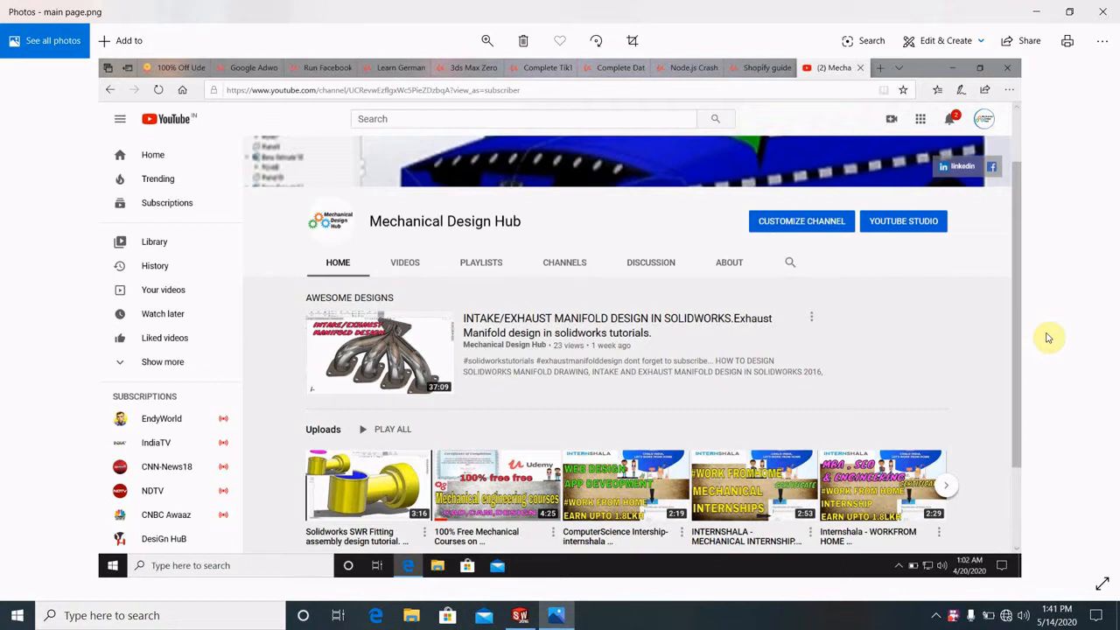
# Switch to SOLIDWORKS and sketch a circle about 62 mm in diameter, centred on the origin, on the Top Plane.
pyautogui.click(518, 617)
pyautogui.moveTo(770, 481)
pyautogui.mouseDown(button='middle')
pyautogui.moveTo(748, 460)
pyautogui.moveTo(747, 512)
pyautogui.moveTo(741, 487)
pyautogui.moveTo(776, 473)
pyautogui.mouseUp(button='middle')
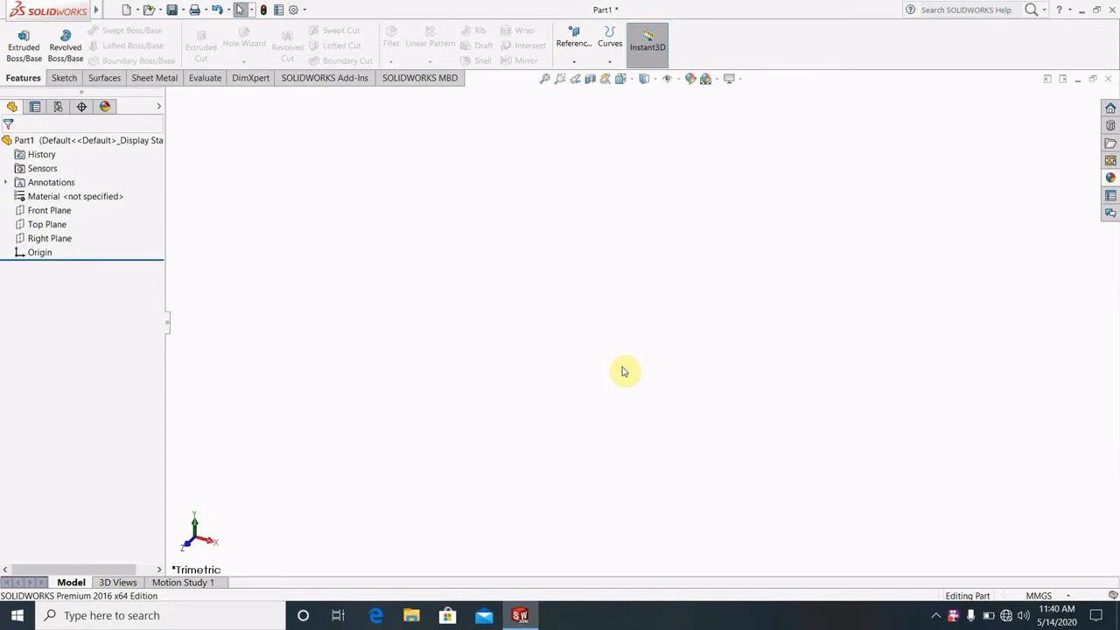
pyautogui.click(35, 226)
pyautogui.click(41, 210)
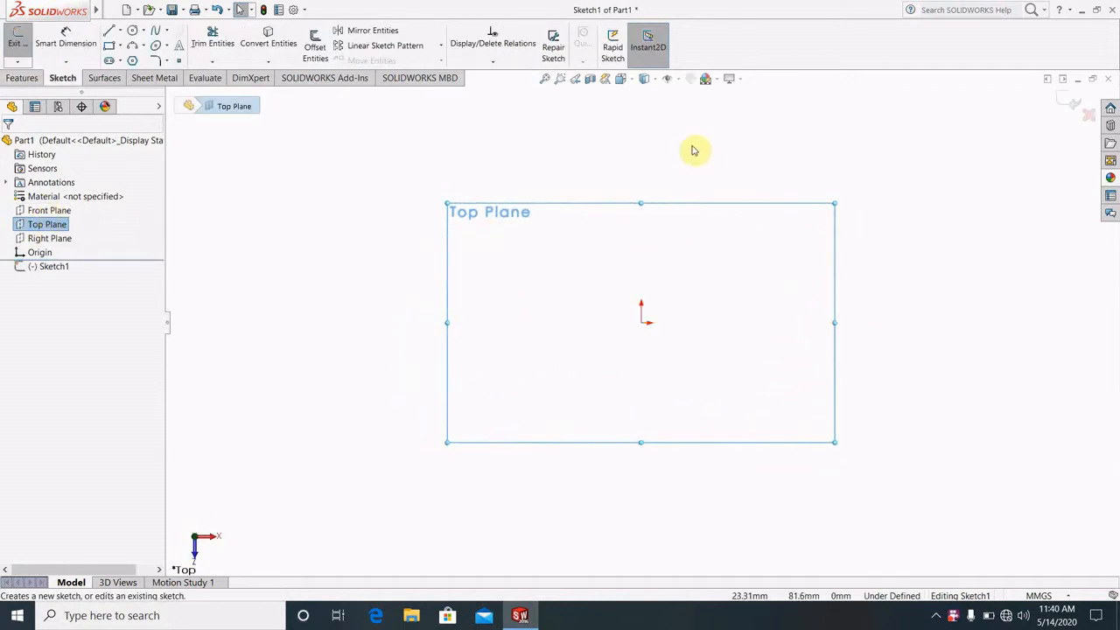
pyautogui.click(133, 33)
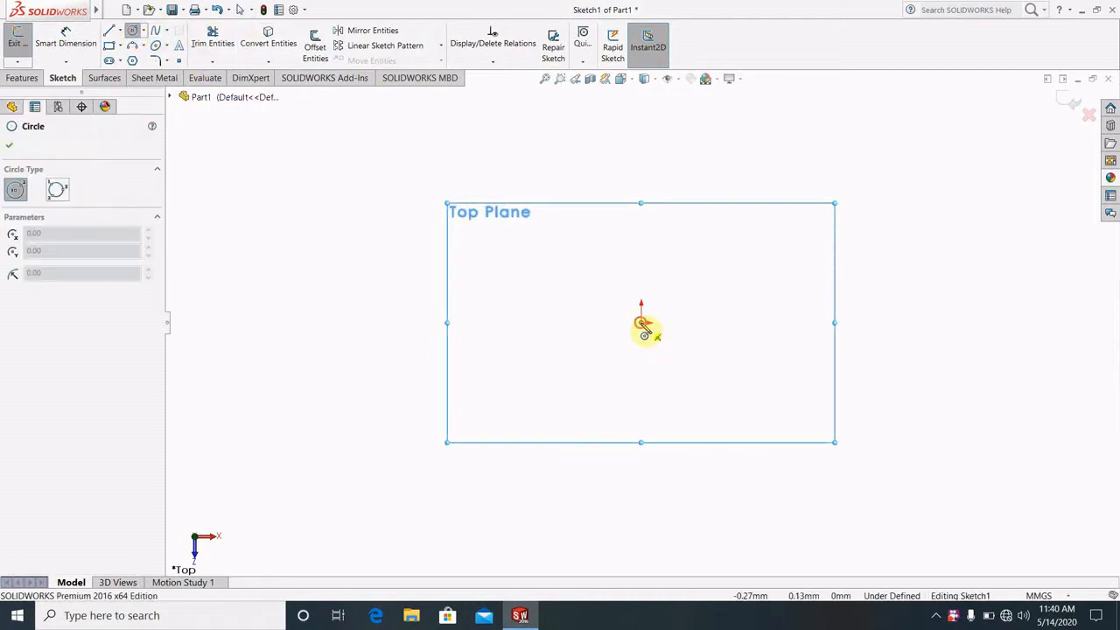
pyautogui.click(642, 322)
pyautogui.click(691, 372)
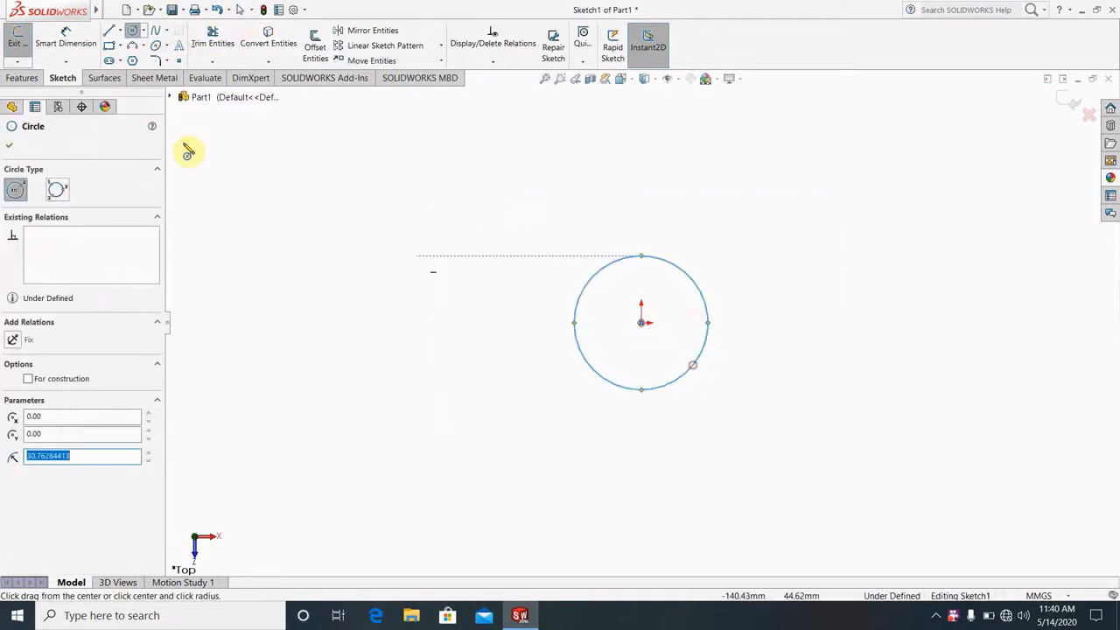
# Dimension the circle's diameter to 24 mm and exit the sketch.
pyautogui.click(67, 39)
pyautogui.click(575, 325)
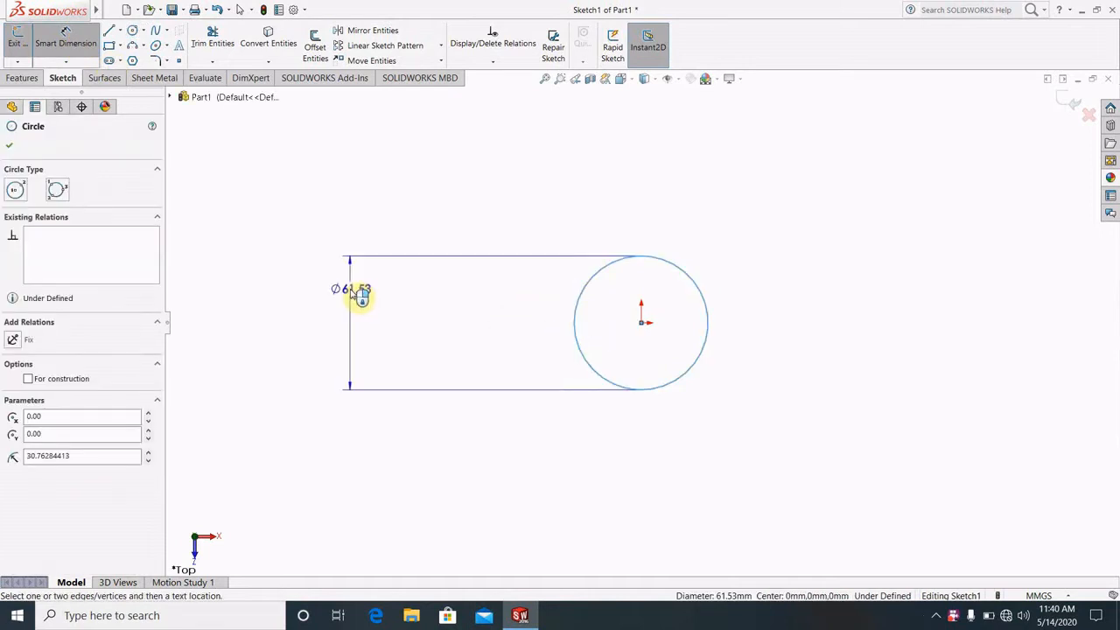
pyautogui.click(355, 293)
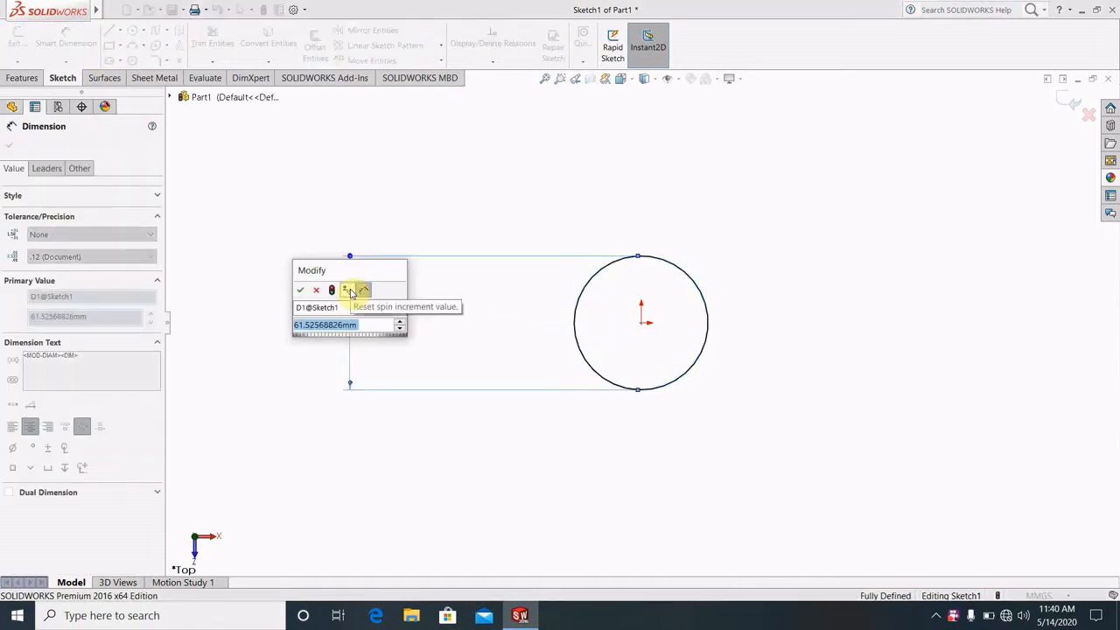
pyautogui.write('24')
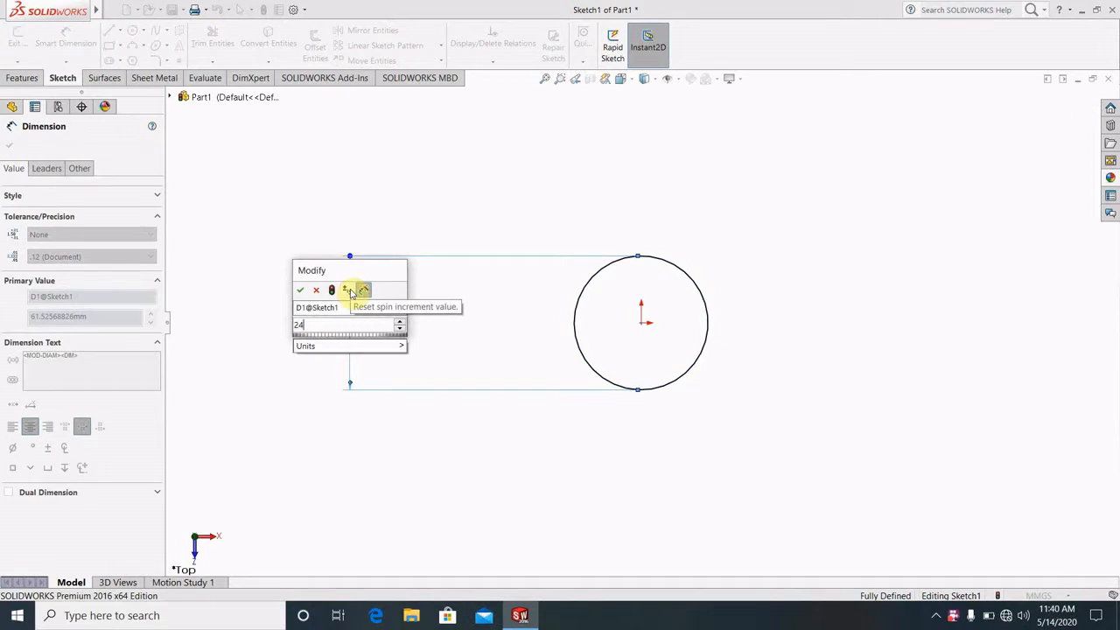
pyautogui.press('Return')
pyautogui.click(742, 400)
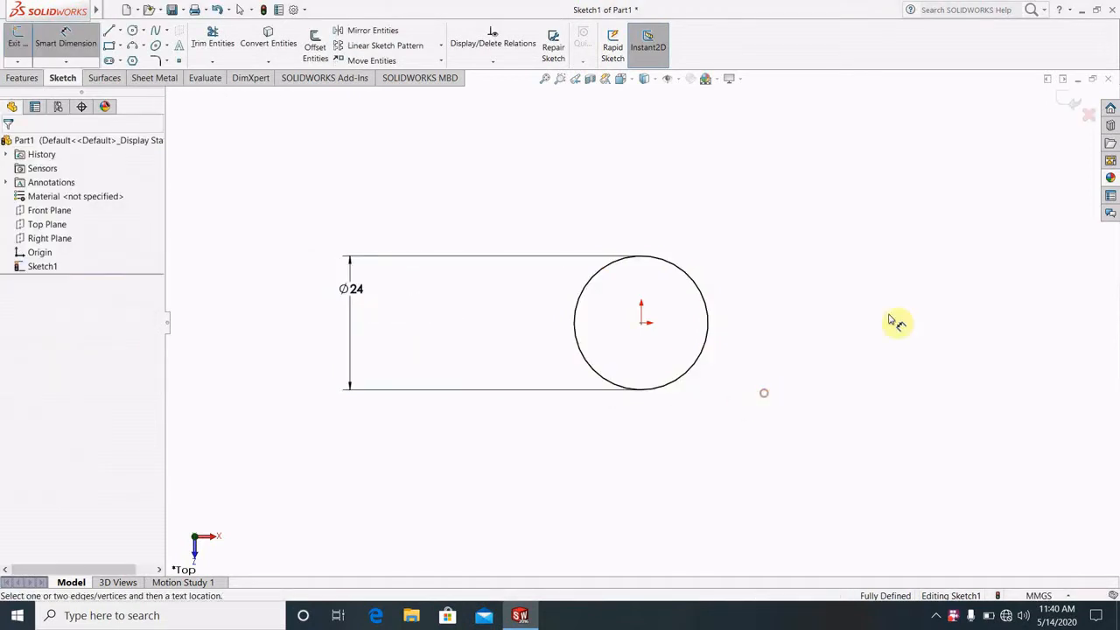
pyautogui.click(1066, 102)
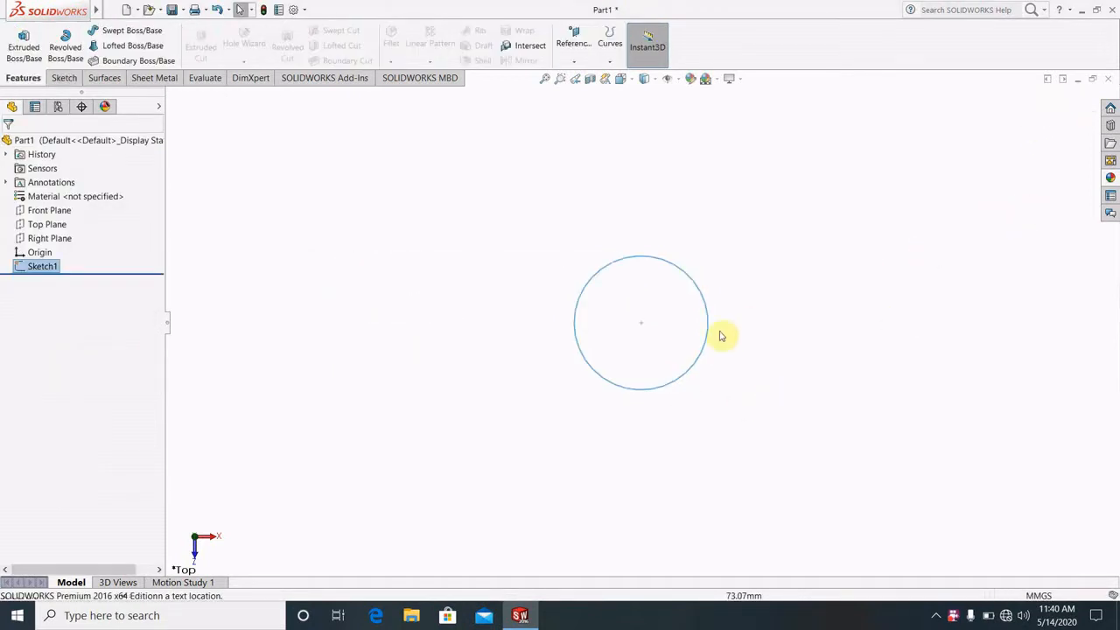
# Extrude the circle sketch as a blind boss with a depth of 108.93 mm.
pyautogui.scroll(3, 695, 325)
pyautogui.moveTo(709, 316); pyautogui.dragTo(727, 318, button='middle')
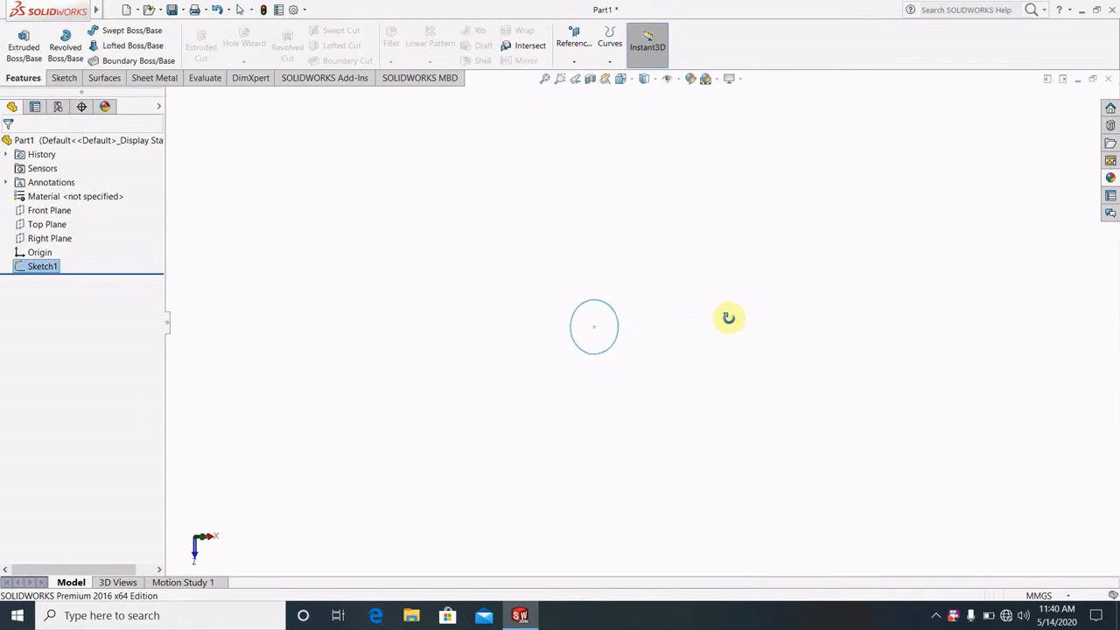
pyautogui.click(778, 323)
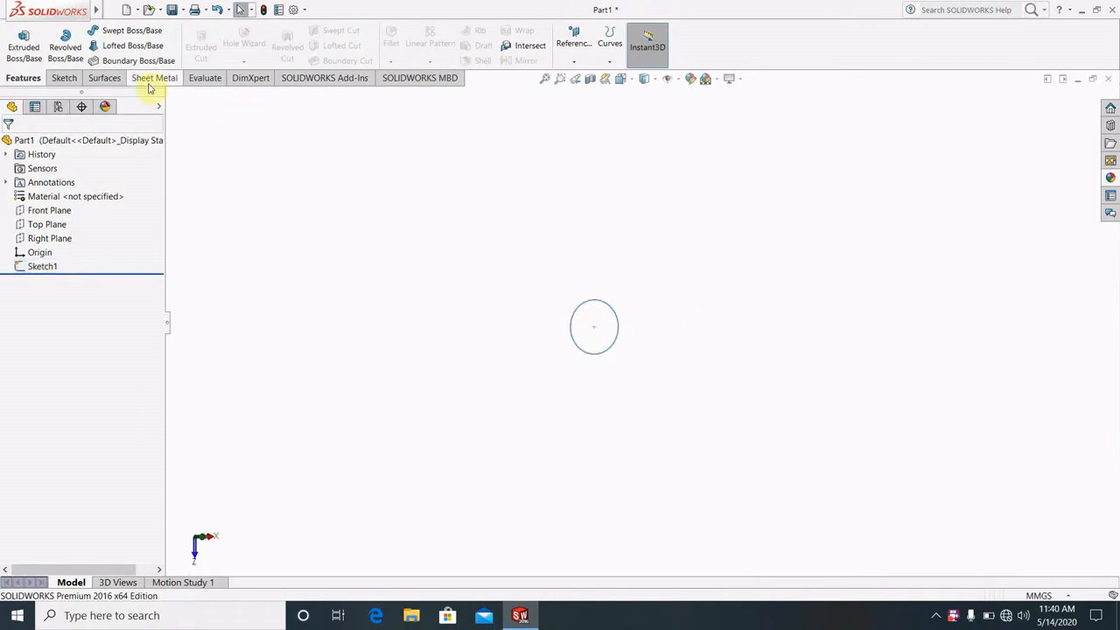
pyautogui.click(22, 42)
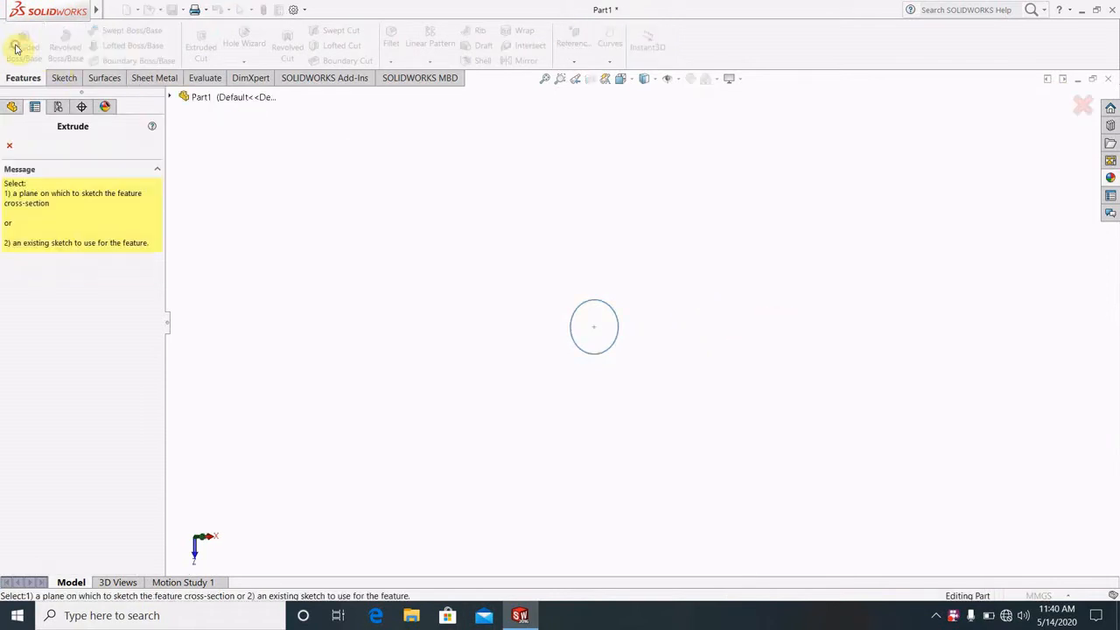
pyautogui.click(593, 354)
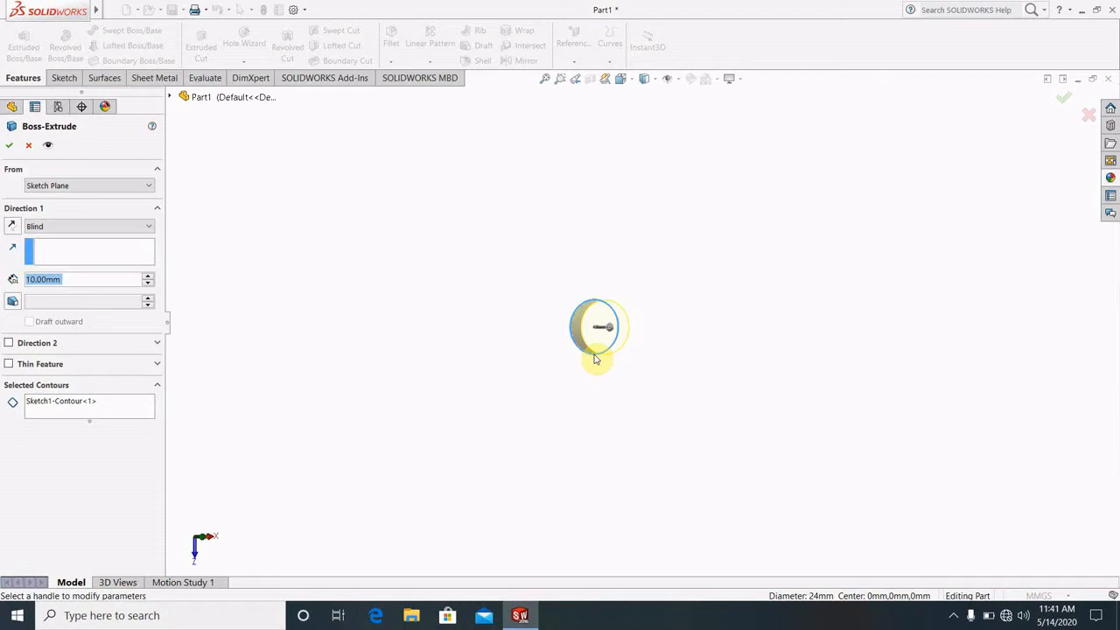
pyautogui.write('108')
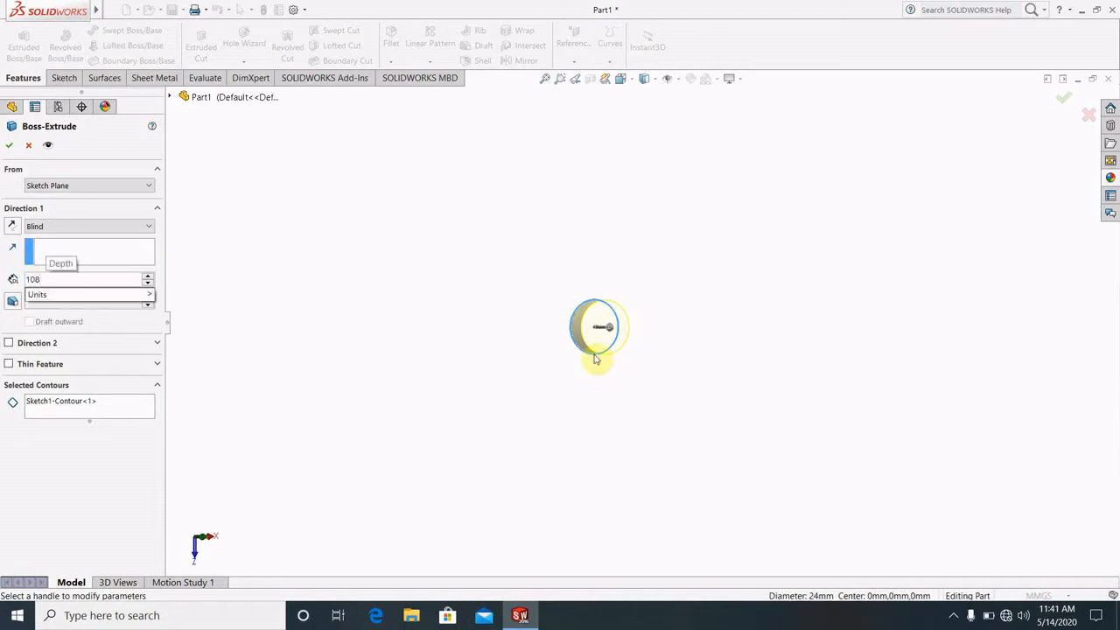
pyautogui.write('.93')
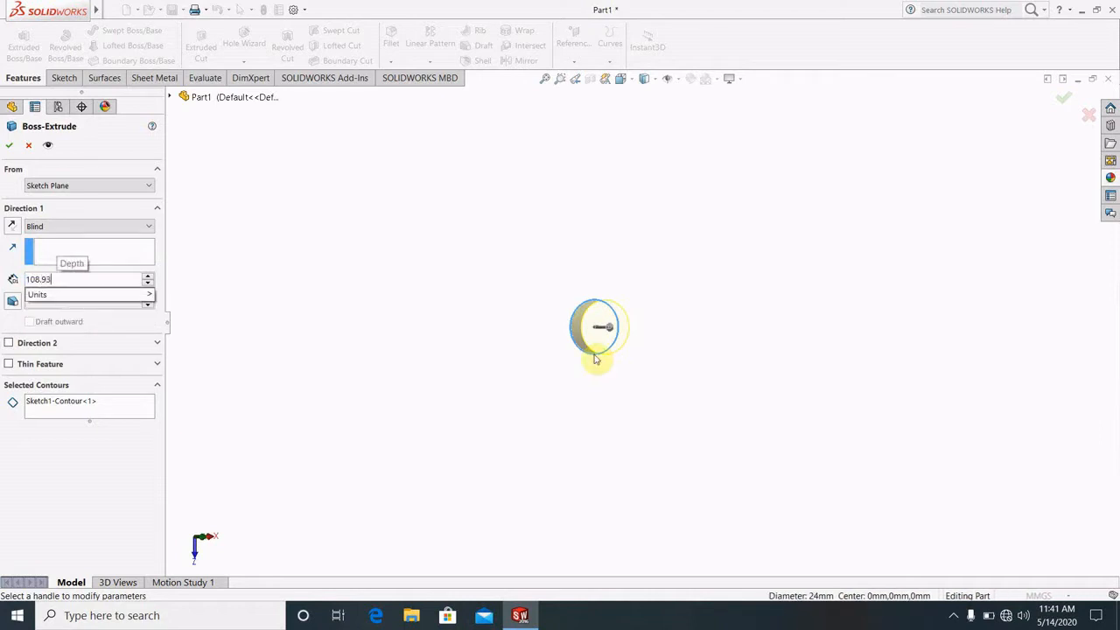
pyautogui.press('Return')
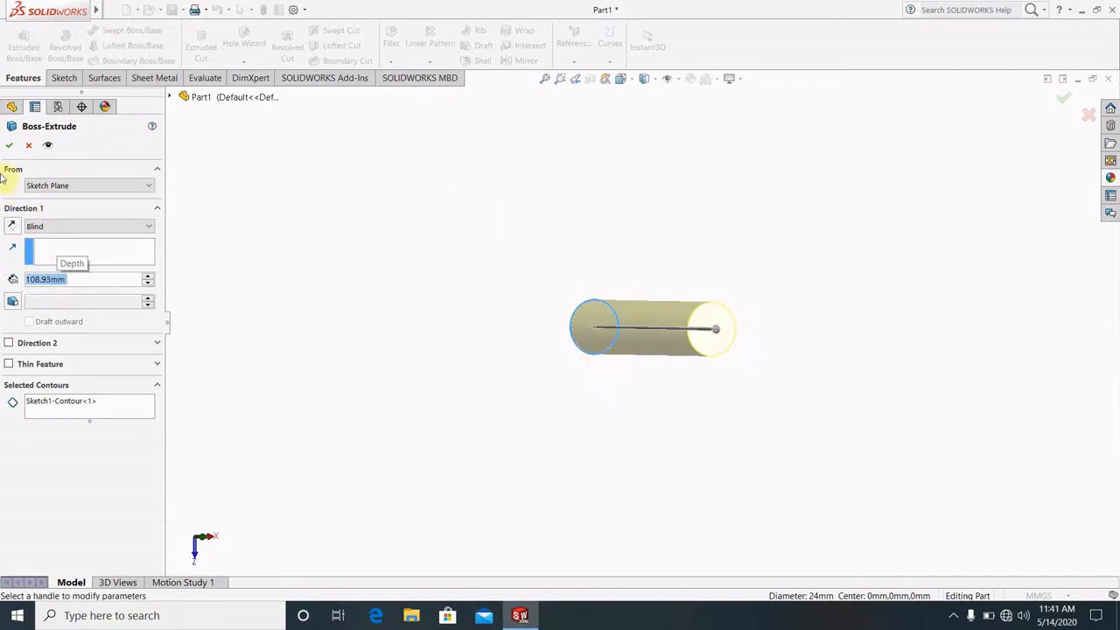
pyautogui.click(10, 146)
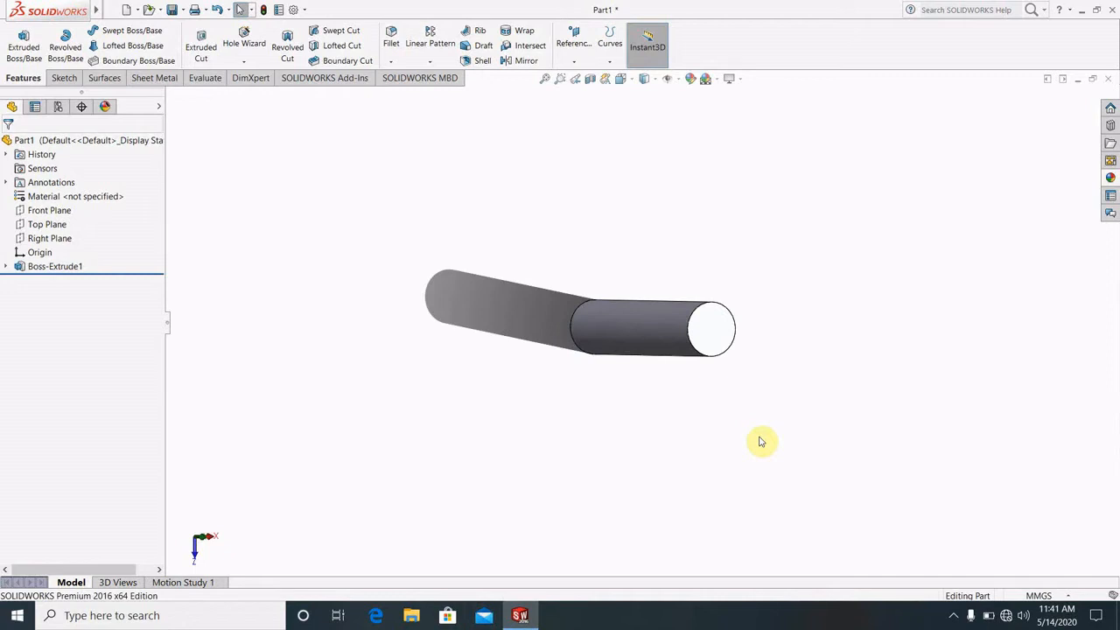
# Fillet the cylinder's top circular edge with a symmetric 6 mm radius.
pyautogui.scroll(-3, 683, 344)
pyautogui.moveTo(677, 375); pyautogui.dragTo(576, 329, button='middle')
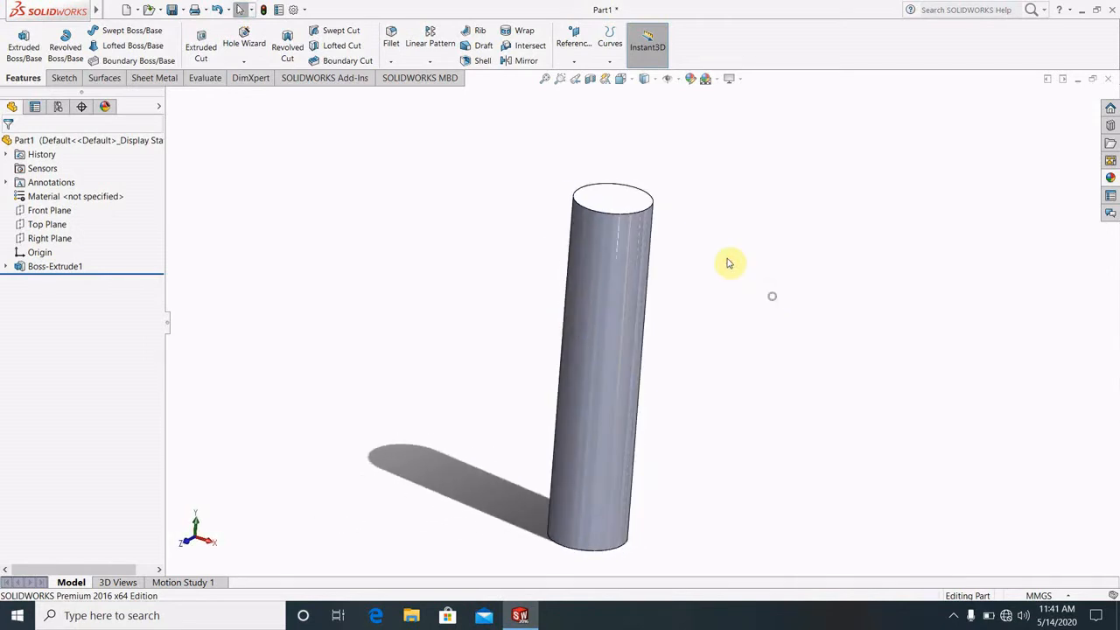
pyautogui.scroll(-2, 723, 257)
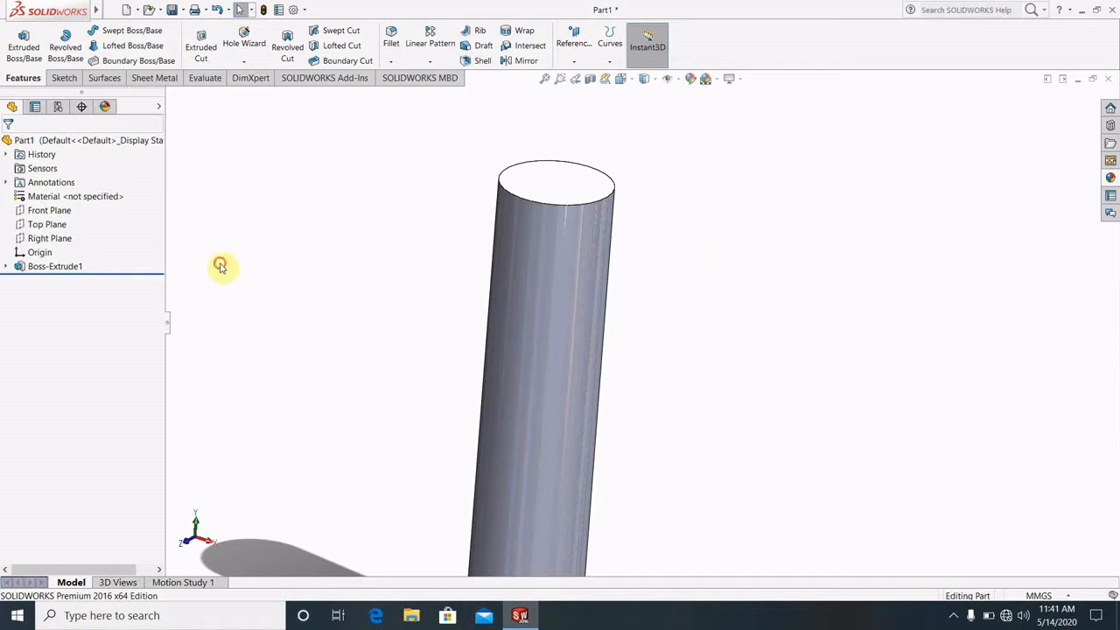
pyautogui.click(392, 40)
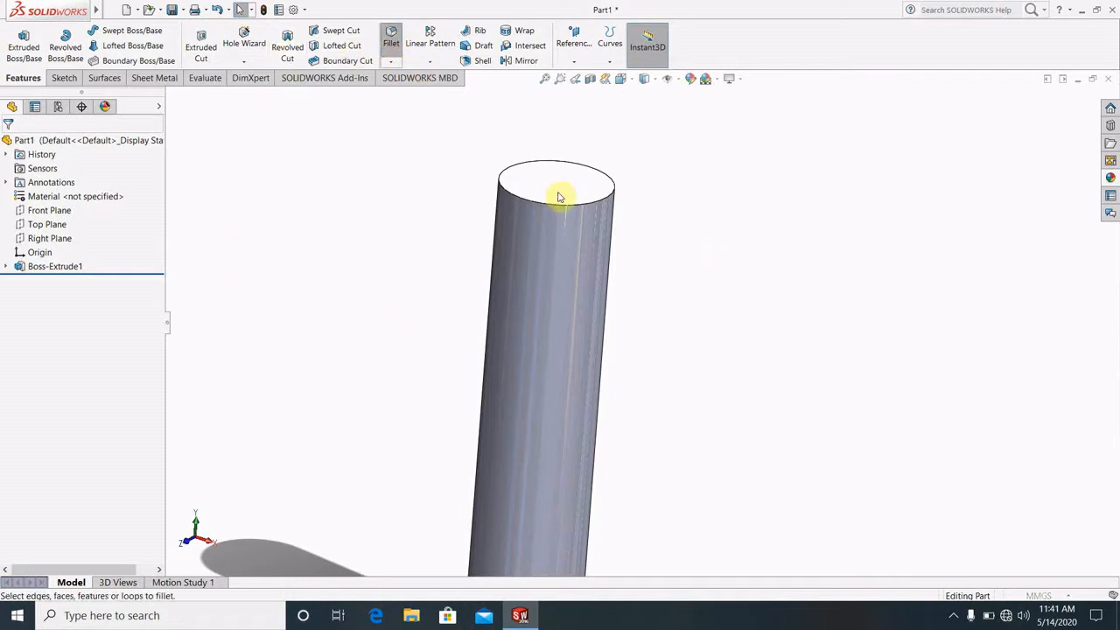
pyautogui.click(583, 208)
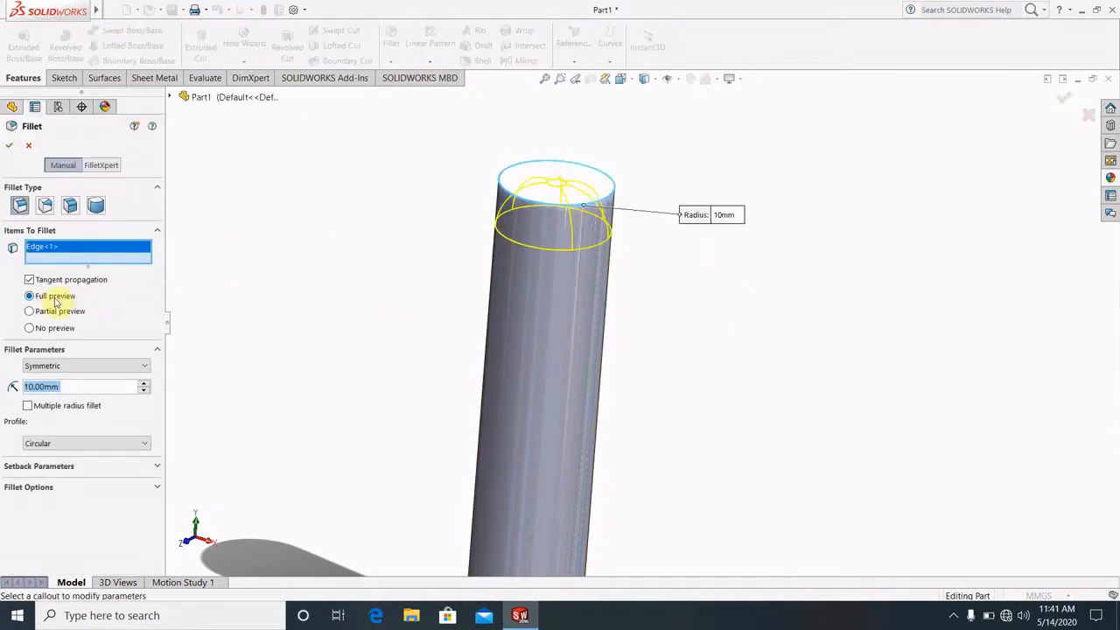
pyautogui.write('6')
pyautogui.press('Return')
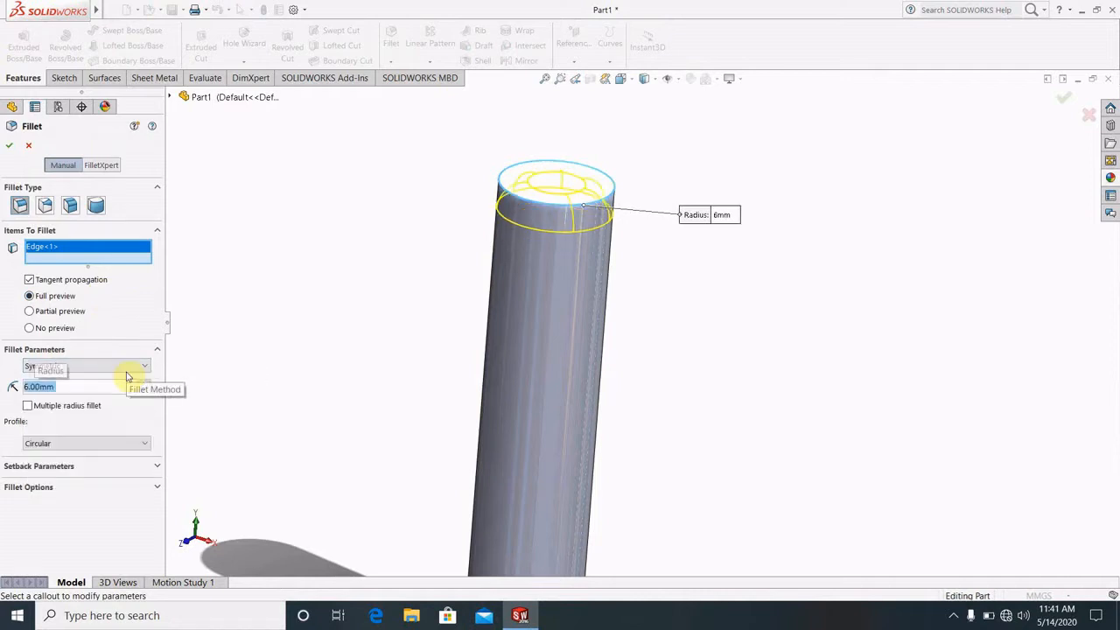
pyautogui.click(9, 145)
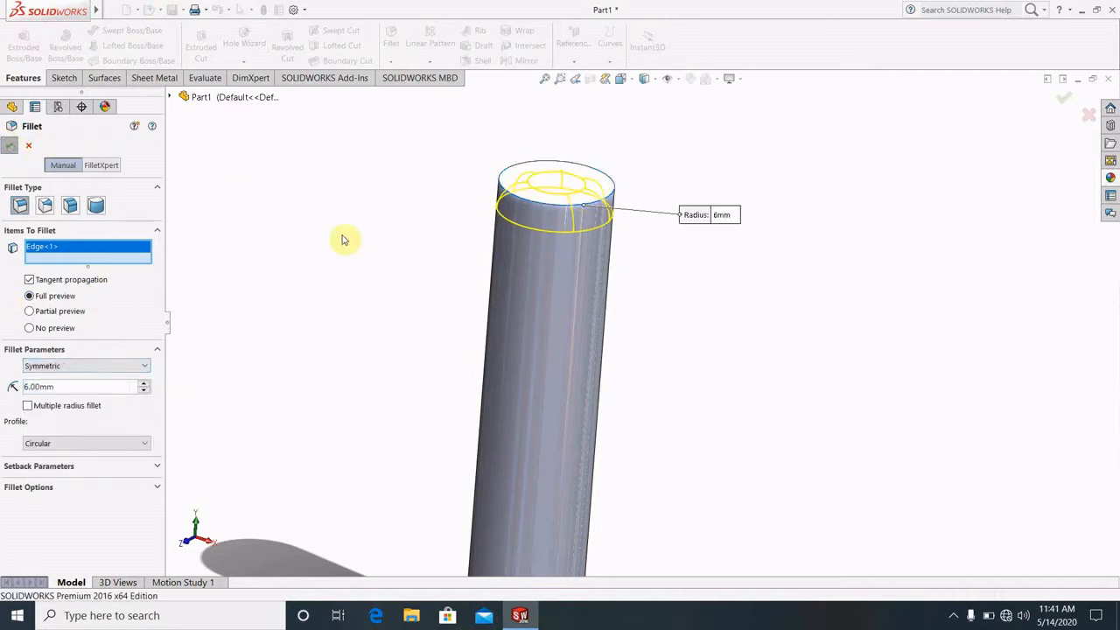
# Orient the model to the Right view and start a new sketch on the Right Plane.
pyautogui.scroll(5, 563, 458)
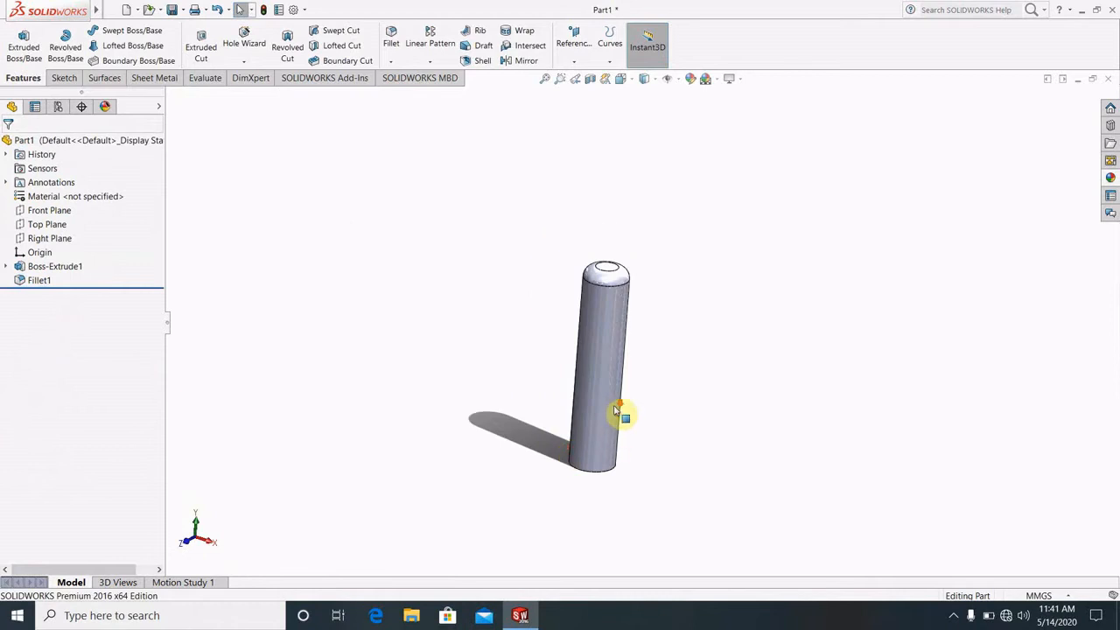
pyautogui.scroll(-3, 615, 410)
pyautogui.scroll(-2, 646, 233)
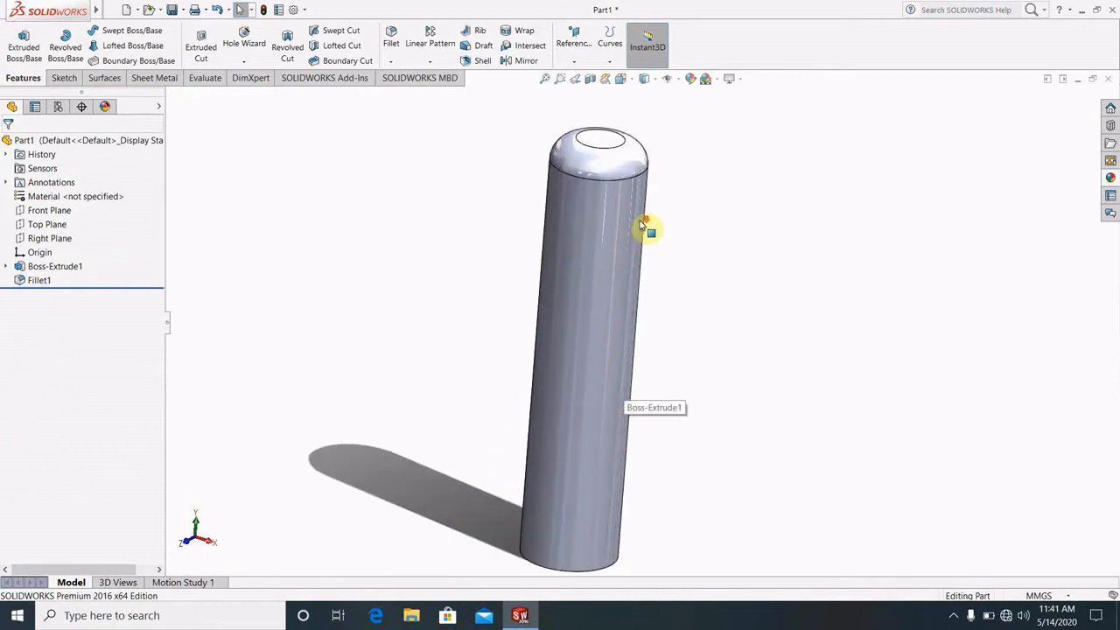
pyautogui.click(620, 78)
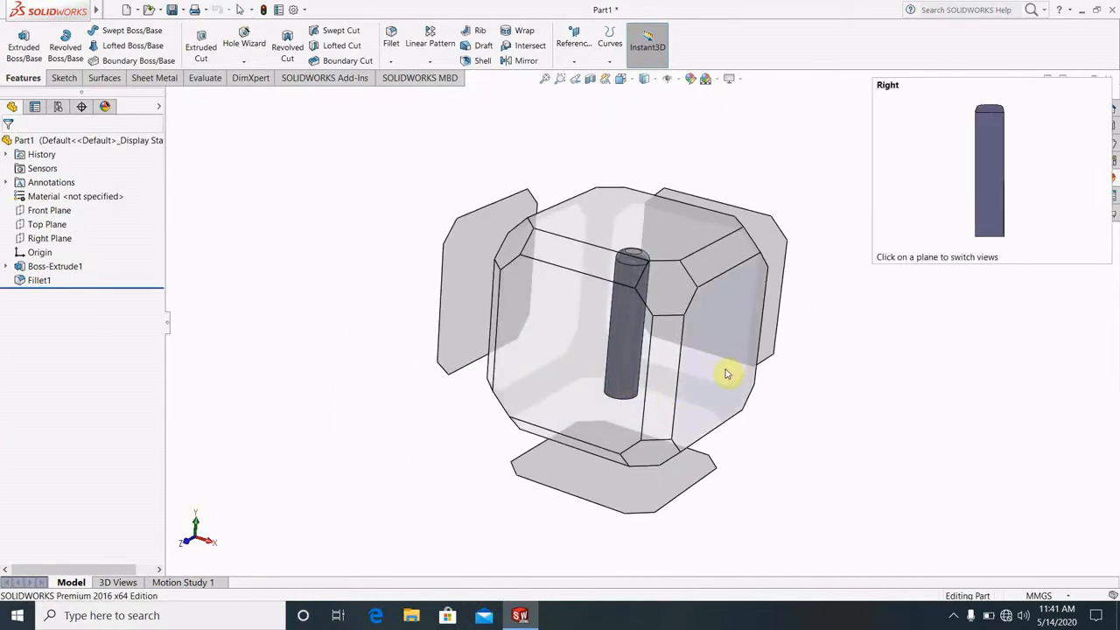
pyautogui.click(726, 375)
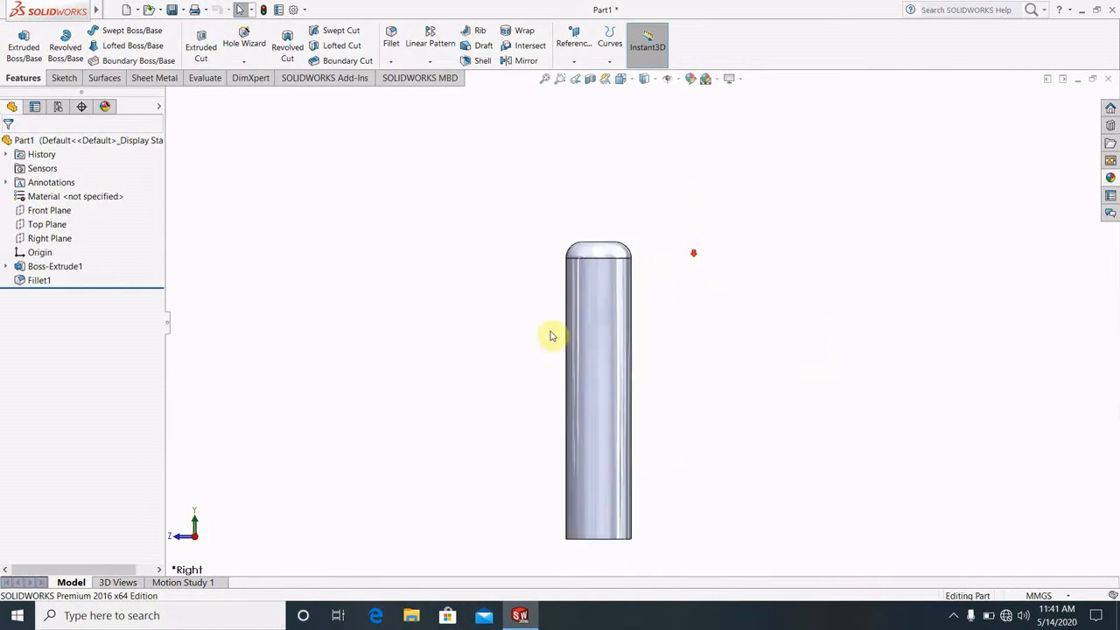
pyautogui.scroll(-2, 596, 336)
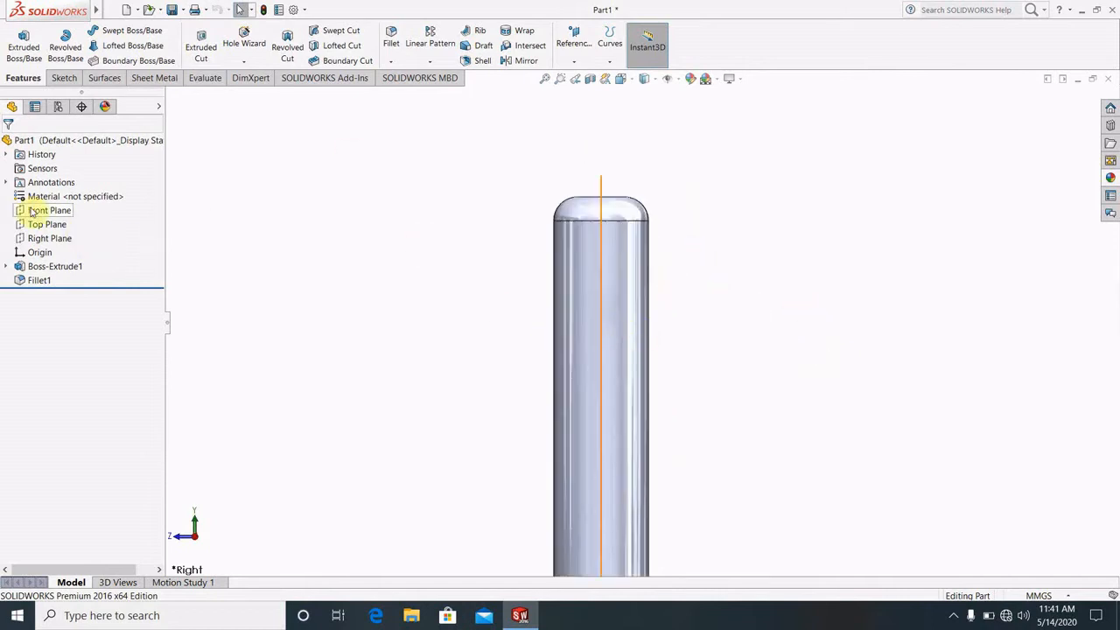
pyautogui.click(53, 238)
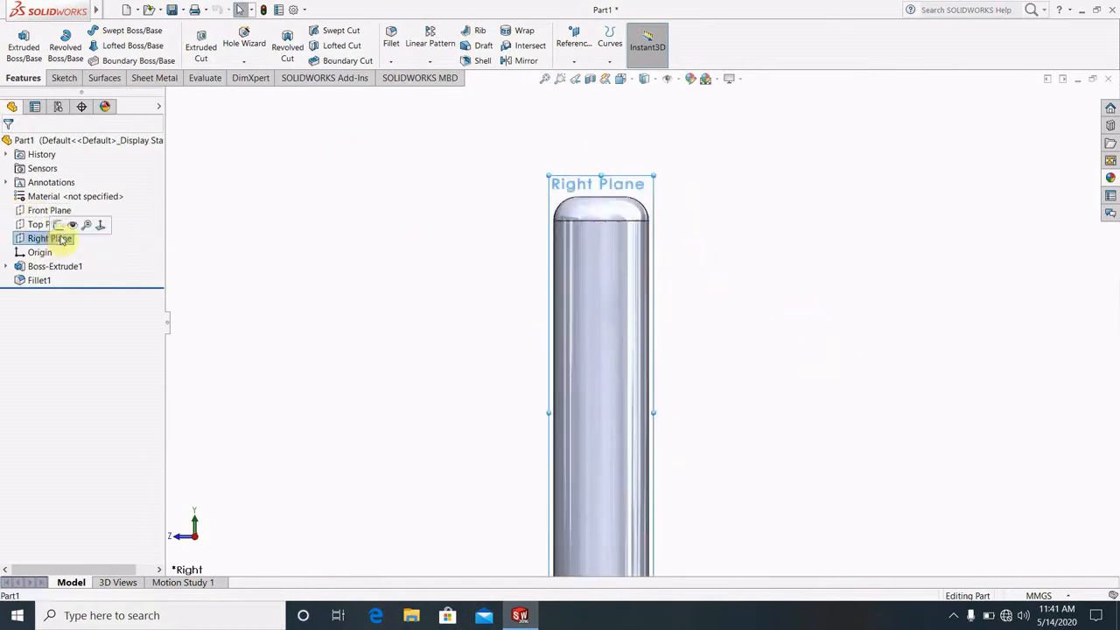
pyautogui.click(57, 226)
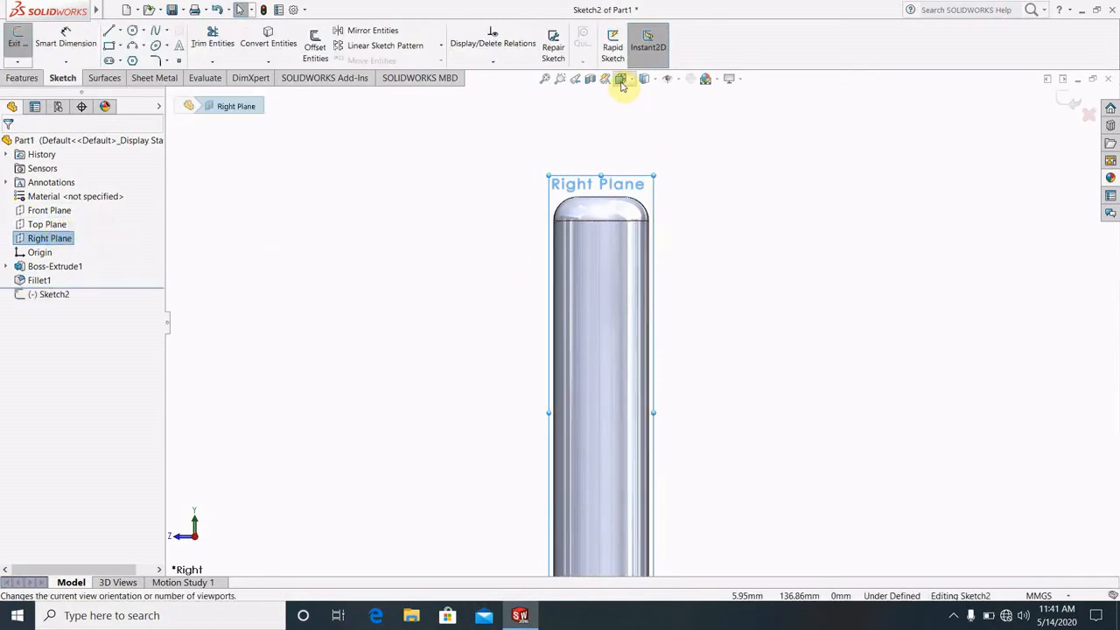
pyautogui.click(622, 80)
pyautogui.click(720, 315)
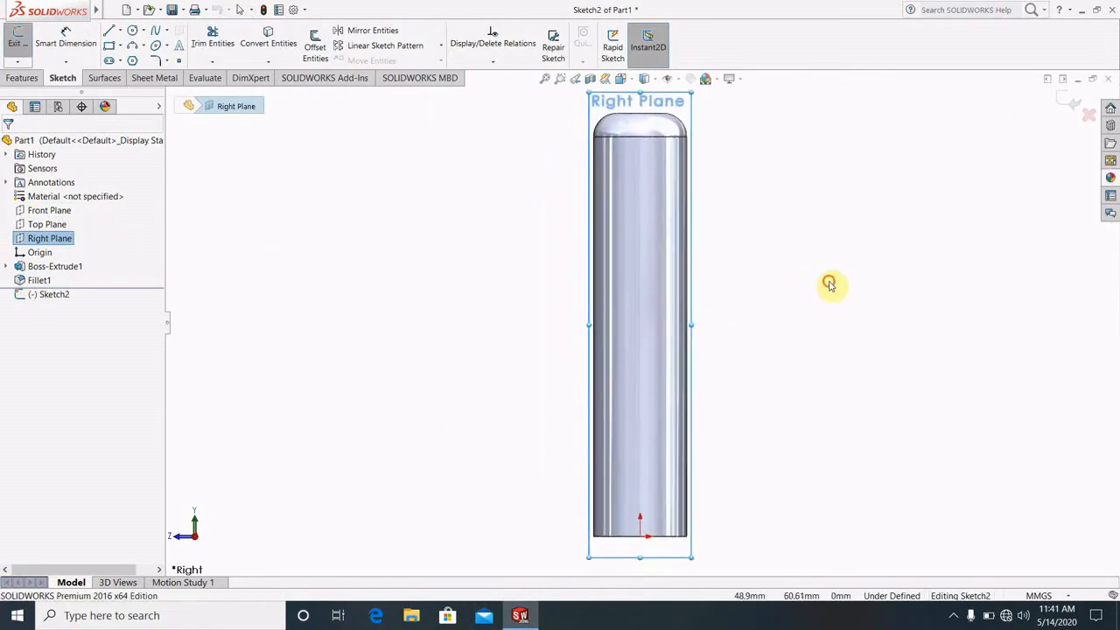
pyautogui.scroll(3, 669, 172)
pyautogui.scroll(-6, 672, 177)
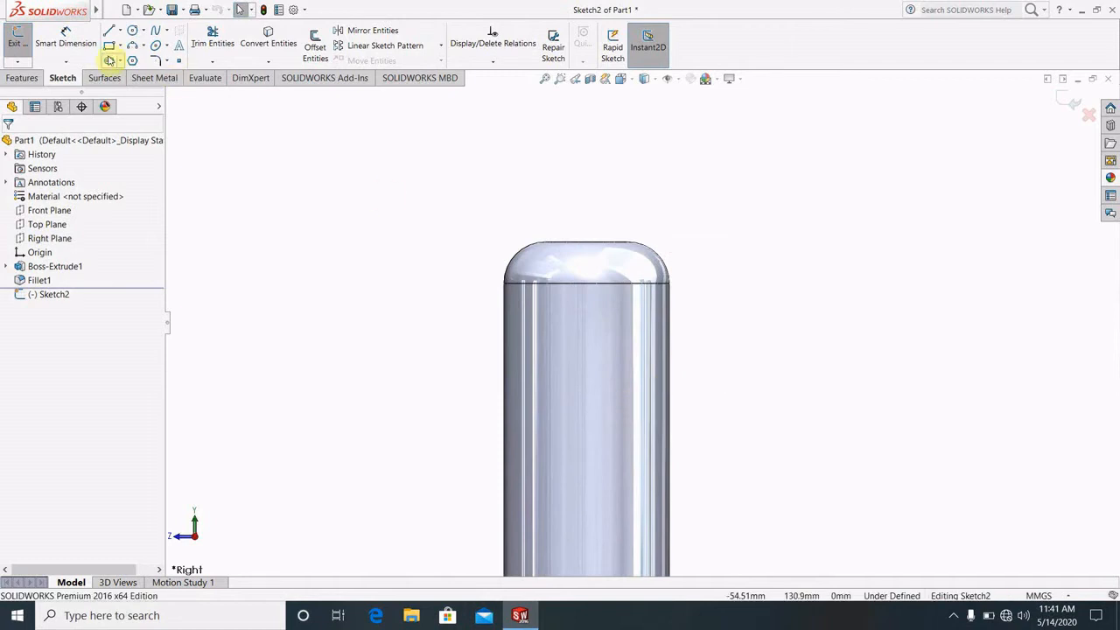
pyautogui.click(120, 31)
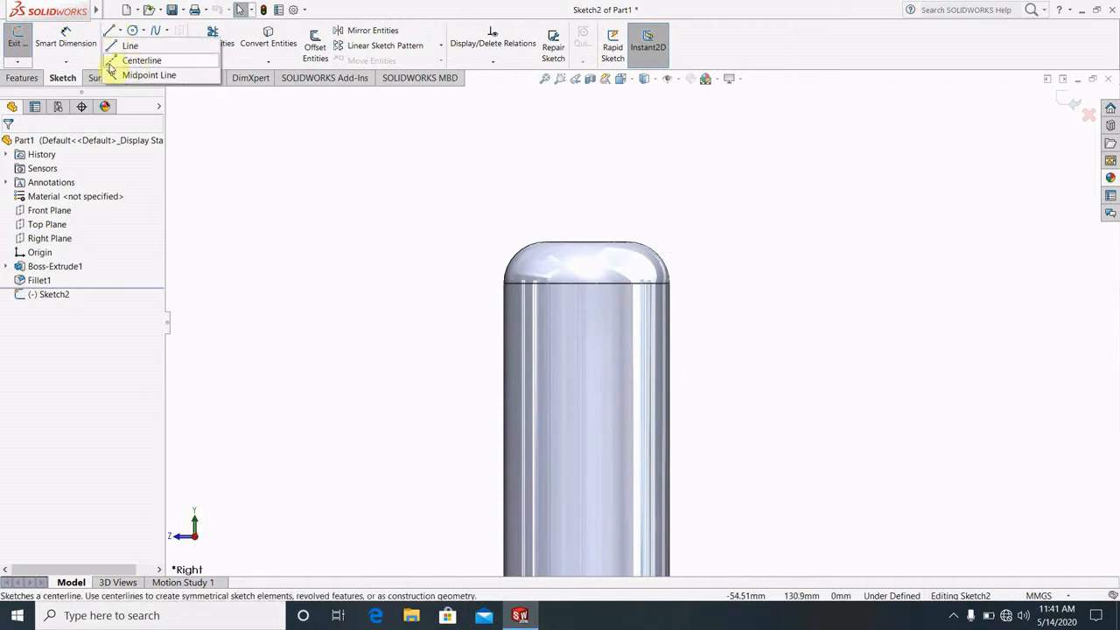
pyautogui.click(111, 63)
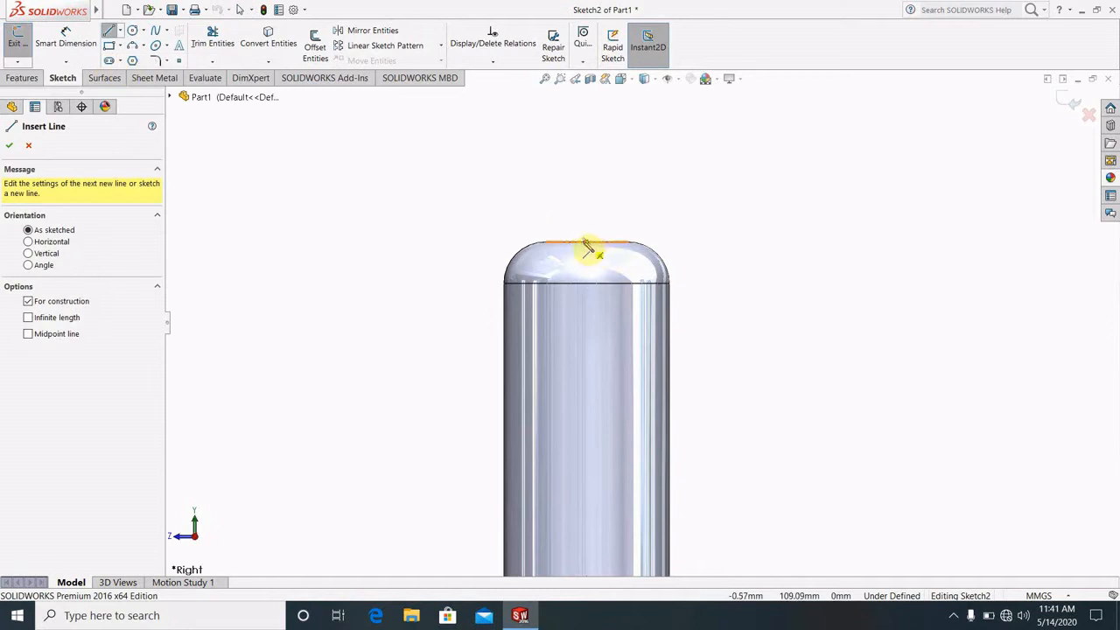
pyautogui.click(585, 242)
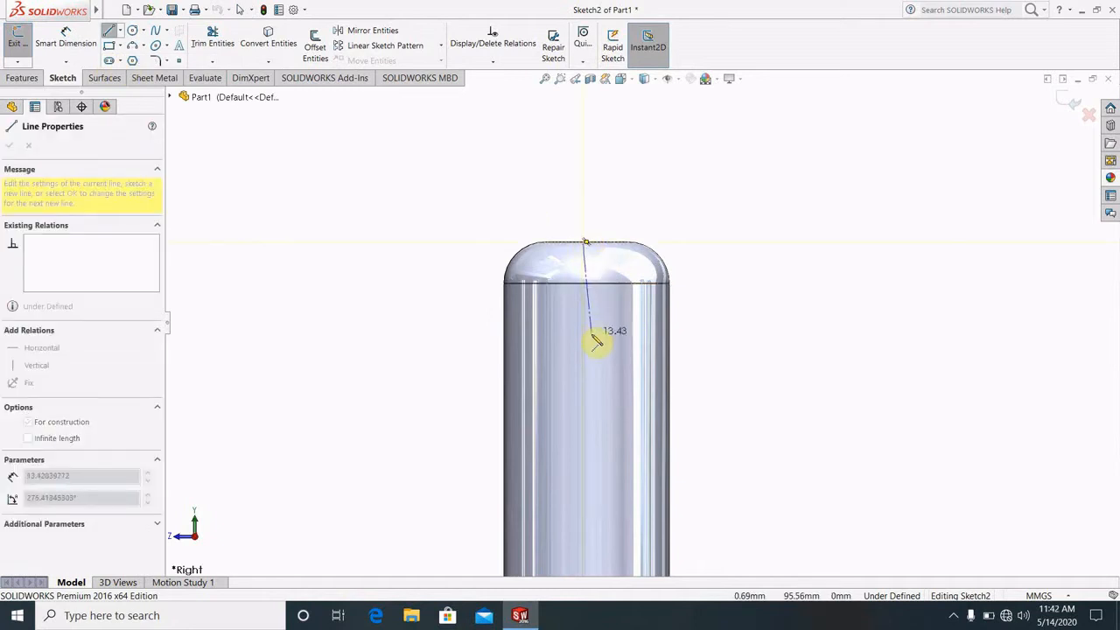
pyautogui.press('Escape')
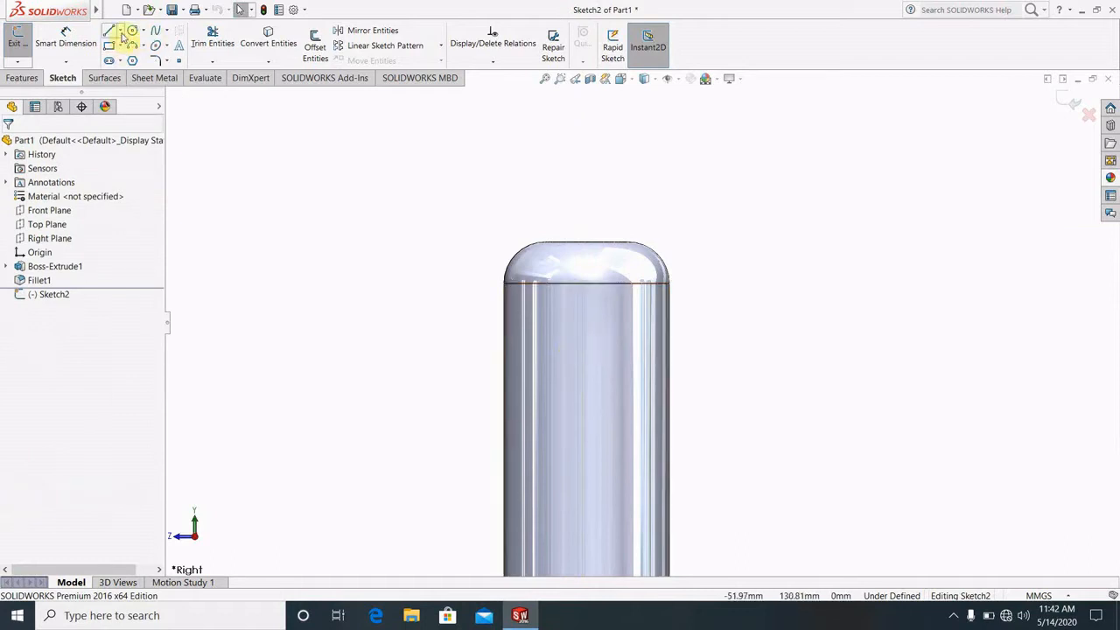
# Sketch a vertical centerline about 38 mm long, running down from the midpoint of the cylinder's top edge.
pyautogui.click(122, 35)
pyautogui.click(138, 57)
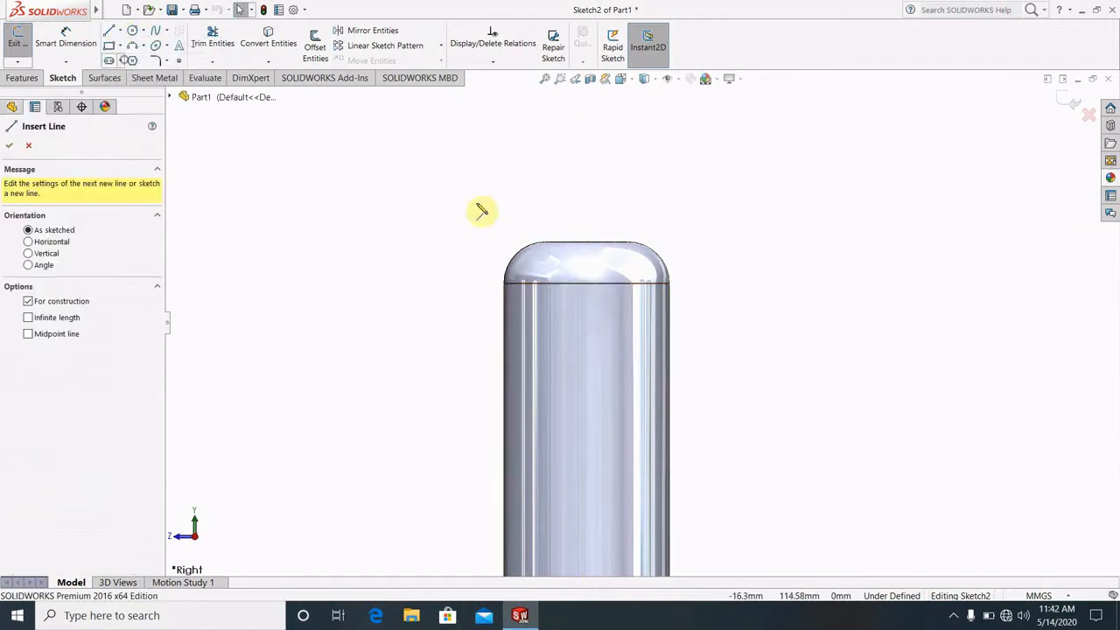
pyautogui.click(586, 242)
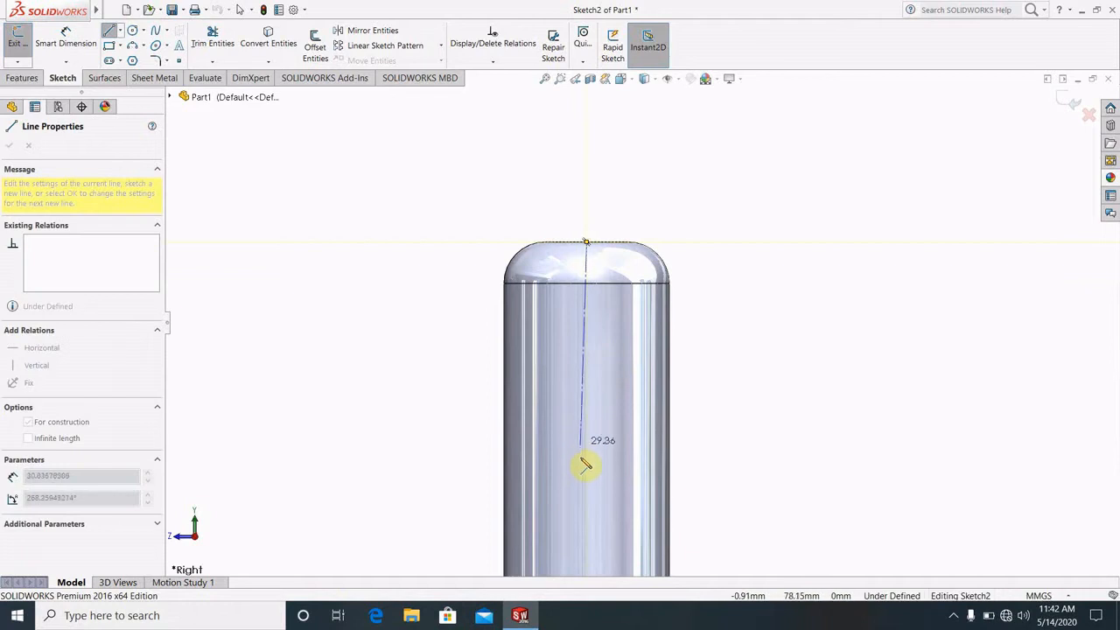
pyautogui.doubleClick(589, 513)
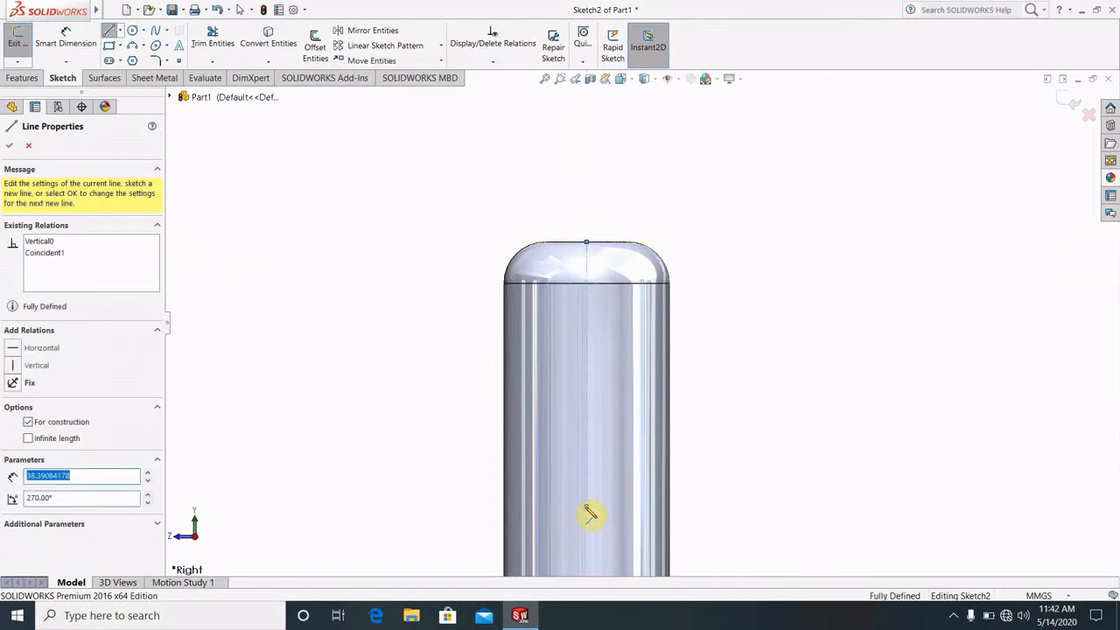
pyautogui.press('Escape')
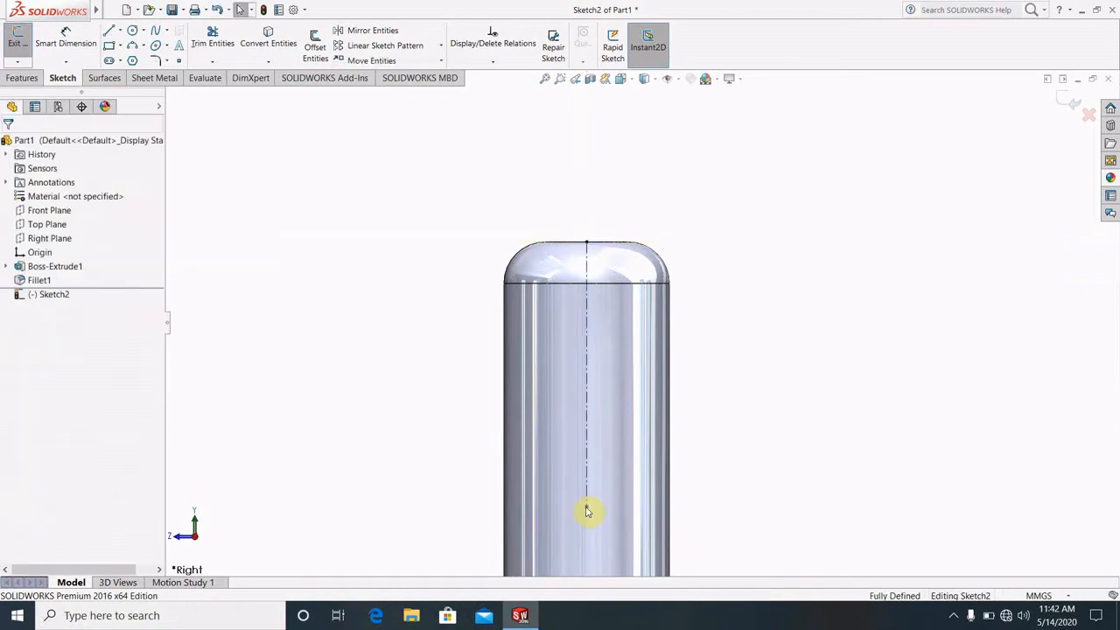
# Sketch a corner rectangle about 19 mm wide and 28 mm tall from the top edge, beside the centerline and extending past the cylinder's +Y-axis side wall.
pyautogui.click(109, 45)
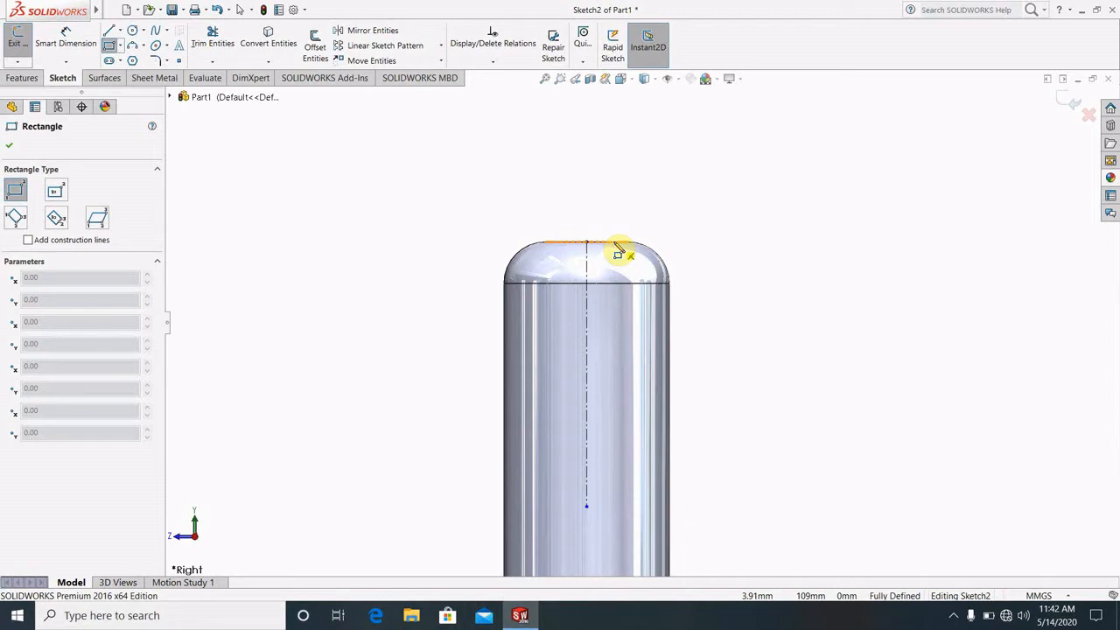
pyautogui.click(614, 242)
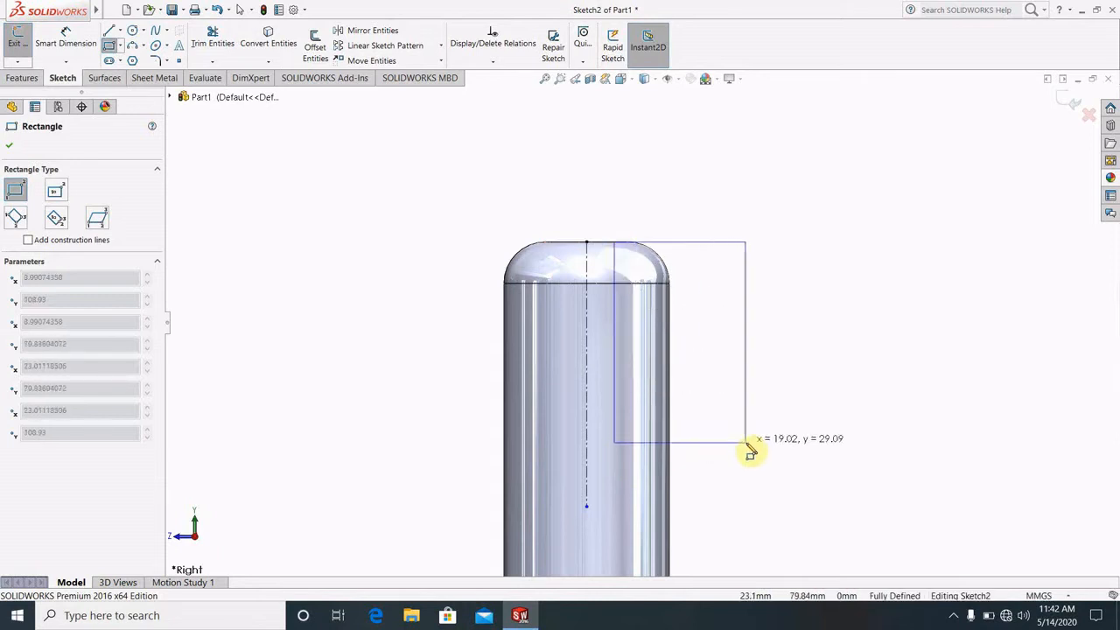
pyautogui.click(746, 433)
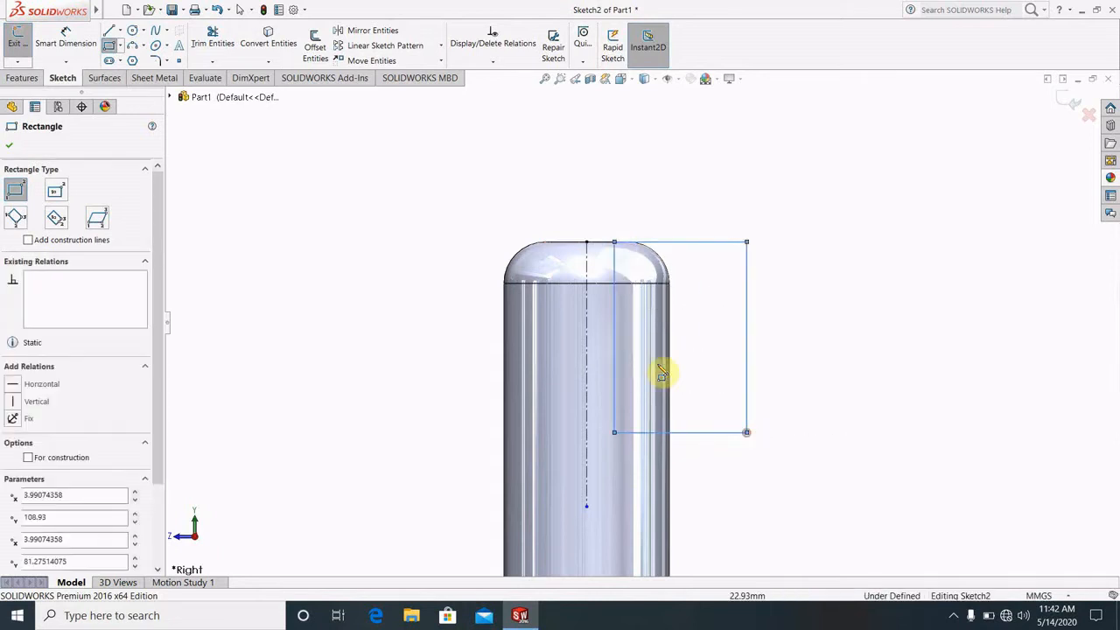
# Dimension the rectangle's outer vertical side to 20 mm.
pyautogui.click(65, 39)
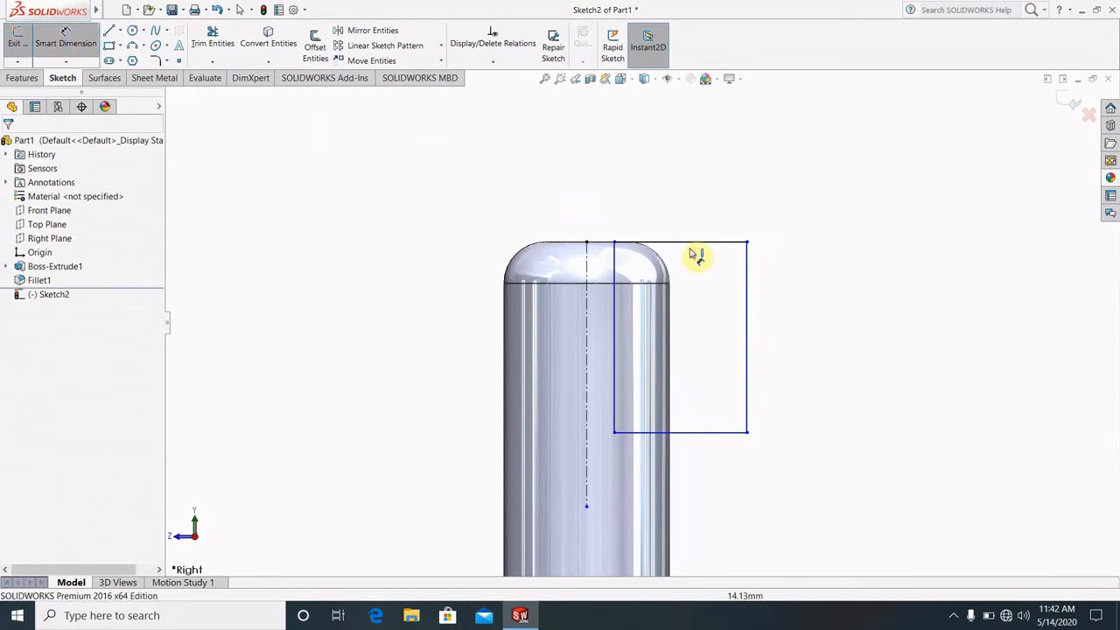
pyautogui.click(748, 331)
pyautogui.click(828, 326)
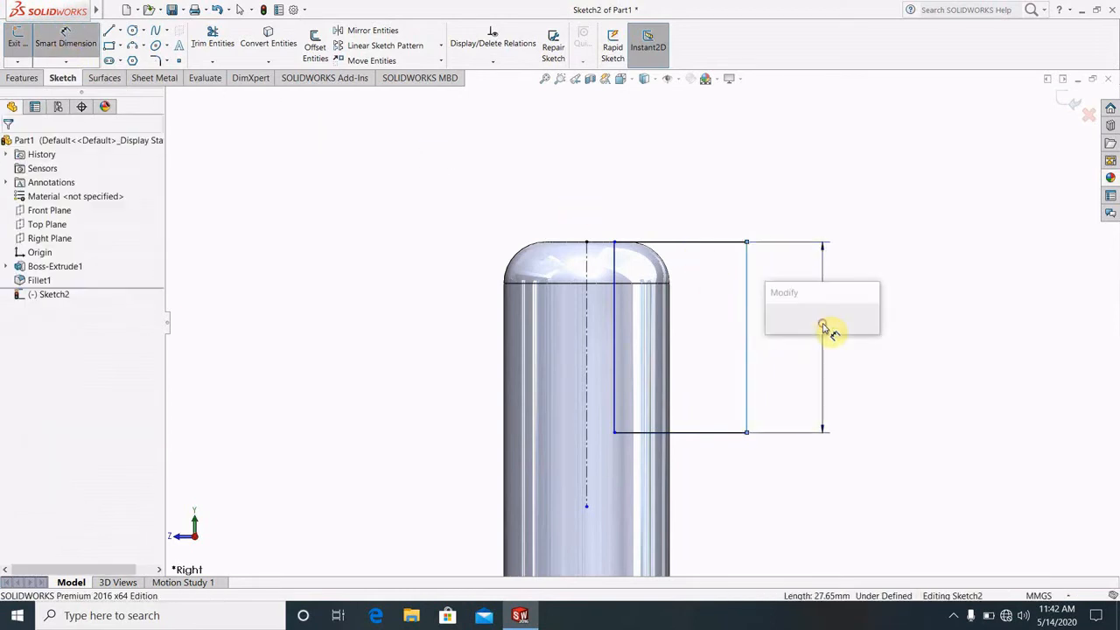
pyautogui.write('20')
pyautogui.press('Return')
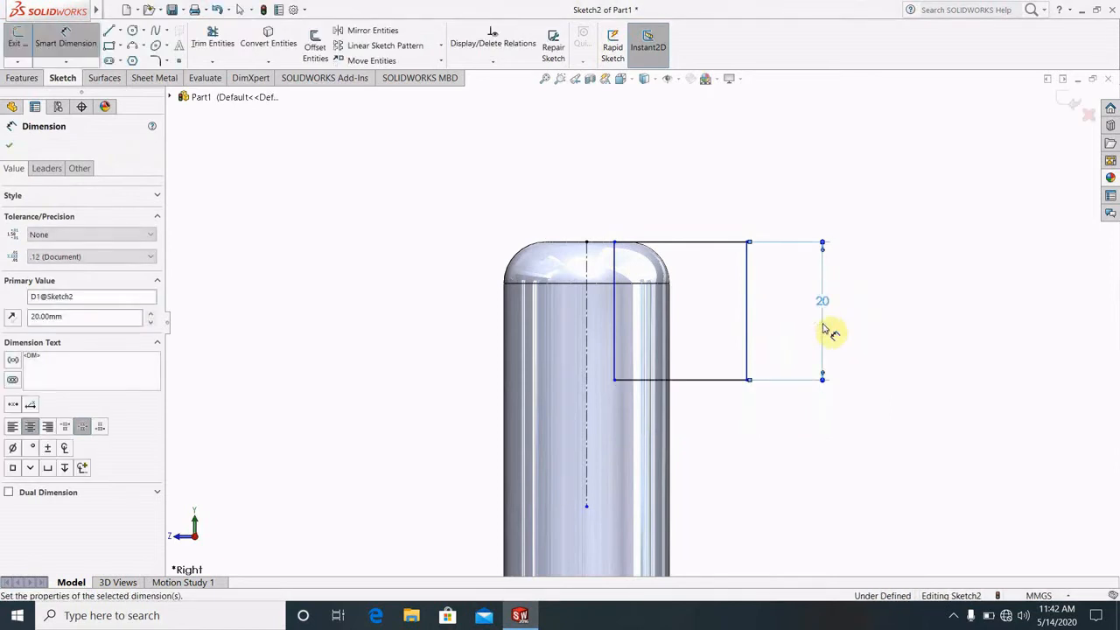
pyautogui.click(917, 374)
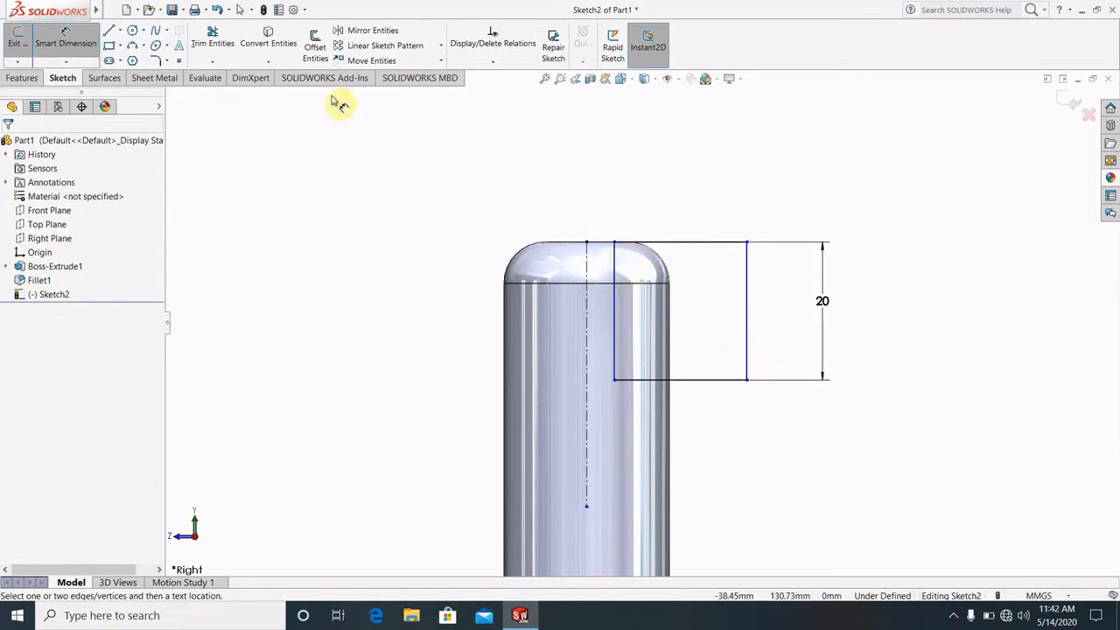
# Mirror all four lines of the rectangle about the vertical centerline, keeping the original.
pyautogui.click(364, 35)
pyautogui.click(684, 243)
pyautogui.click(746, 295)
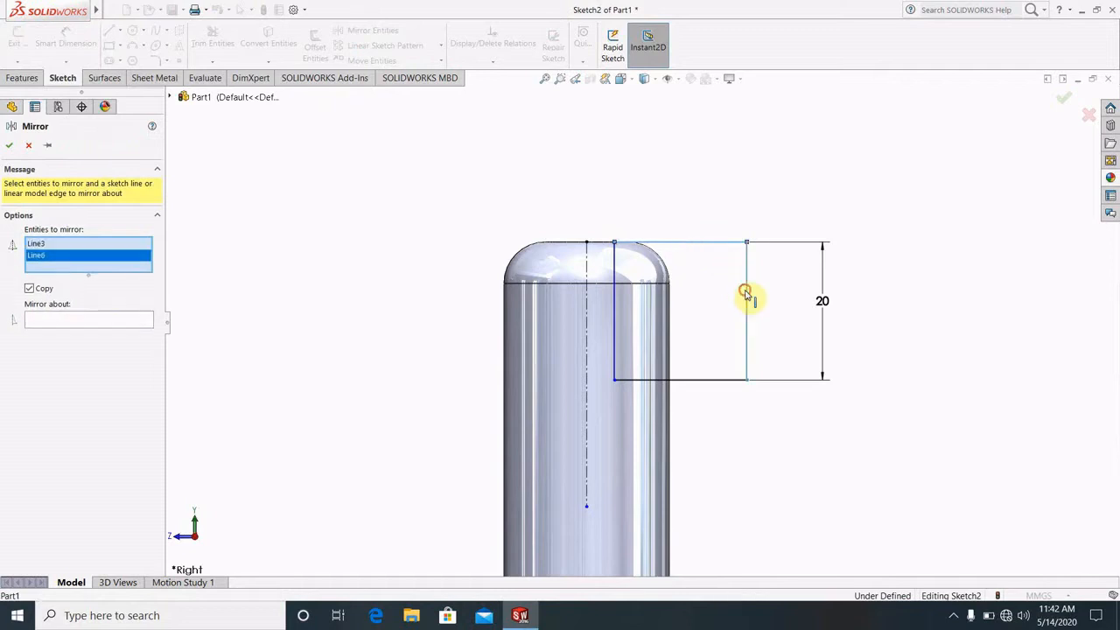
pyautogui.click(723, 385)
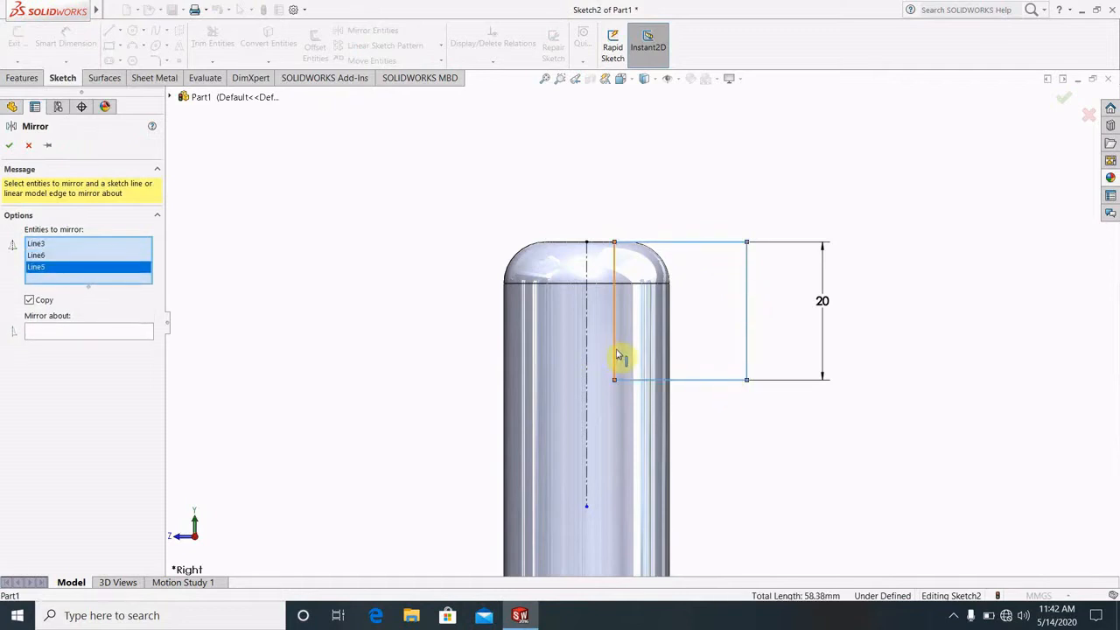
pyautogui.click(616, 356)
pyautogui.click(111, 344)
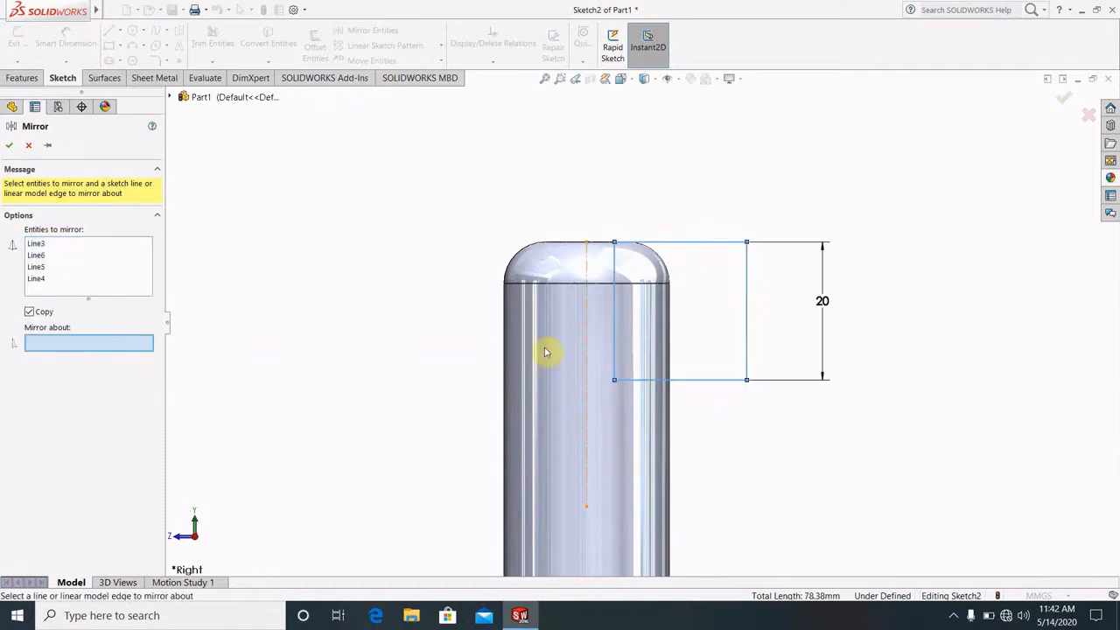
pyautogui.click(586, 378)
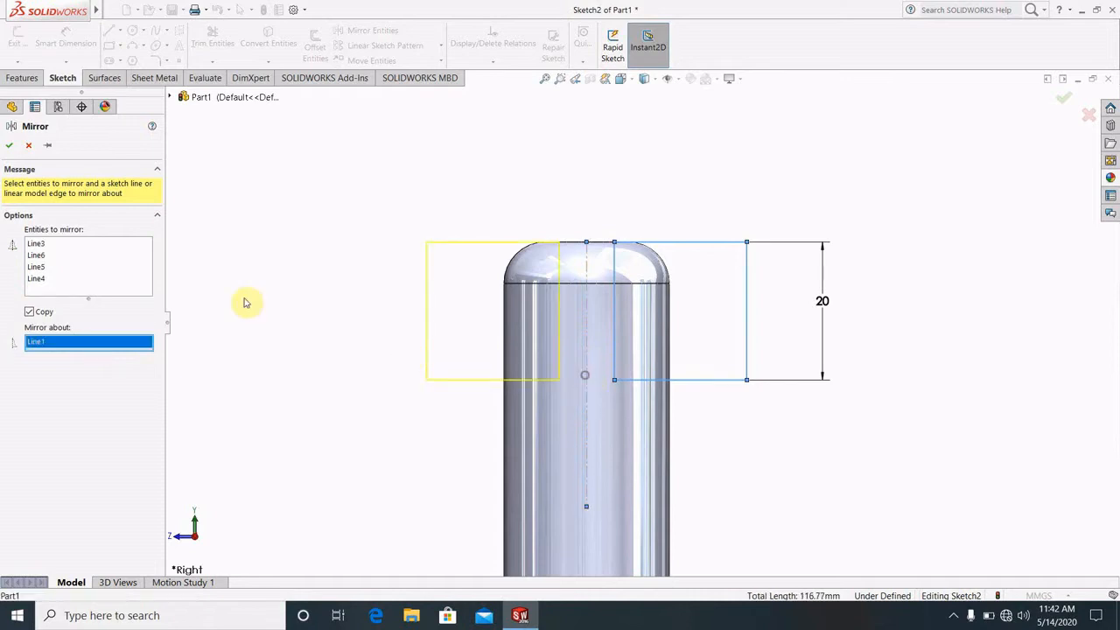
pyautogui.click(10, 148)
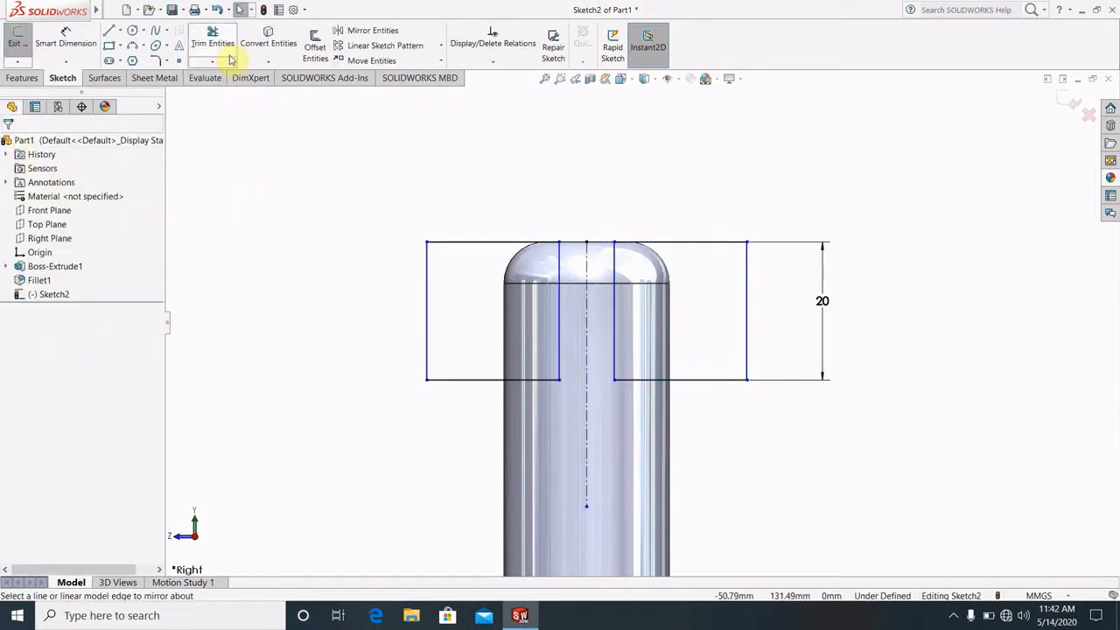
# Try to trim away the centerline between the two rectangles with Power trim.
pyautogui.scroll(-3, 650, 301)
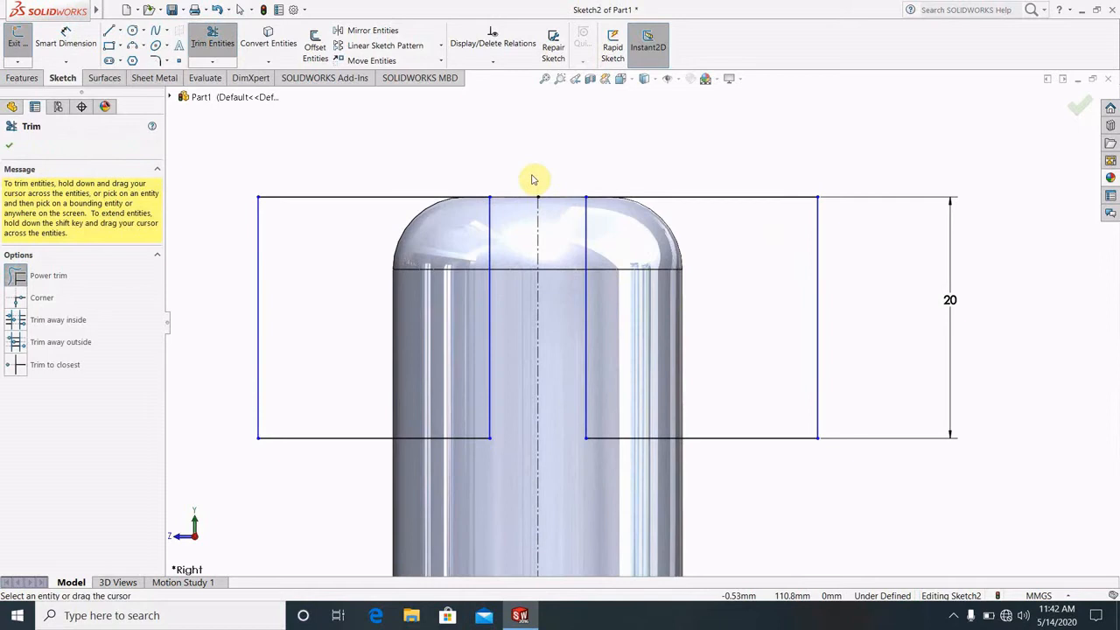
pyautogui.moveTo(526, 171)
pyautogui.mouseDown()
pyautogui.moveTo(520, 204)
pyautogui.moveTo(555, 258)
pyautogui.moveTo(555, 207)
pyautogui.moveTo(526, 169)
pyautogui.moveTo(528, 263)
pyautogui.mouseUp()
pyautogui.scroll(4, 538, 259)
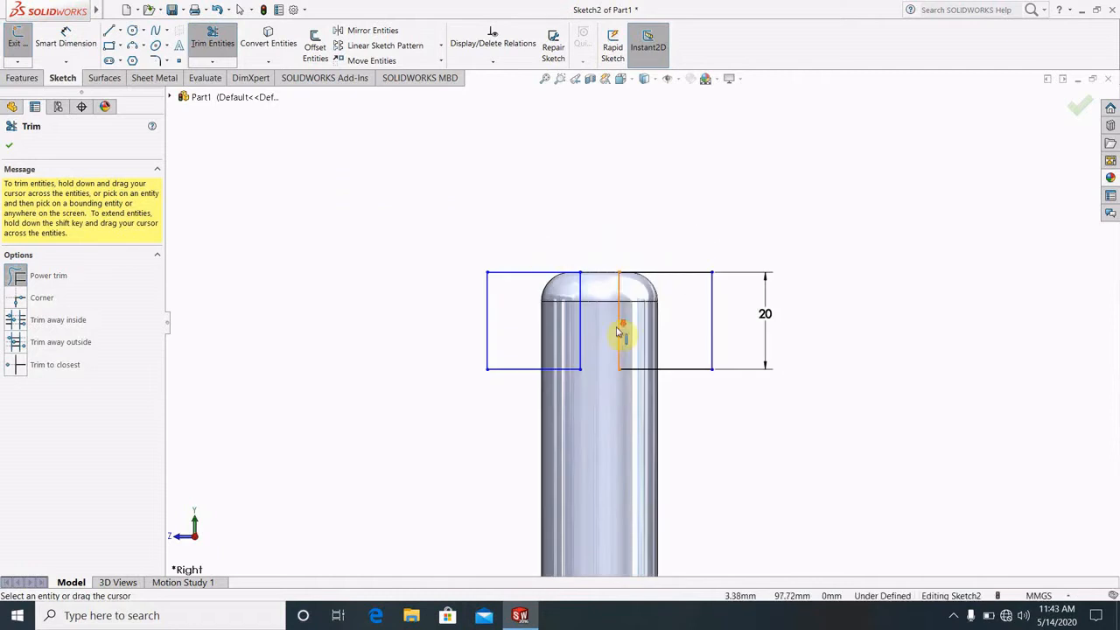
pyautogui.scroll(-1, 622, 324)
pyautogui.moveTo(664, 163); pyautogui.dragTo(522, 159)
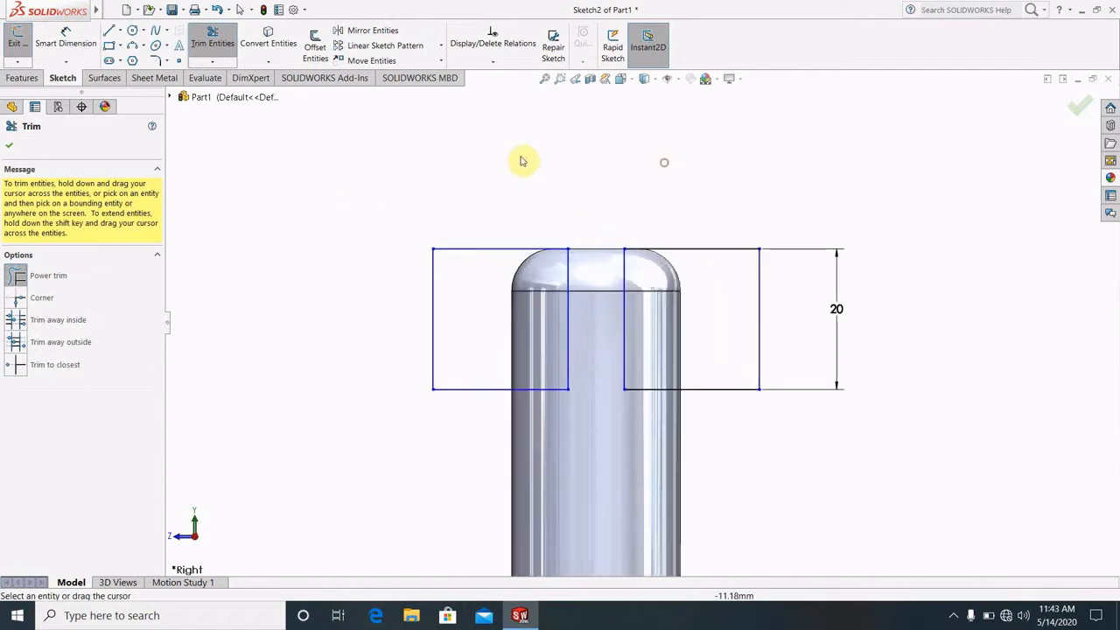
# Try dimensioning the gap between the two rectangles' inner sides, and undo it together with the centerline trim.
pyautogui.click(66, 44)
pyautogui.click(570, 273)
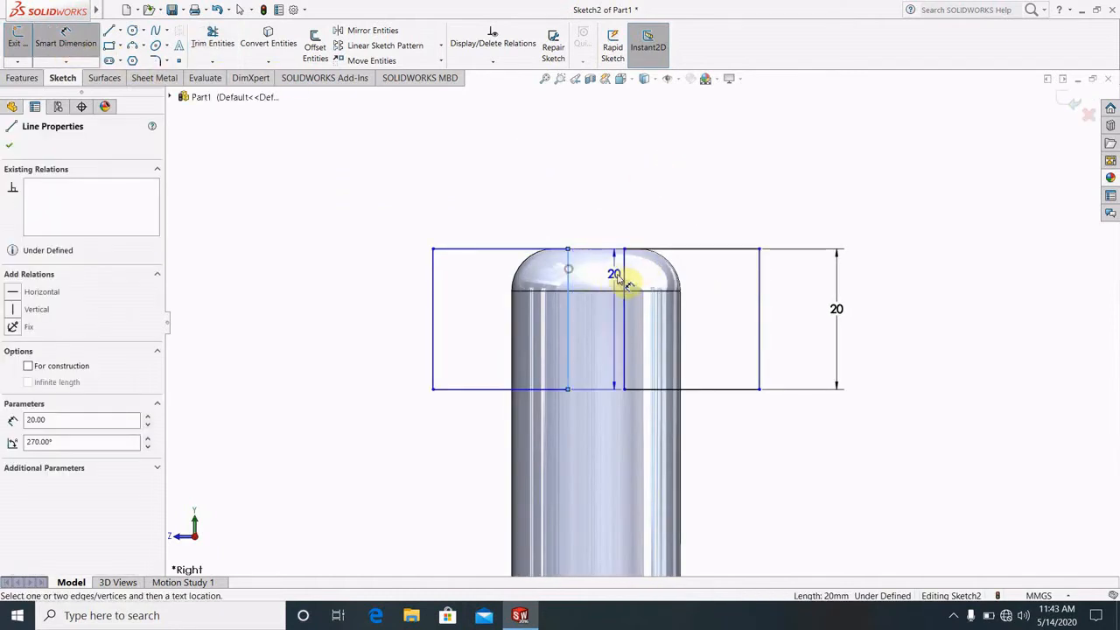
pyautogui.click(626, 283)
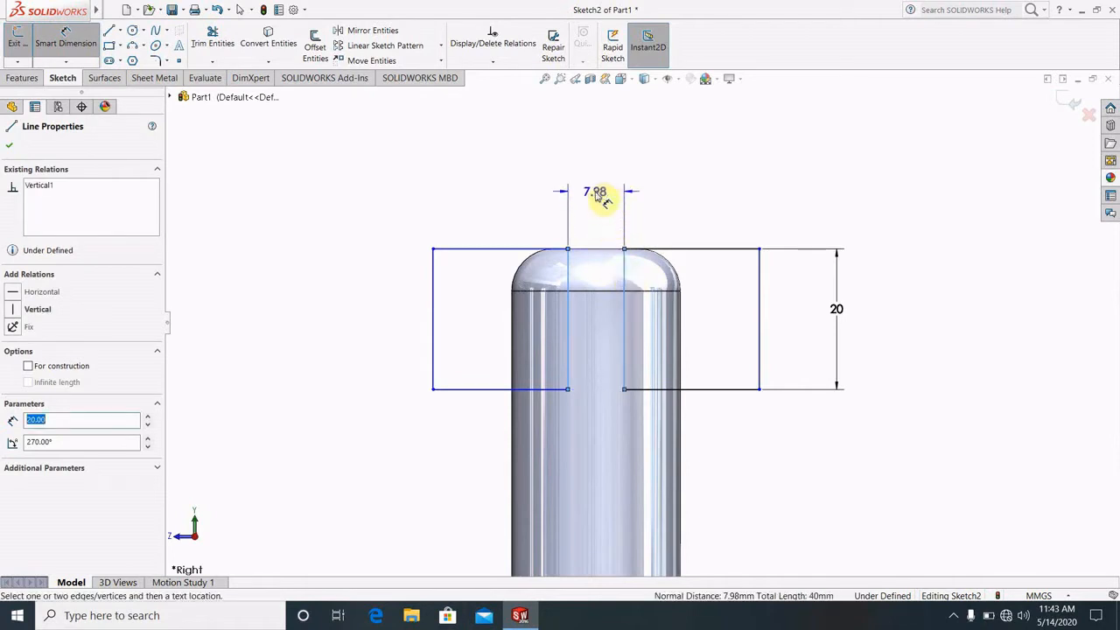
pyautogui.click(598, 194)
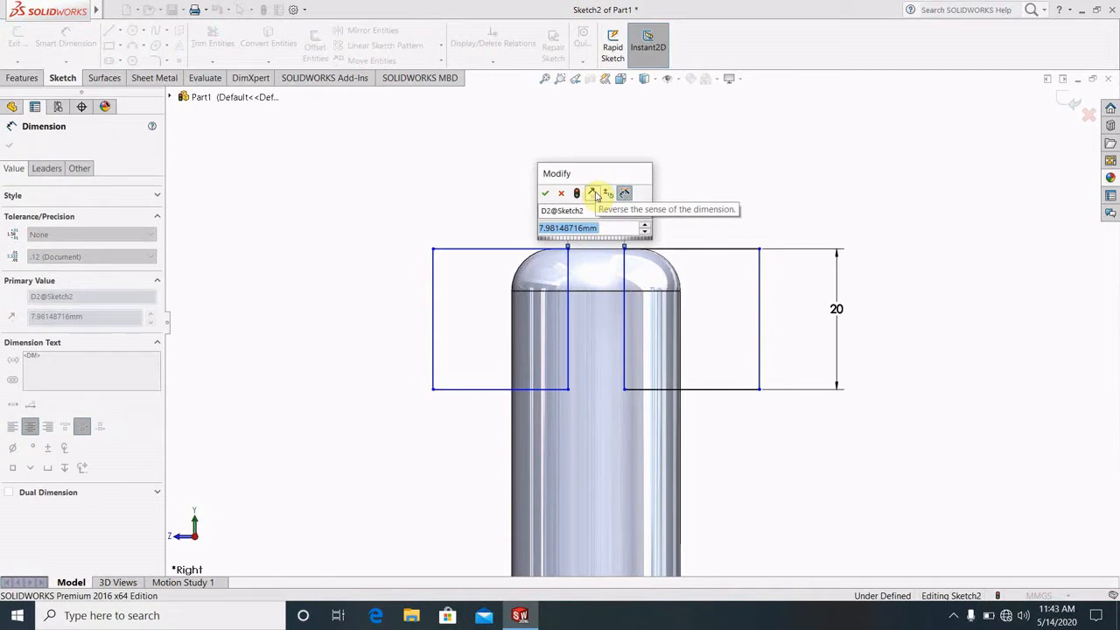
pyautogui.click(545, 193)
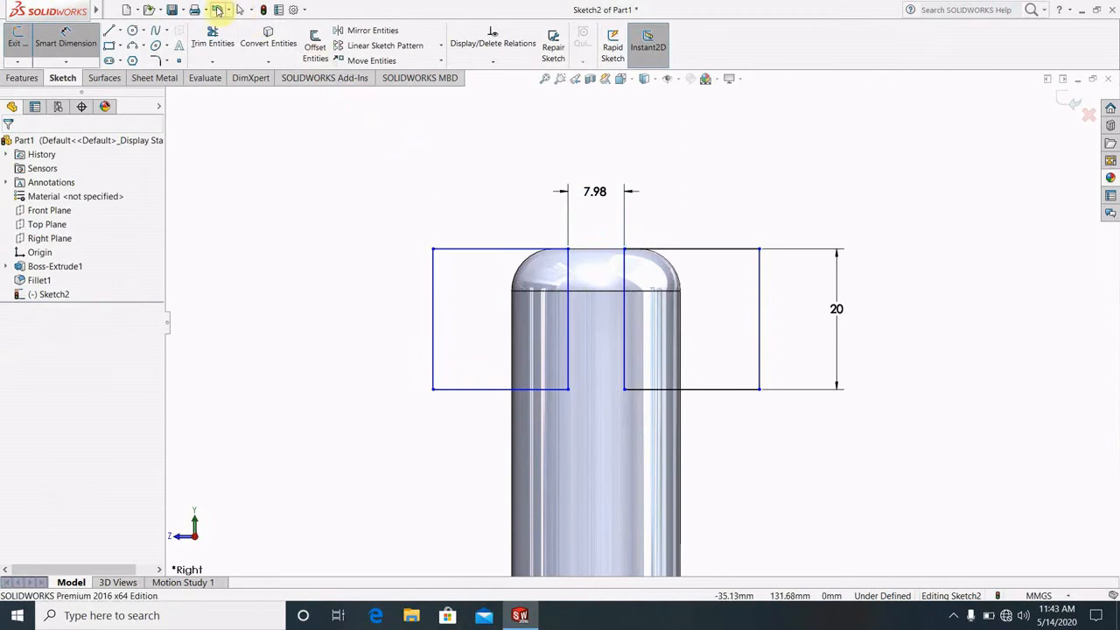
pyautogui.click(218, 11)
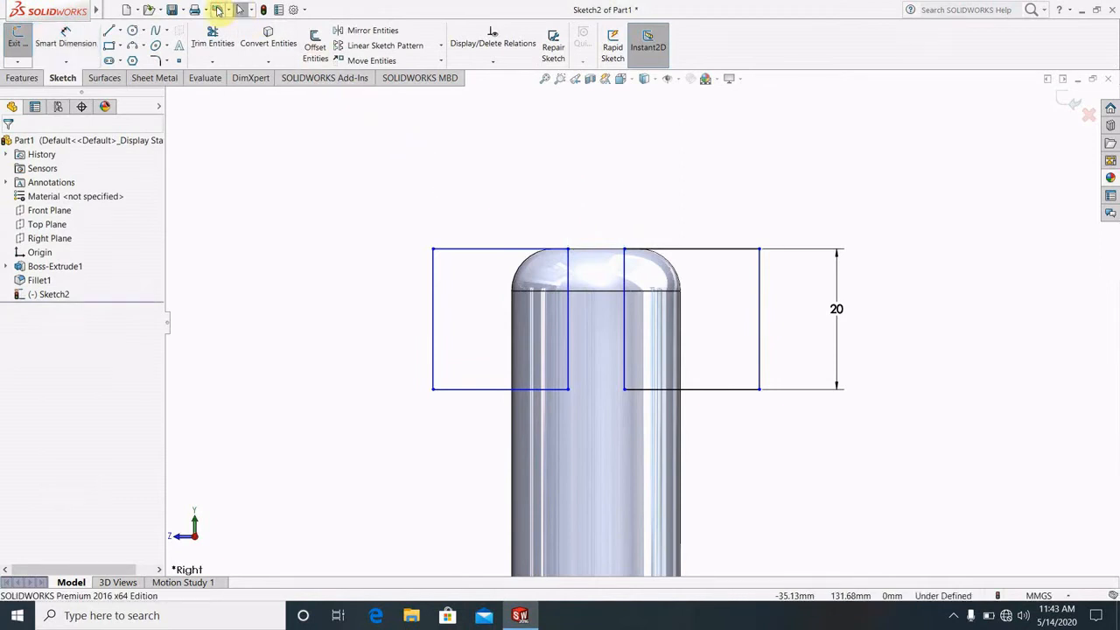
# Dimension the distance from the centerline to the original rectangle's inner vertical side as 6 mm.
pyautogui.scroll(-2, 626, 294)
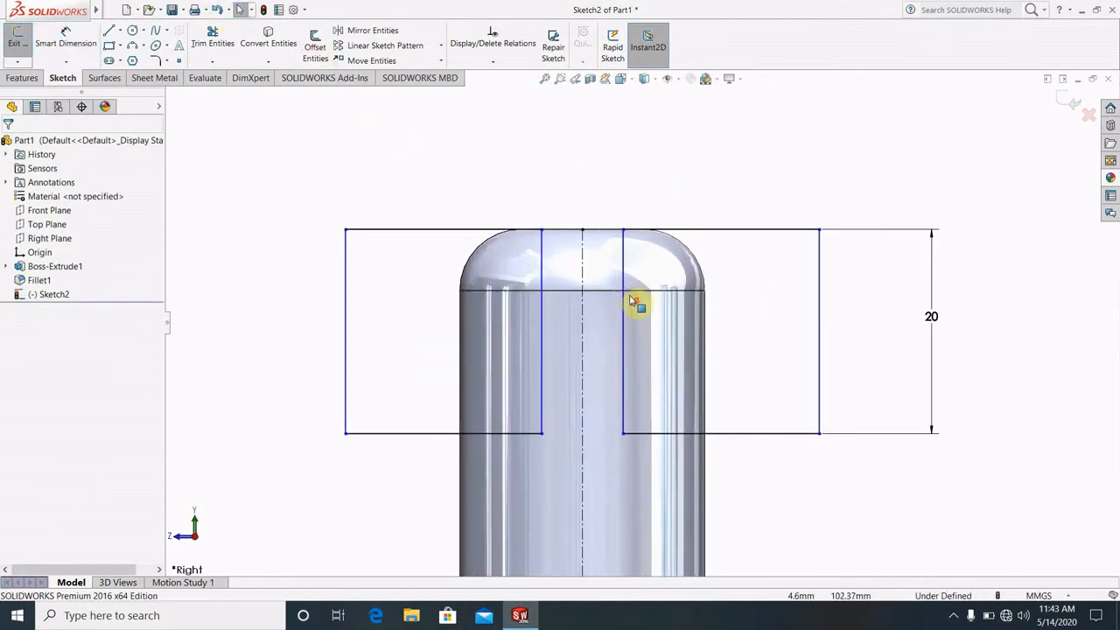
pyautogui.click(74, 46)
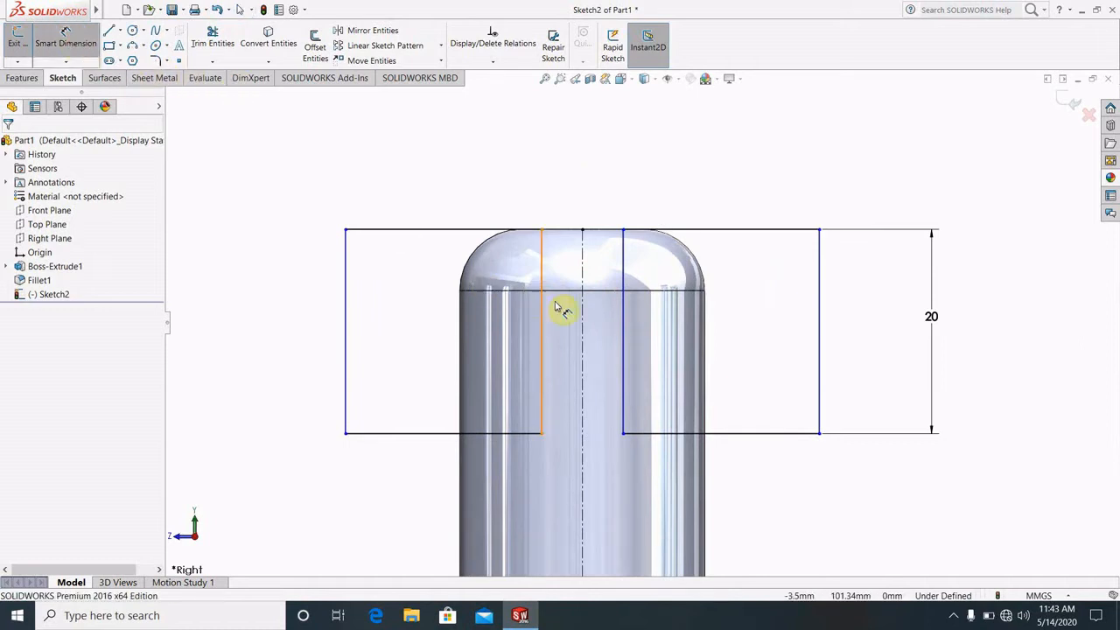
pyautogui.click(583, 280)
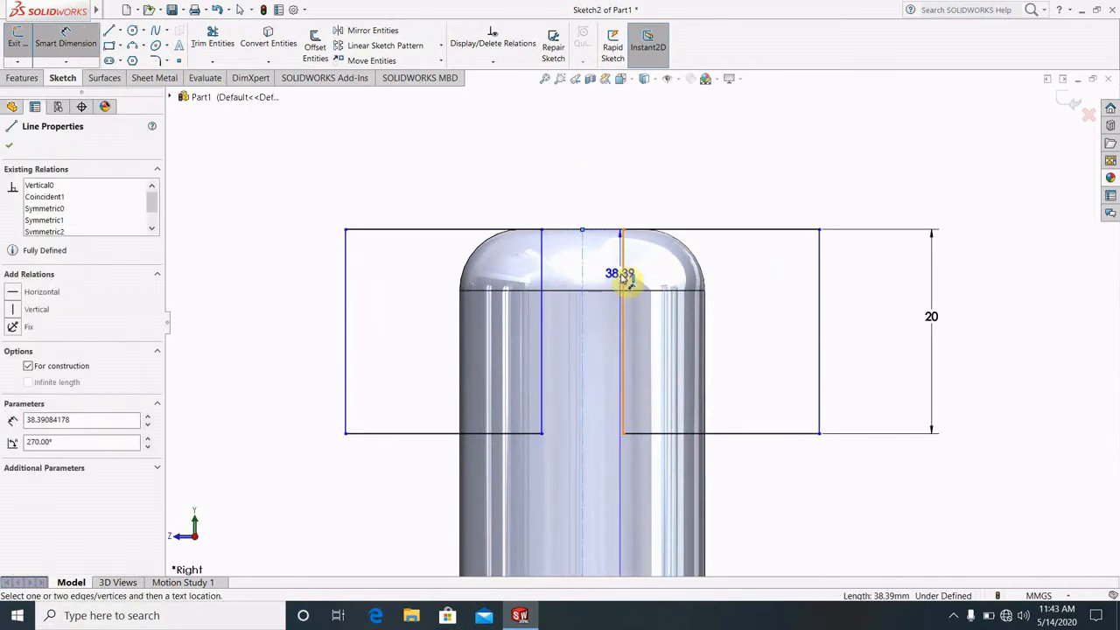
pyautogui.click(624, 278)
pyautogui.click(612, 186)
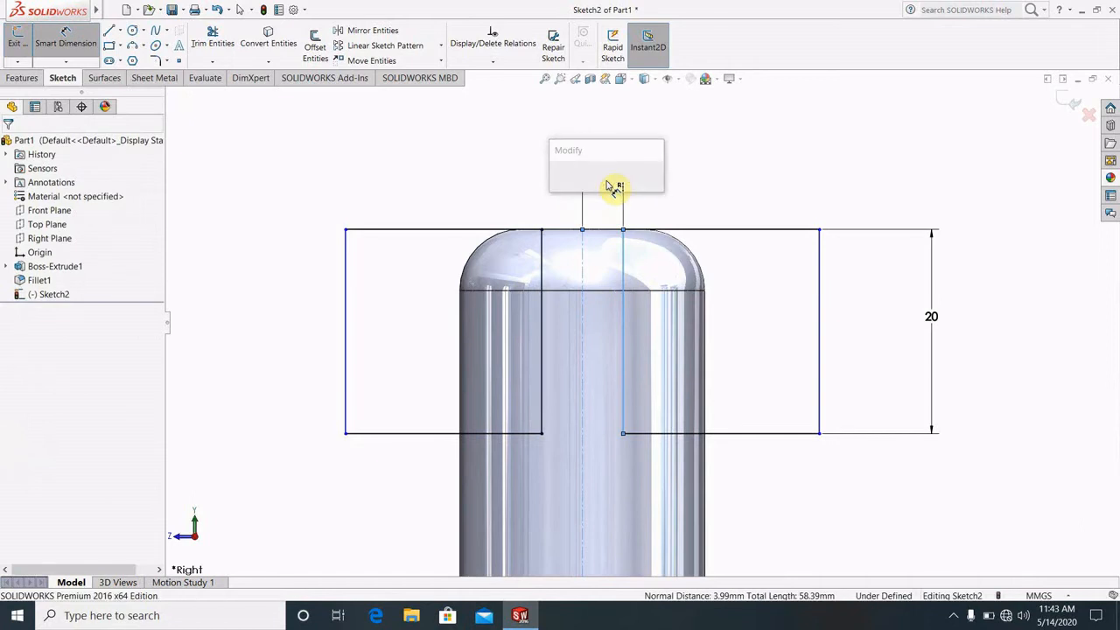
pyautogui.write('6')
pyautogui.press('Return')
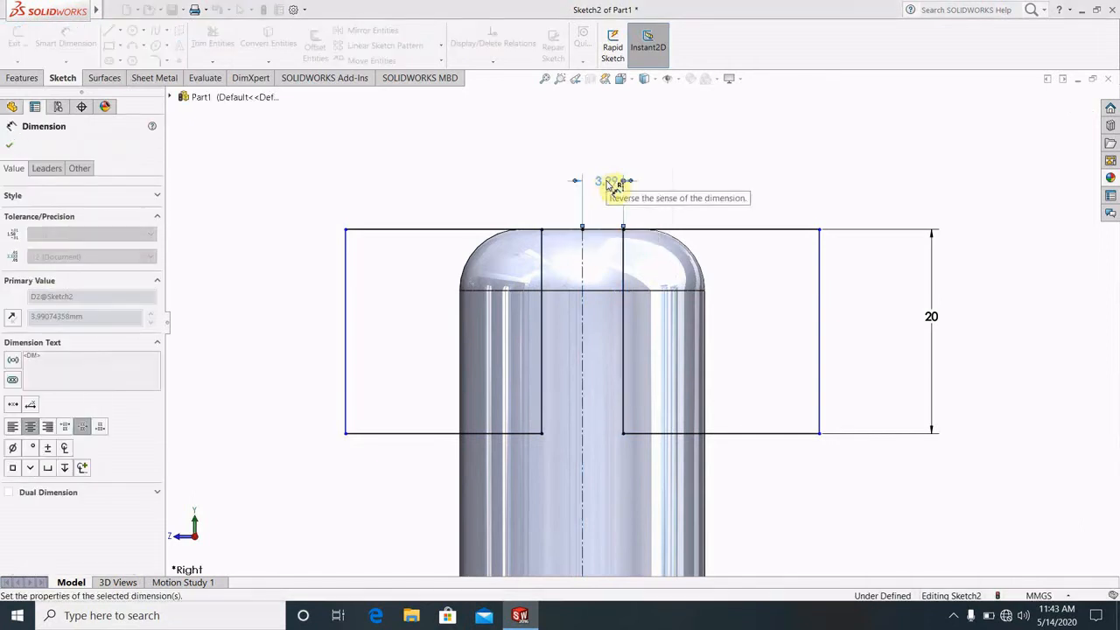
pyautogui.press('Escape')
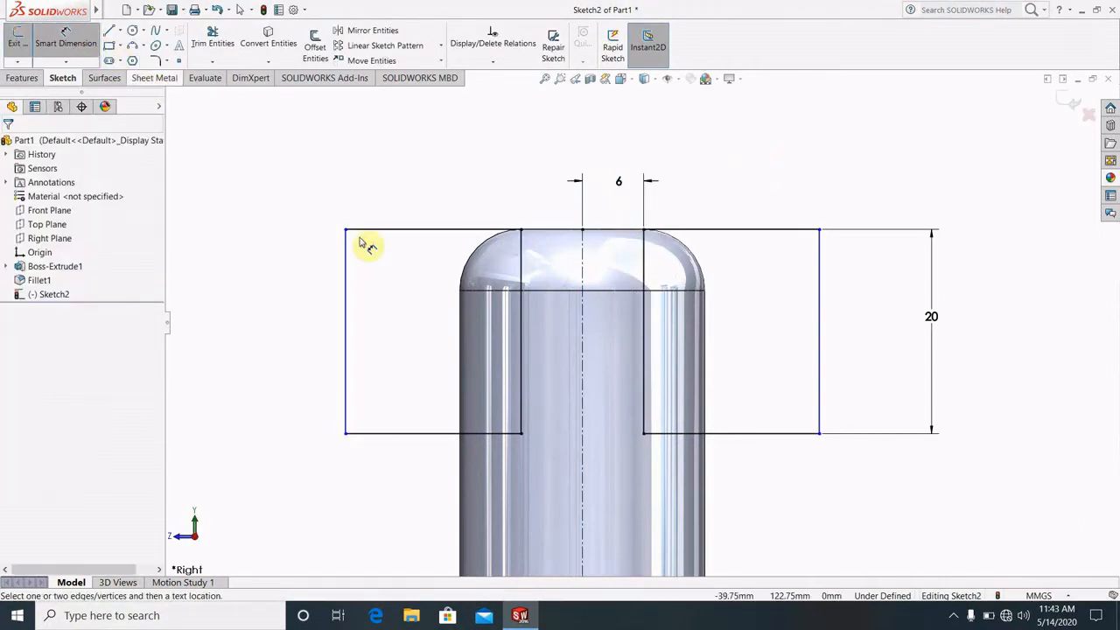
pyautogui.click(552, 268)
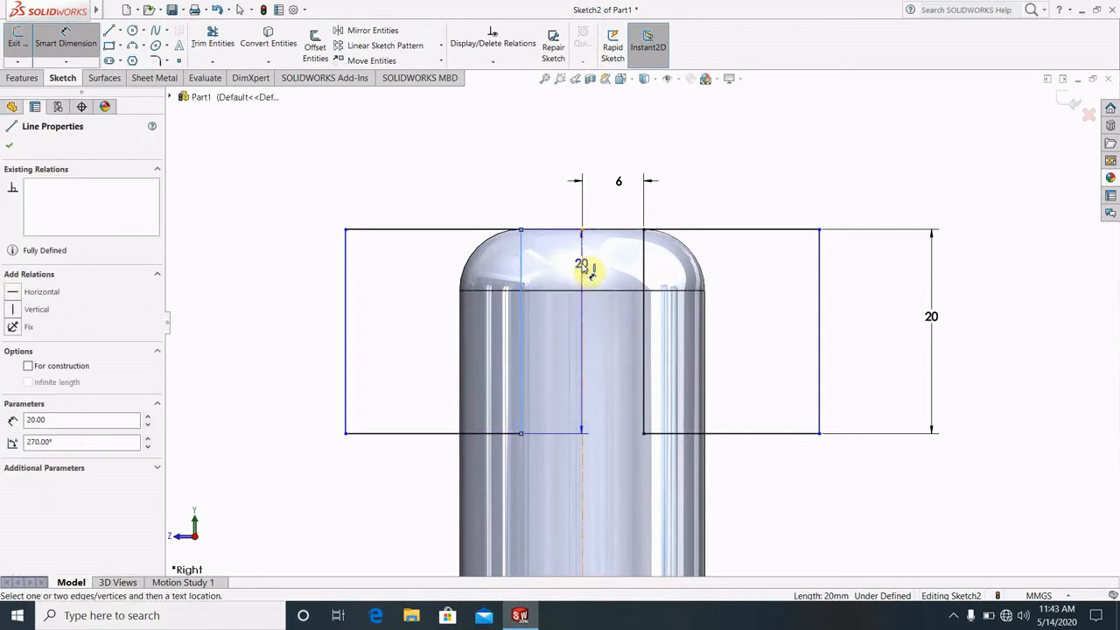
pyautogui.click(582, 263)
pyautogui.click(537, 193)
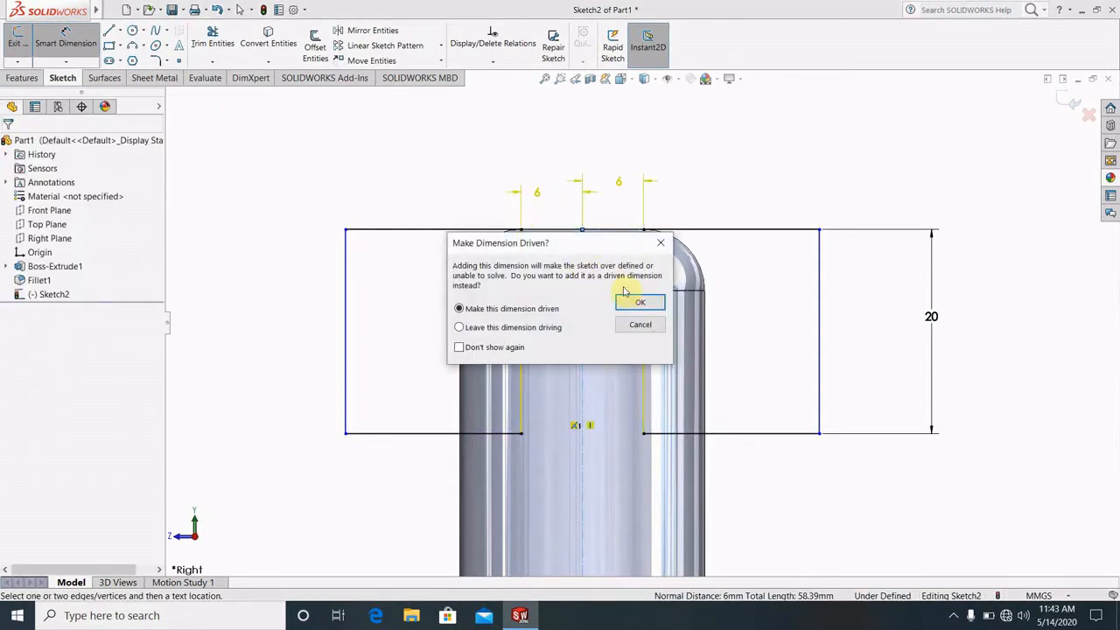
pyautogui.click(662, 246)
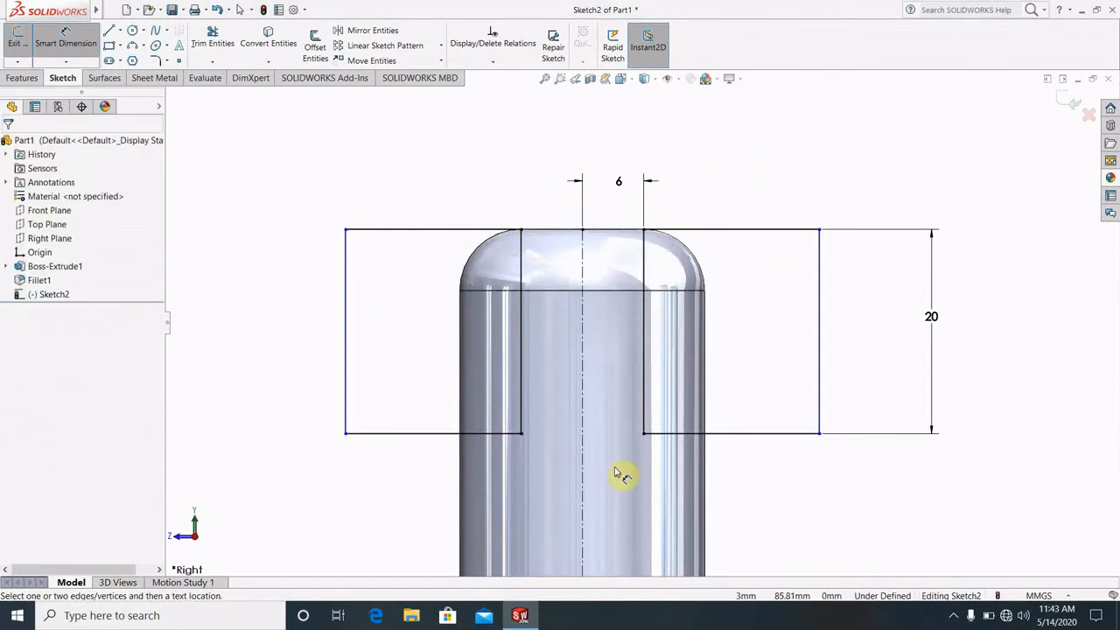
# Close the sketch and extrude-cut both rectangles through the cylinder's top with a Mid Plane end condition and 108.93 mm depth.
pyautogui.click(1073, 101)
pyautogui.moveTo(861, 377)
pyautogui.mouseDown(button='middle')
pyautogui.moveTo(668, 380)
pyautogui.moveTo(657, 362)
pyautogui.moveTo(625, 401)
pyautogui.mouseUp(button='middle')
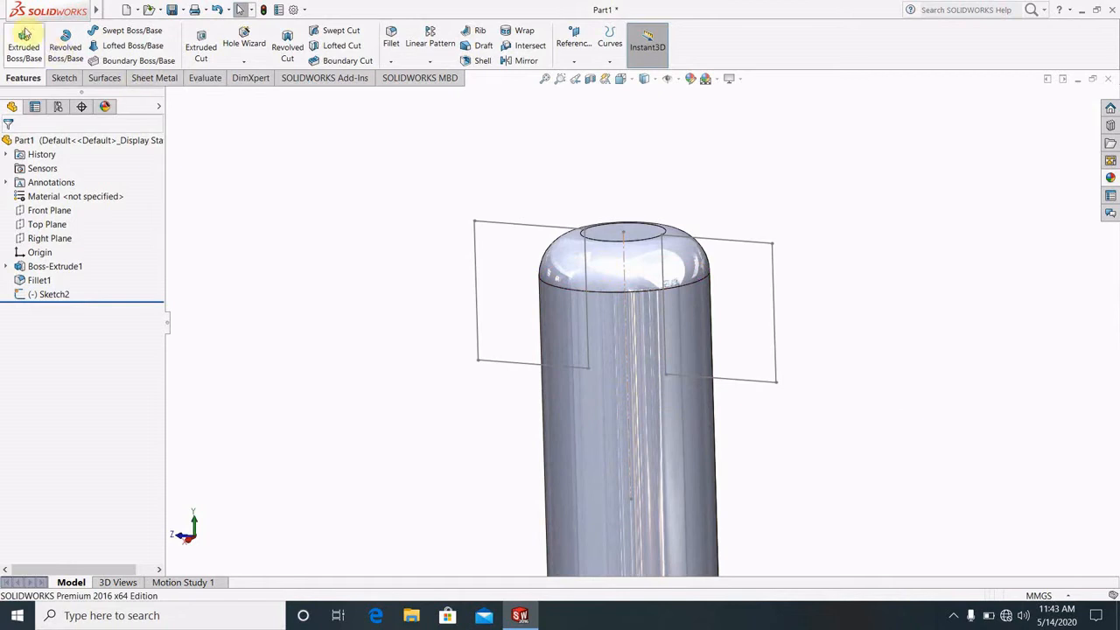
pyautogui.click(199, 51)
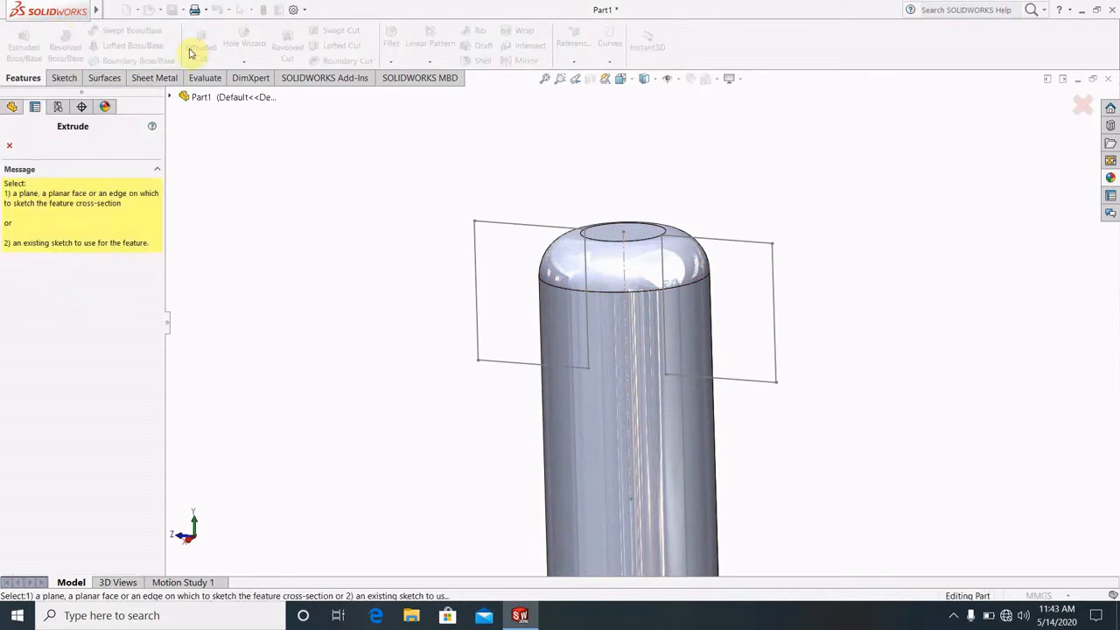
pyautogui.click(706, 244)
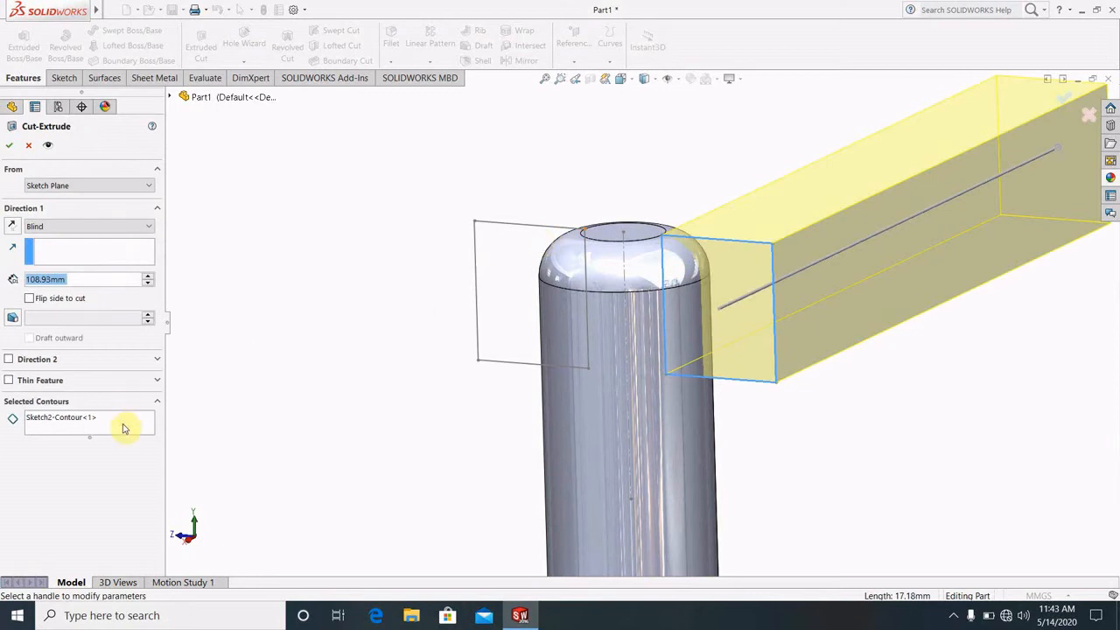
pyautogui.click(123, 428)
pyautogui.click(524, 318)
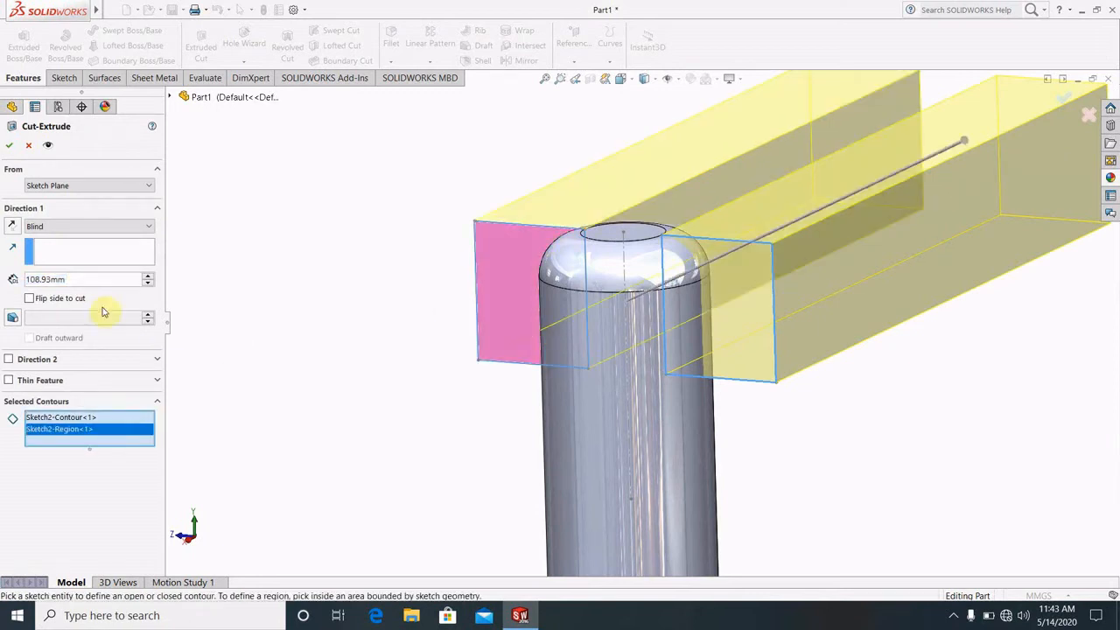
pyautogui.click(98, 226)
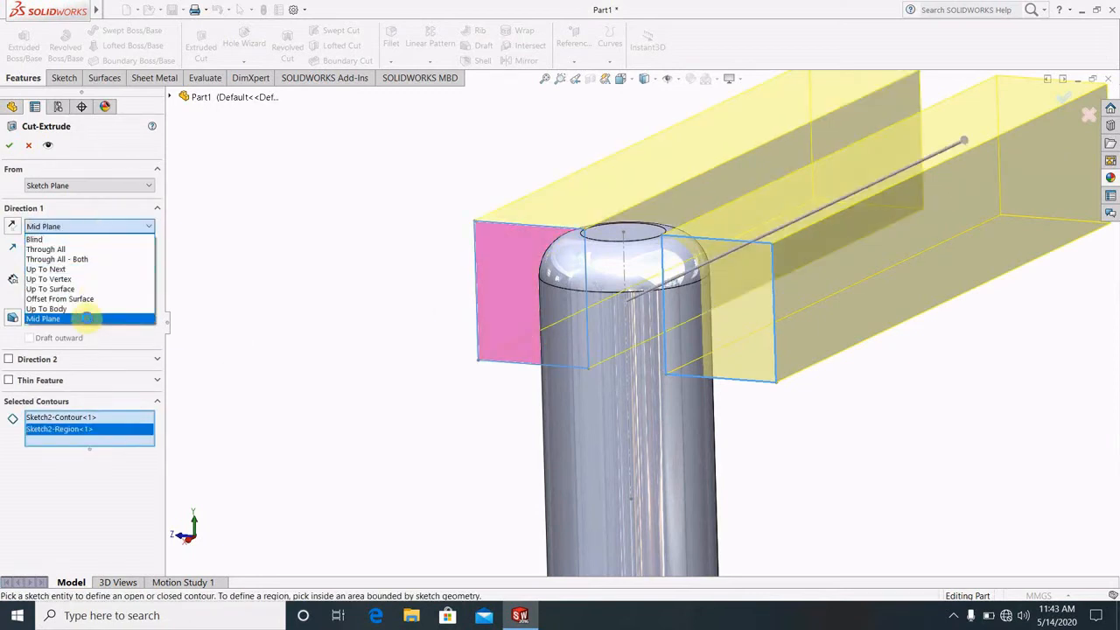
pyautogui.click(88, 319)
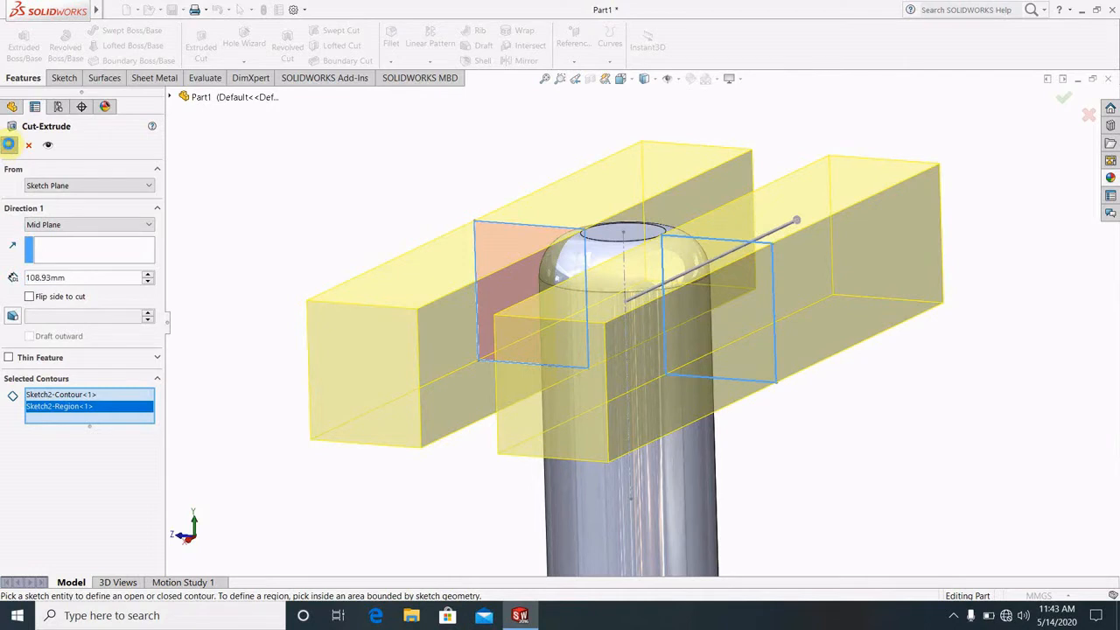
pyautogui.press('Return')
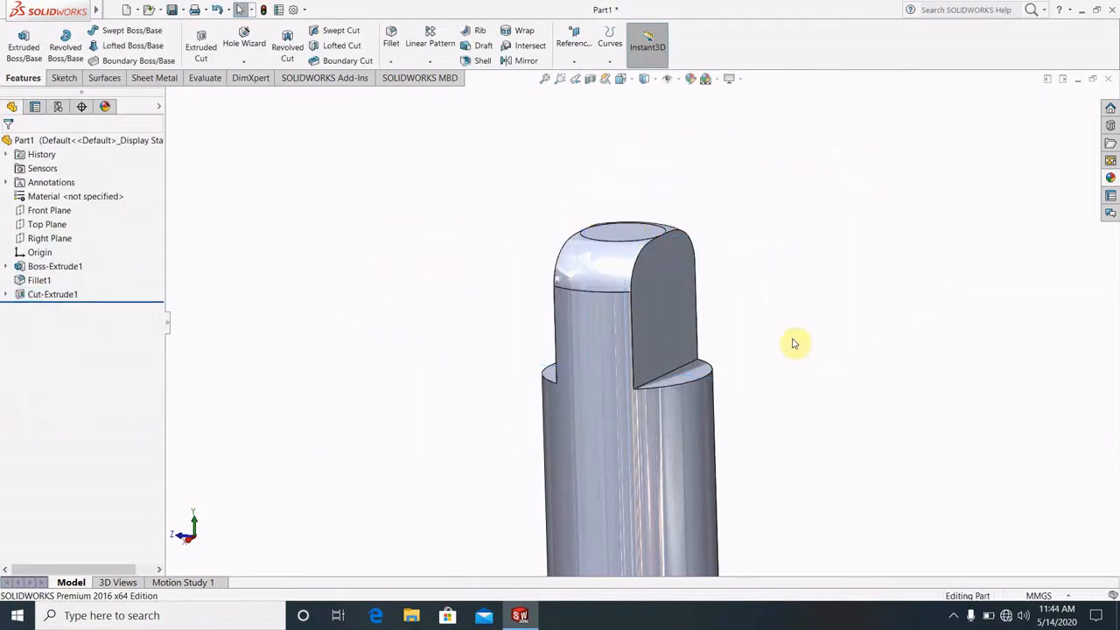
# Start a new sketch on one of the flat faces cut into the cylinder's top.
pyautogui.scroll(2, 723, 338)
pyautogui.scroll(-1, 718, 337)
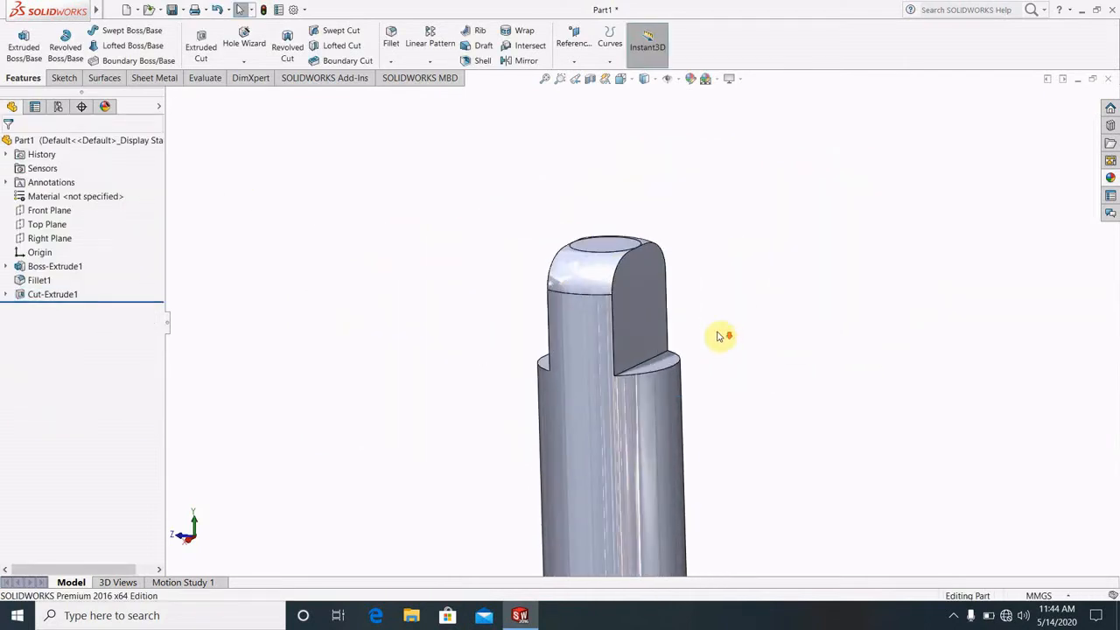
pyautogui.click(652, 320)
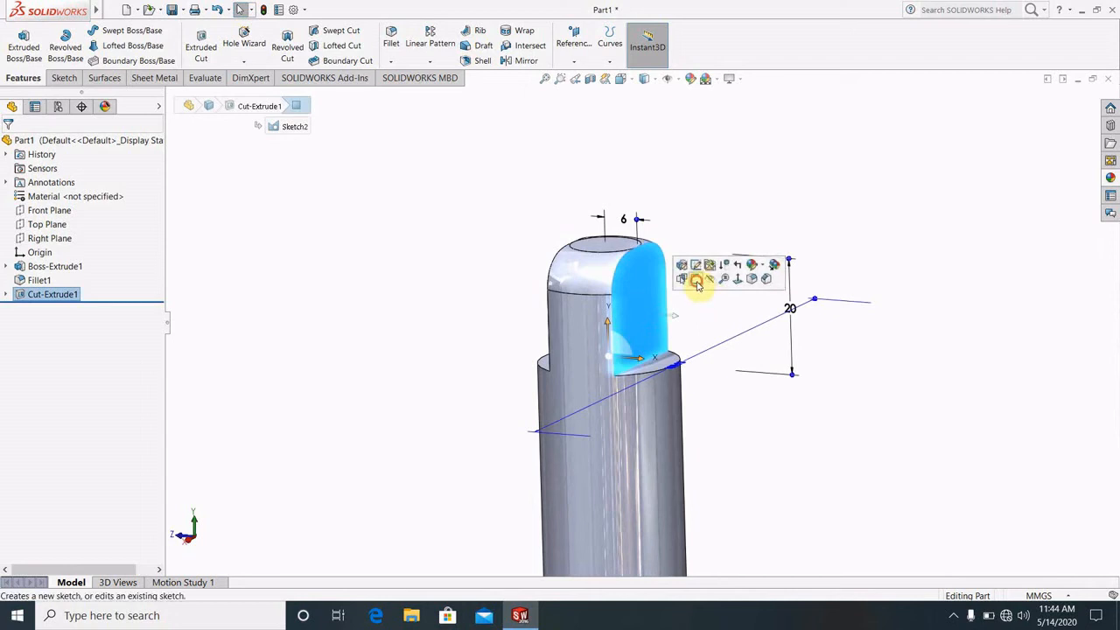
pyautogui.click(697, 280)
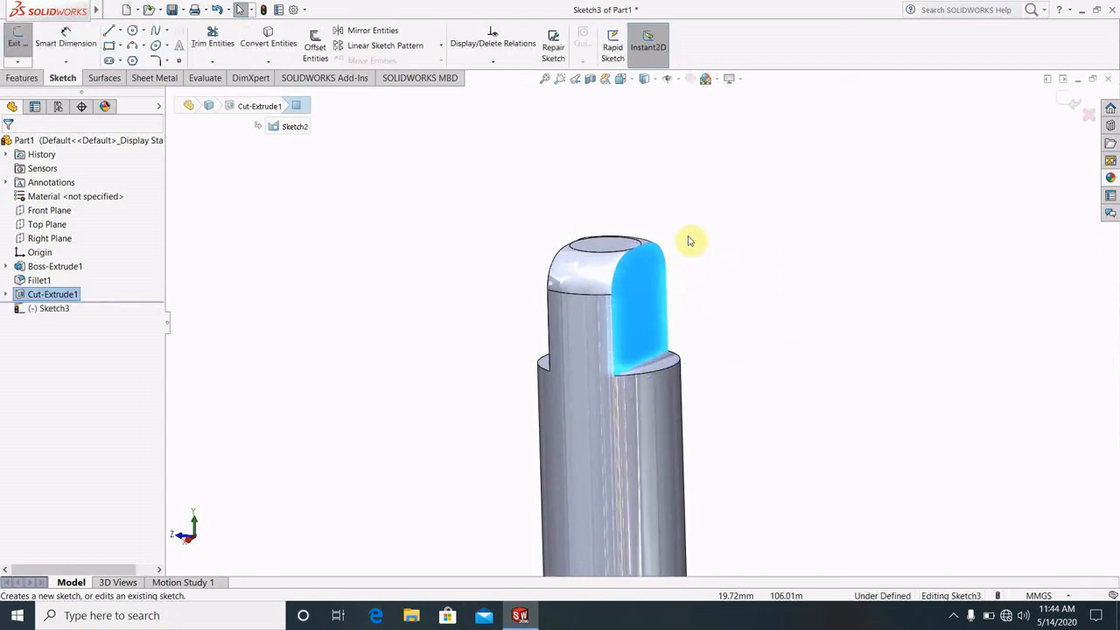
pyautogui.click(619, 83)
pyautogui.click(738, 360)
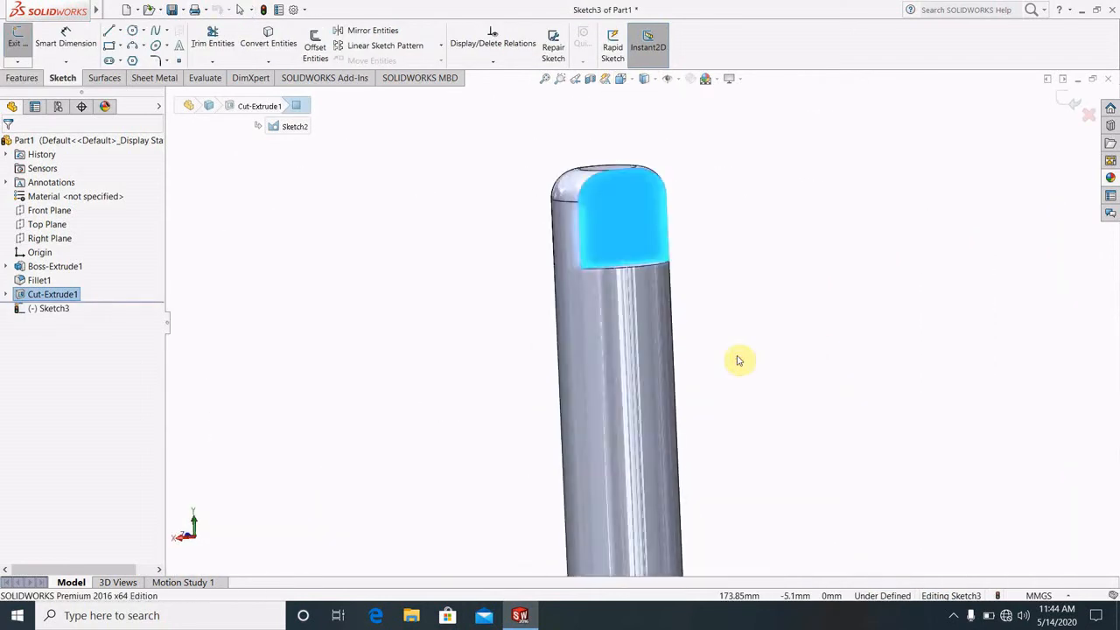
pyautogui.scroll(-5, 657, 210)
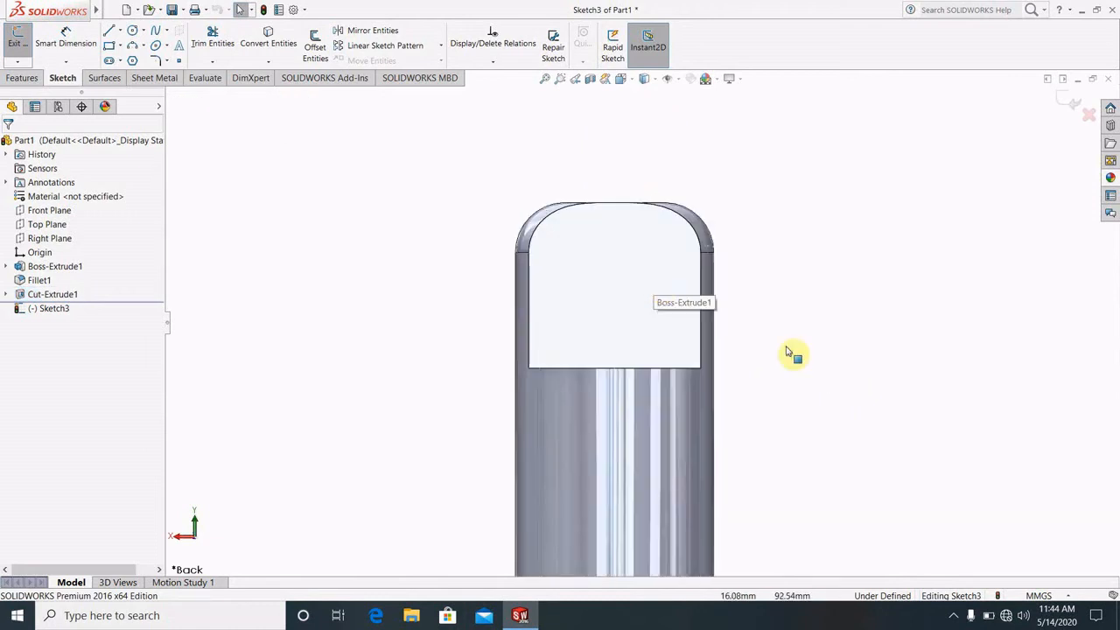
# Draw a vertical centerline from the middle of the flat face's top edge to the middle of its bottom edge.
pyautogui.click(119, 34)
pyautogui.click(133, 58)
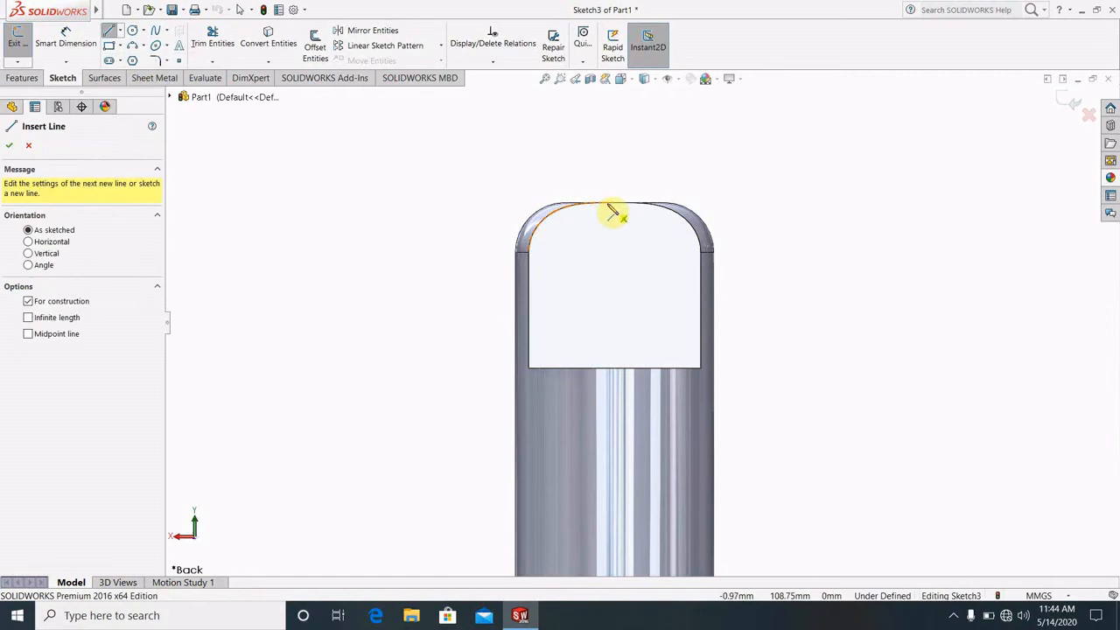
pyautogui.click(616, 204)
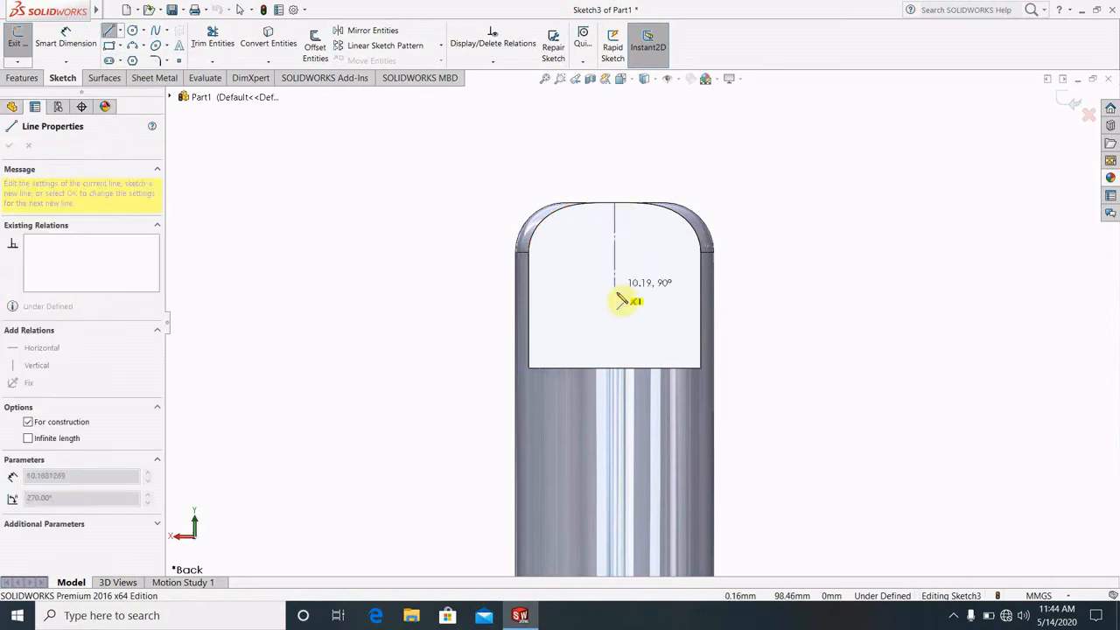
pyautogui.doubleClick(614, 367)
pyautogui.press('Escape')
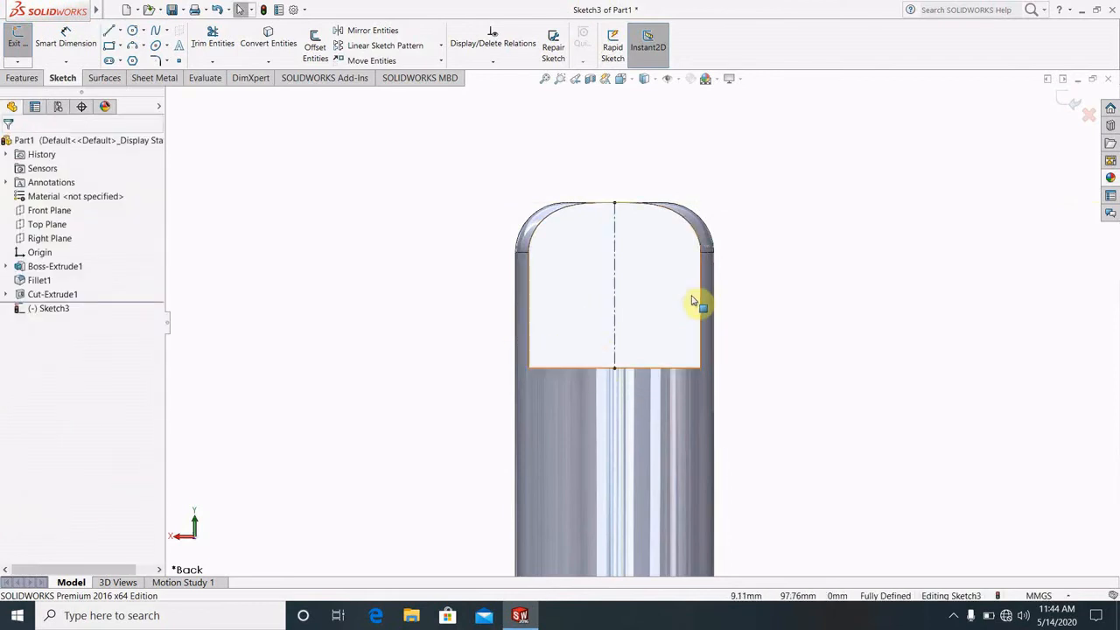
# Sketch a circle centred on the centerline within the flat face and dimension its diameter as 8 mm.
pyautogui.click(132, 32)
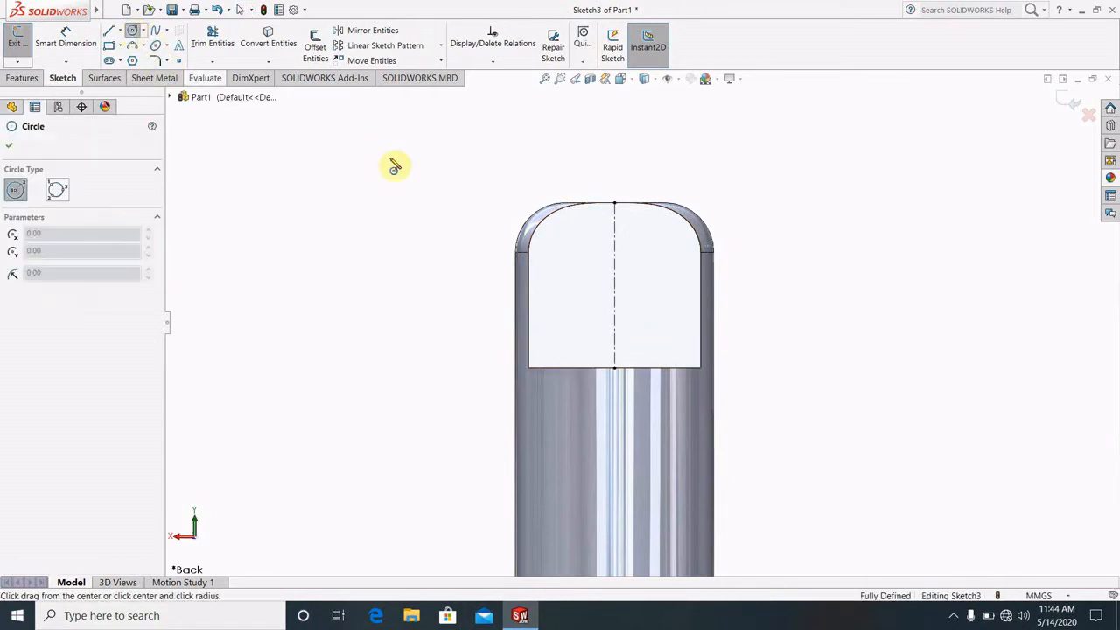
pyautogui.click(614, 299)
pyautogui.click(643, 326)
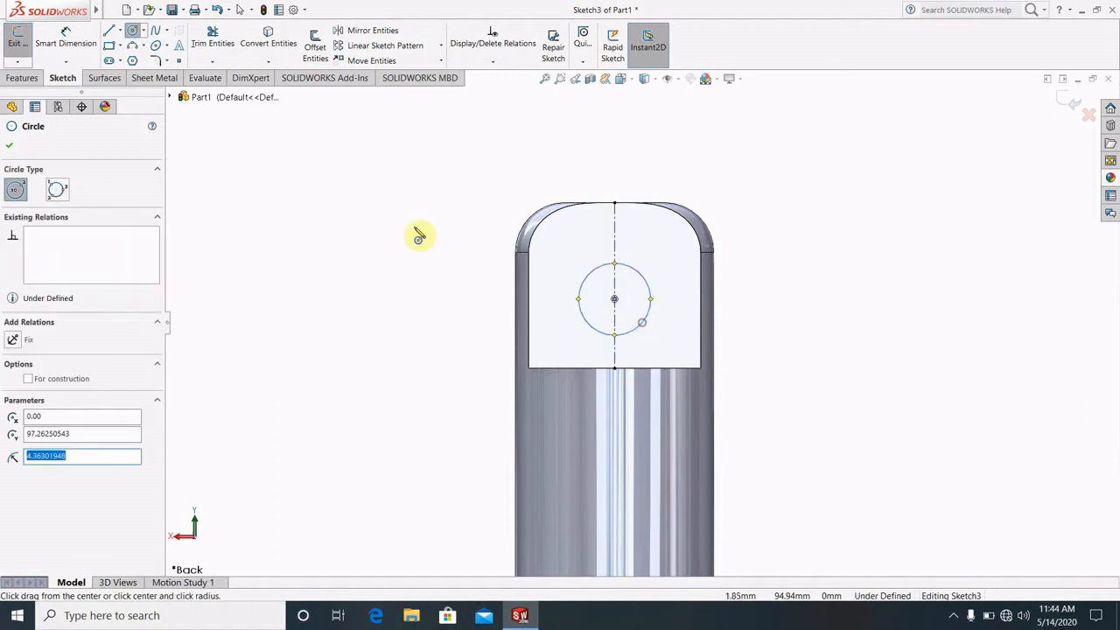
pyautogui.click(85, 54)
pyautogui.click(593, 326)
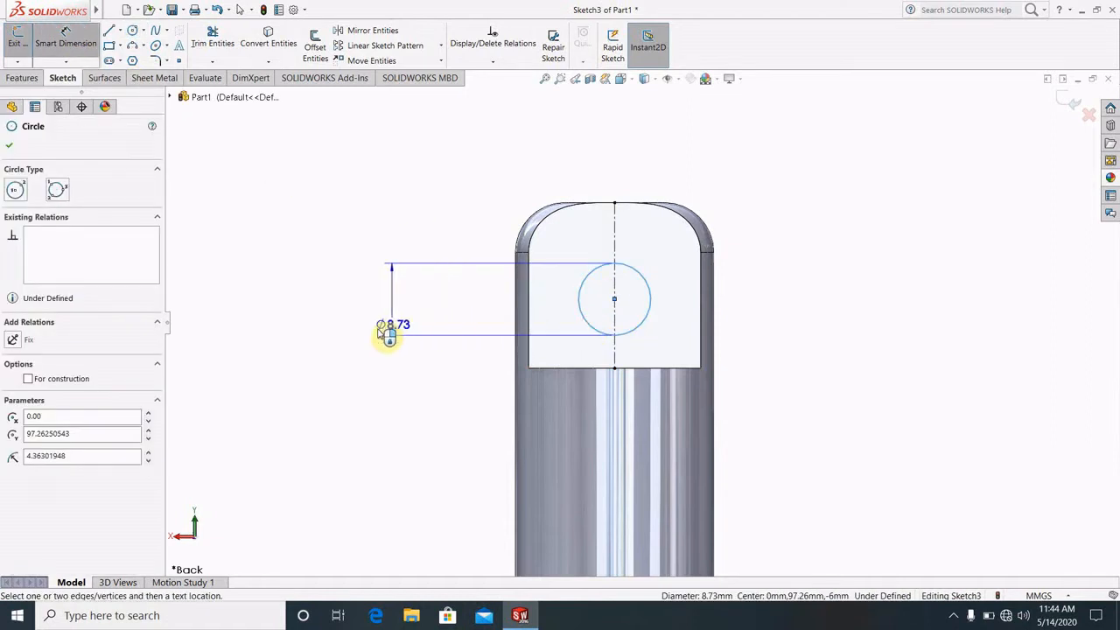
pyautogui.click(376, 310)
pyautogui.write('8.72603896mm')
pyautogui.press('Return')
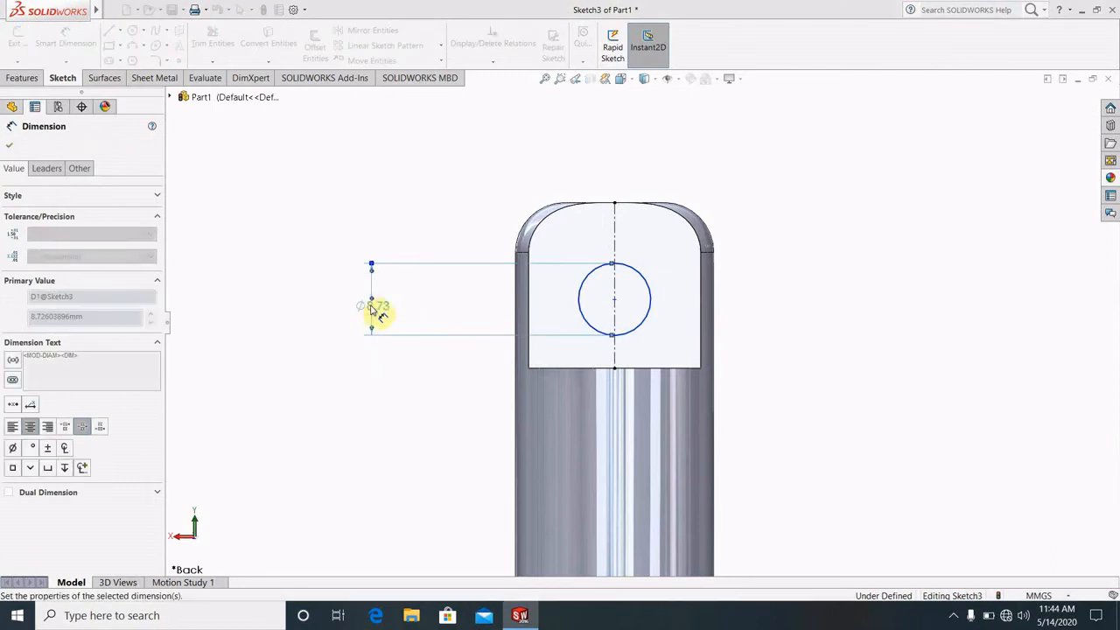
pyautogui.click(773, 340)
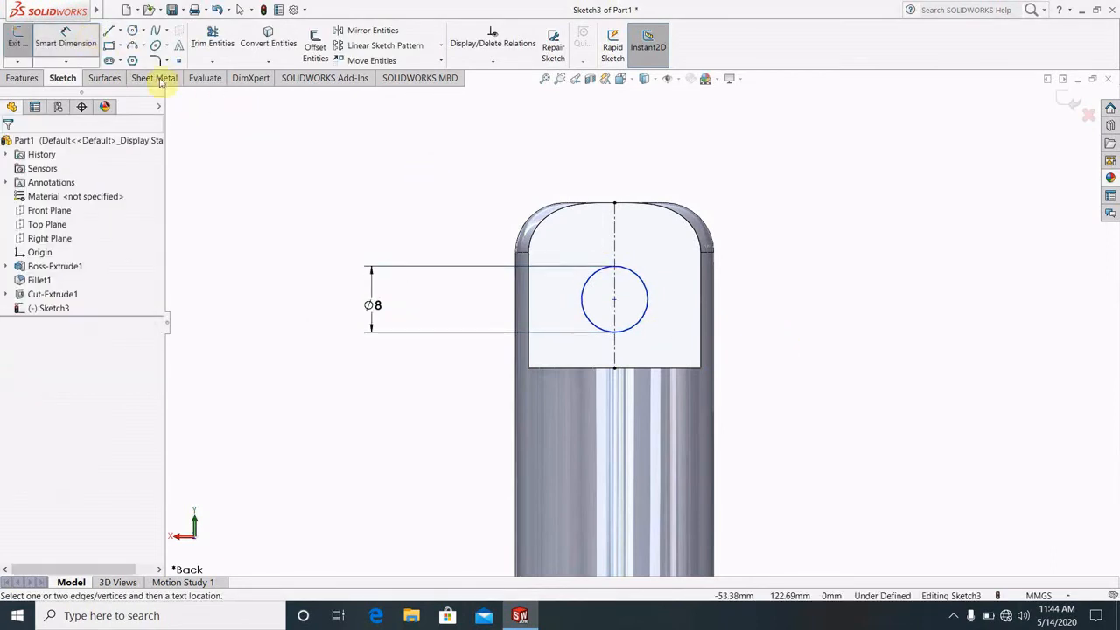
# Dimension the distance from the circle's centre to the centerline's upper endpoint as 10 mm.
pyautogui.click(616, 302)
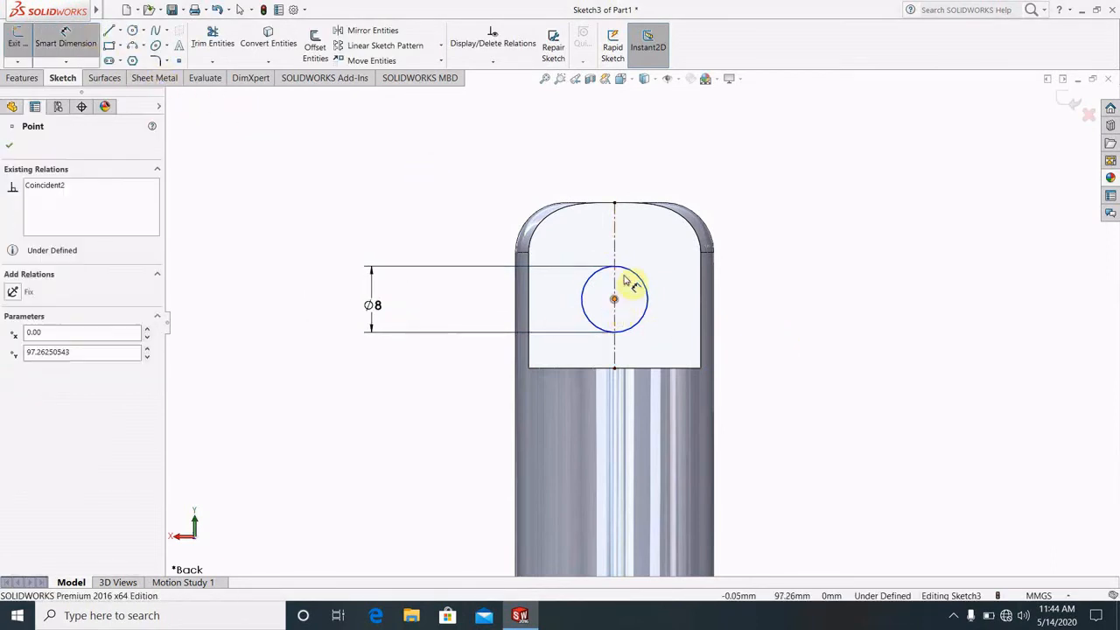
pyautogui.click(615, 205)
pyautogui.click(823, 268)
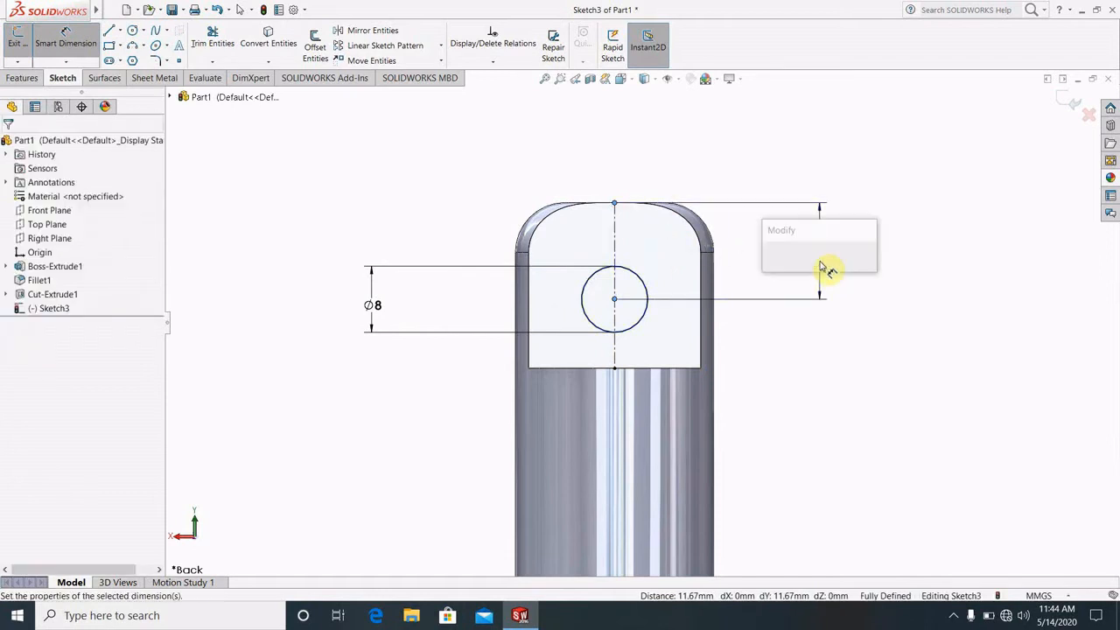
pyautogui.write('10')
pyautogui.press('Return')
pyautogui.click(893, 365)
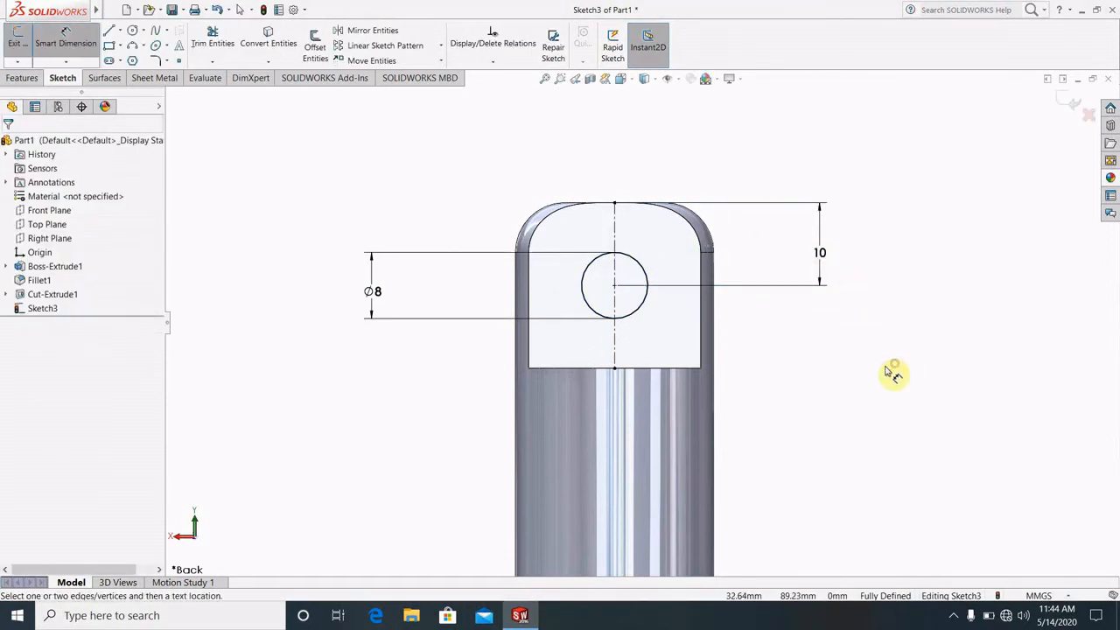
# Close the sketch and extrude-cut the circle through the flattened end using a Mid Plane end condition with 108.93 mm depth.
pyautogui.click(1063, 105)
pyautogui.moveTo(945, 349)
pyautogui.mouseDown(button='middle')
pyautogui.moveTo(725, 313)
pyautogui.moveTo(756, 327)
pyautogui.mouseUp(button='middle')
pyautogui.click(792, 326)
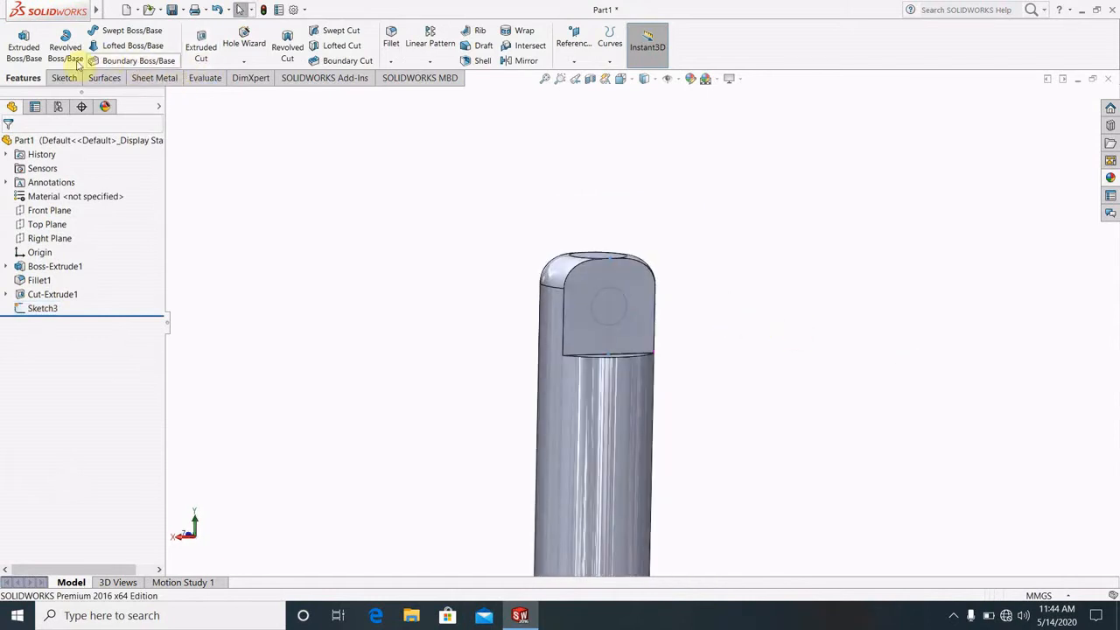
pyautogui.click(201, 43)
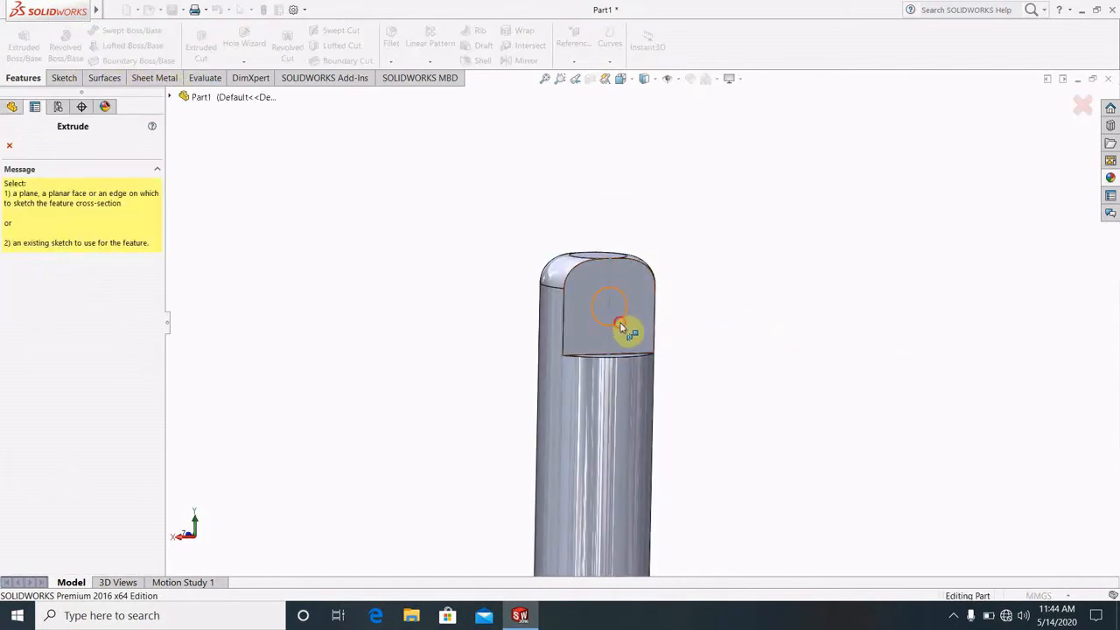
pyautogui.click(621, 328)
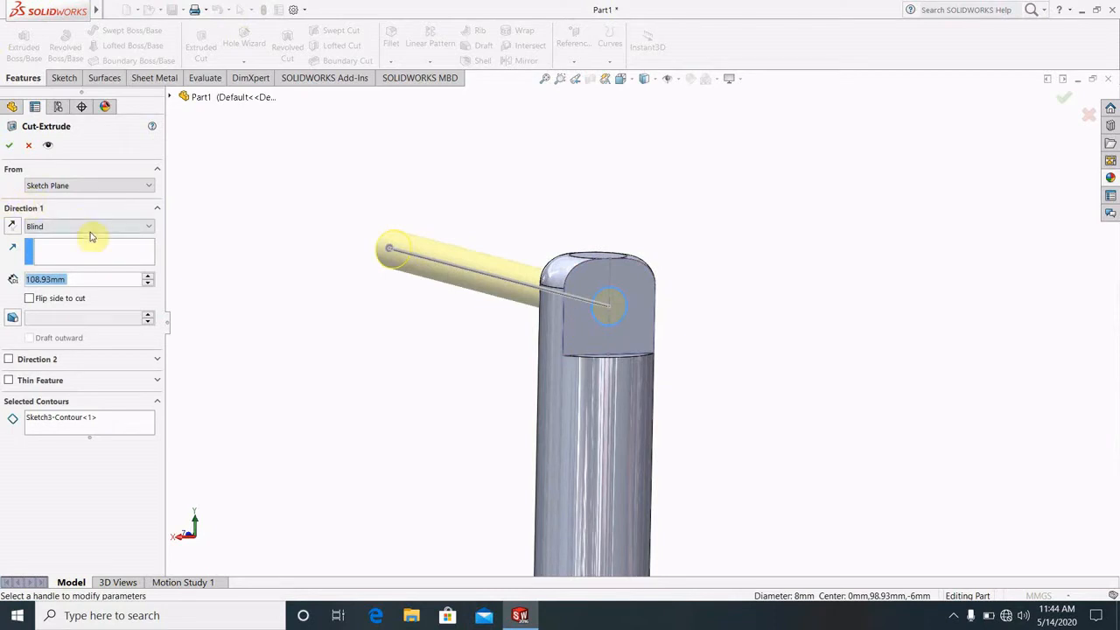
pyautogui.click(90, 234)
pyautogui.click(88, 331)
pyautogui.click(85, 230)
pyautogui.click(92, 316)
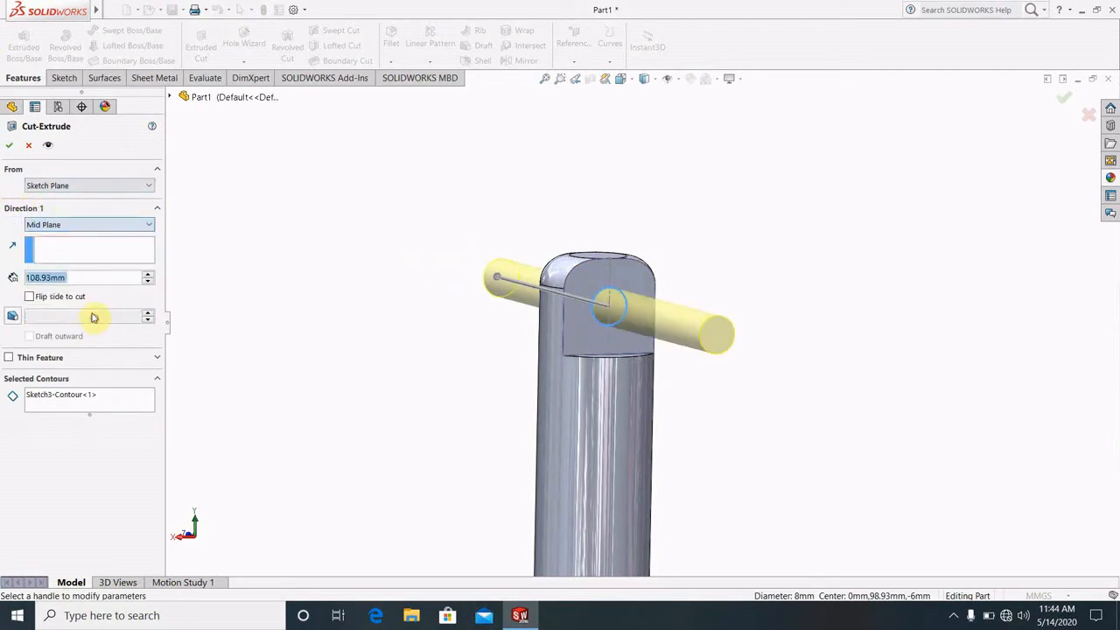
pyautogui.click(8, 146)
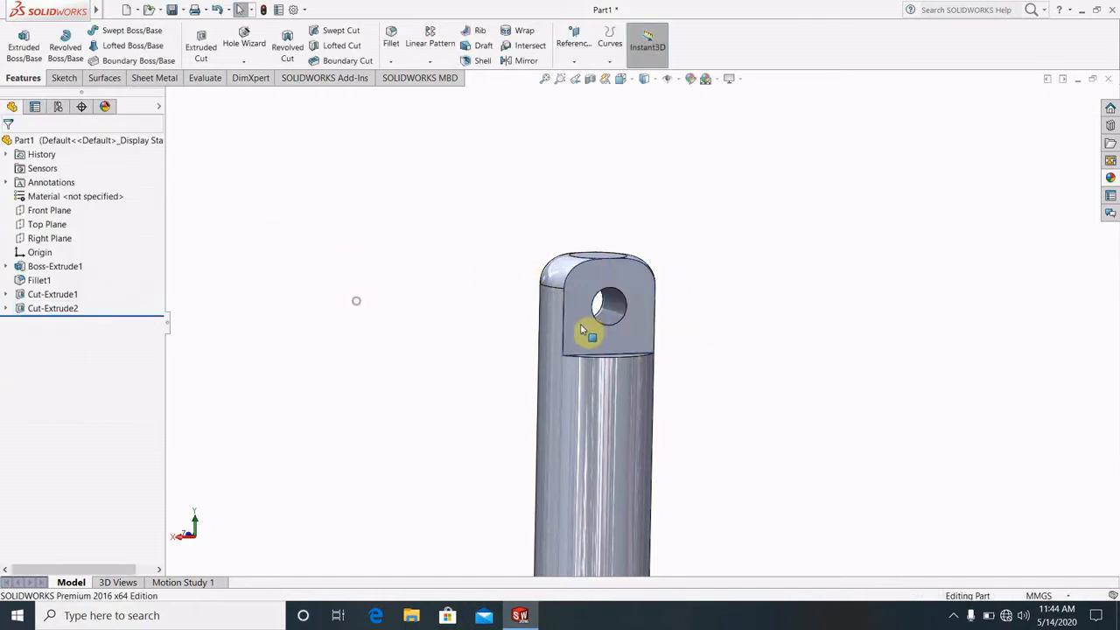
# Start another sketch on the flat face surrounding the 8 mm hole.
pyautogui.scroll(-2, 639, 317)
pyautogui.click(709, 339)
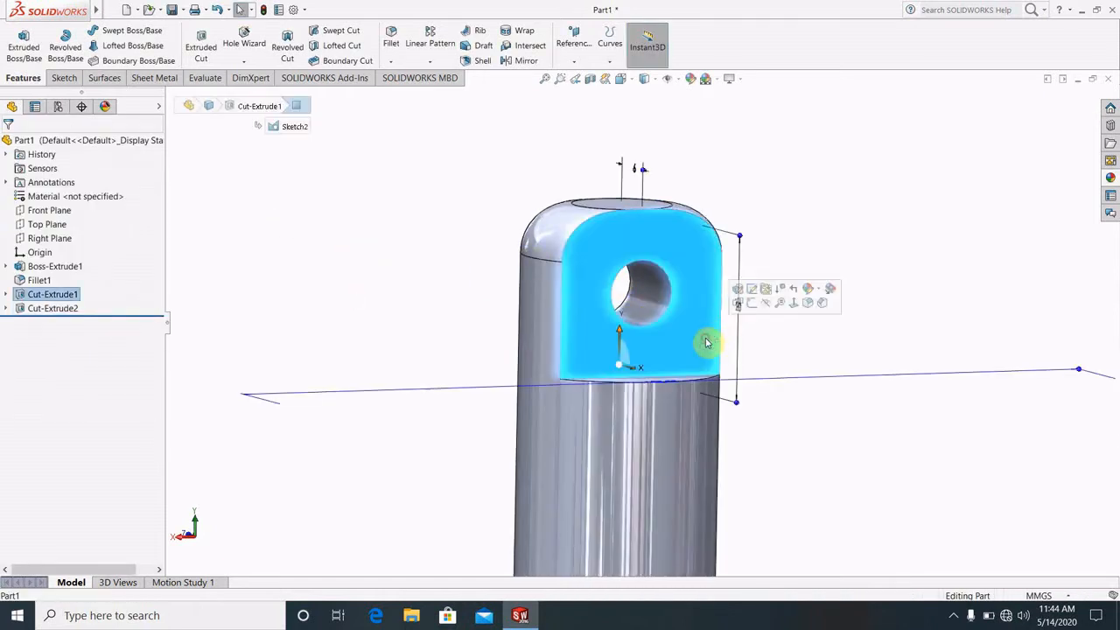
pyautogui.click(755, 306)
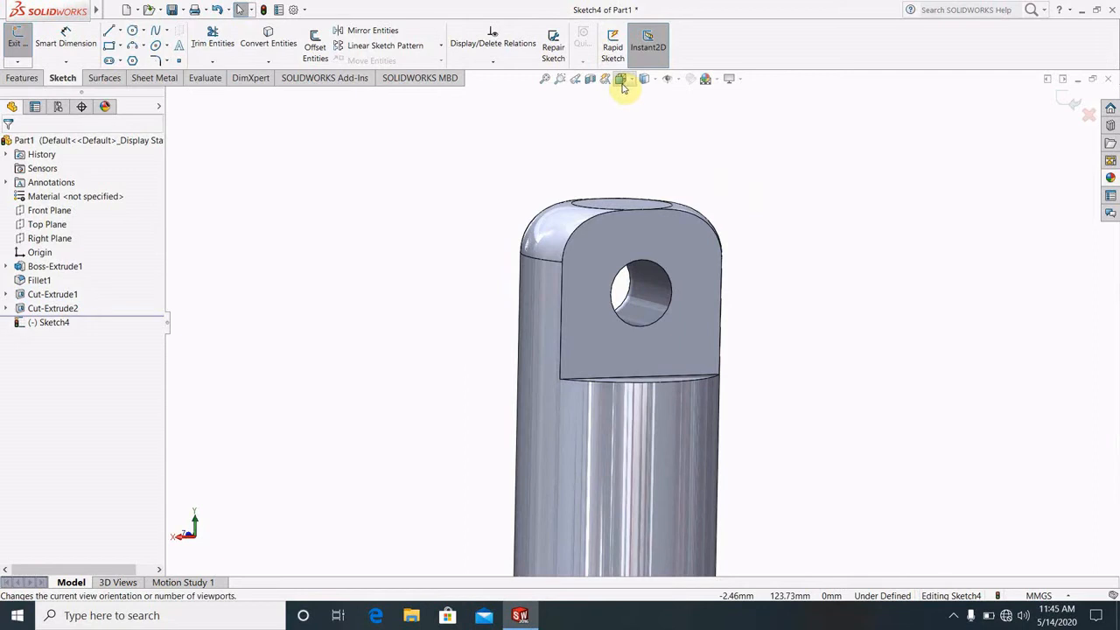
pyautogui.click(621, 83)
pyautogui.click(707, 393)
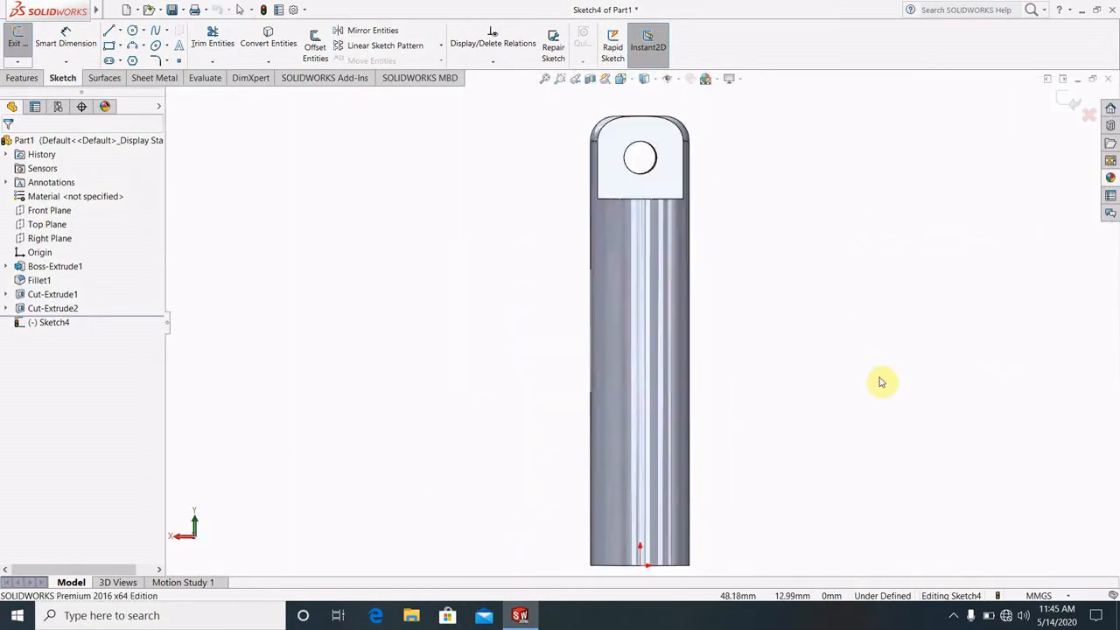
pyautogui.scroll(-5, 691, 240)
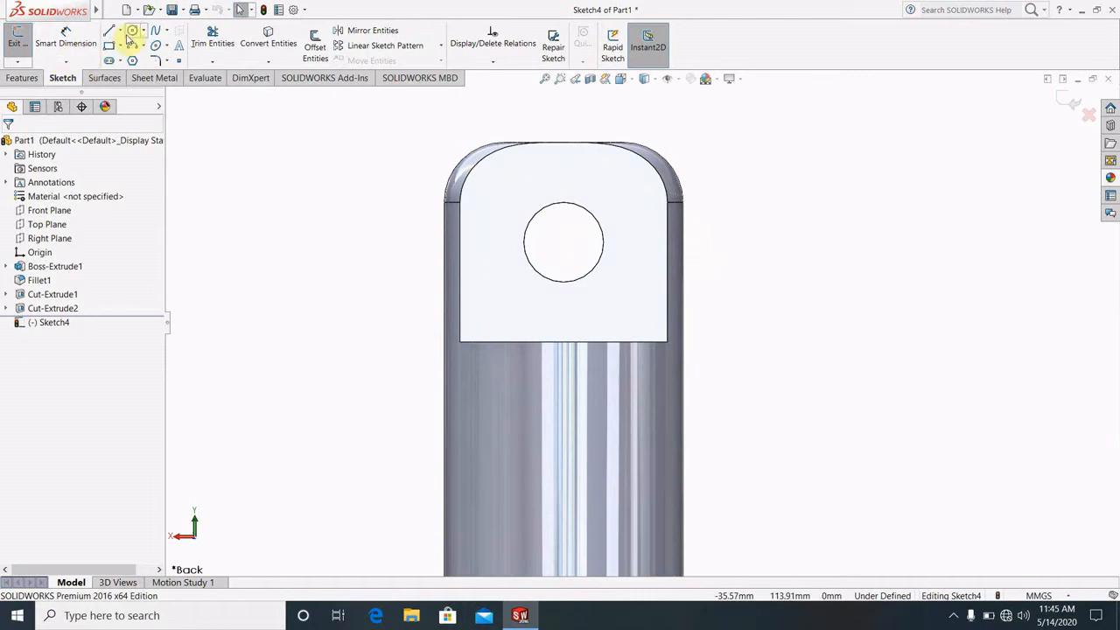
# Sketch a circle about 14.6 mm in diameter on the flat face, concentric with the cross hole.
pyautogui.click(133, 33)
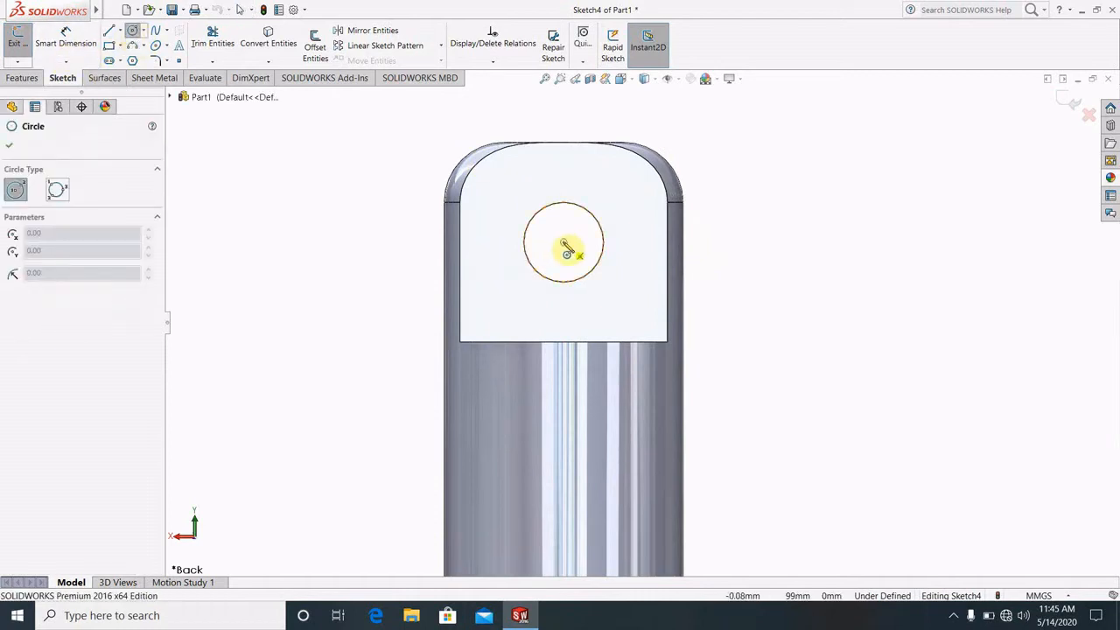
pyautogui.click(565, 242)
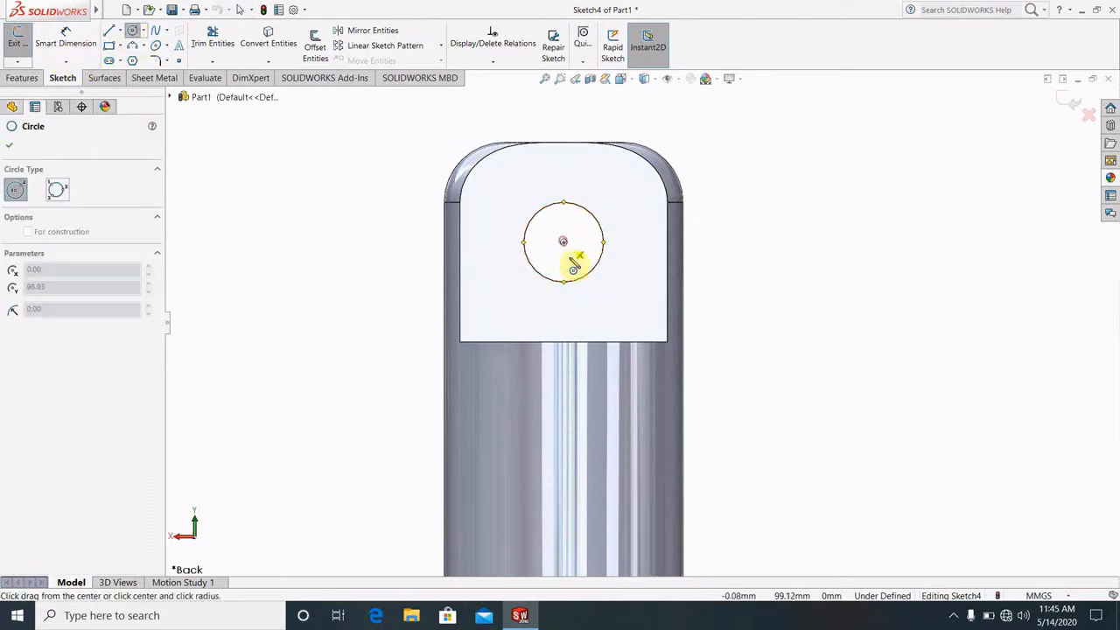
pyautogui.click(602, 302)
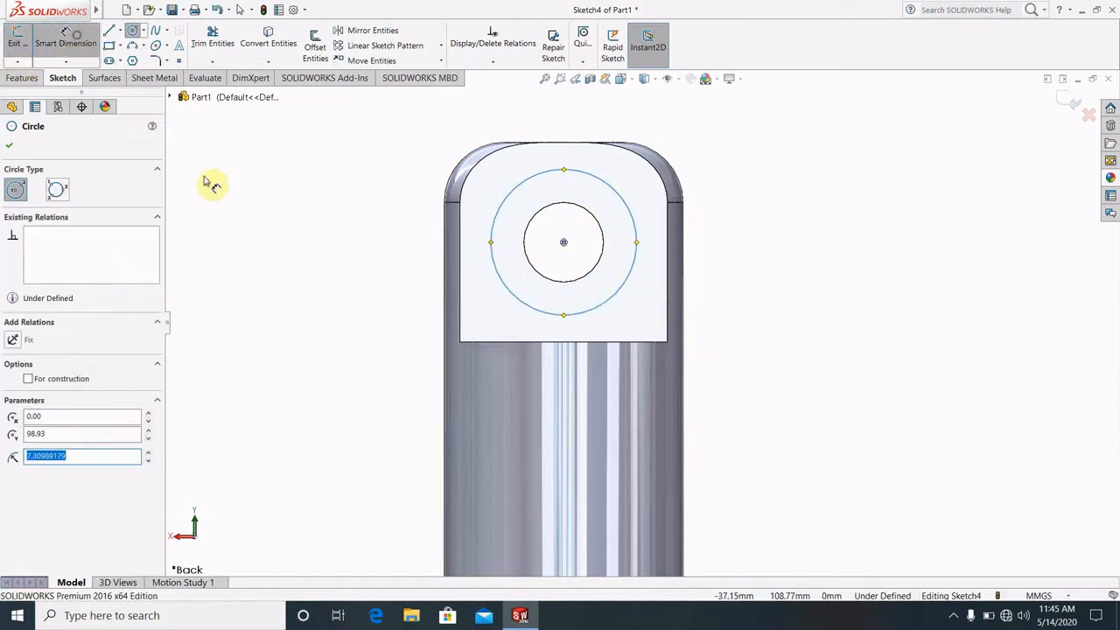
# Dimension the circle's diameter as 18 mm and close the sketch.
pyautogui.press('Escape')
pyautogui.click(505, 289)
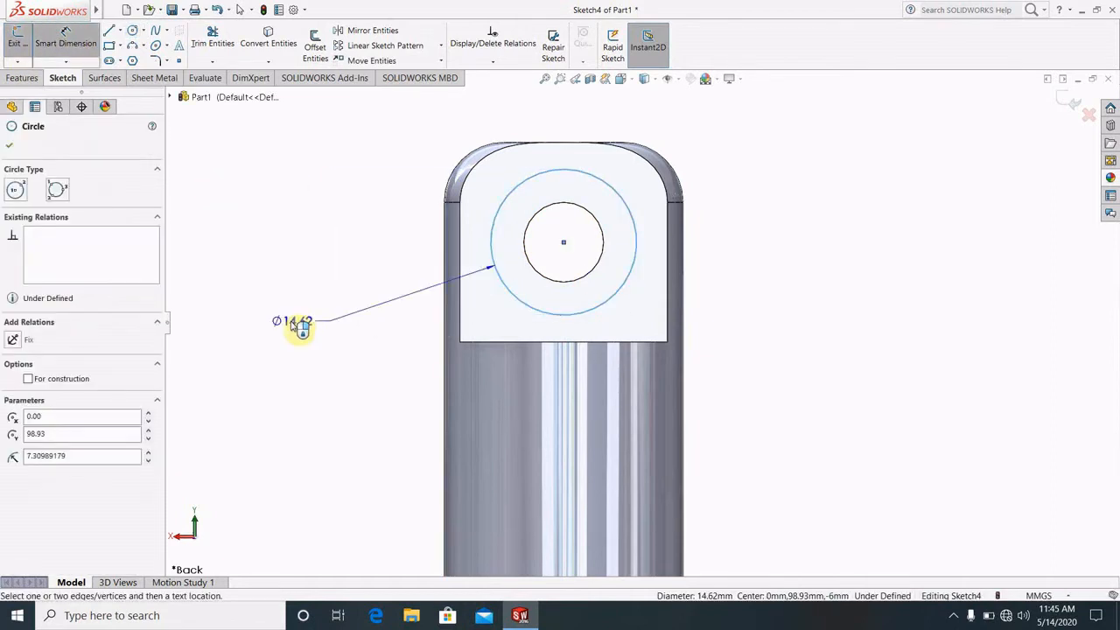
pyautogui.click(301, 328)
pyautogui.write('18')
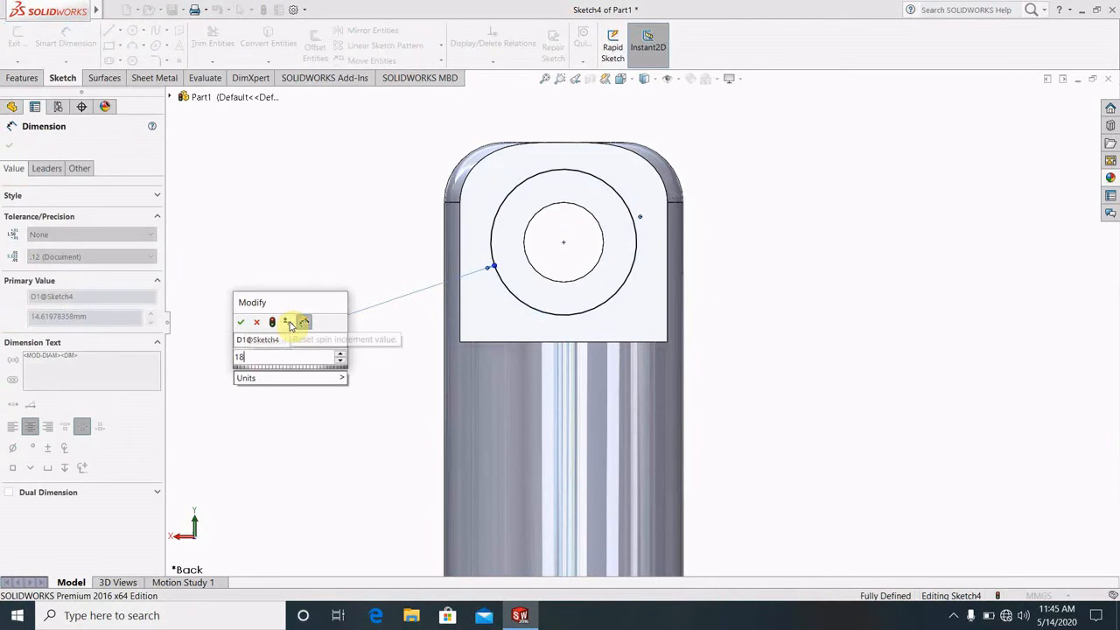
pyautogui.press('Return')
pyautogui.press('Escape')
pyautogui.moveTo(682, 307); pyautogui.dragTo(636, 311, button='middle')
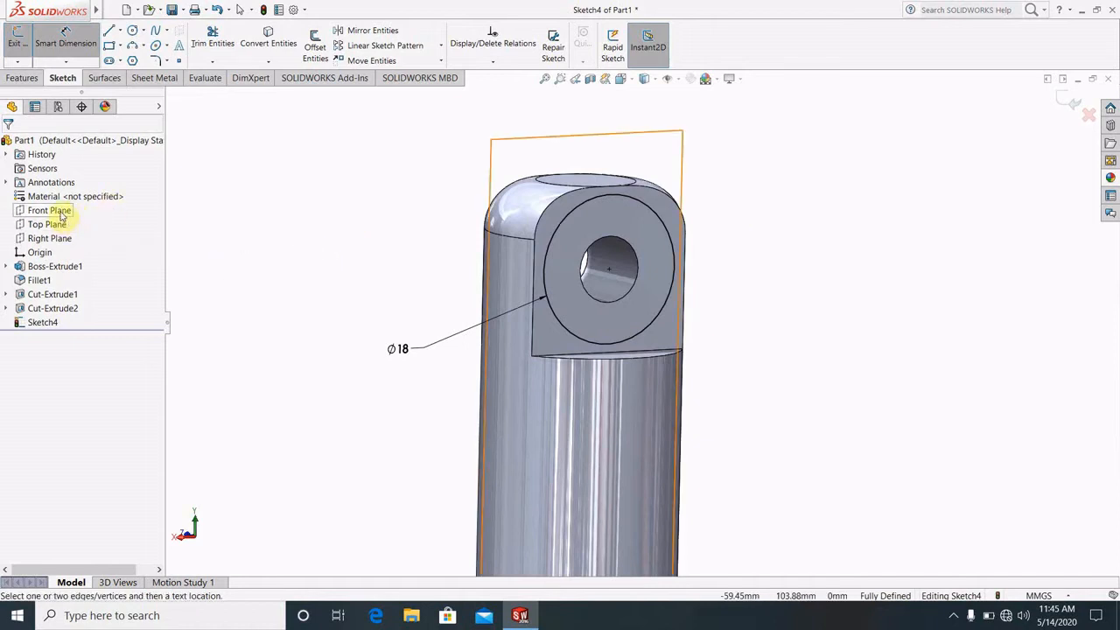
pyautogui.click(1059, 103)
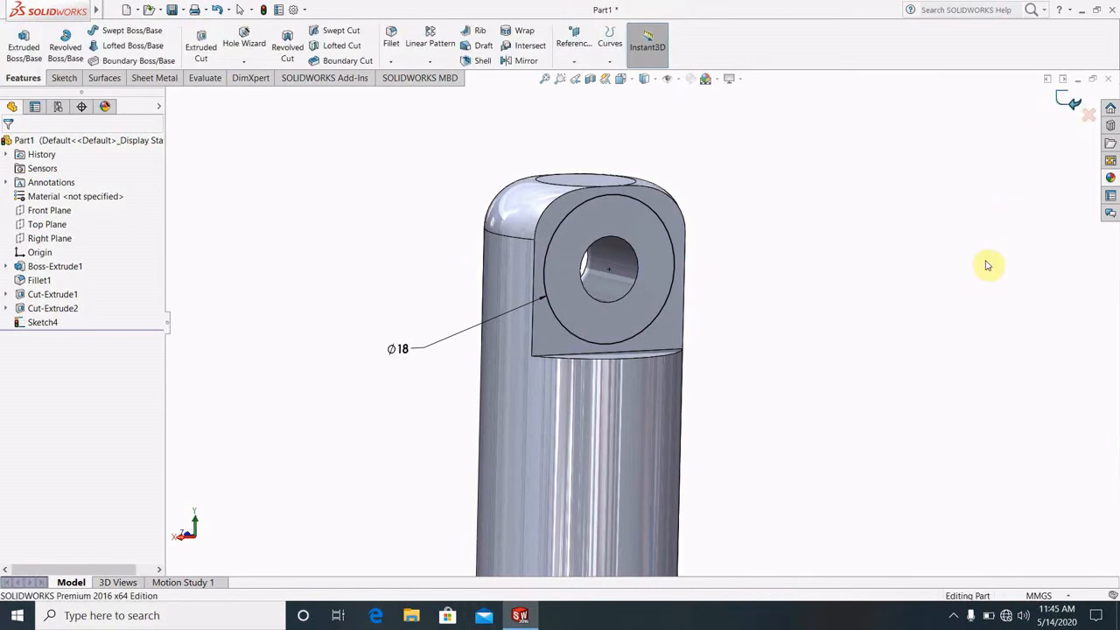
# Start a sketch on the Front Plane and convert the 18 mm circle and the cross hole's edge into it.
pyautogui.click(49, 214)
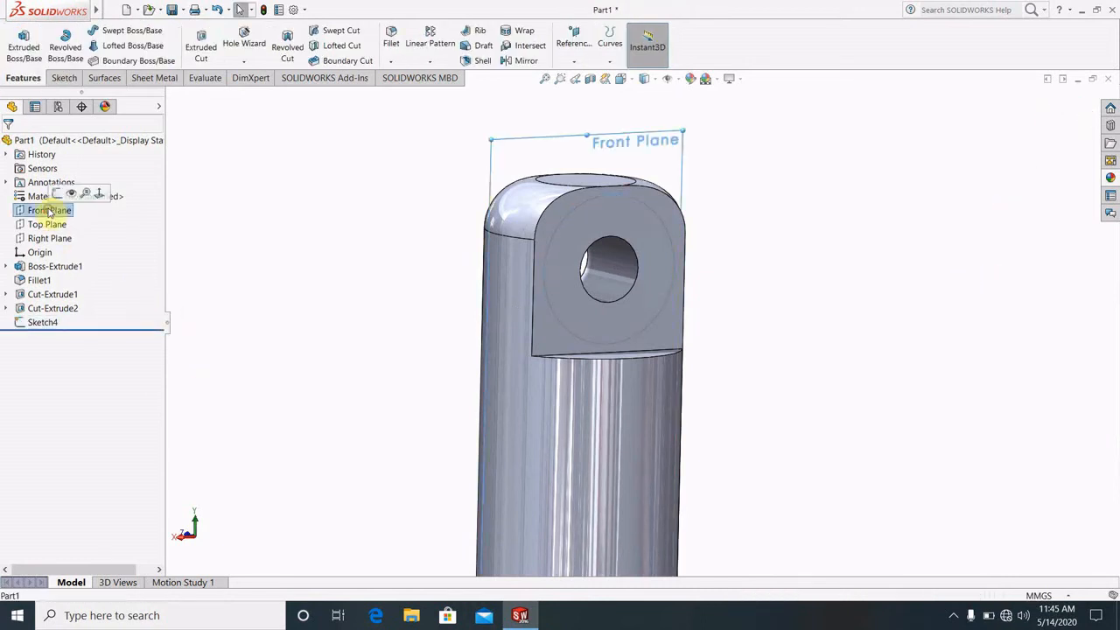
pyautogui.click(70, 193)
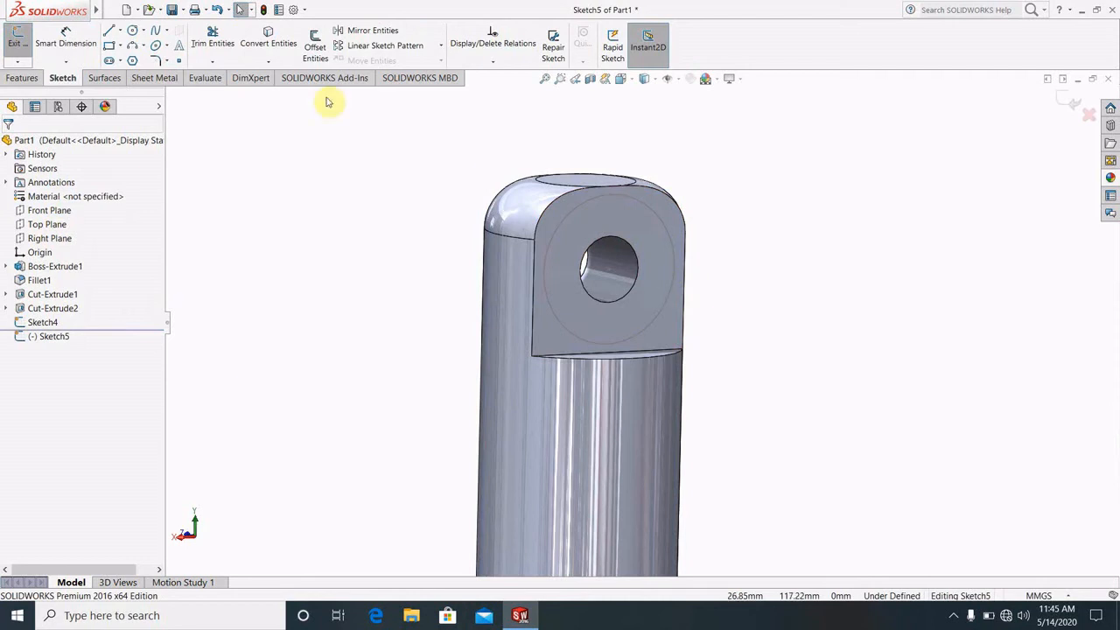
pyautogui.click(269, 40)
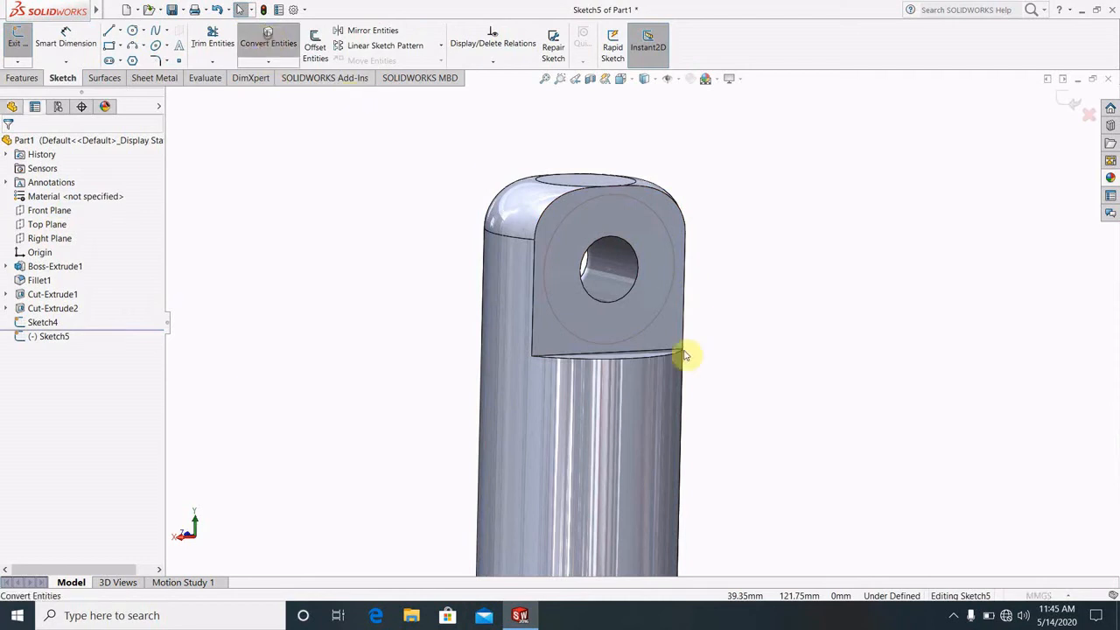
pyautogui.click(627, 338)
pyautogui.click(623, 301)
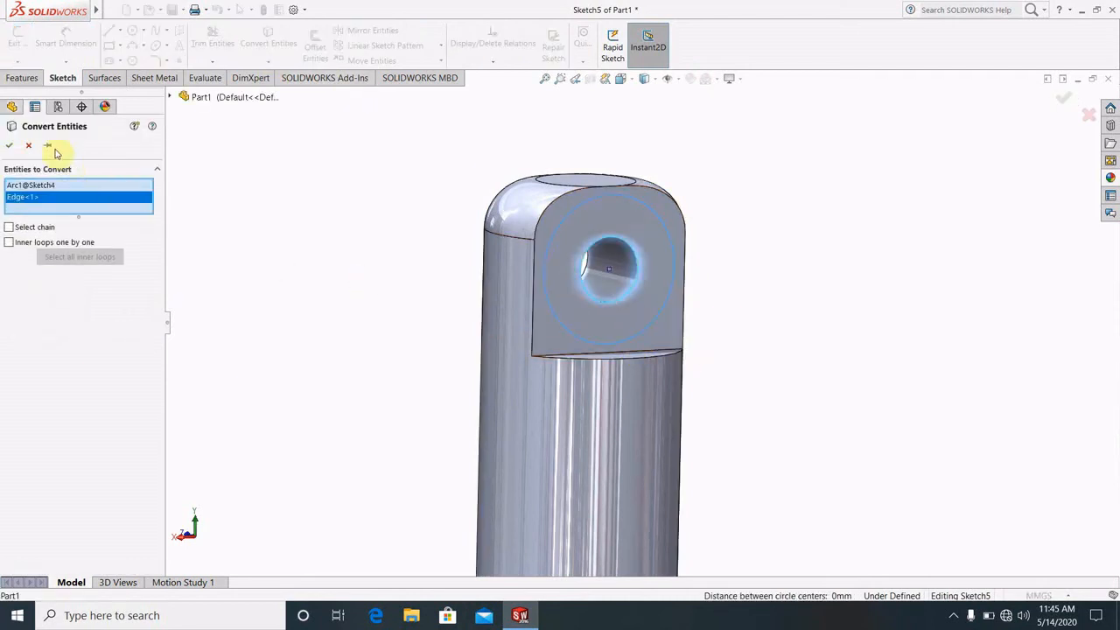
pyautogui.click(12, 147)
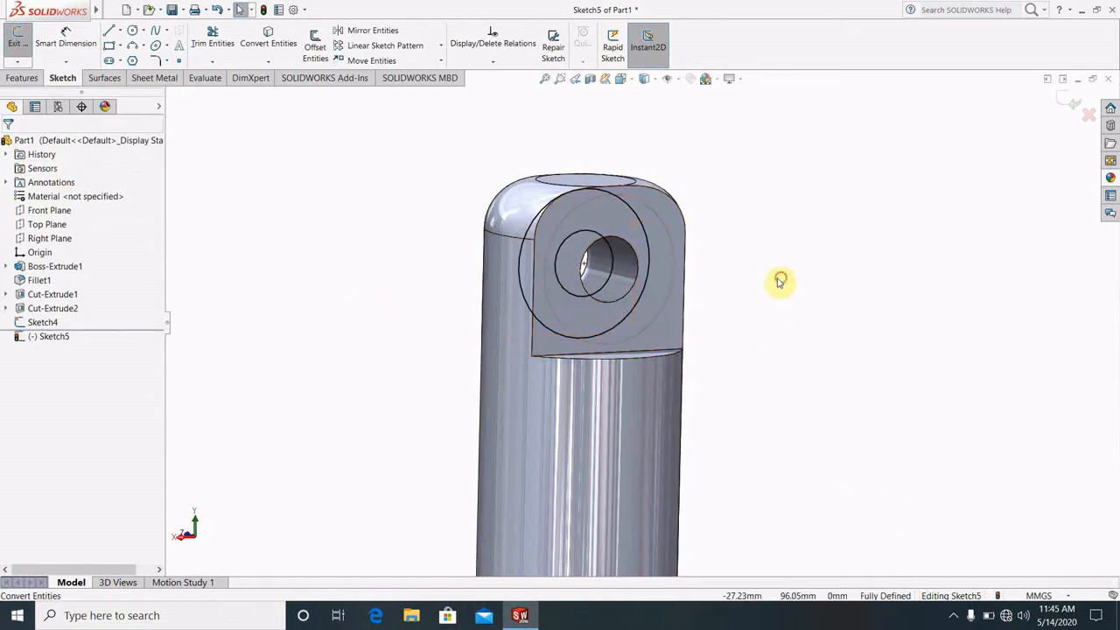
# Extrude the two converted circle contours as a merged boss using a Mid Plane end condition with 25 mm depth.
pyautogui.click(21, 78)
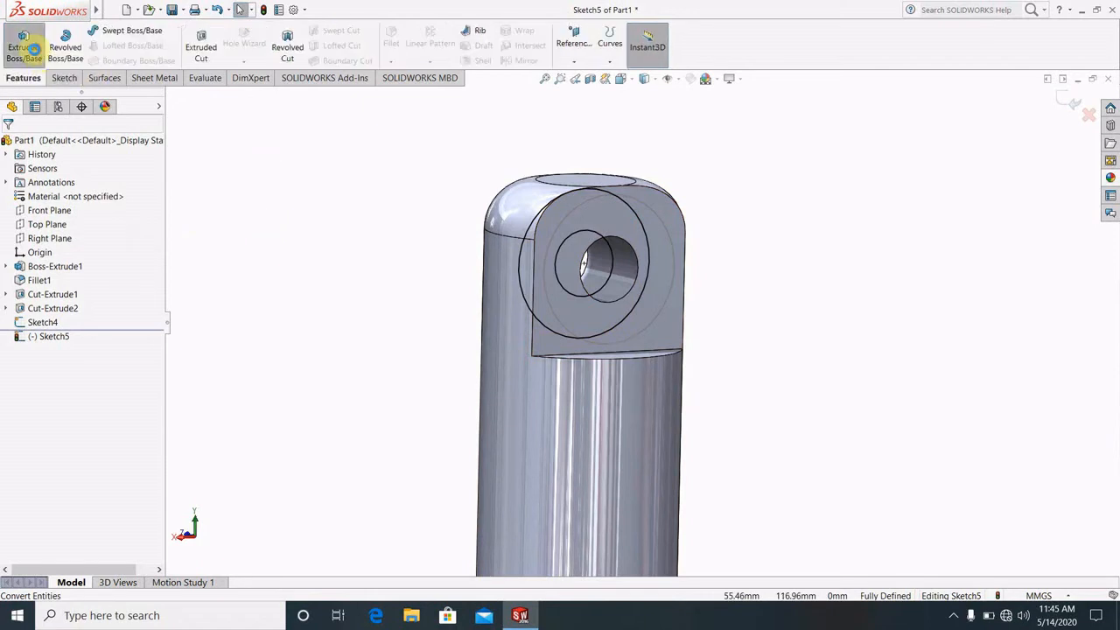
pyautogui.click(23, 48)
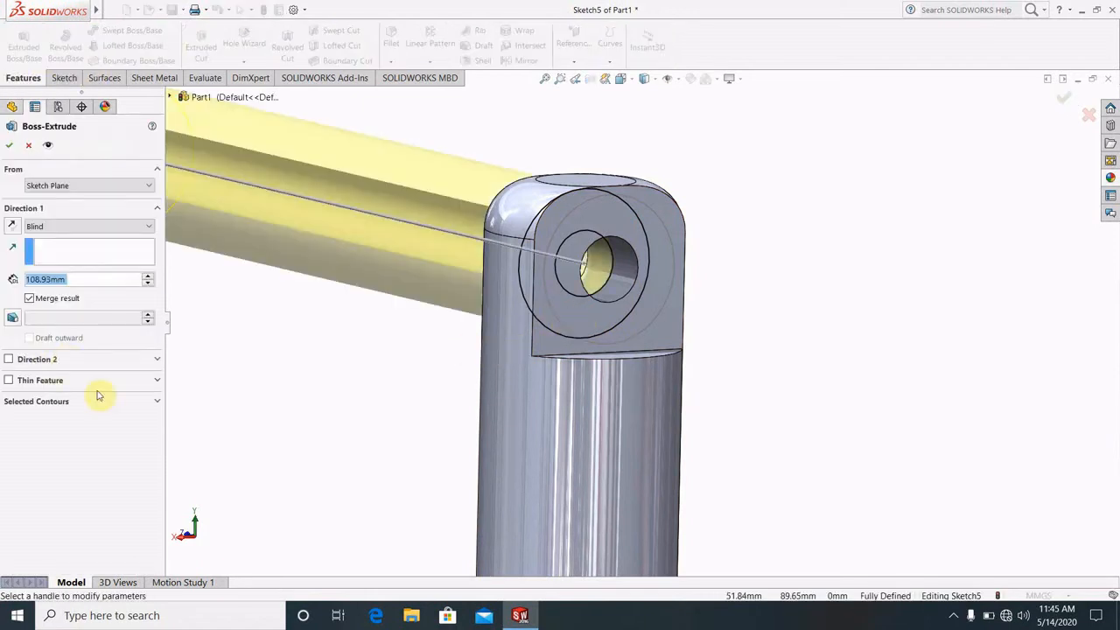
pyautogui.click(155, 401)
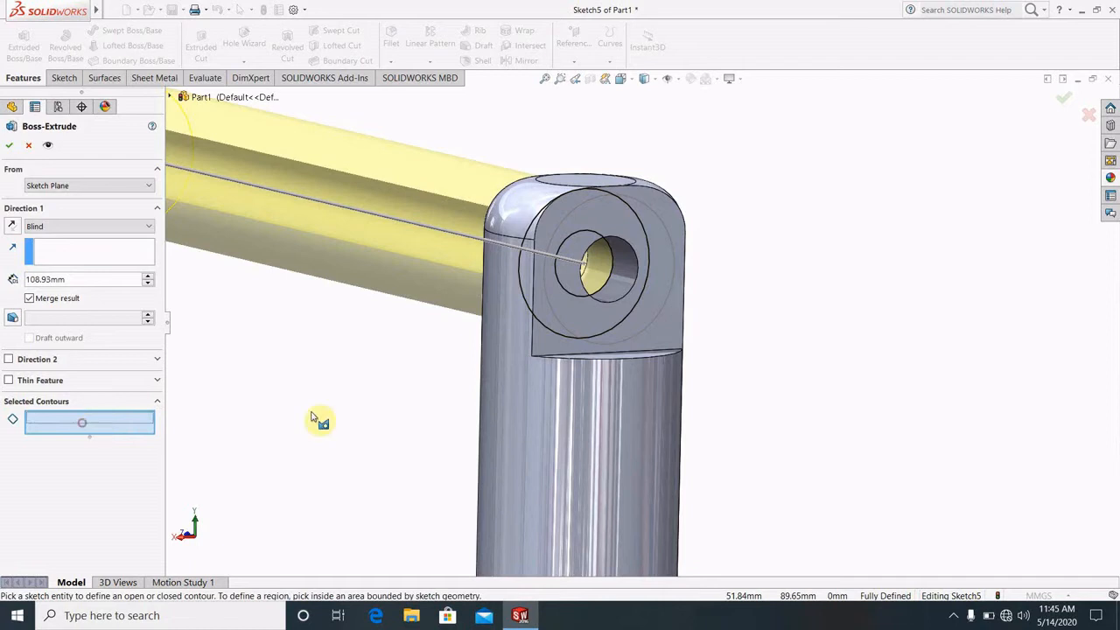
pyautogui.click(567, 340)
pyautogui.click(582, 308)
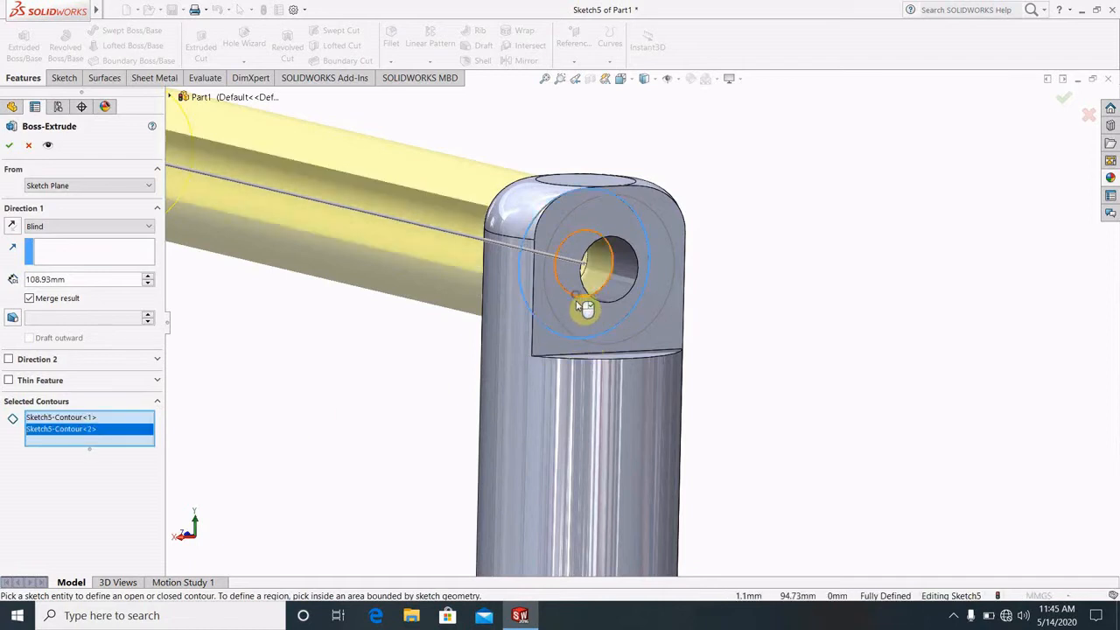
pyautogui.click(77, 229)
pyautogui.click(71, 299)
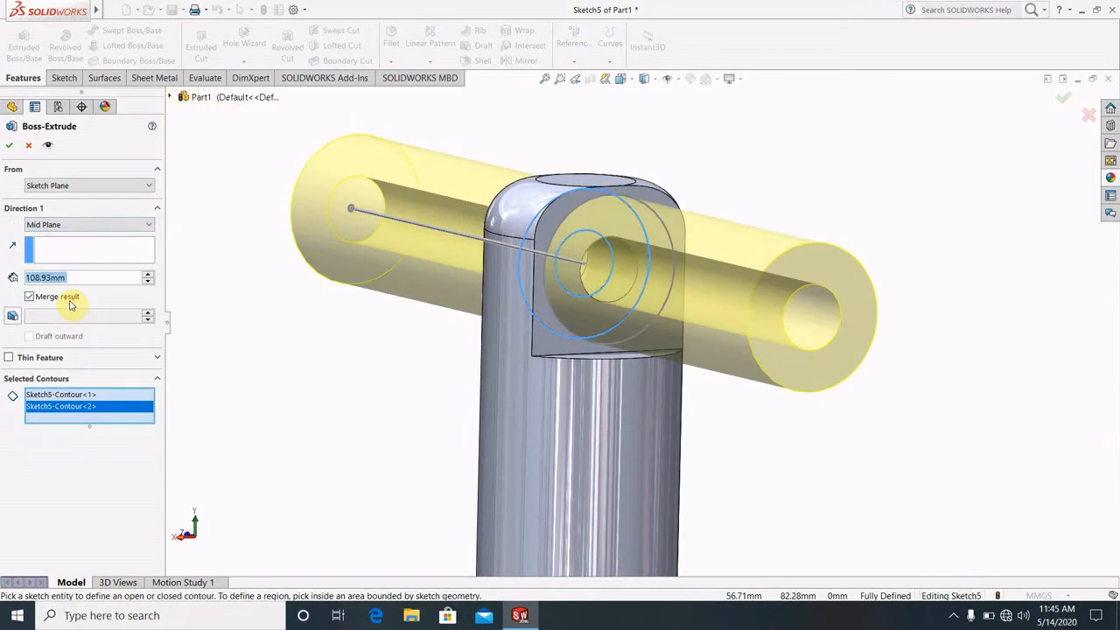
pyautogui.write('25')
pyautogui.press('Return')
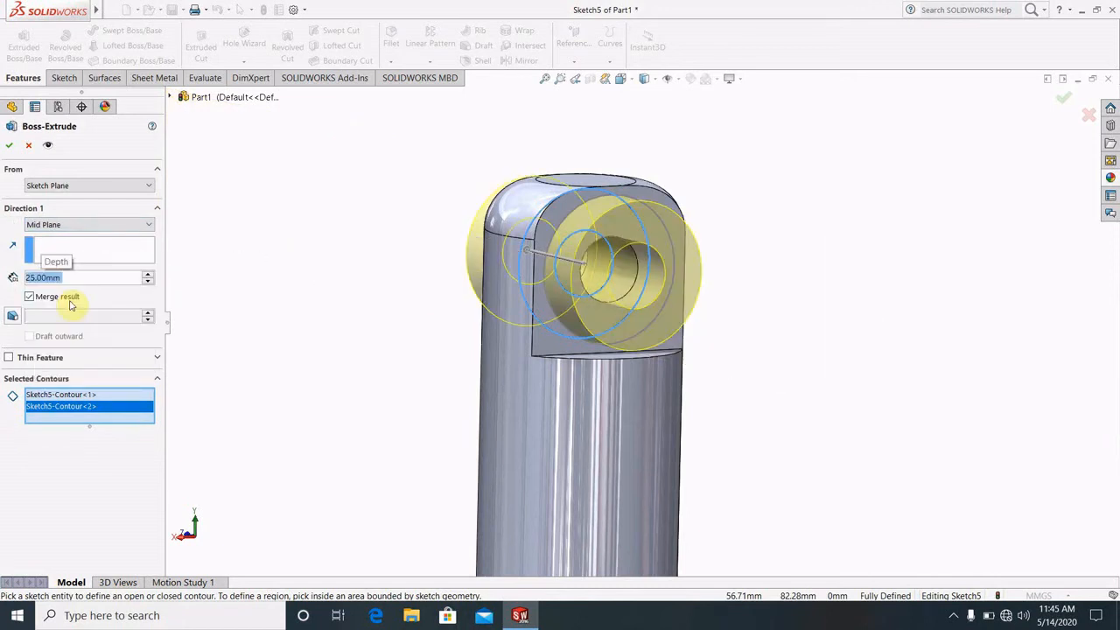
pyautogui.click(11, 147)
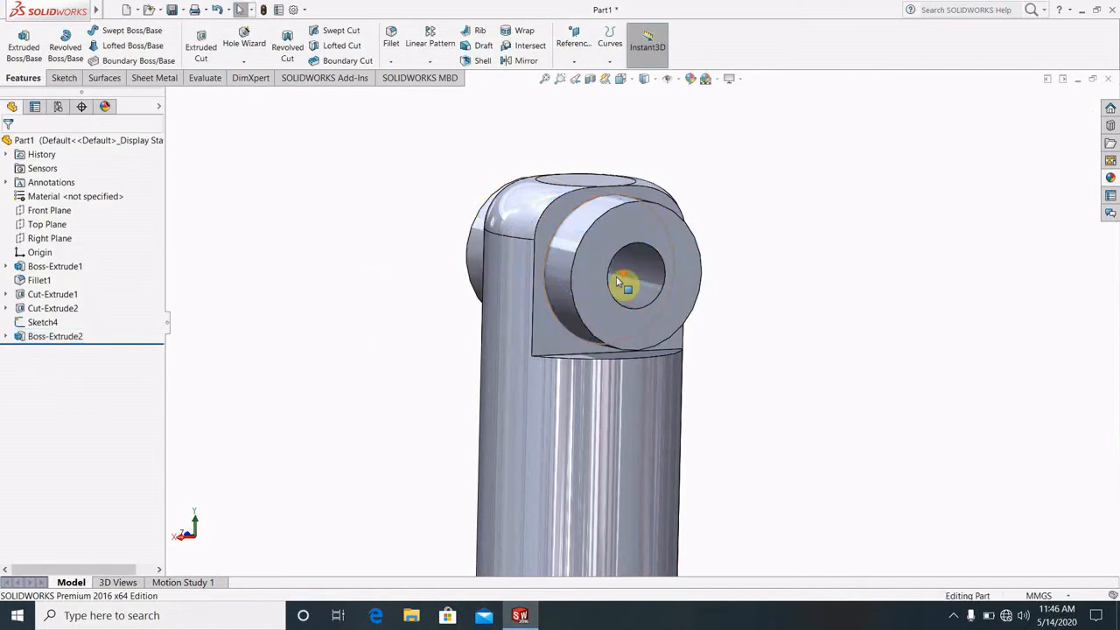
# Hide the 18 mm circle sketch that lies on the flat face.
pyautogui.scroll(-3, 613, 280)
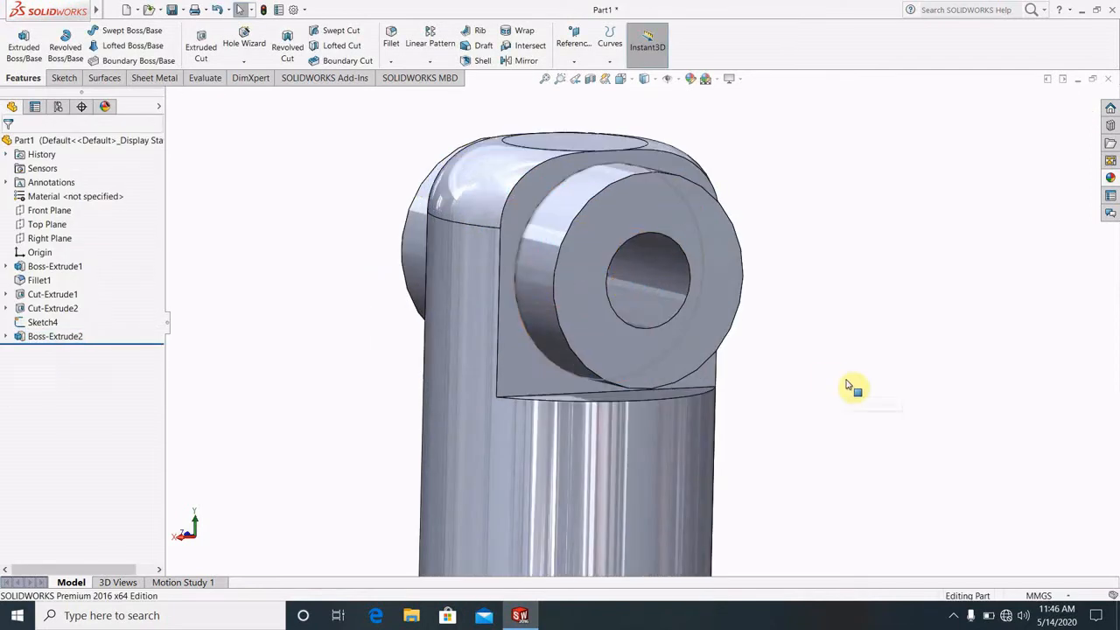
pyautogui.rightClick(537, 349)
pyautogui.click(557, 324)
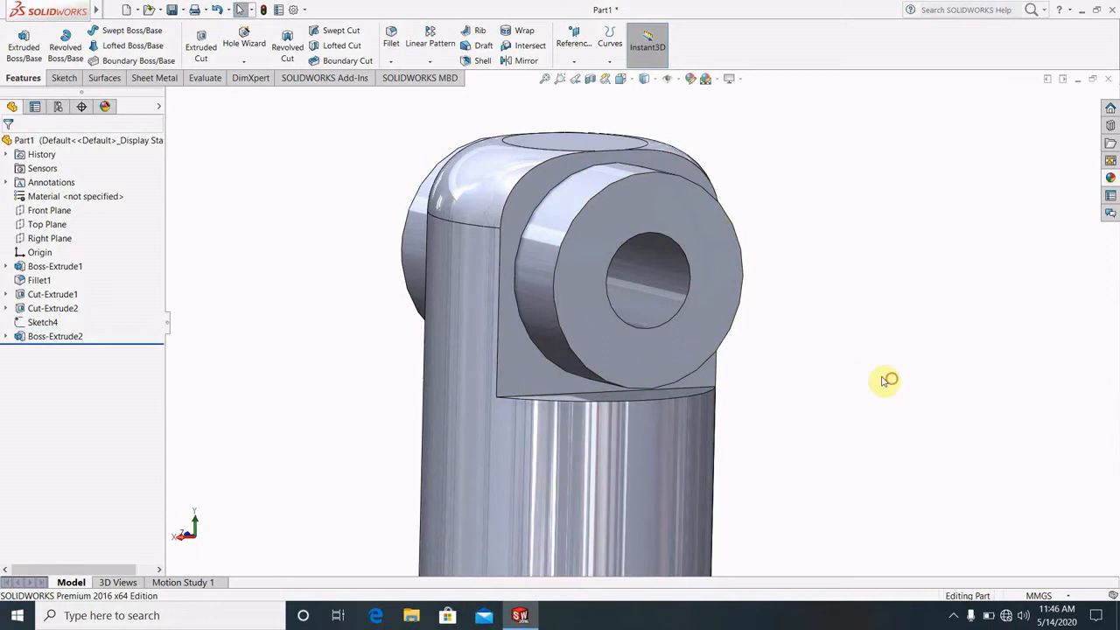
# Start a new sketch on the pin's circular bottom end face.
pyautogui.scroll(5, 841, 402)
pyautogui.scroll(3, 675, 387)
pyautogui.scroll(-3, 674, 390)
pyautogui.scroll(-2, 617, 338)
pyautogui.moveTo(644, 352); pyautogui.dragTo(667, 377, button='middle')
pyautogui.scroll(3, 667, 379)
pyautogui.scroll(-3, 638, 441)
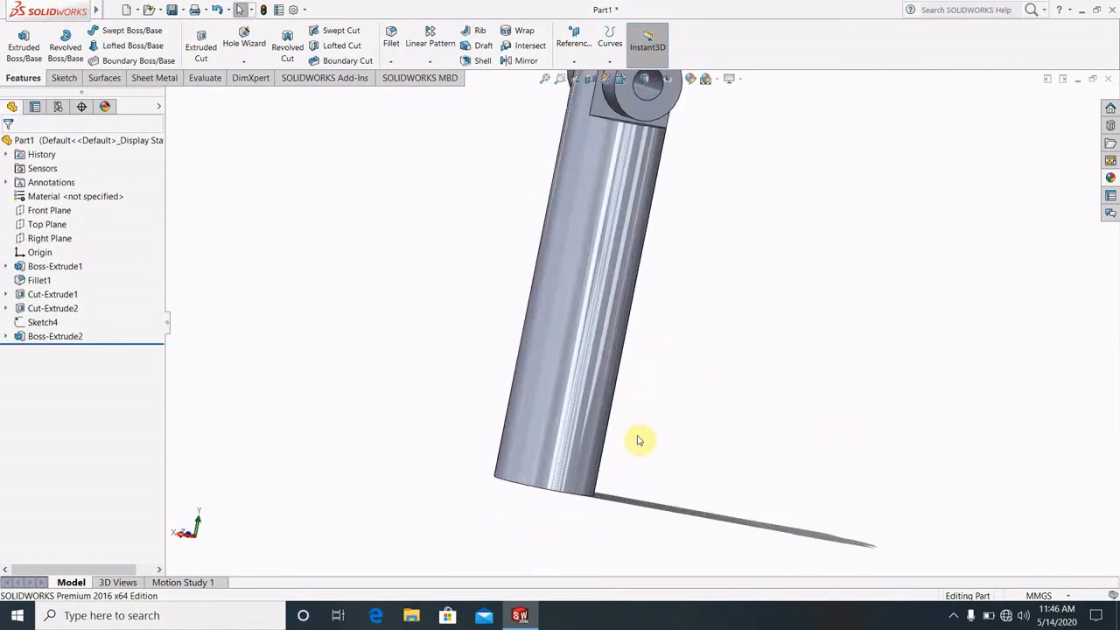
pyautogui.moveTo(552, 461); pyautogui.dragTo(587, 535, button='middle')
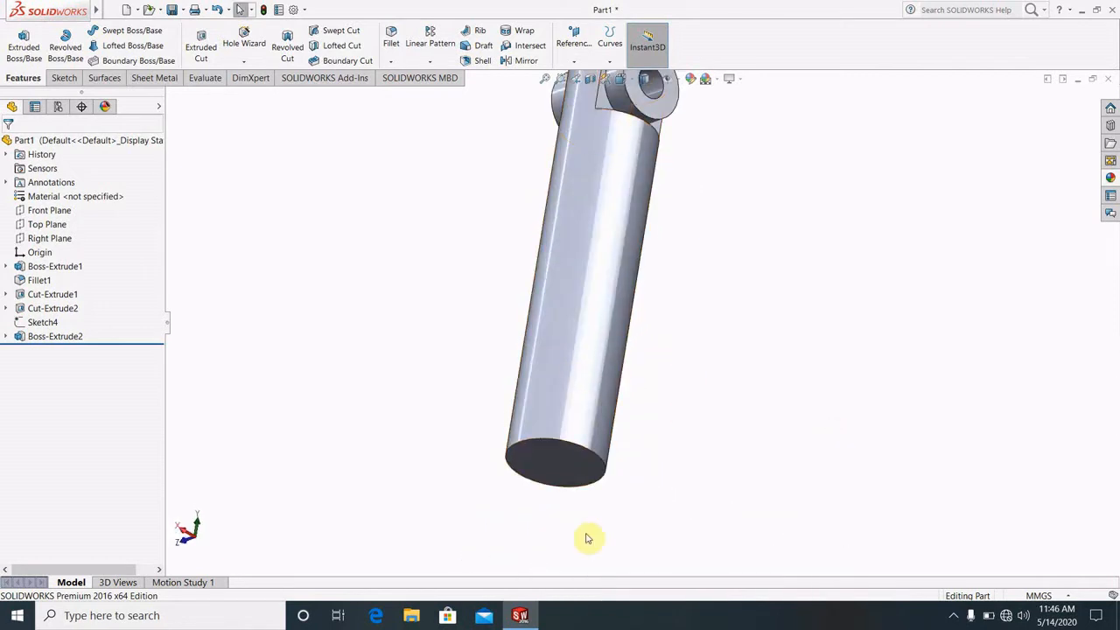
pyautogui.click(560, 464)
pyautogui.click(604, 423)
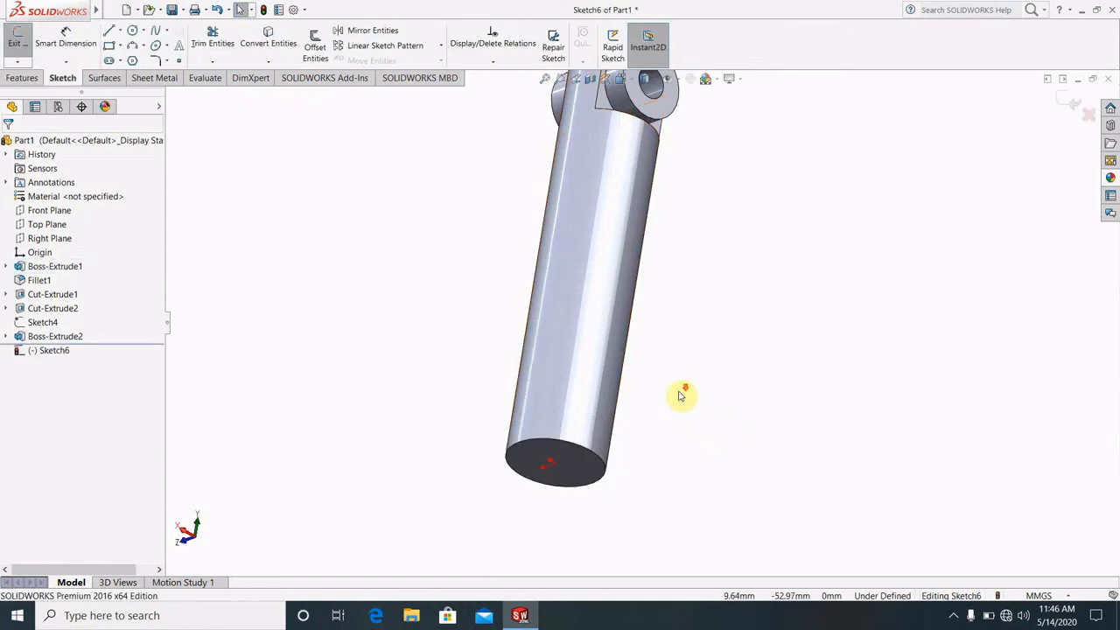
# Sketch a circle about 39.6 mm in diameter centred on the origin of the bottom end face.
pyautogui.scroll(-2, 680, 393)
pyautogui.scroll(2, 567, 395)
pyautogui.scroll(-2, 563, 367)
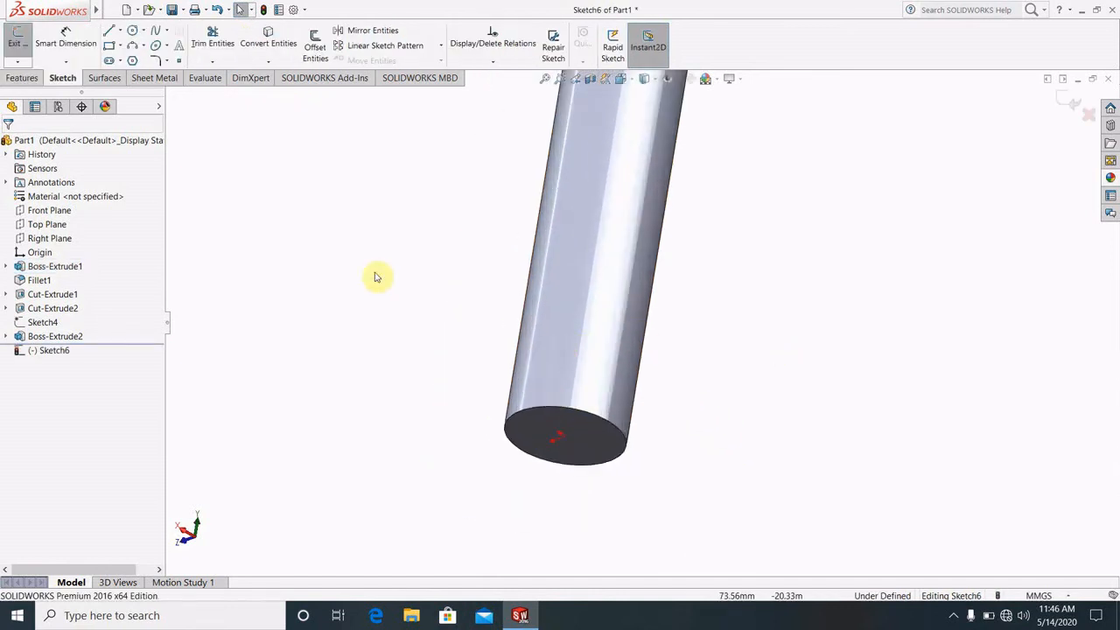
pyautogui.click(132, 34)
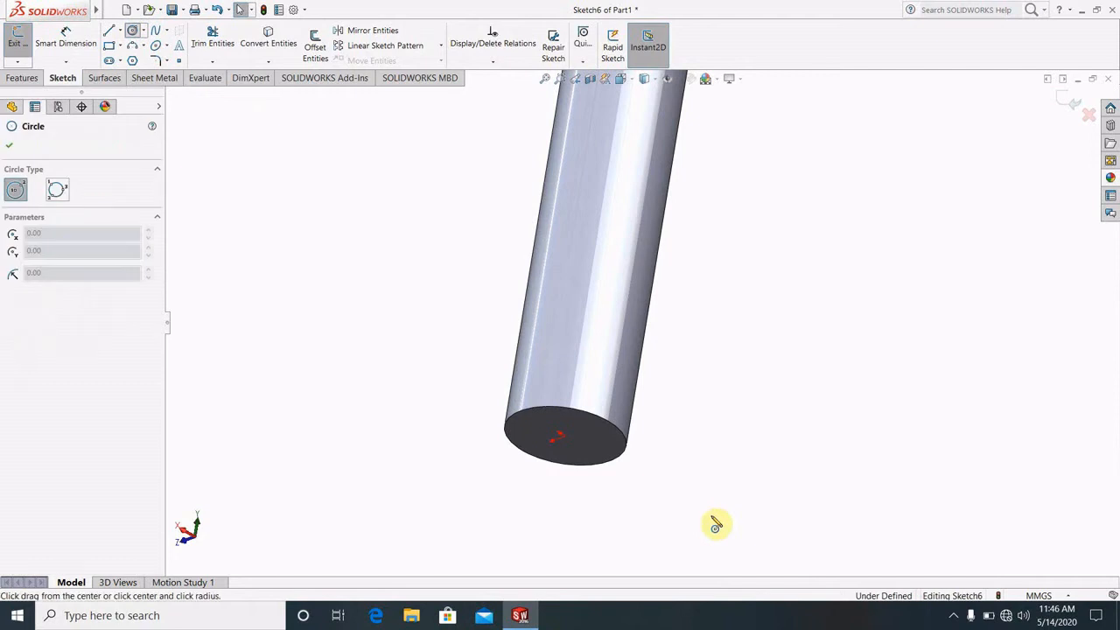
pyautogui.scroll(-2, 708, 511)
pyautogui.moveTo(582, 395); pyautogui.dragTo(612, 277, button='middle')
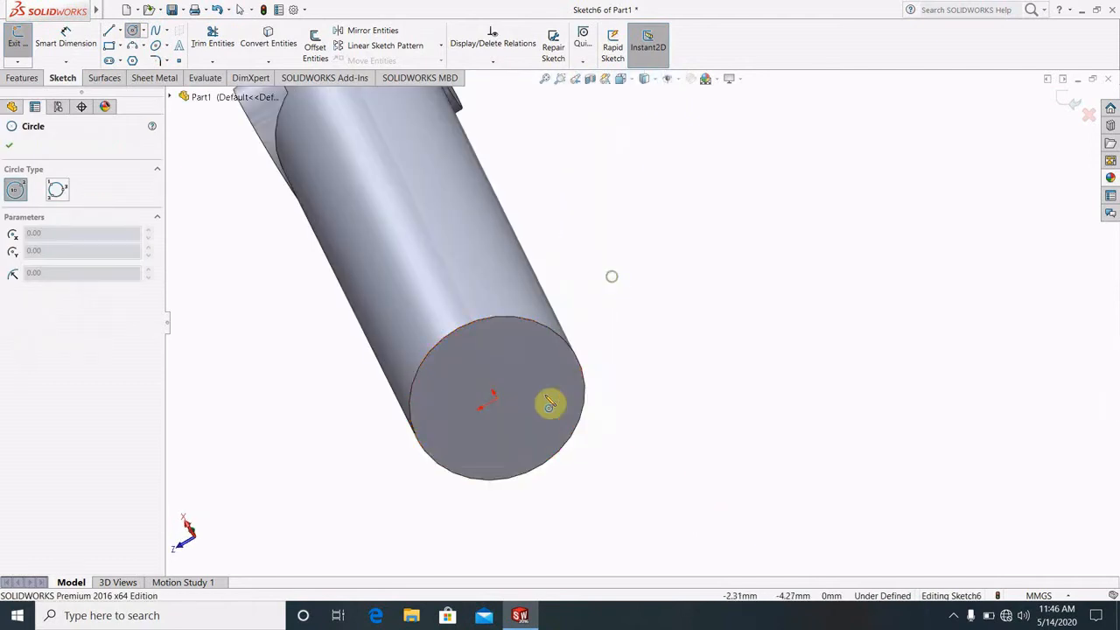
pyautogui.click(495, 398)
pyautogui.click(625, 468)
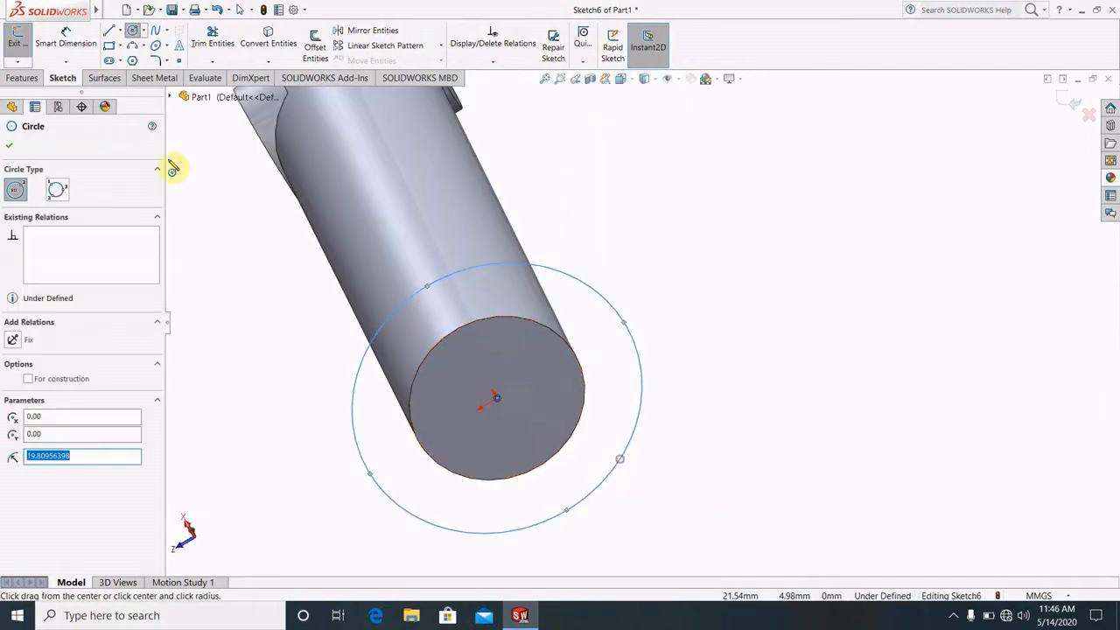
# Dimension the bottom circle's diameter as 25 mm.
pyautogui.click(70, 41)
pyautogui.click(645, 364)
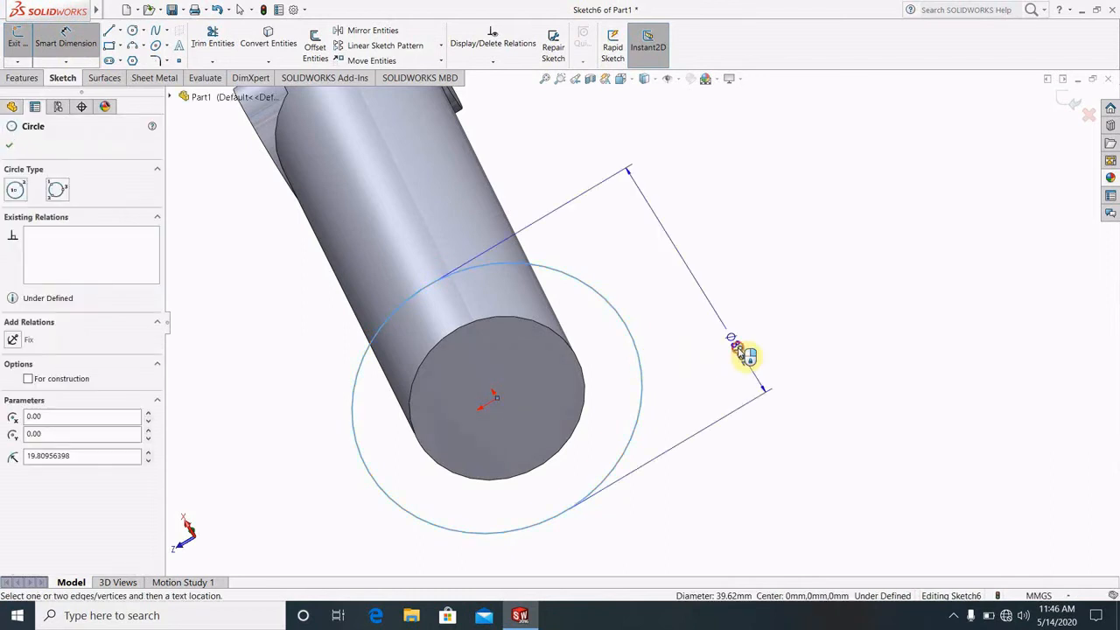
pyautogui.click(740, 350)
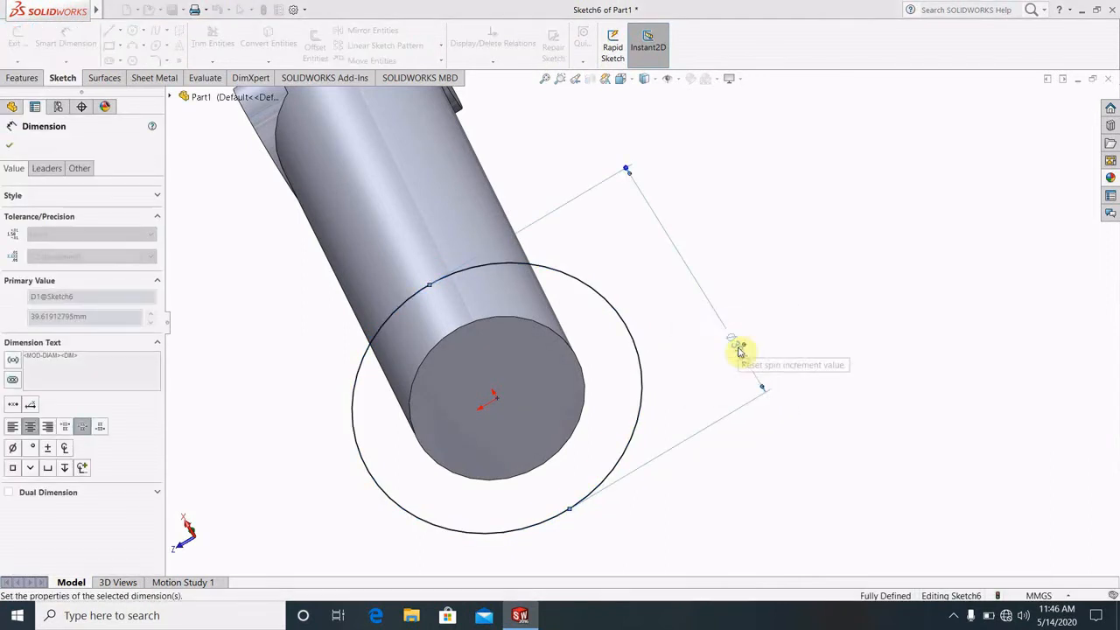
pyautogui.click(767, 489)
pyautogui.scroll(4, 603, 348)
pyautogui.scroll(-2, 560, 290)
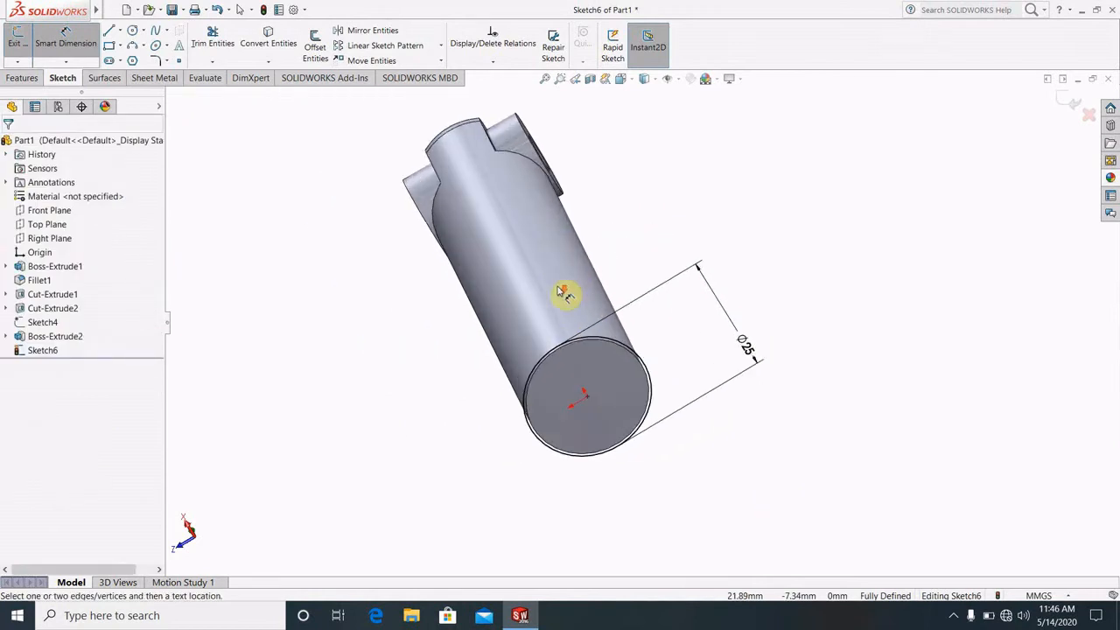
# Set up a blind Boss-Extrude of the 25 mm circle, reversed back along the pin, with a depth of 280.93 mm.
pyautogui.click(21, 77)
pyautogui.click(24, 44)
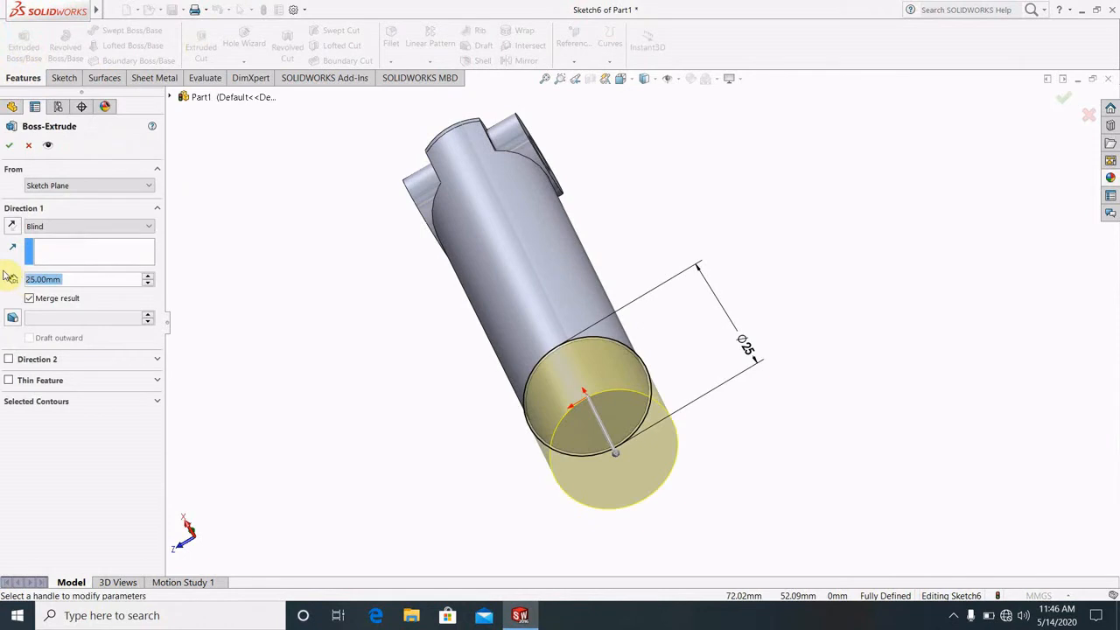
pyautogui.click(11, 224)
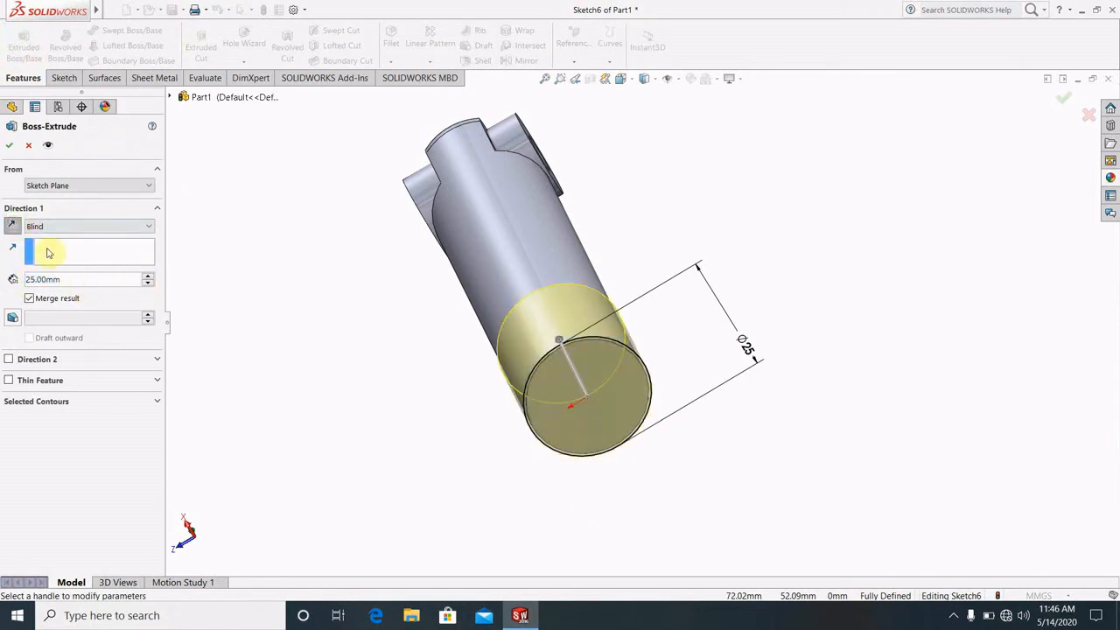
pyautogui.doubleClick(72, 280)
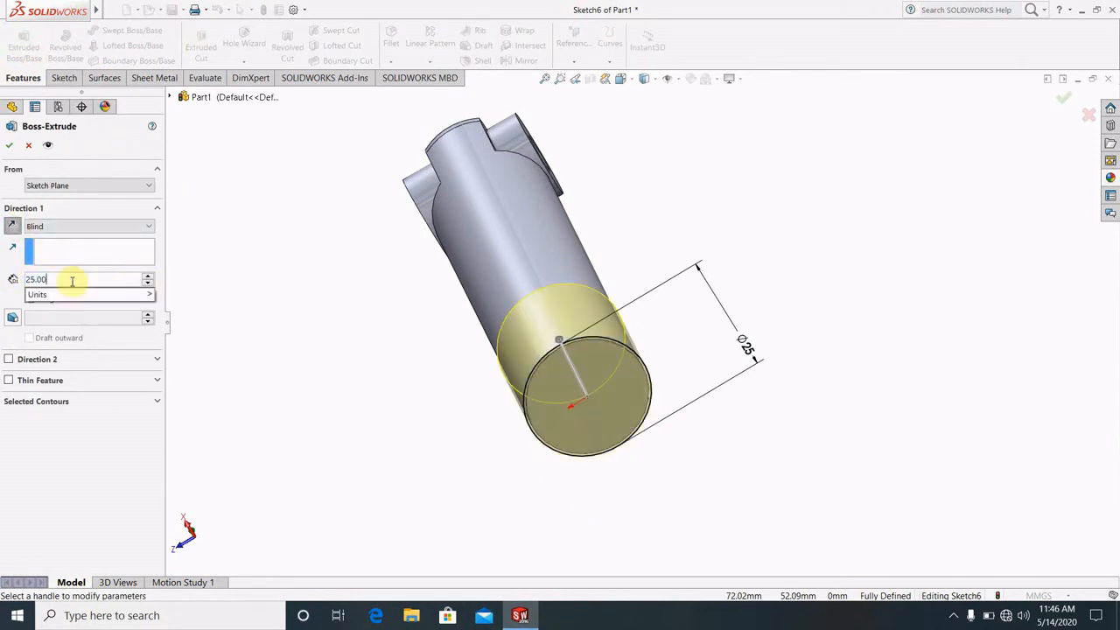
pyautogui.write('2')
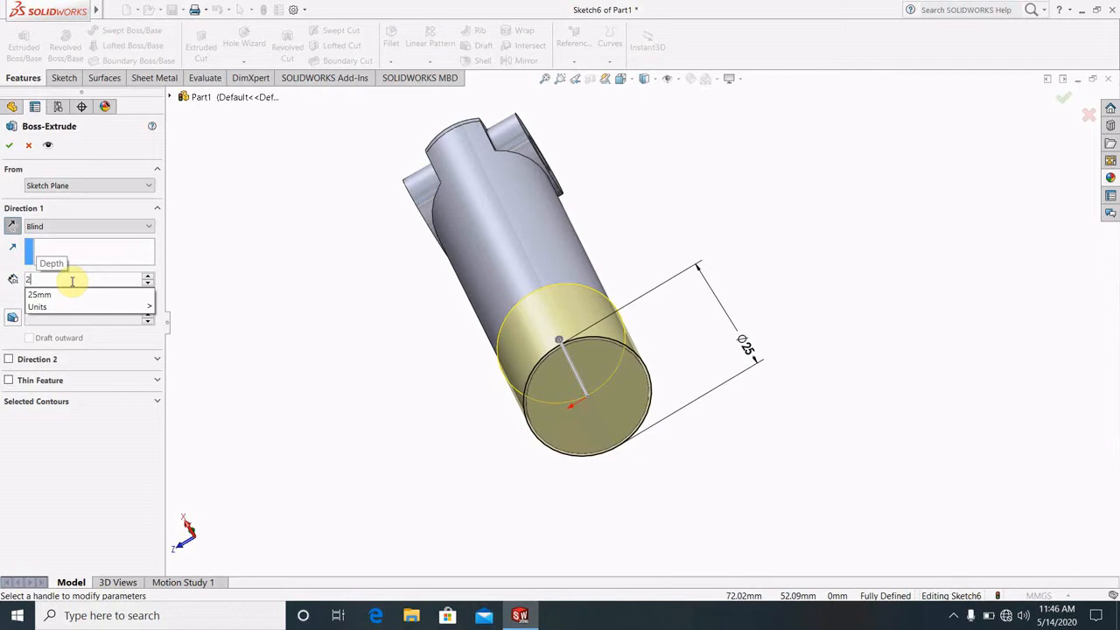
pyautogui.write('80.93')
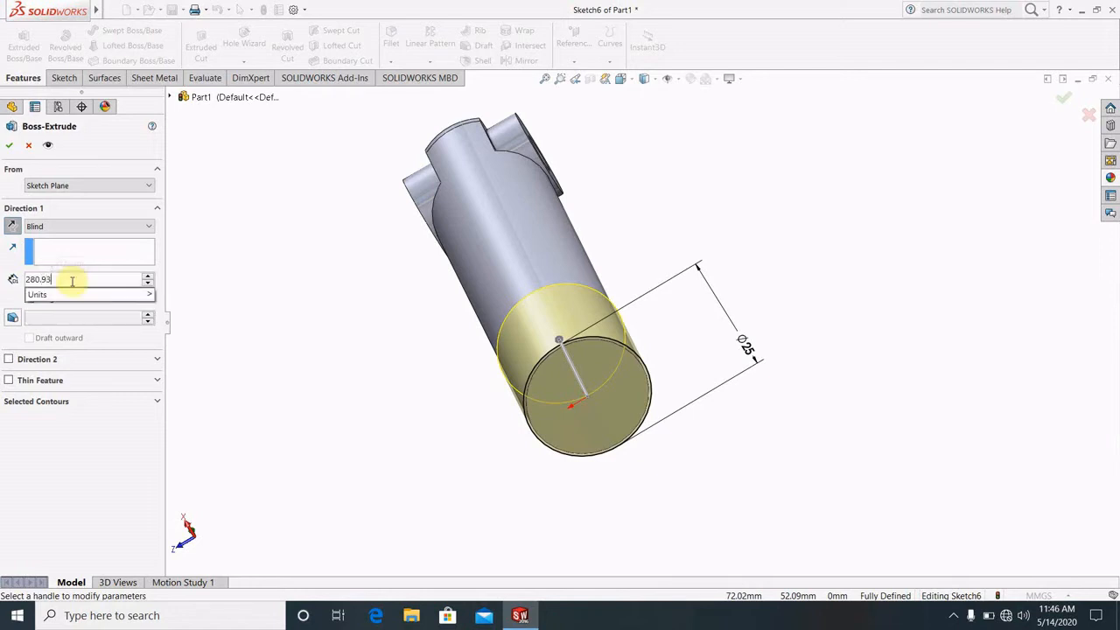
pyautogui.press('Return')
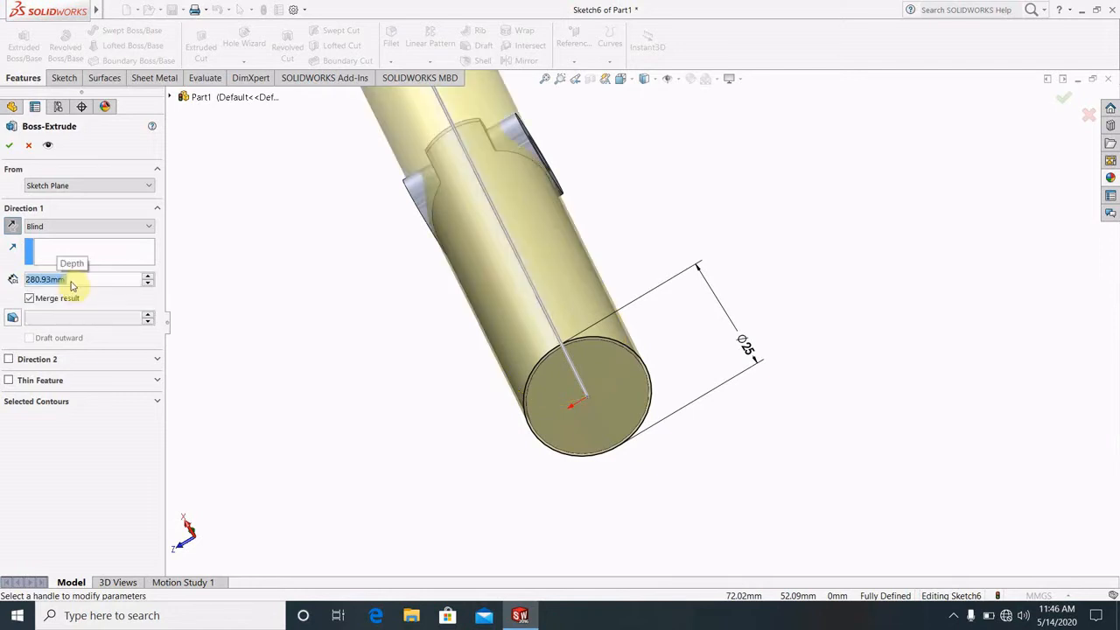
# Correct the extrusion depth to 80.93 mm and complete the boss along the pin.
pyautogui.moveTo(660, 306); pyautogui.dragTo(682, 283, button='middle')
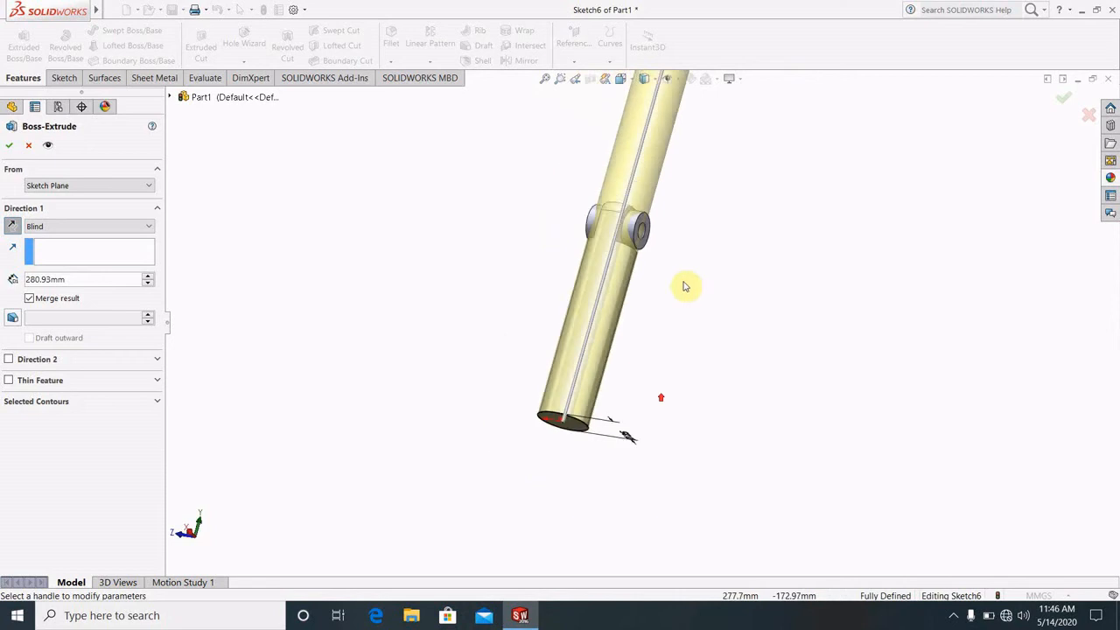
pyautogui.scroll(4, 686, 283)
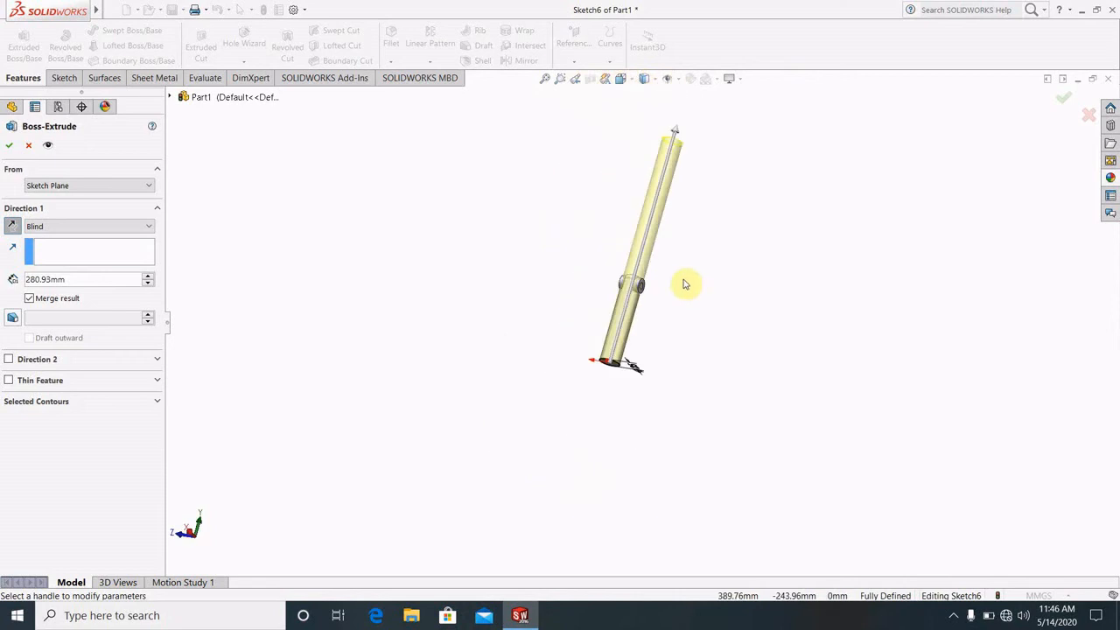
pyautogui.rightClick(38, 278)
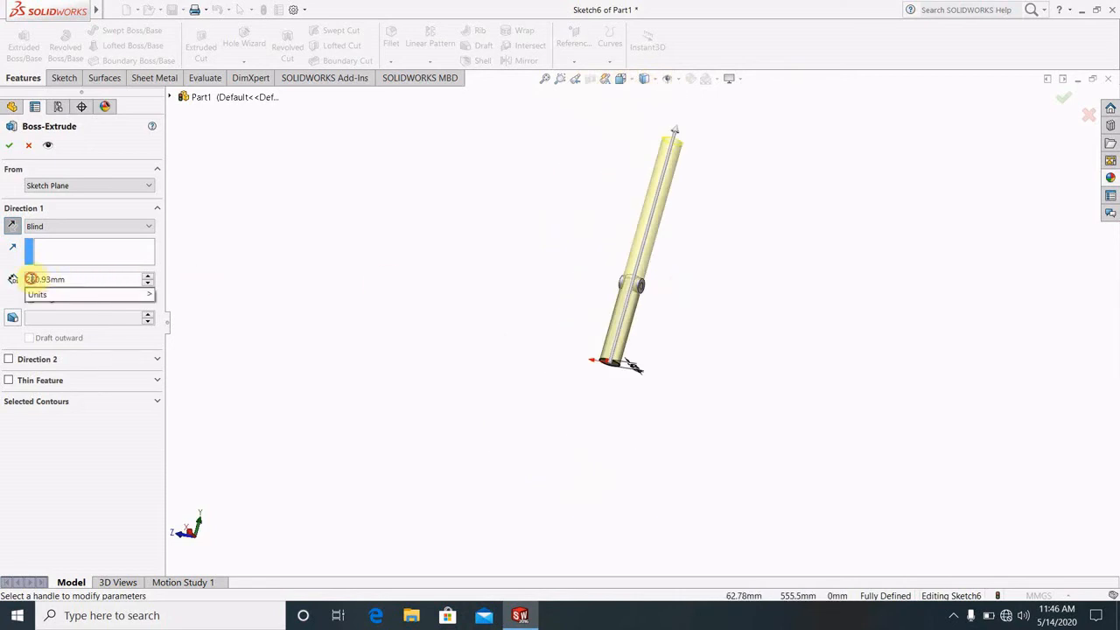
pyautogui.press('BackSpace')
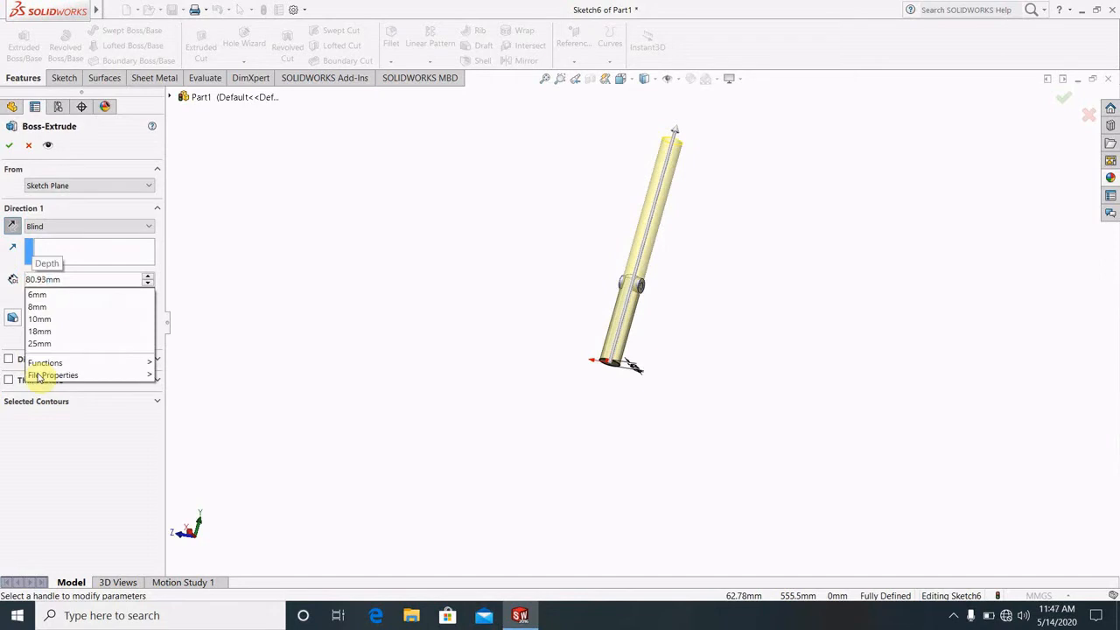
pyautogui.click(355, 238)
pyautogui.scroll(-2, 643, 302)
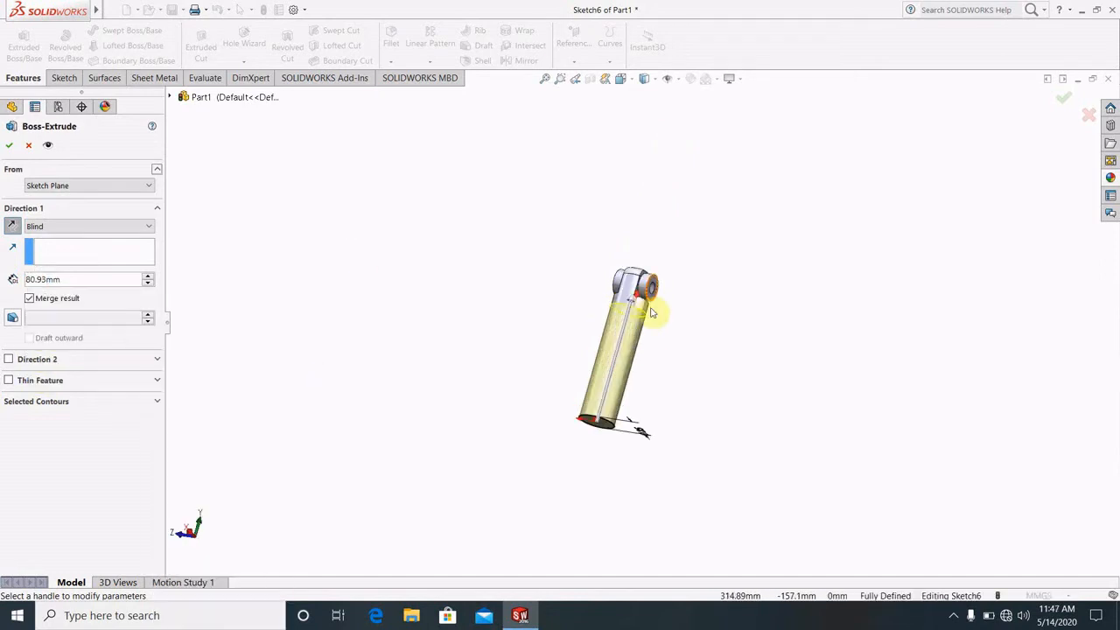
pyautogui.scroll(-3, 652, 315)
pyautogui.click(11, 147)
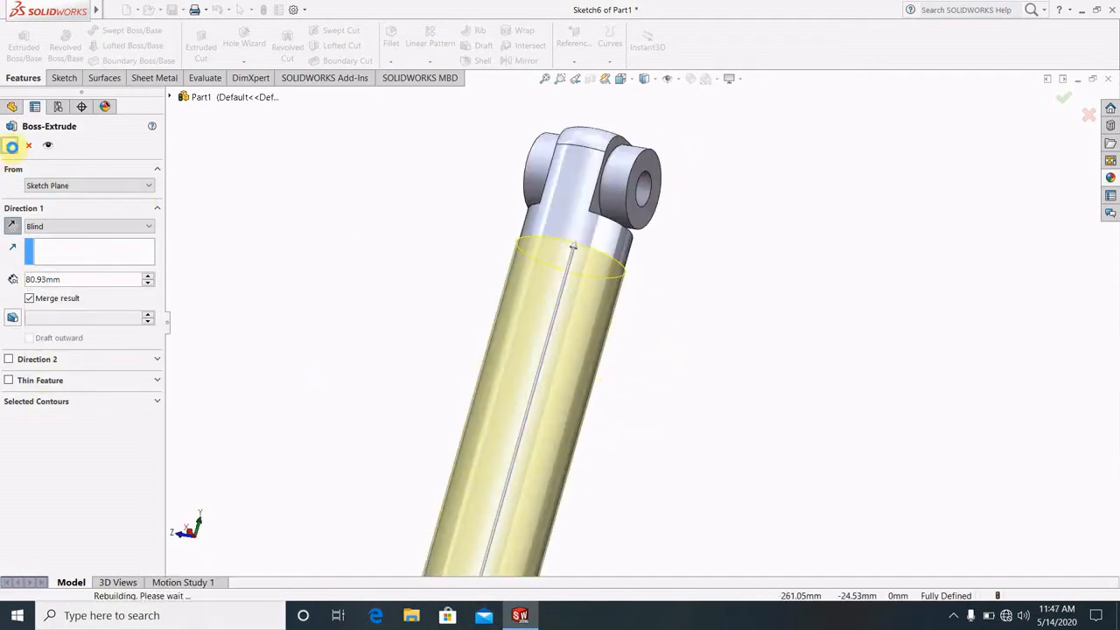
# Start a new sketch on the circular bottom end face of the pin.
pyautogui.scroll(4, 645, 420)
pyautogui.scroll(-2, 650, 344)
pyautogui.moveTo(650, 345); pyautogui.dragTo(646, 396, button='middle')
pyautogui.scroll(2, 656, 312)
pyautogui.scroll(-2, 655, 315)
pyautogui.scroll(-3, 551, 426)
pyautogui.moveTo(554, 422); pyautogui.dragTo(716, 436, button='middle')
pyautogui.click(506, 443)
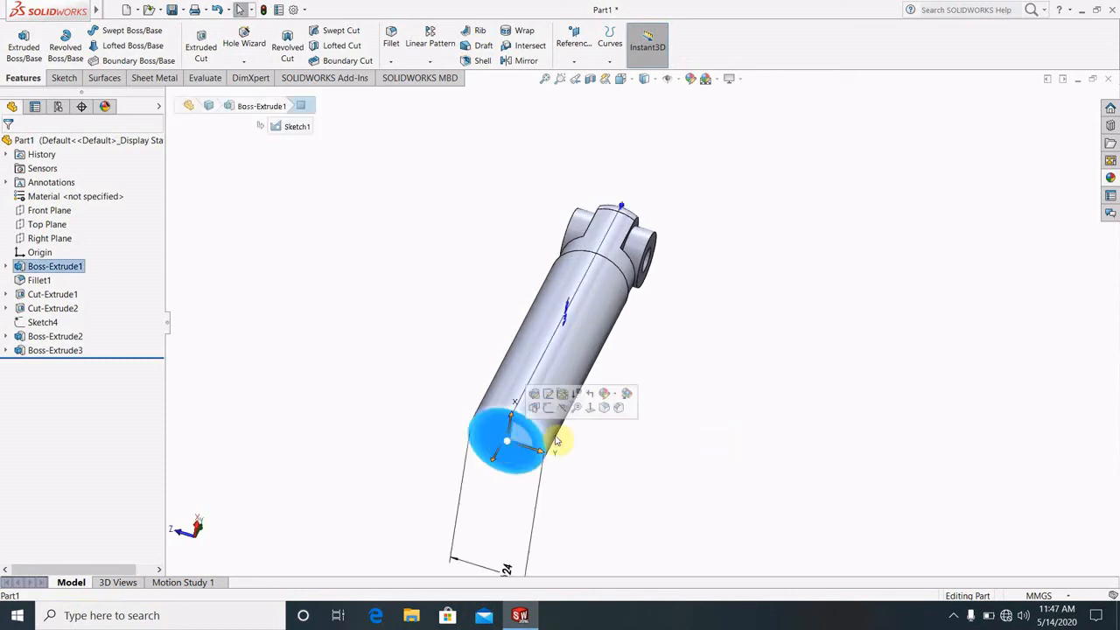
pyautogui.click(548, 408)
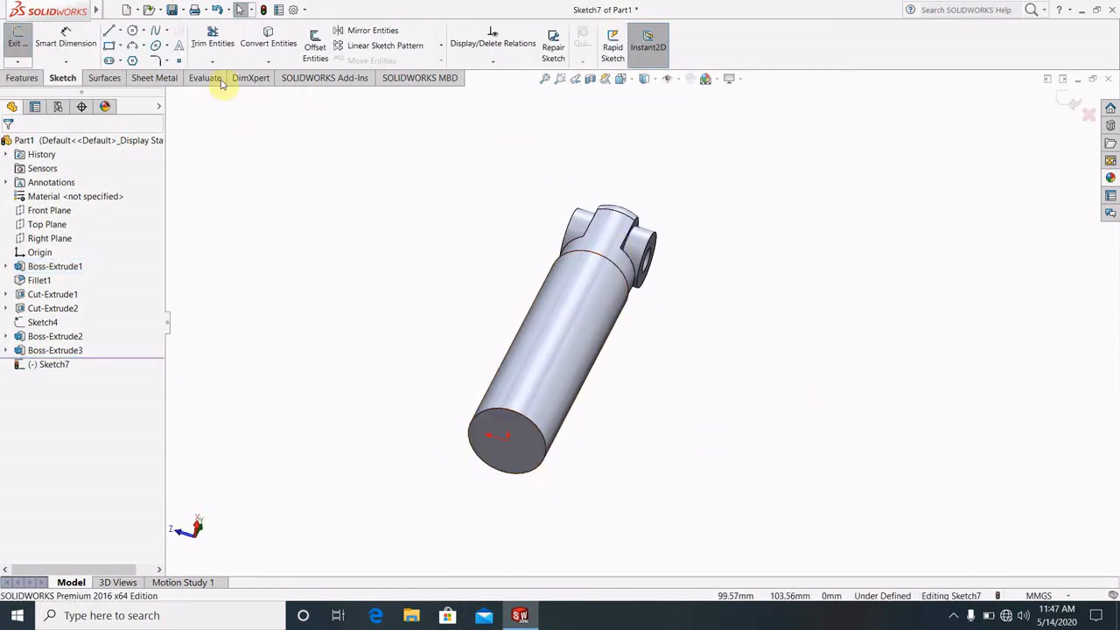
# Sketch a circle about 11.07 mm in diameter centred on the origin of the bottom end face.
pyautogui.click(133, 34)
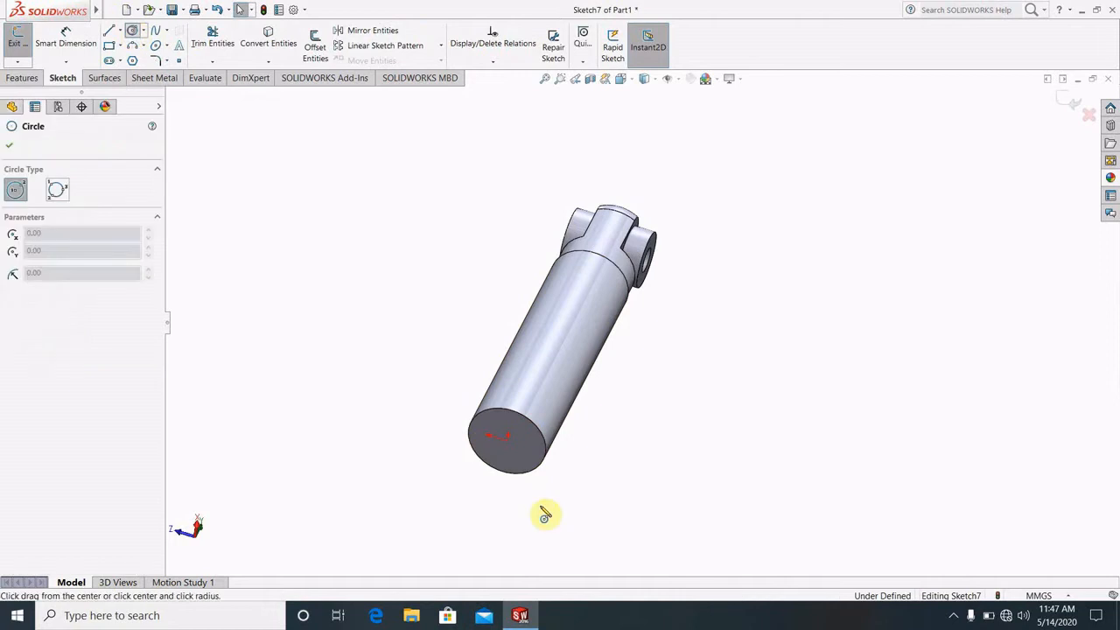
pyautogui.click(507, 442)
pyautogui.click(518, 459)
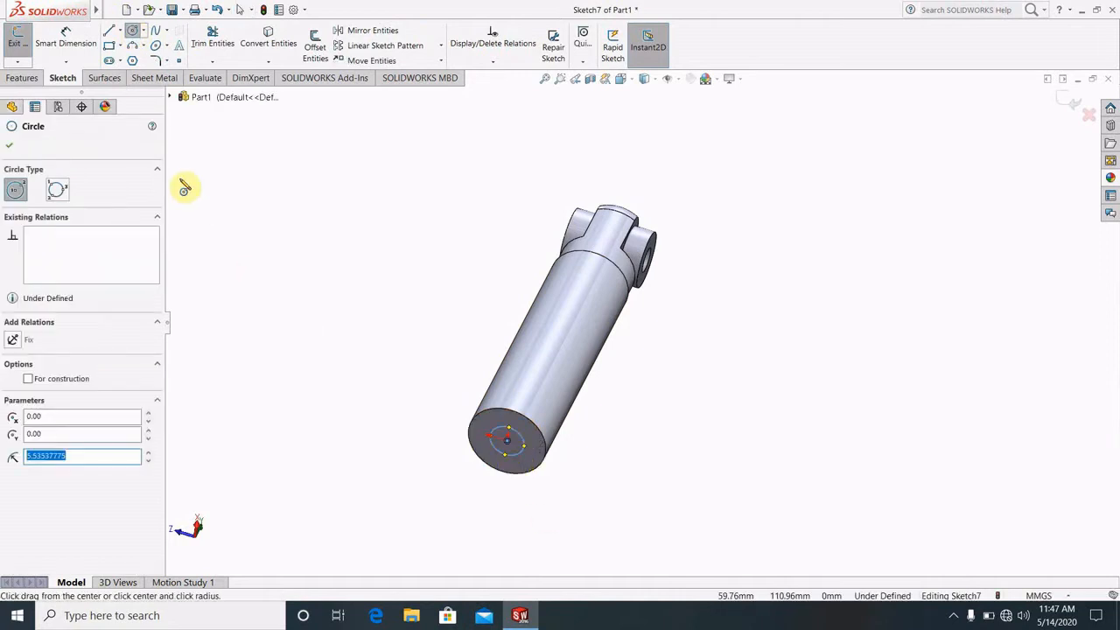
# Dimension the small bottom circle's diameter as 10 mm.
pyautogui.click(65, 40)
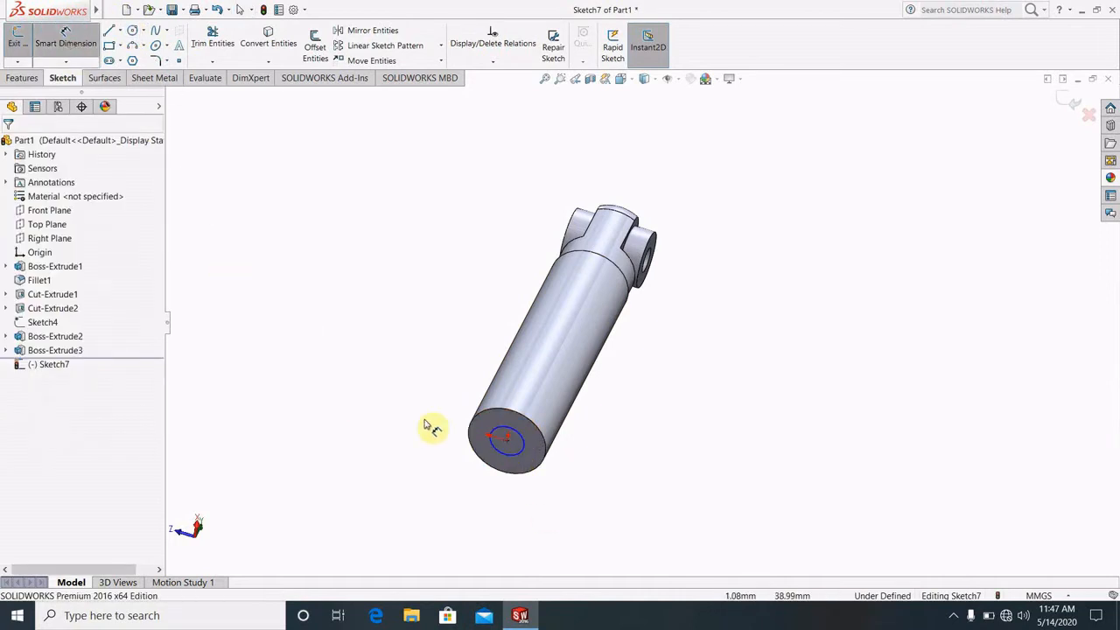
pyautogui.click(497, 456)
pyautogui.click(702, 495)
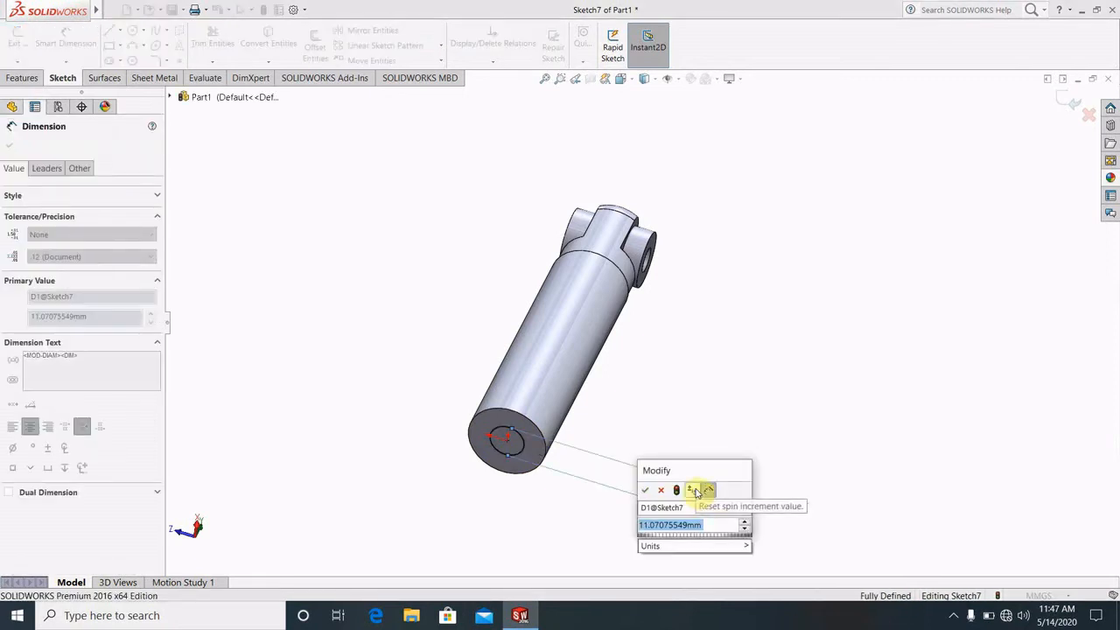
pyautogui.write('10')
pyautogui.press('Return')
pyautogui.press('Escape')
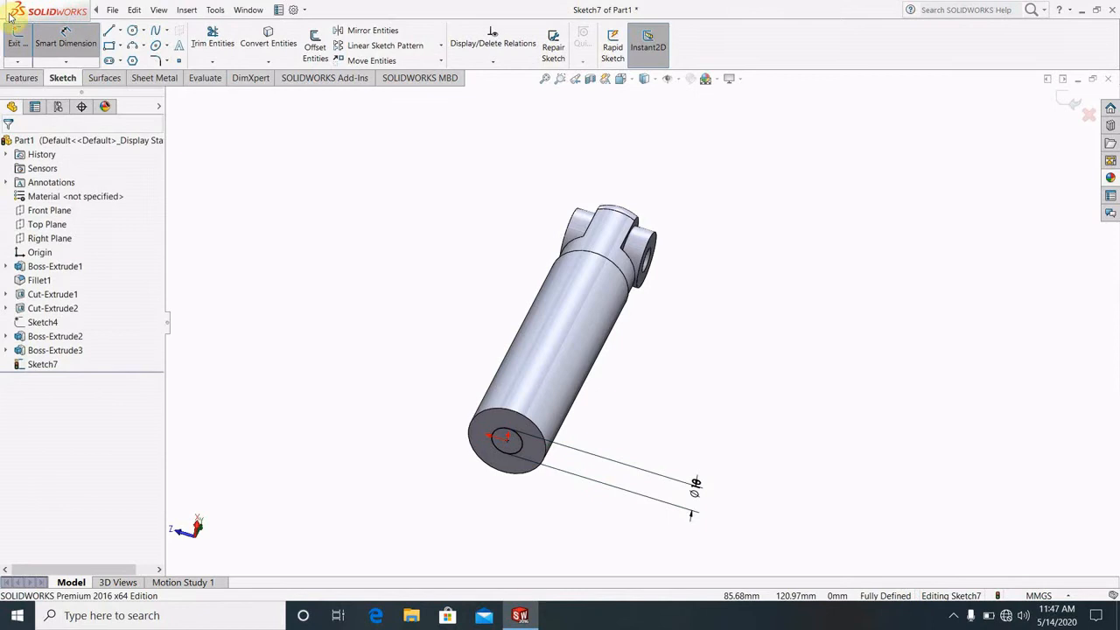
# Cut the 10 mm circle blind into the pin to a depth of 75 mm.
pyautogui.click(21, 78)
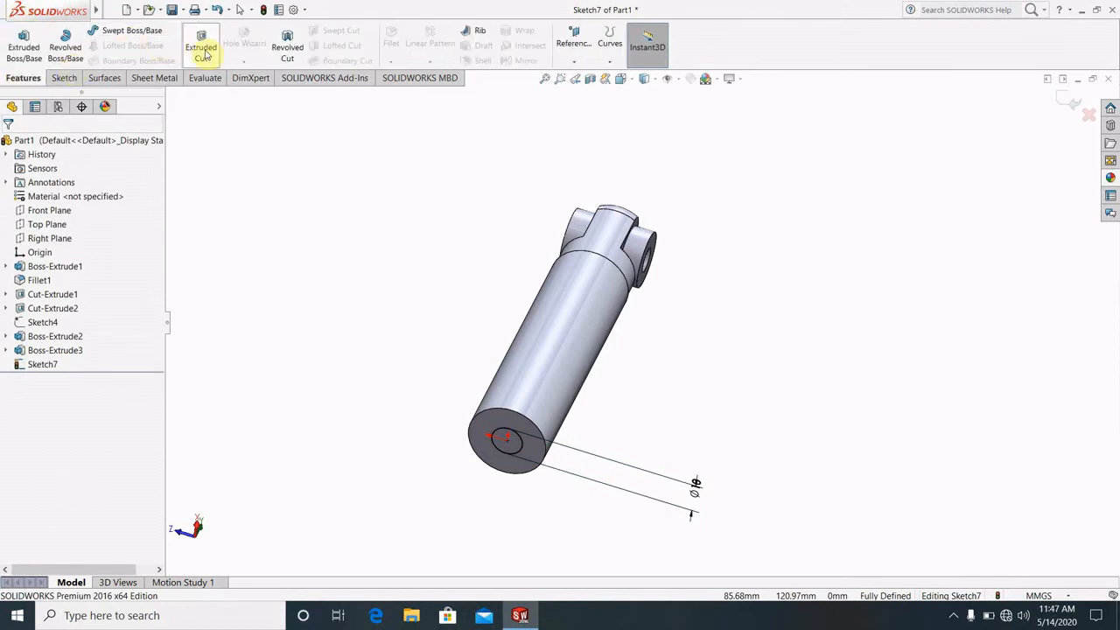
pyautogui.click(202, 52)
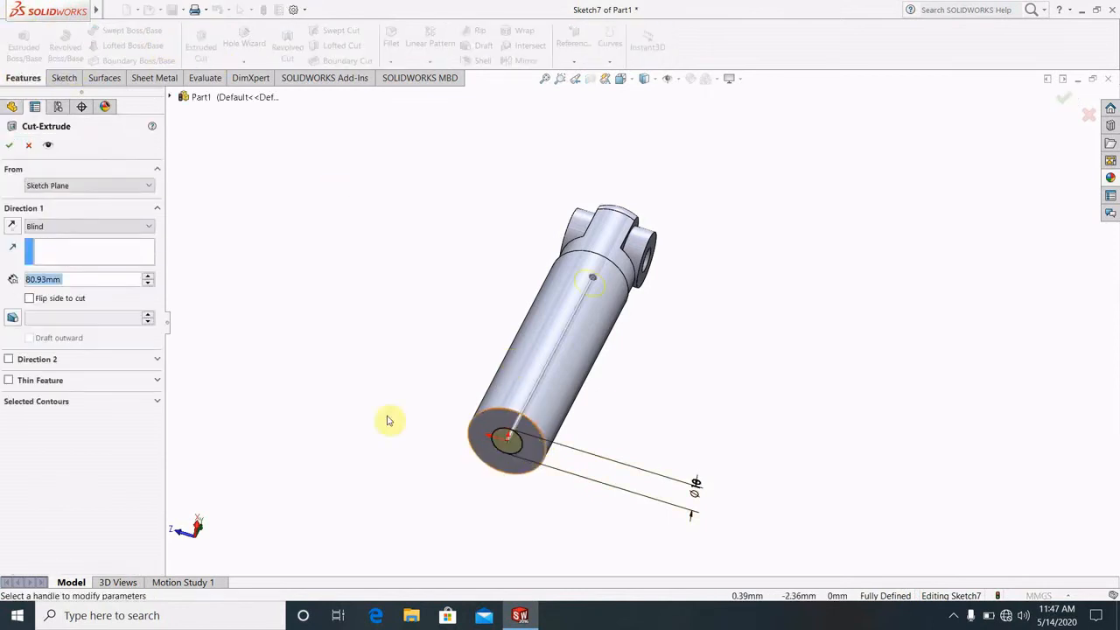
pyautogui.press('BackSpace')
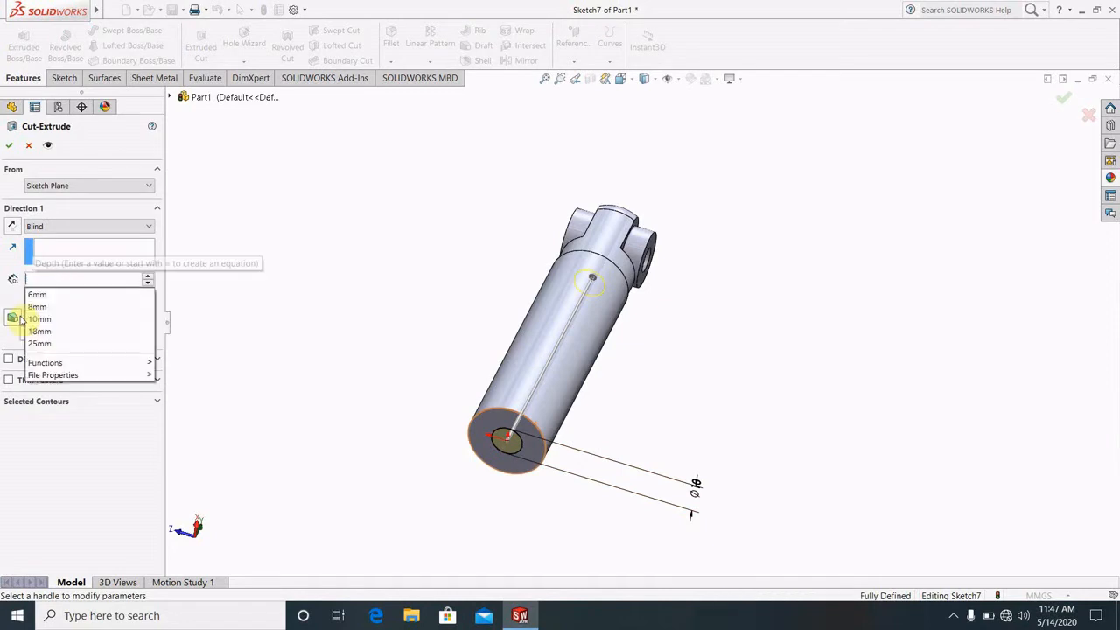
pyautogui.write('75')
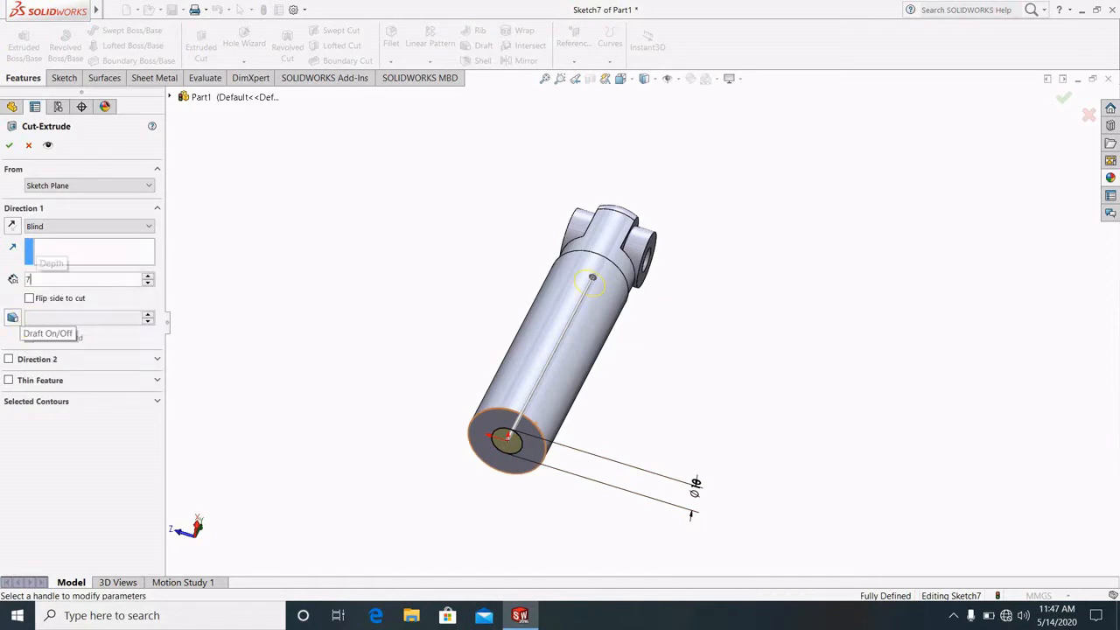
pyautogui.press('Return')
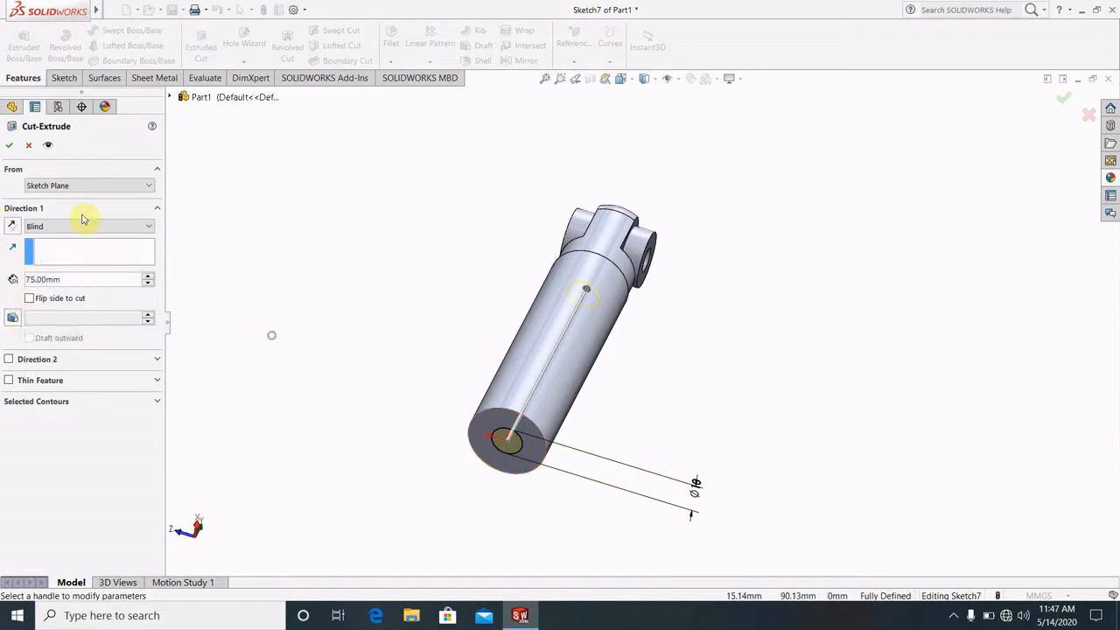
pyautogui.click(10, 145)
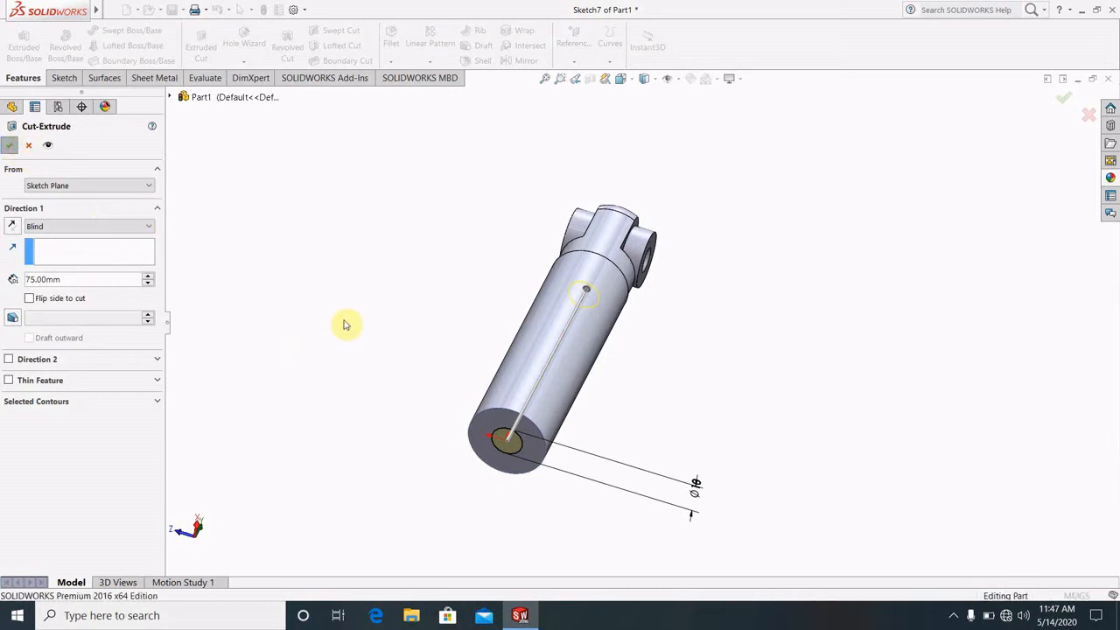
# Examine the pin's outer body and the narrow step below the side bosses from several angles.
pyautogui.scroll(-3, 586, 385)
pyautogui.moveTo(643, 228); pyautogui.dragTo(653, 335, button='middle')
pyautogui.scroll(-3, 660, 284)
pyautogui.moveTo(660, 285); pyautogui.dragTo(650, 348, button='middle')
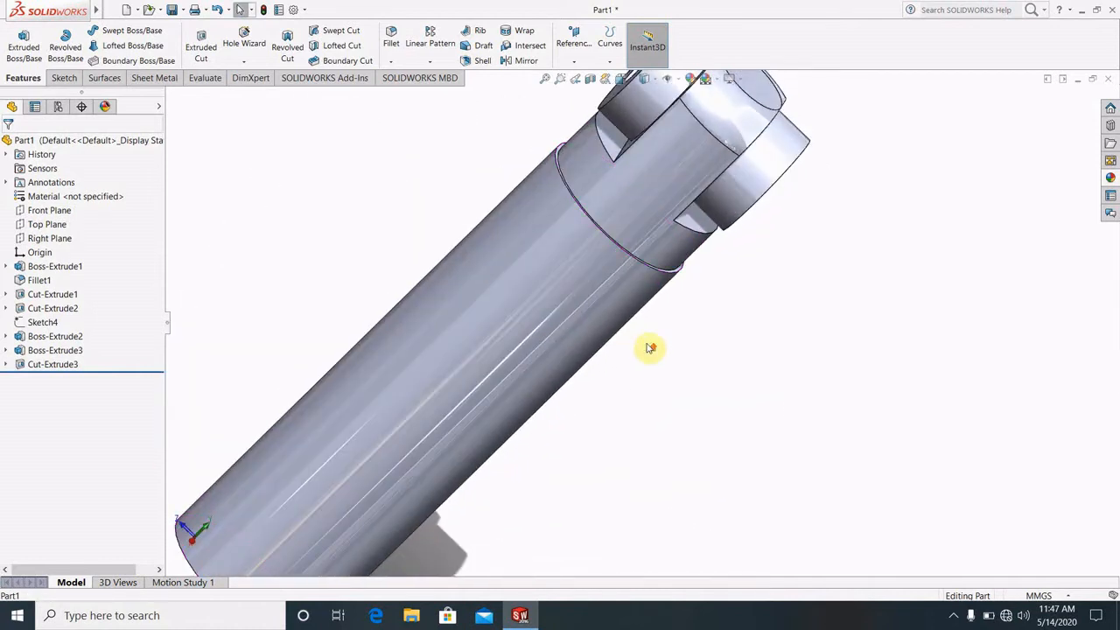
pyautogui.scroll(5, 642, 303)
pyautogui.scroll(-5, 638, 298)
pyautogui.moveTo(616, 357); pyautogui.dragTo(608, 323, button='middle')
pyautogui.scroll(3, 613, 383)
pyautogui.scroll(-3, 607, 378)
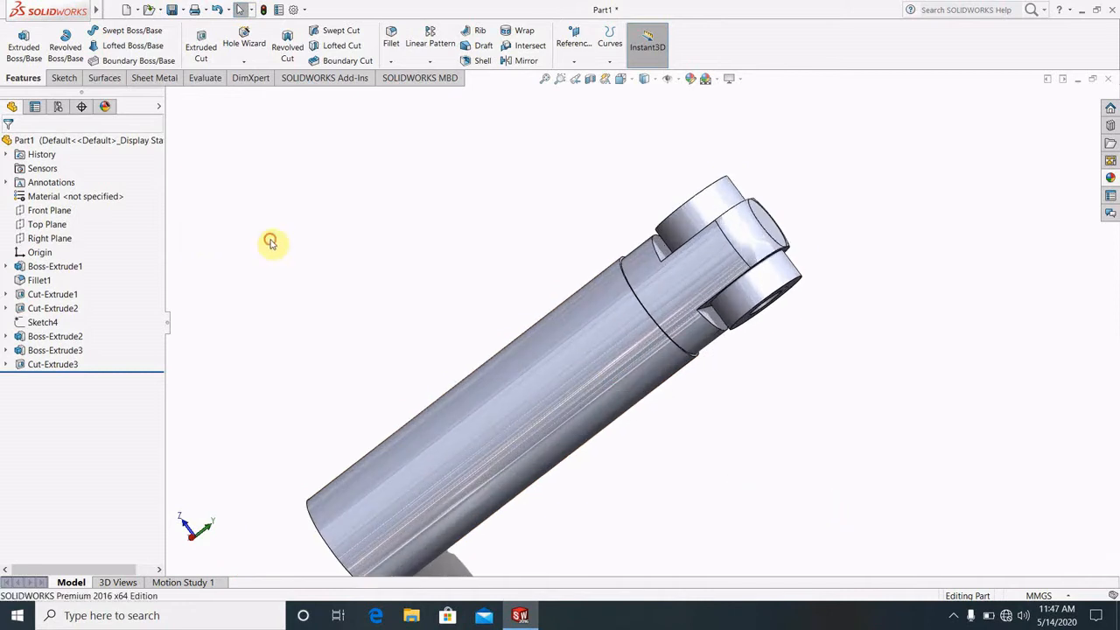
# Start a Helix/Spiral with its circle sketch on the narrow ring-shaped step face below the side bosses.
pyautogui.click(609, 63)
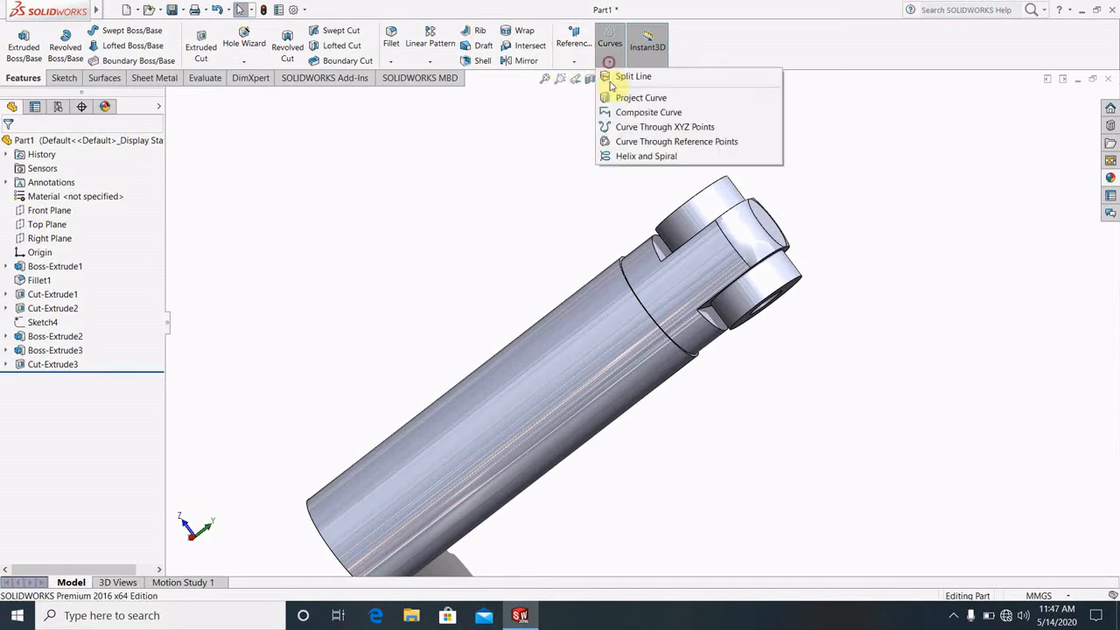
pyautogui.click(632, 157)
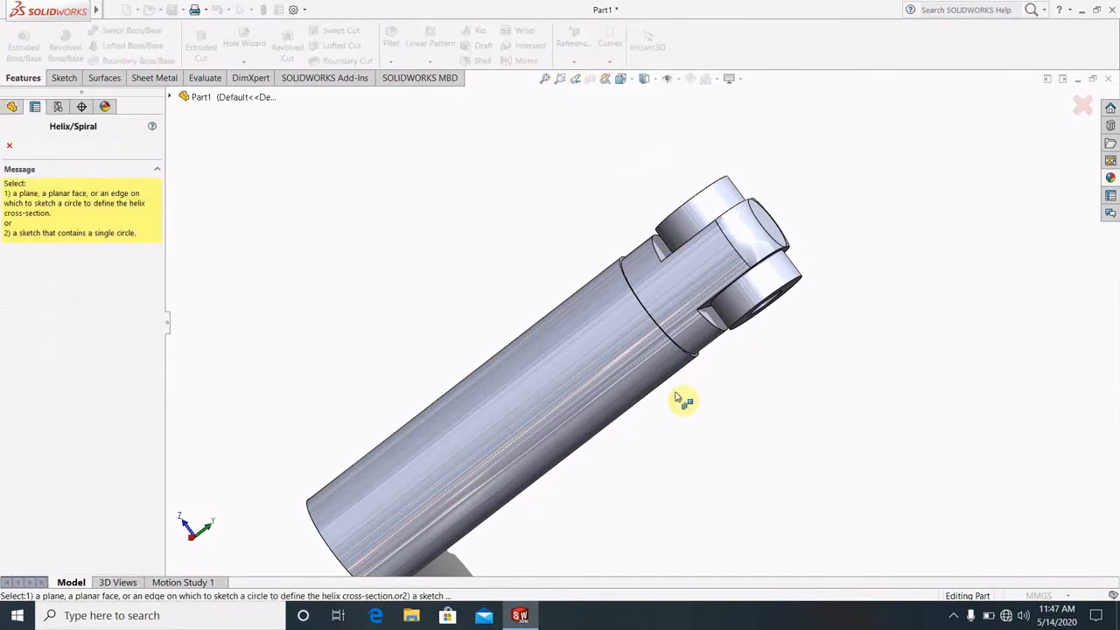
pyautogui.scroll(-5, 682, 400)
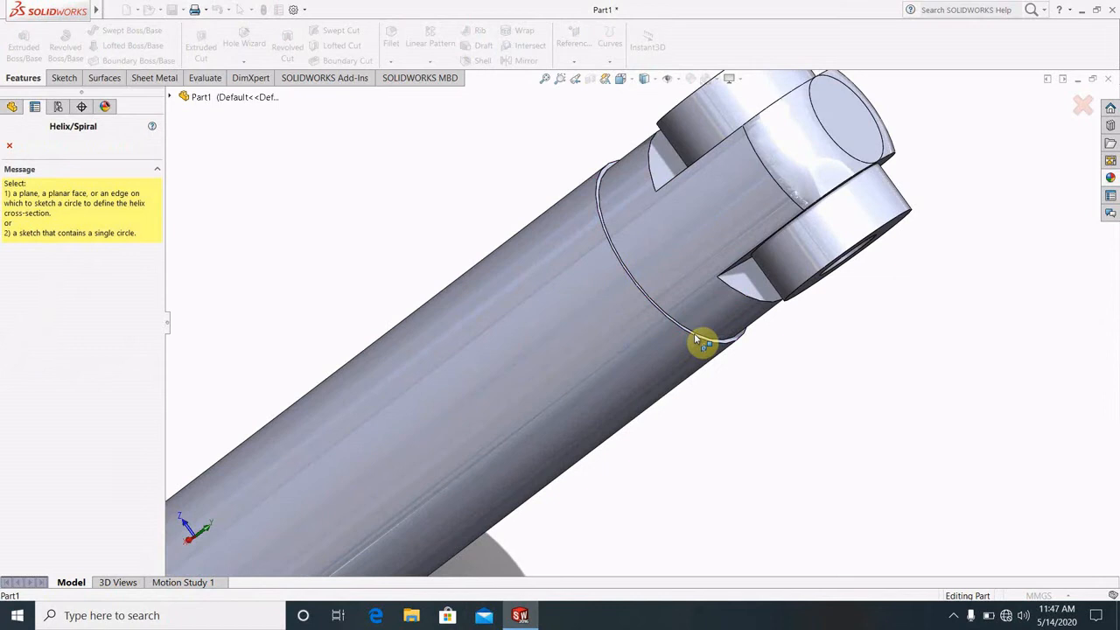
pyautogui.click(698, 342)
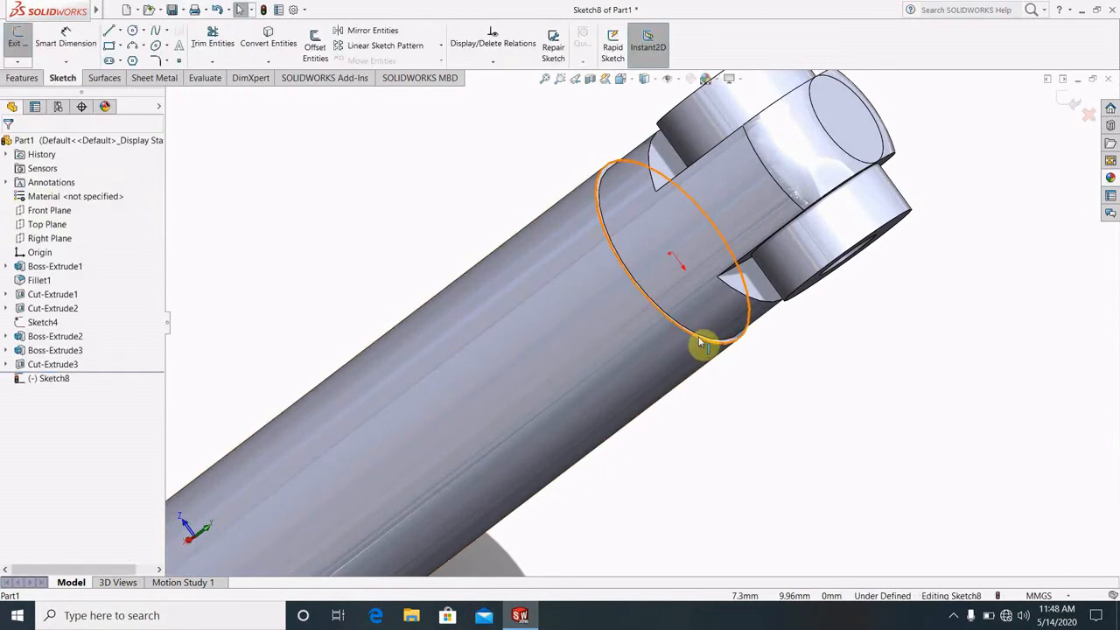
# Try selecting the step's 25 mm outer circular edge and ring face for the helix circle, then clear the selection.
pyautogui.click(700, 343)
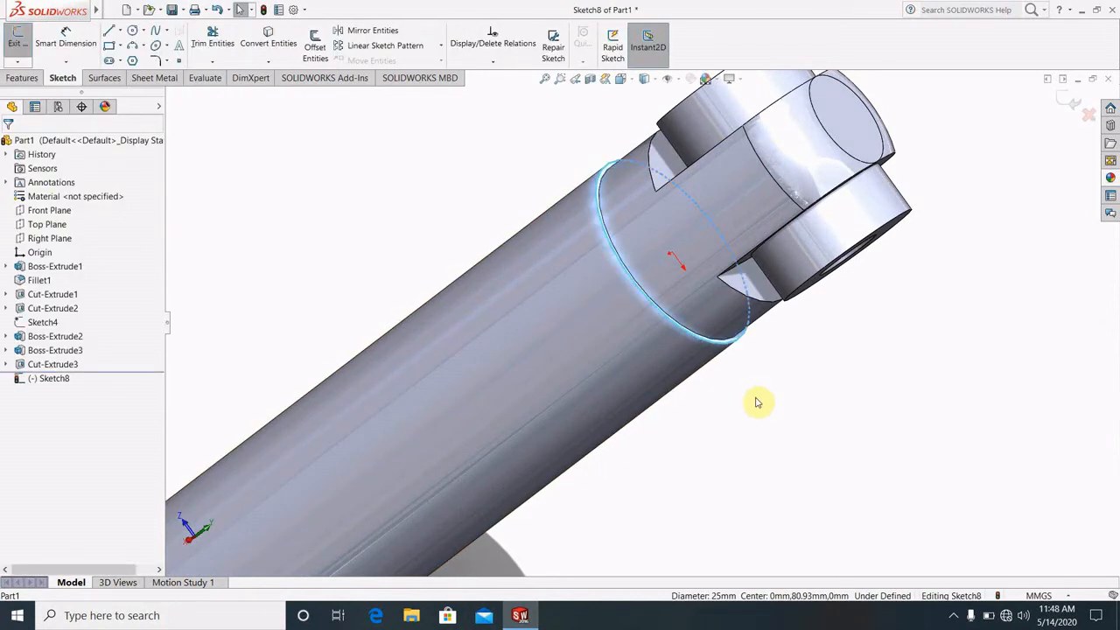
pyautogui.click(758, 403)
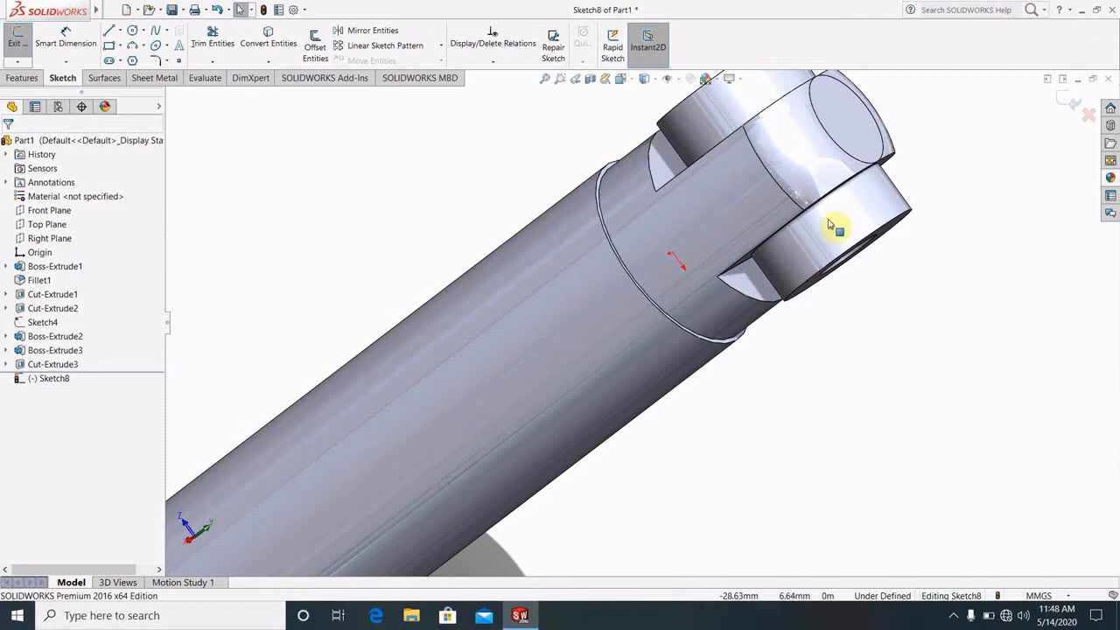
pyautogui.scroll(-5, 688, 342)
pyautogui.click(807, 342)
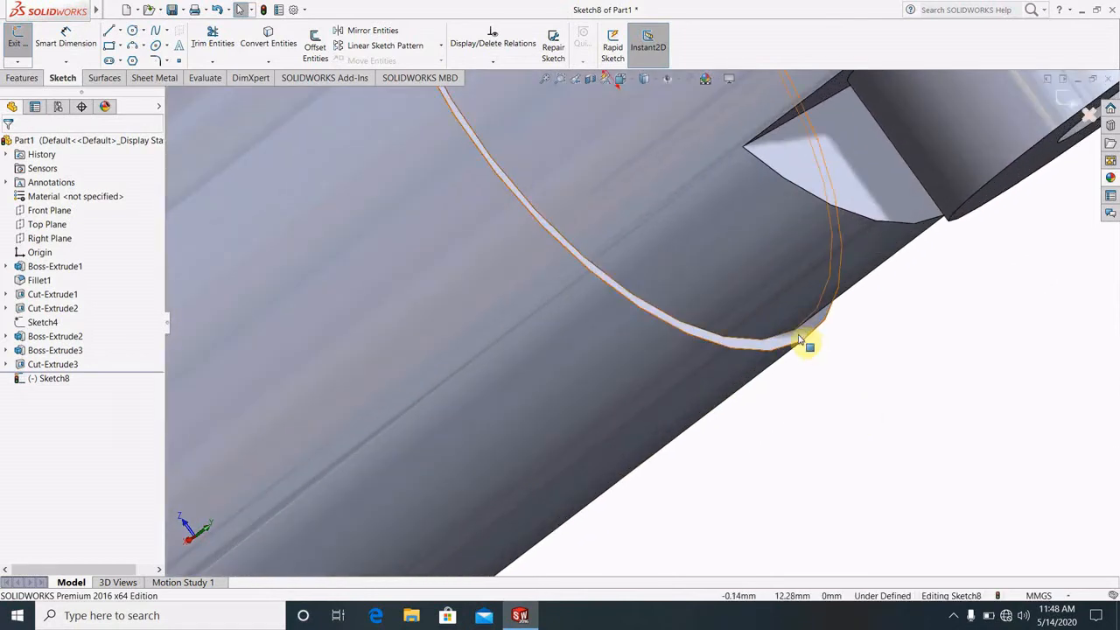
pyautogui.click(873, 381)
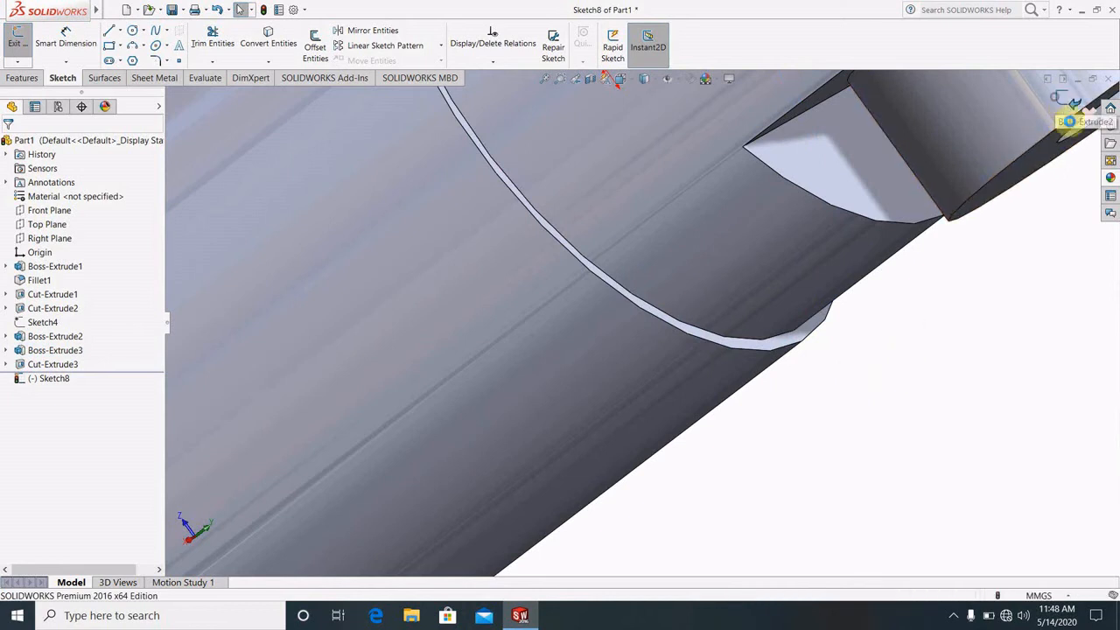
# Exit the empty sketch, open a new one on the ring-shaped step face and convert its 25 mm outer circular edge.
pyautogui.click(1075, 103)
pyautogui.click(805, 347)
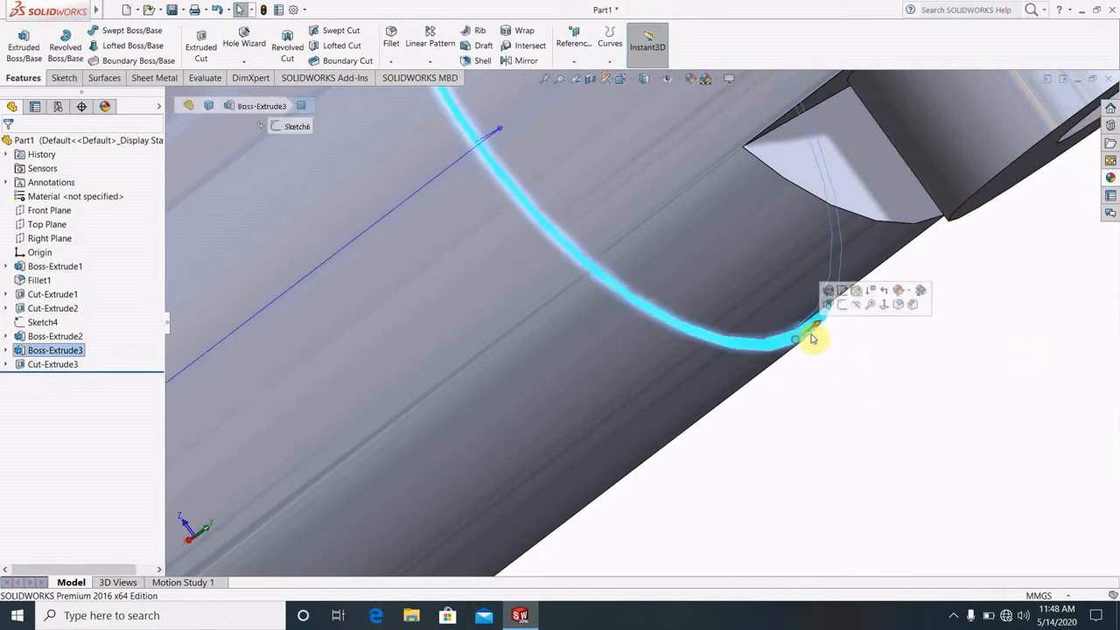
pyautogui.click(843, 311)
pyautogui.click(859, 411)
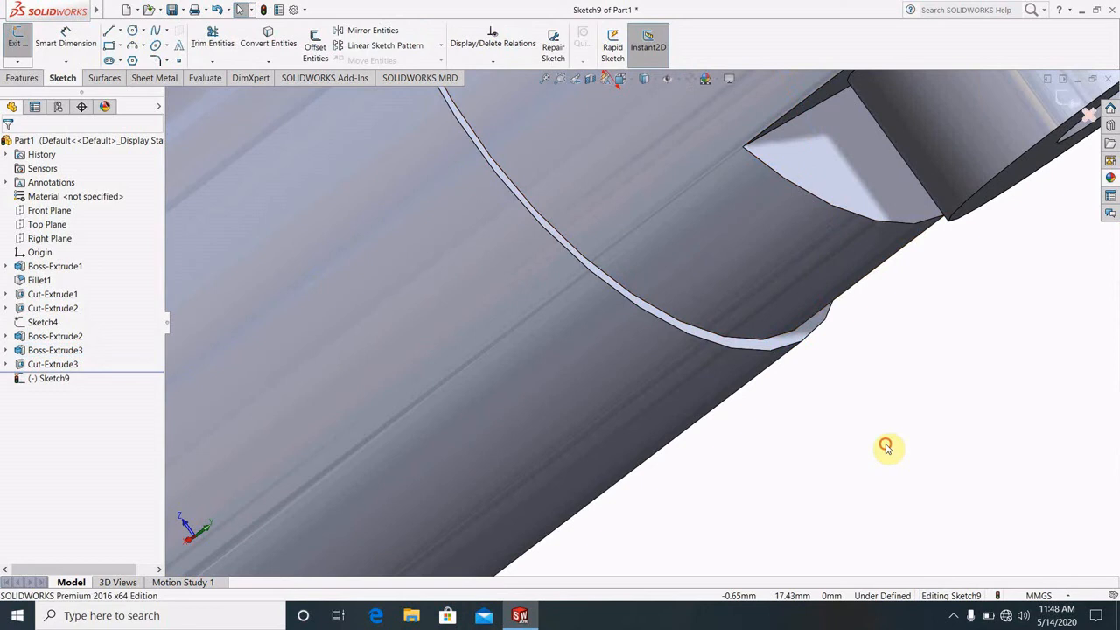
pyautogui.click(274, 45)
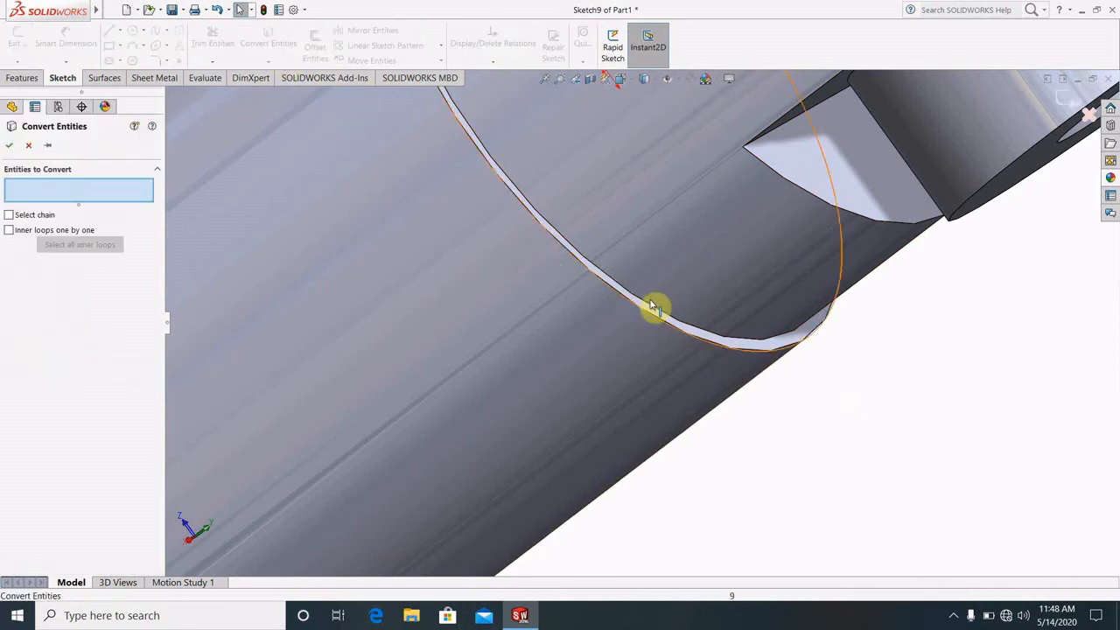
pyautogui.click(685, 341)
pyautogui.click(10, 147)
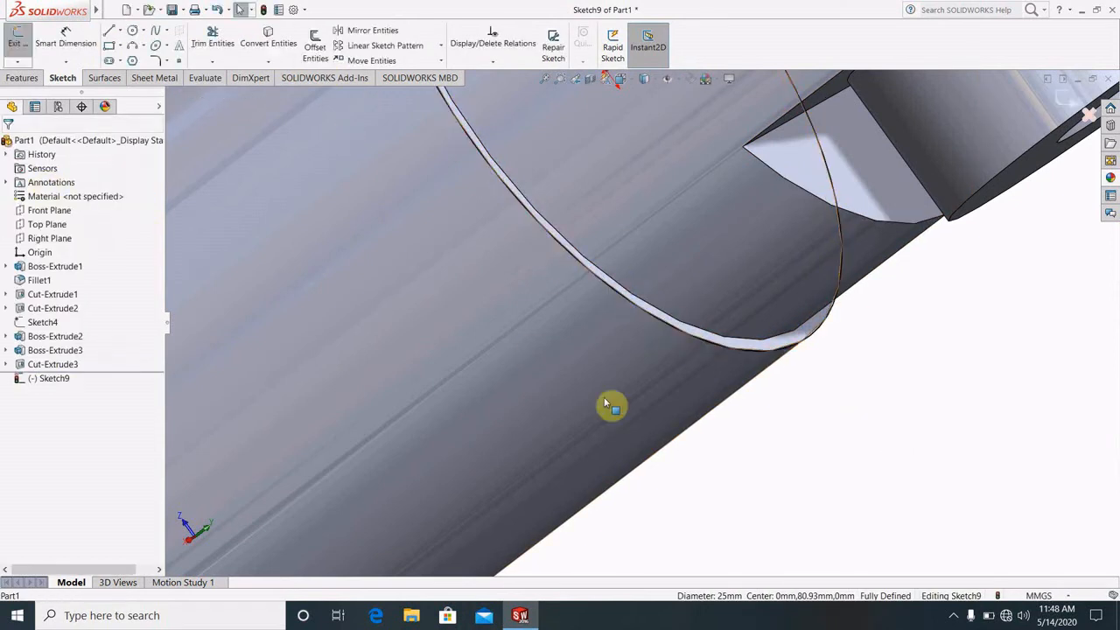
# Start a Helix/Spiral from the converted circle and stretch it in the reversed direction along the pin body, to a 35.5 mm pitch.
pyautogui.press('f')
pyautogui.scroll(-5, 536, 350)
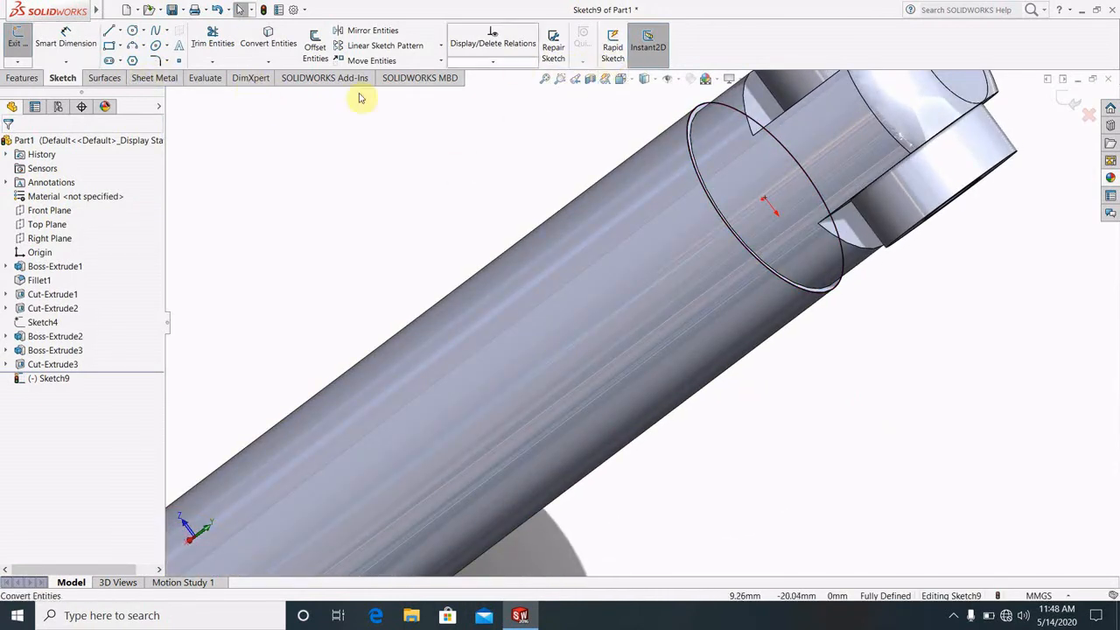
pyautogui.click(23, 78)
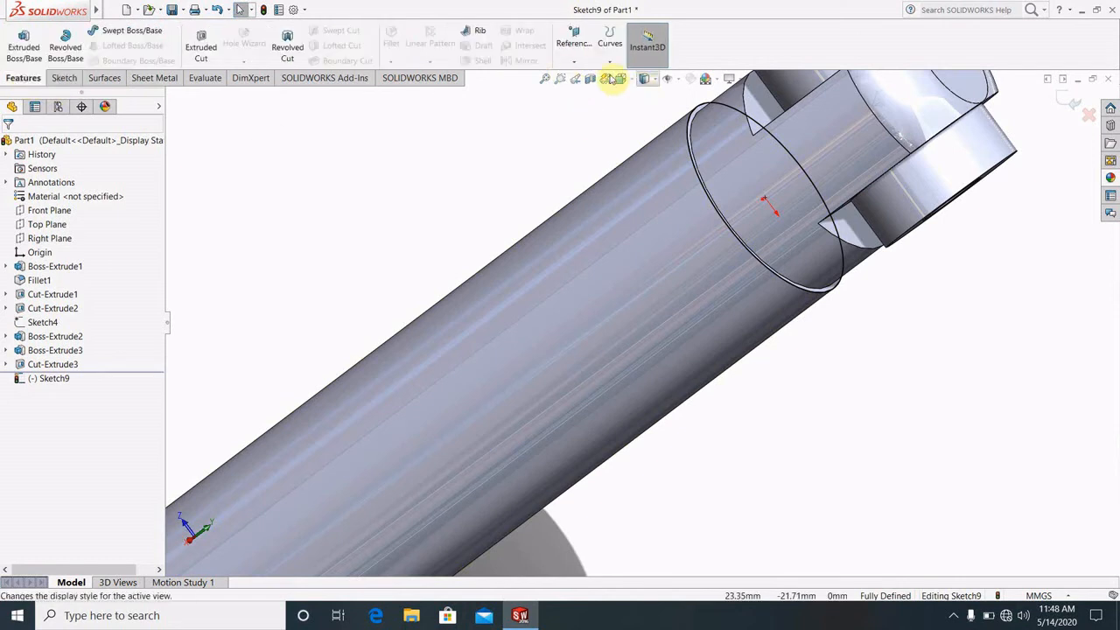
pyautogui.click(610, 58)
pyautogui.click(639, 112)
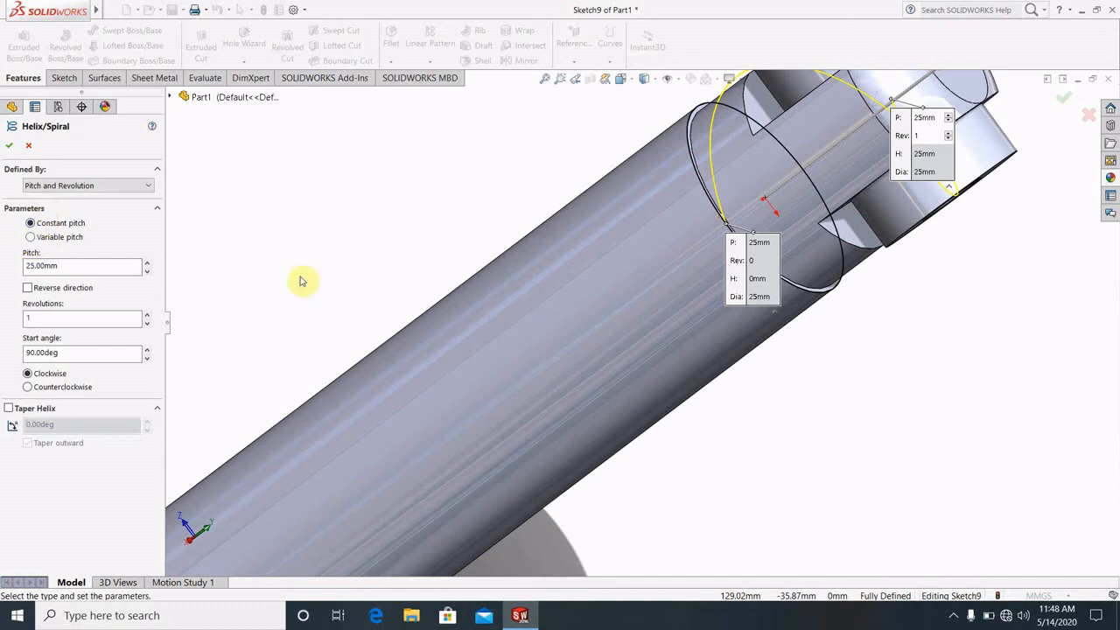
pyautogui.scroll(3, 773, 309)
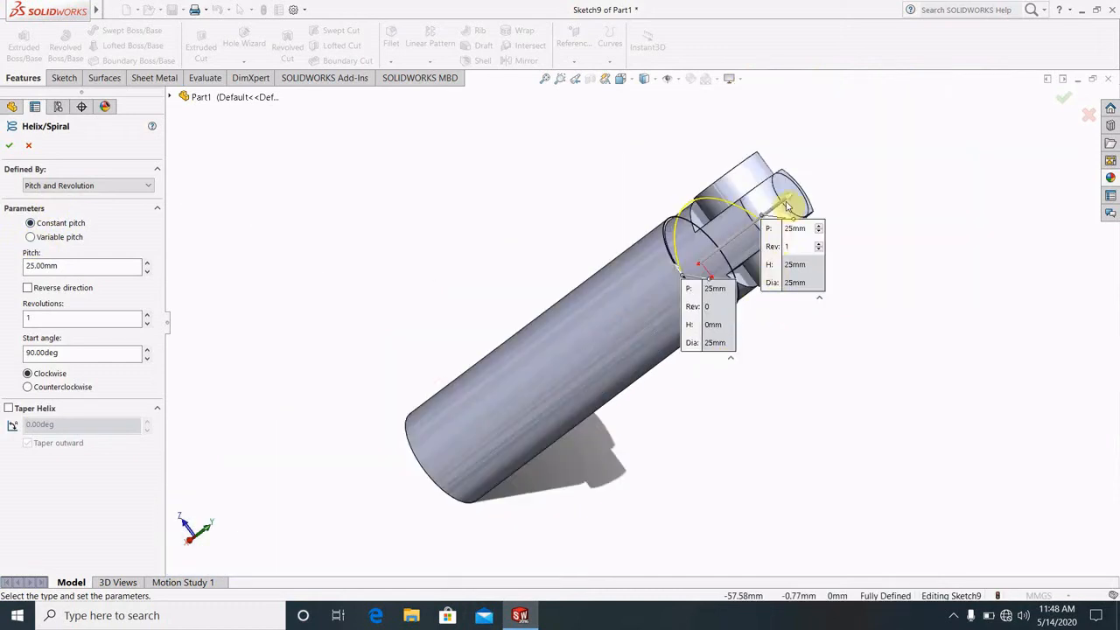
pyautogui.moveTo(788, 197); pyautogui.dragTo(648, 317)
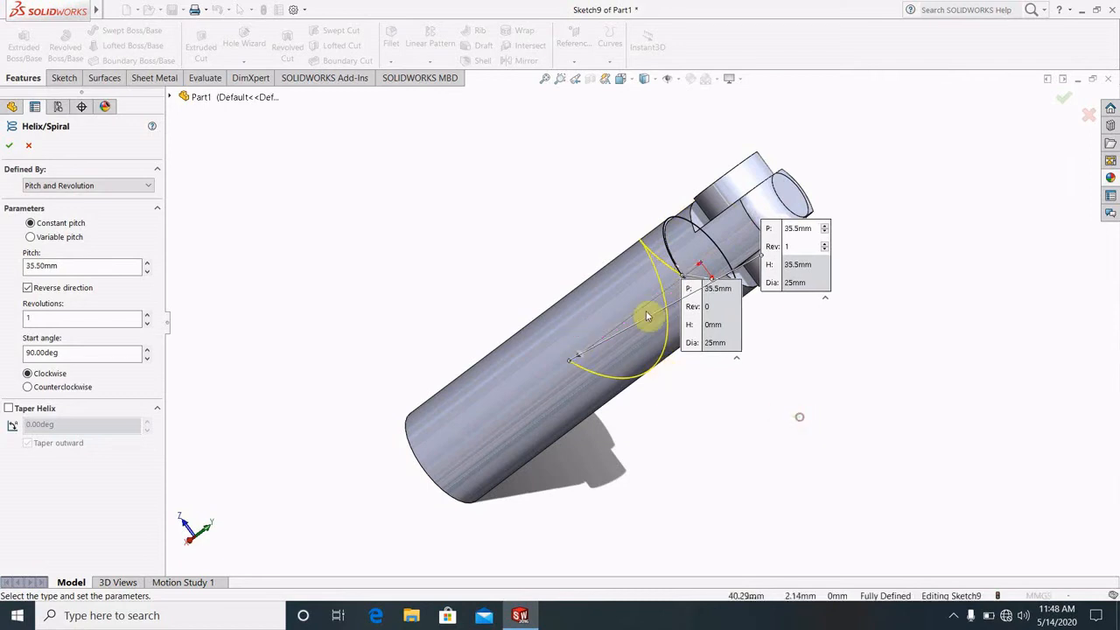
# Define the helix by Height and Pitch with a 50 mm height and 3 mm constant pitch, and create it.
pyautogui.scroll(-2, 648, 316)
pyautogui.click(134, 187)
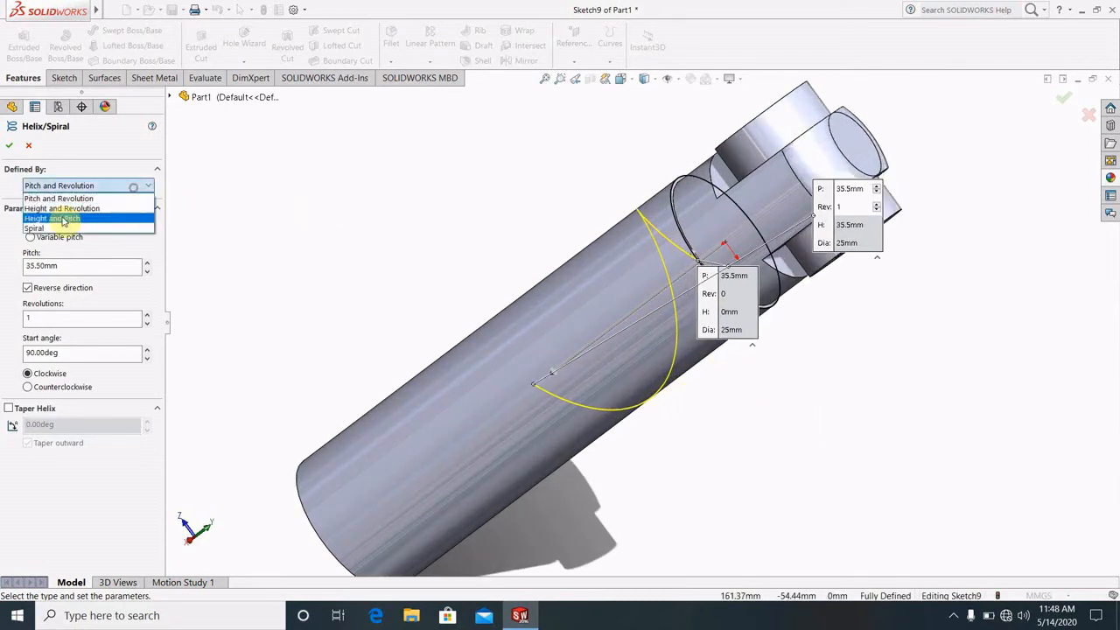
pyautogui.click(55, 219)
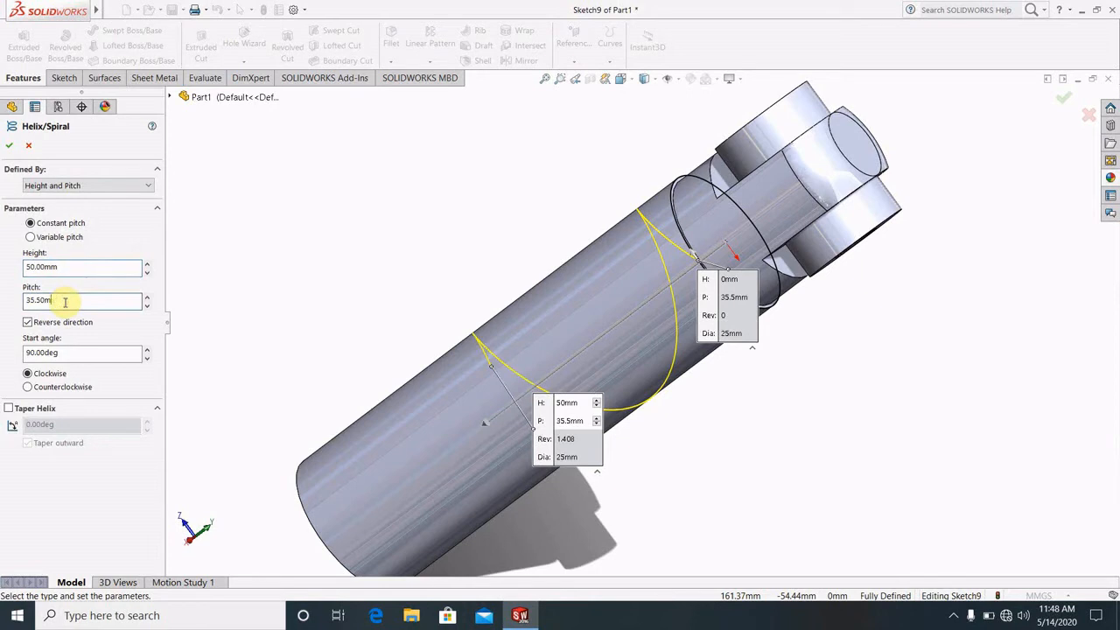
pyautogui.press('Return')
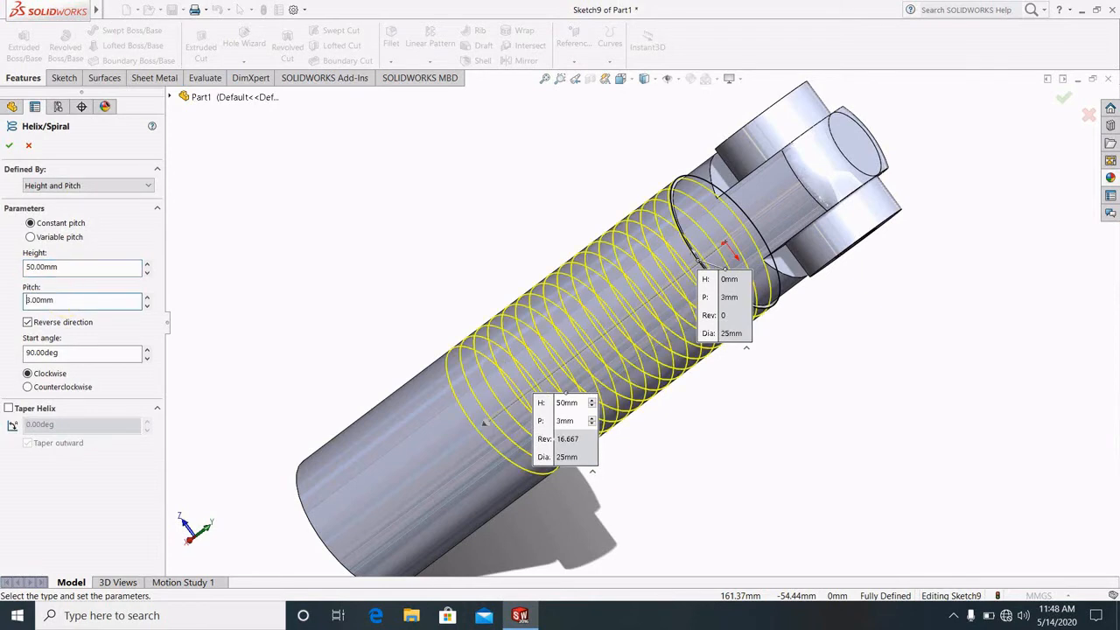
pyautogui.click(96, 348)
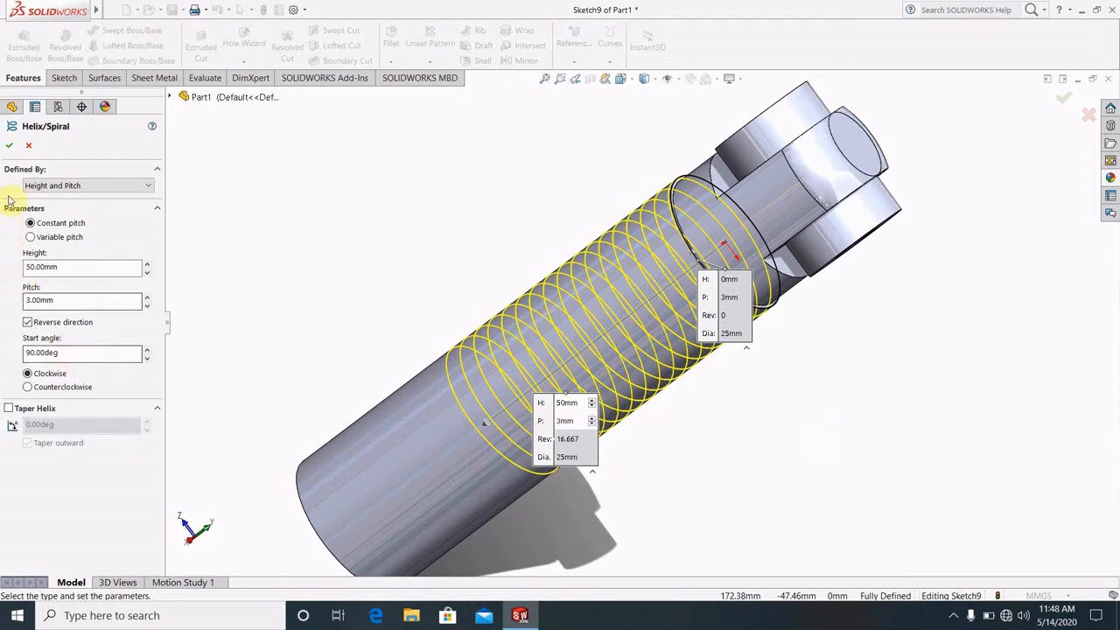
pyautogui.click(10, 148)
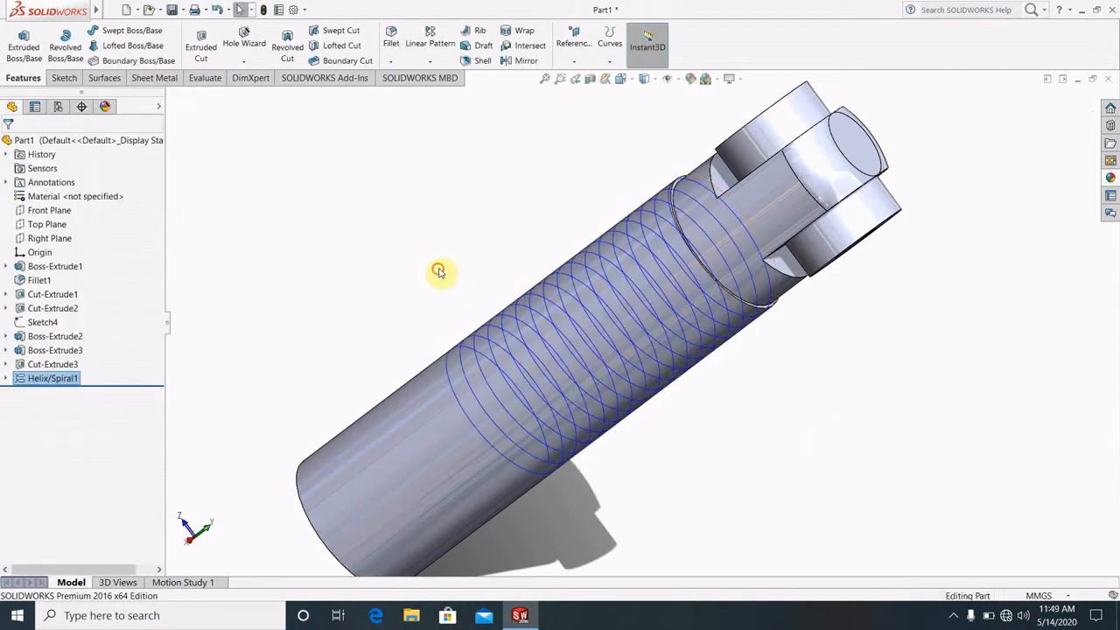
# Examine the helix around the pin body from several angles.
pyautogui.click(586, 308)
pyautogui.moveTo(688, 325)
pyautogui.mouseDown(button='middle')
pyautogui.moveTo(746, 359)
pyautogui.moveTo(745, 428)
pyautogui.moveTo(708, 268)
pyautogui.moveTo(687, 311)
pyautogui.mouseUp(button='middle')
pyautogui.scroll(-3, 712, 300)
pyautogui.scroll(2, 732, 295)
pyautogui.scroll(-2, 691, 313)
pyautogui.scroll(5, 684, 315)
pyautogui.moveTo(684, 313); pyautogui.dragTo(688, 426, button='middle')
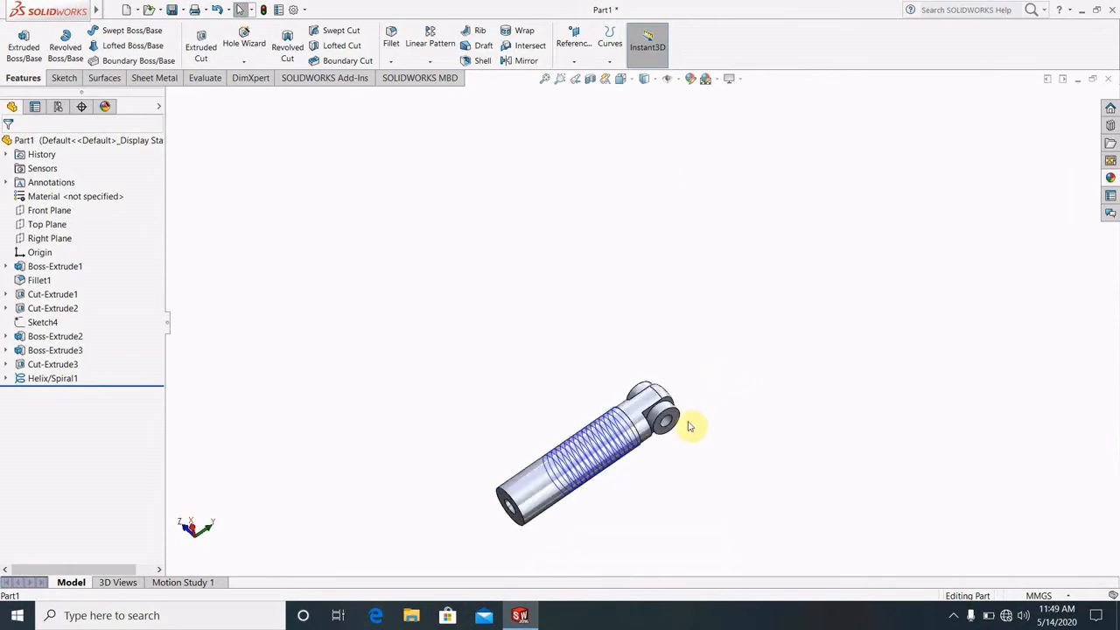
pyautogui.scroll(-3, 614, 420)
pyautogui.scroll(-2, 627, 452)
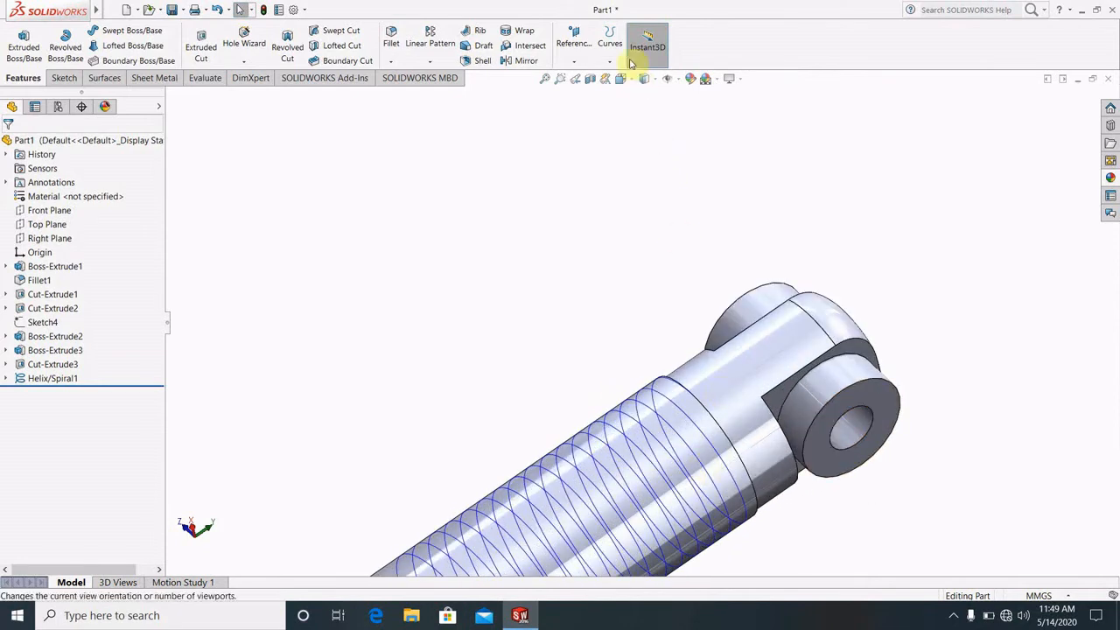
pyautogui.click(622, 85)
pyautogui.click(705, 394)
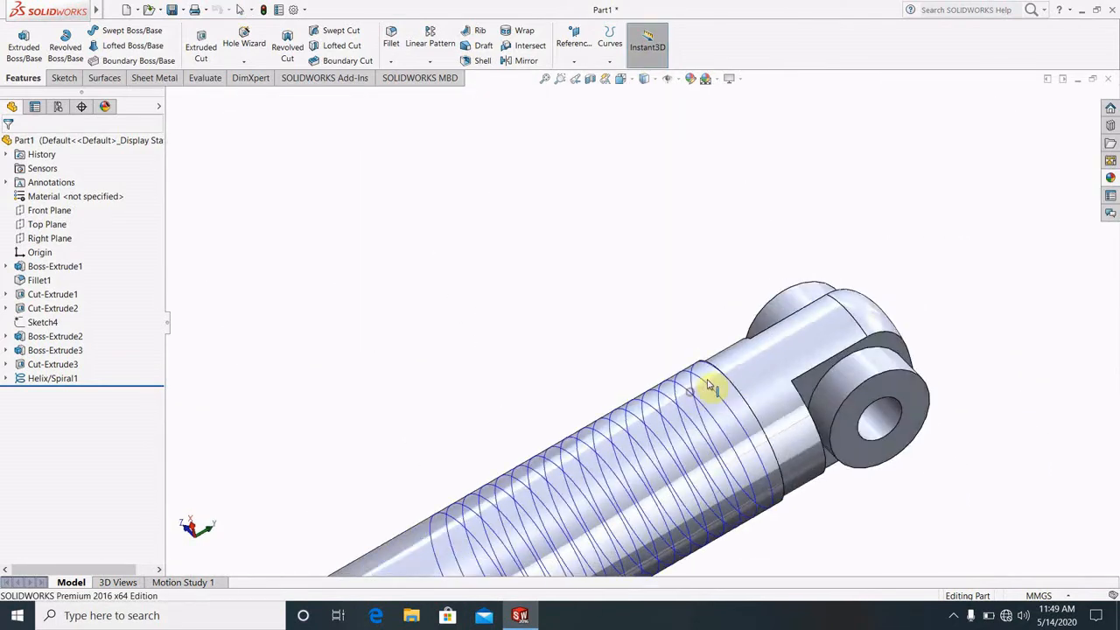
pyautogui.scroll(4, 863, 448)
pyautogui.moveTo(798, 391); pyautogui.dragTo(681, 101, button='middle')
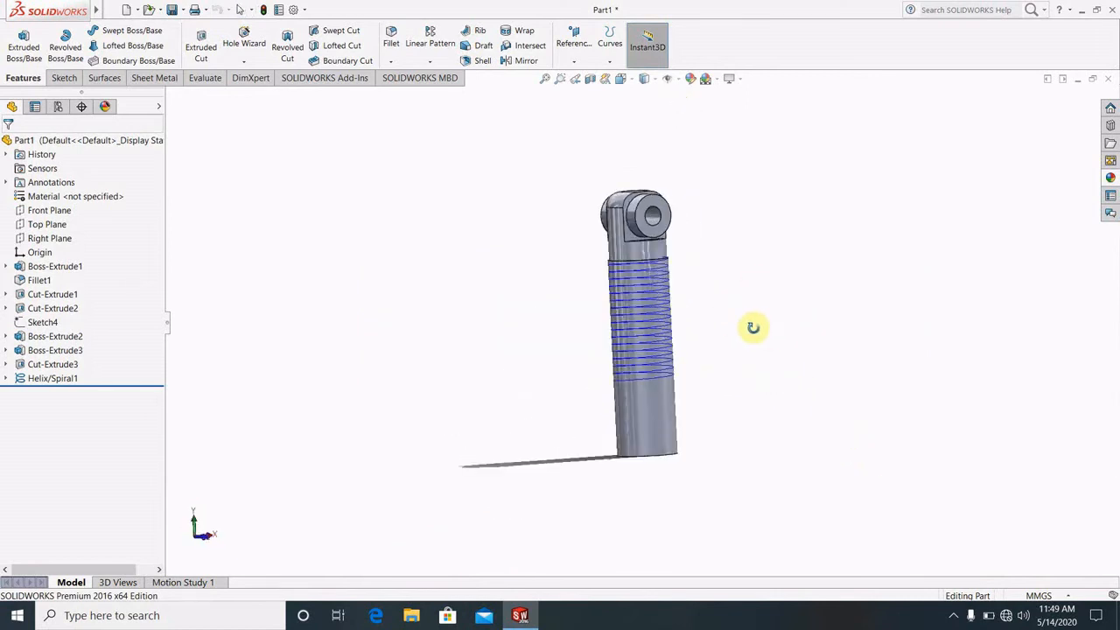
# Inspect where the helix starts at the step's outer edge, from the front and from slightly rotated views.
pyautogui.click(622, 79)
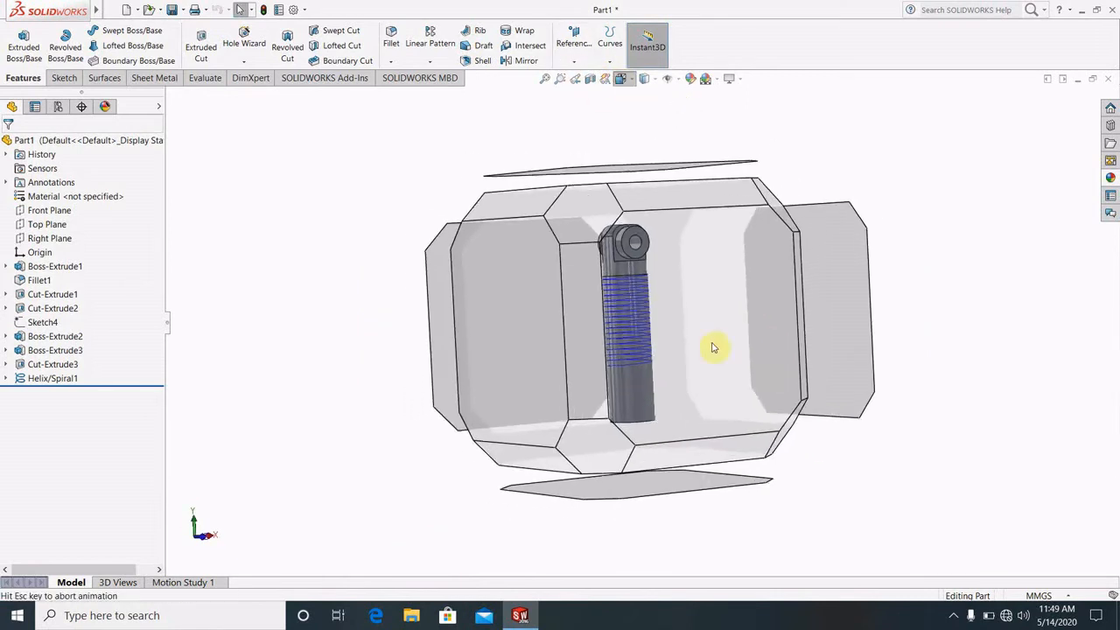
pyautogui.click(713, 342)
pyautogui.scroll(3, 713, 311)
pyautogui.scroll(-5, 680, 270)
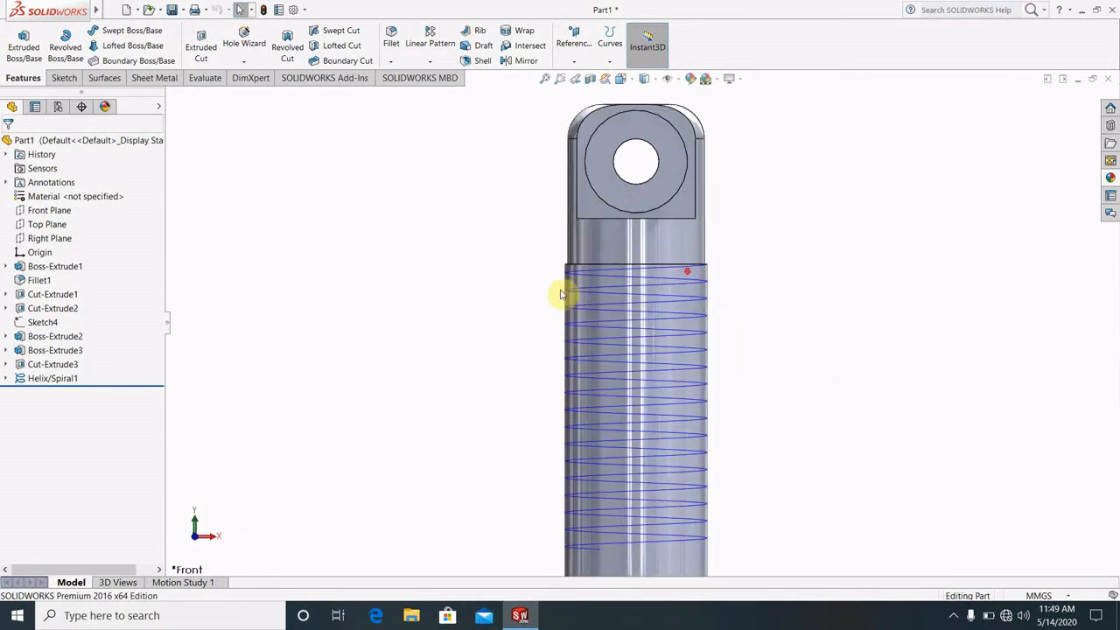
pyautogui.moveTo(619, 302); pyautogui.dragTo(670, 335, button='middle')
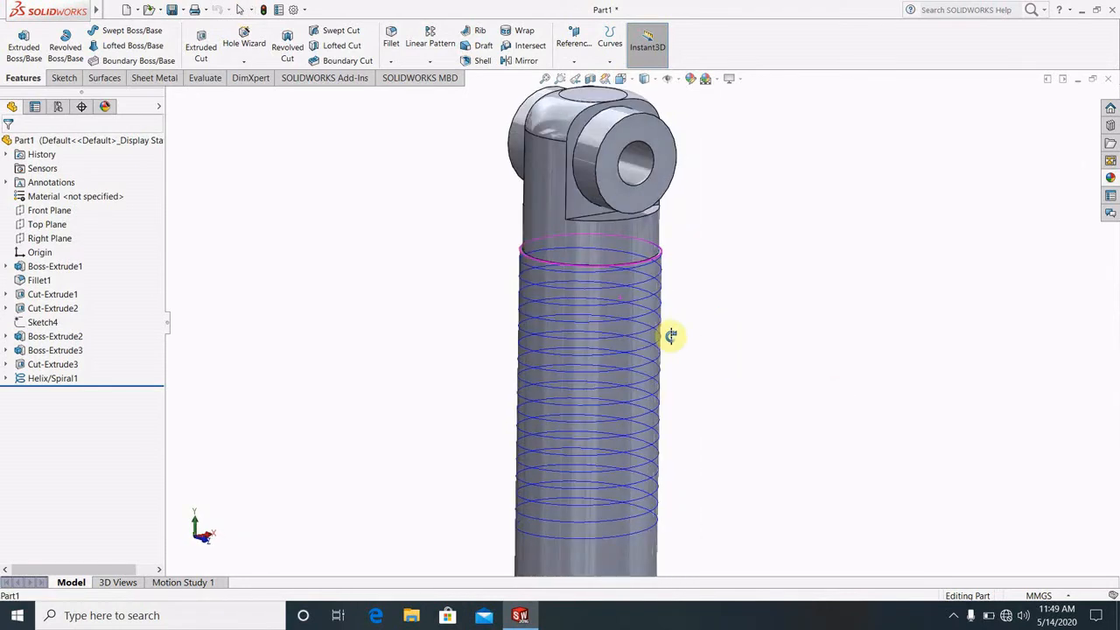
pyautogui.scroll(-3, 623, 265)
pyautogui.scroll(-3, 624, 264)
pyautogui.scroll(2, 770, 286)
pyautogui.moveTo(727, 396)
pyautogui.mouseDown(button='middle')
pyautogui.moveTo(698, 374)
pyautogui.moveTo(727, 385)
pyautogui.mouseUp(button='middle')
pyautogui.scroll(5, 881, 427)
pyautogui.scroll(-3, 876, 425)
pyautogui.scroll(-3, 790, 339)
pyautogui.moveTo(779, 336); pyautogui.dragTo(743, 333, button='middle')
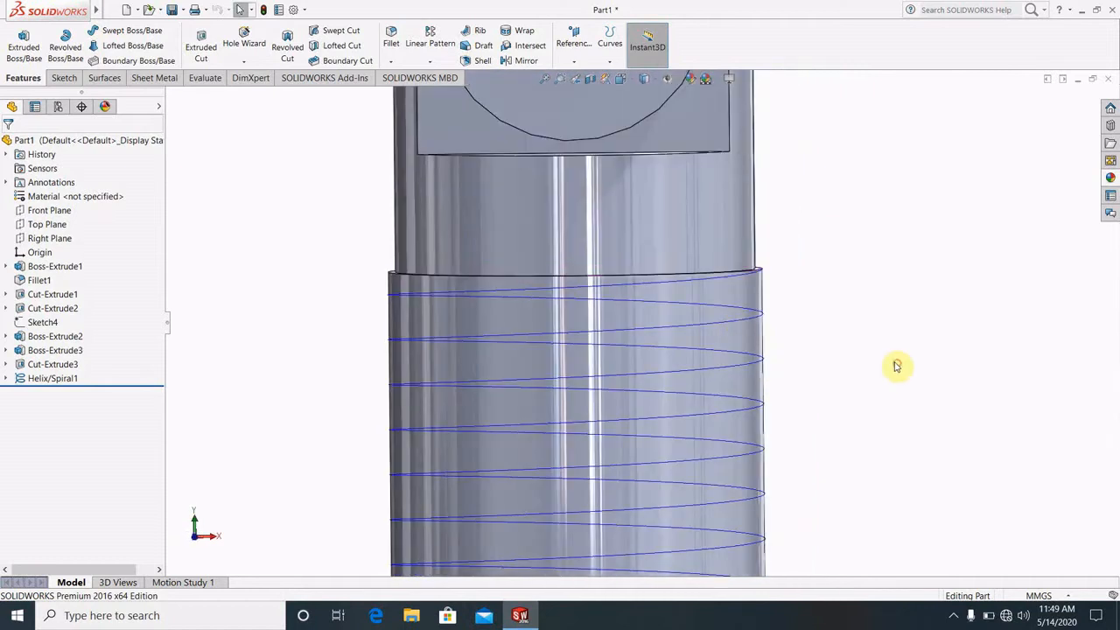
# Orient the part to the Front view and start a sketch on the Front Plane at the helix's start on the step.
pyautogui.scroll(4, 898, 367)
pyautogui.scroll(3, 940, 343)
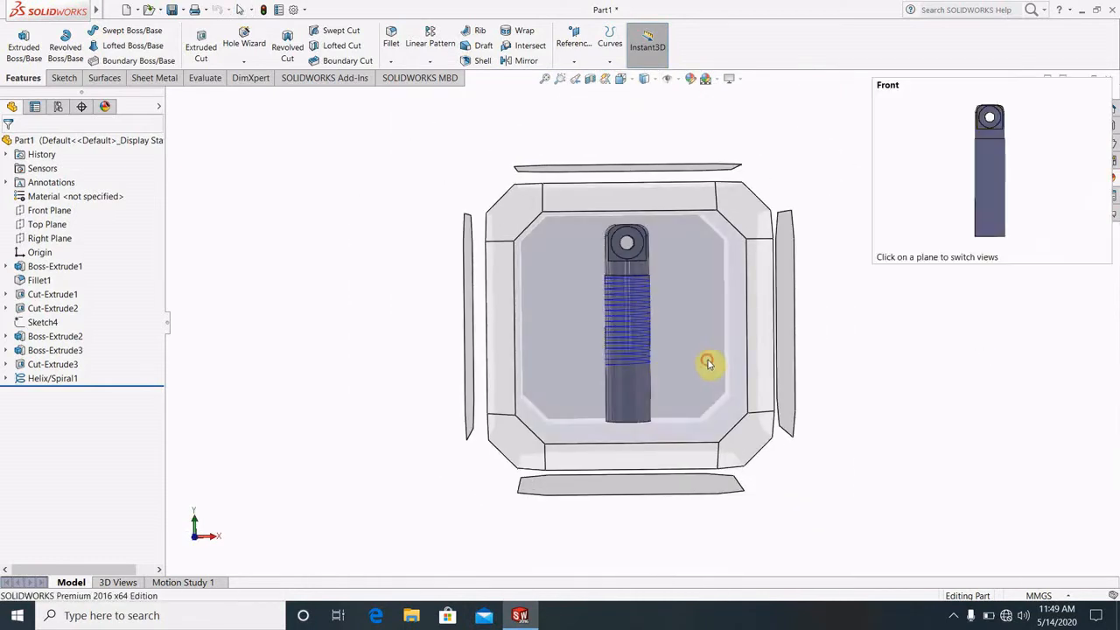
pyautogui.click(709, 364)
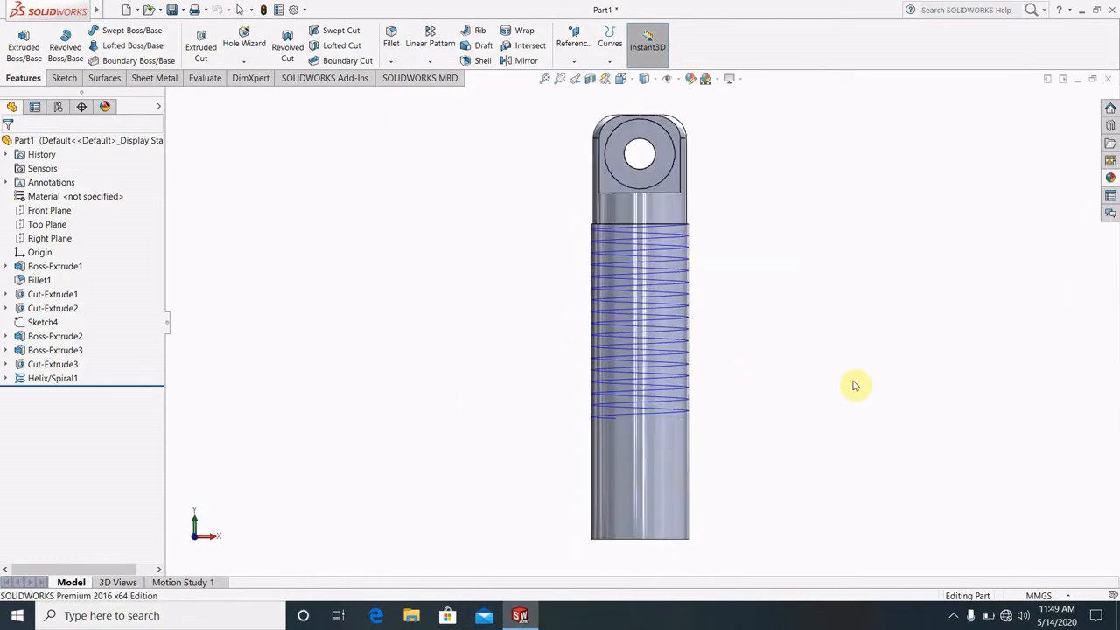
pyautogui.scroll(-8, 739, 237)
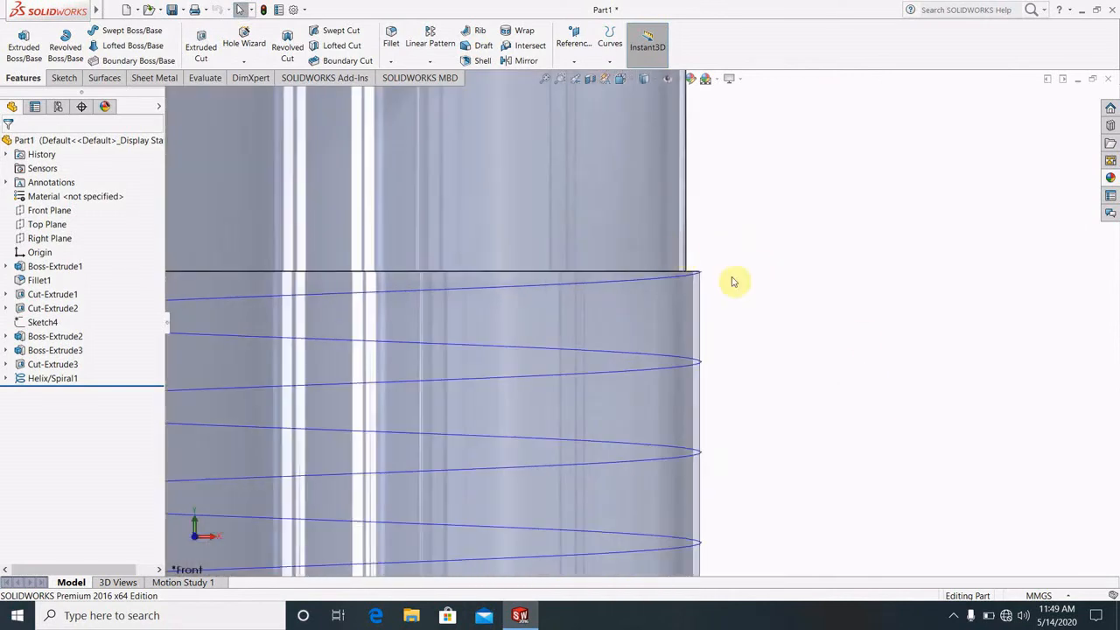
pyautogui.scroll(-4, 698, 309)
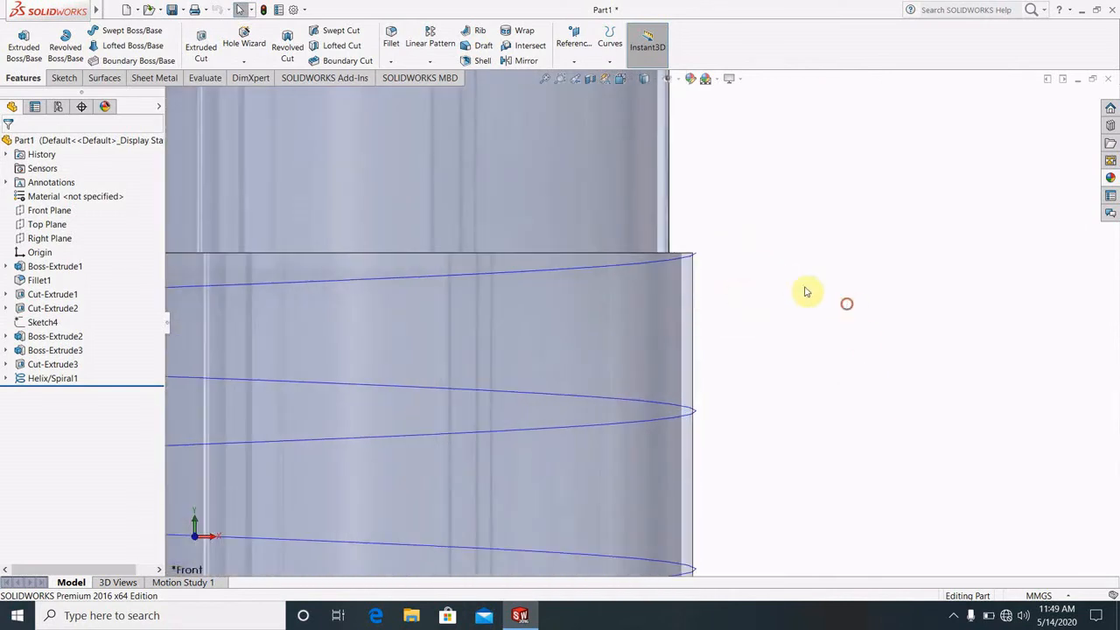
pyautogui.click(61, 78)
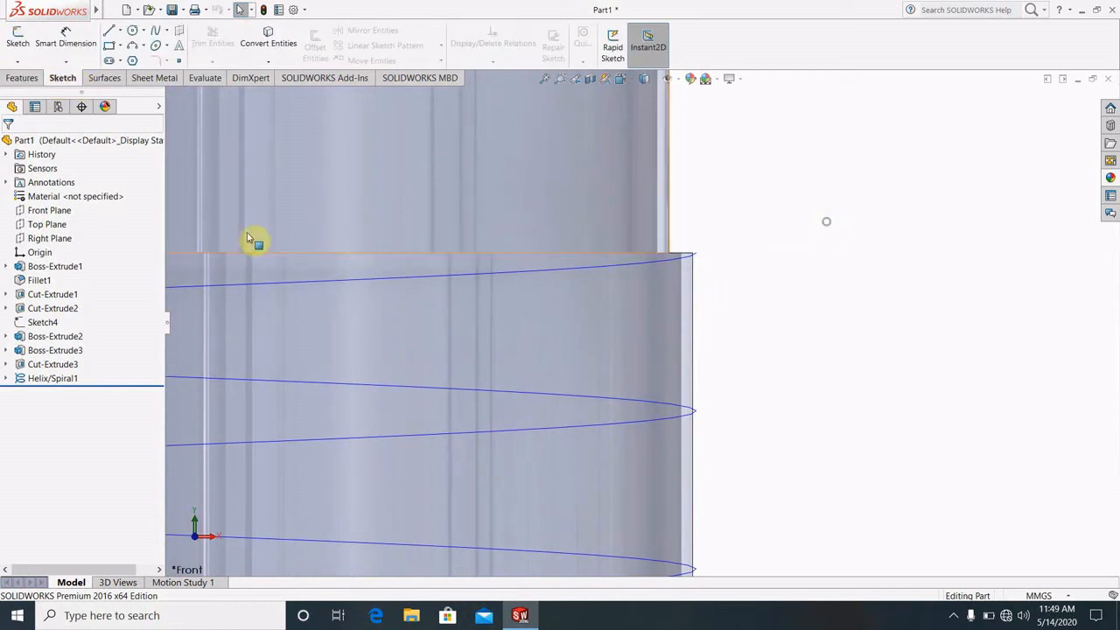
pyautogui.click(59, 217)
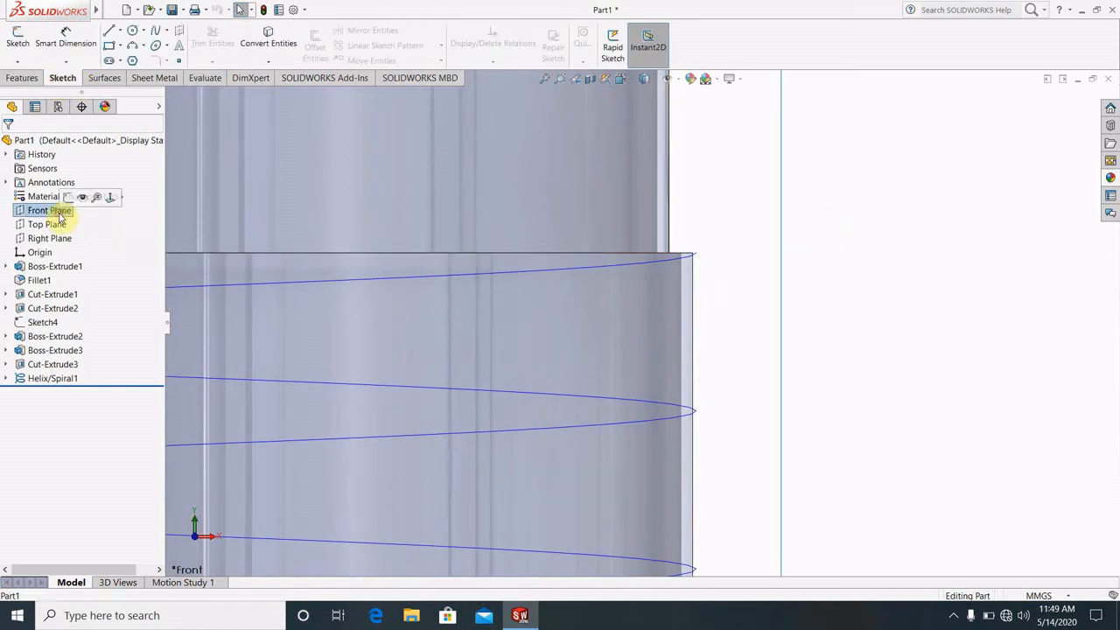
pyautogui.click(67, 198)
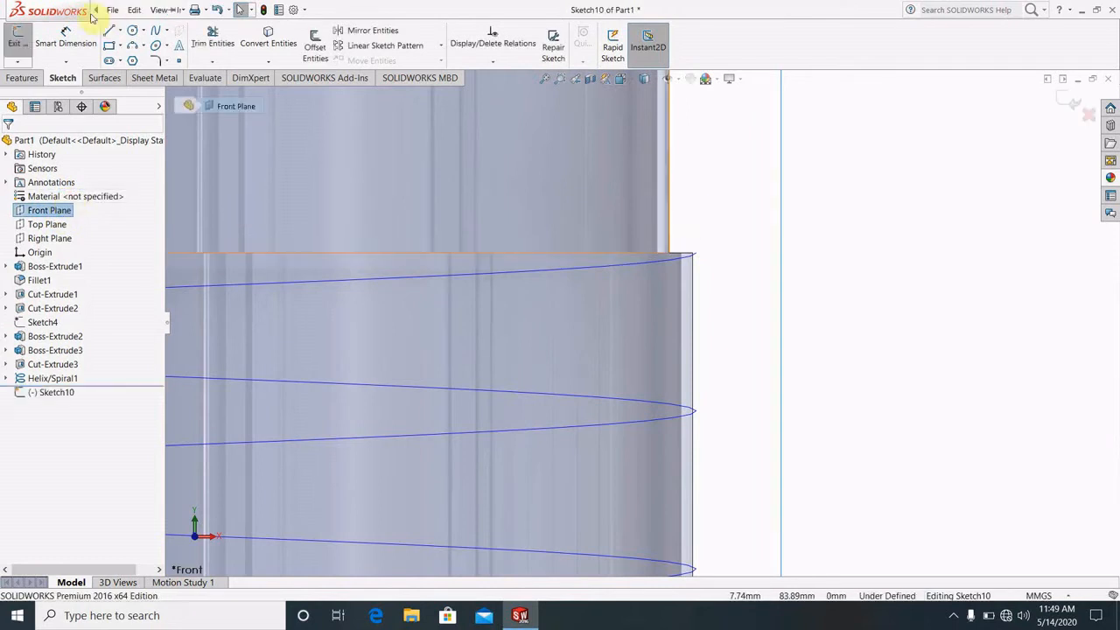
pyautogui.click(109, 36)
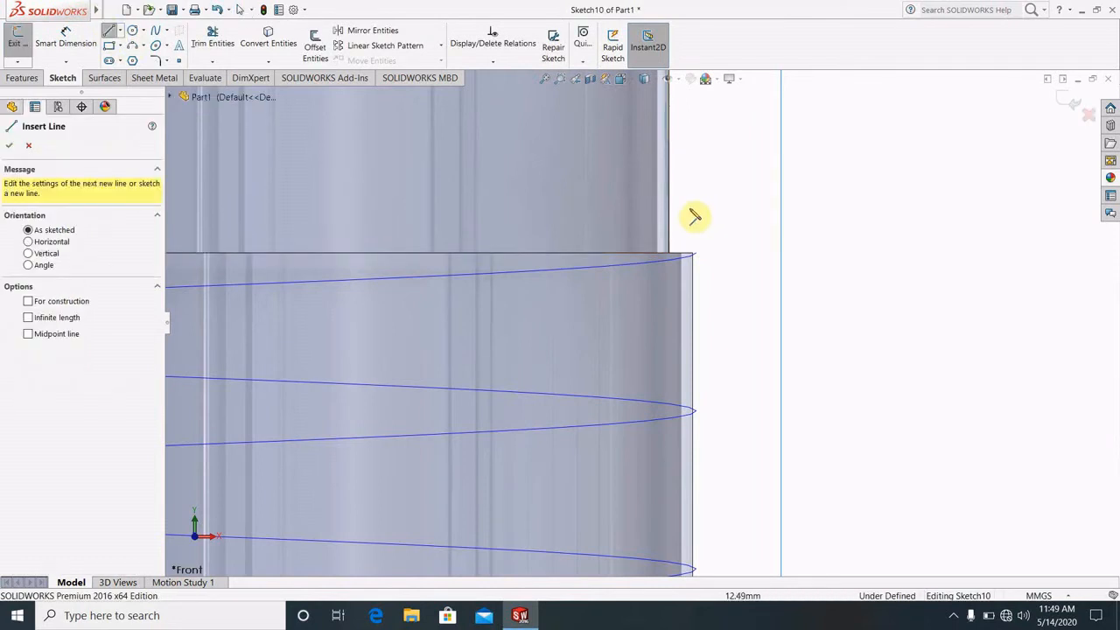
pyautogui.click(120, 46)
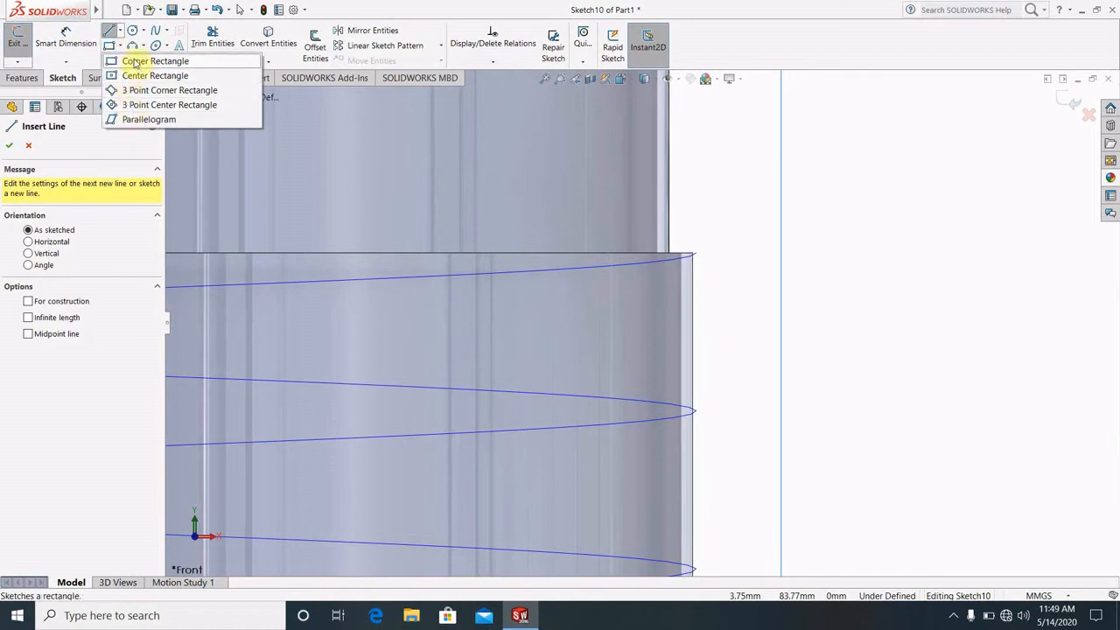
pyautogui.moveTo(77, 69)
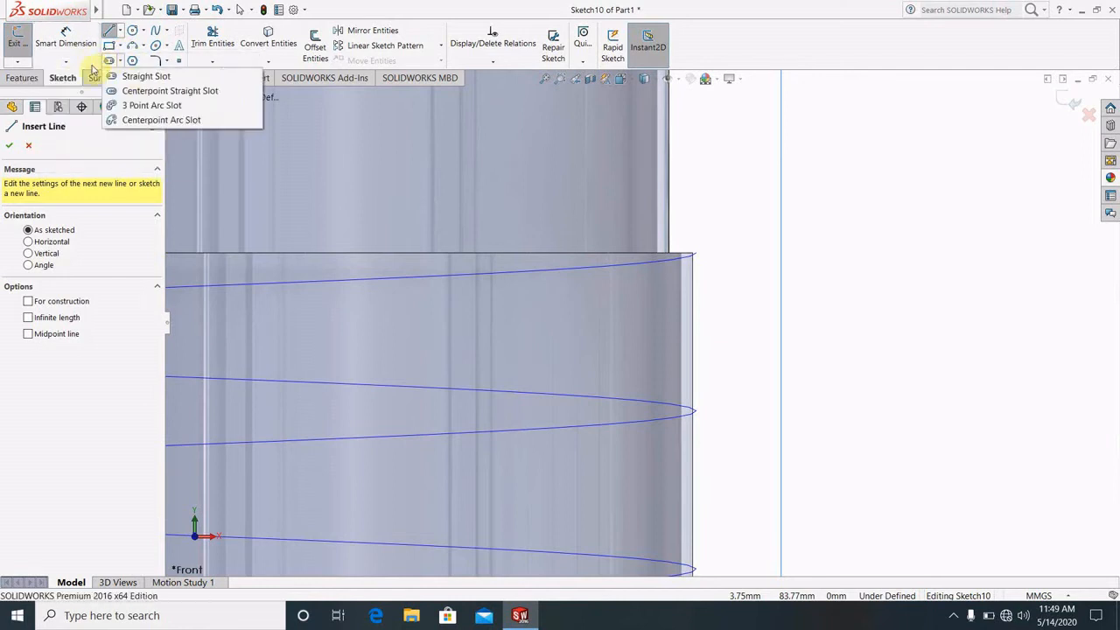
pyautogui.moveTo(142, 31)
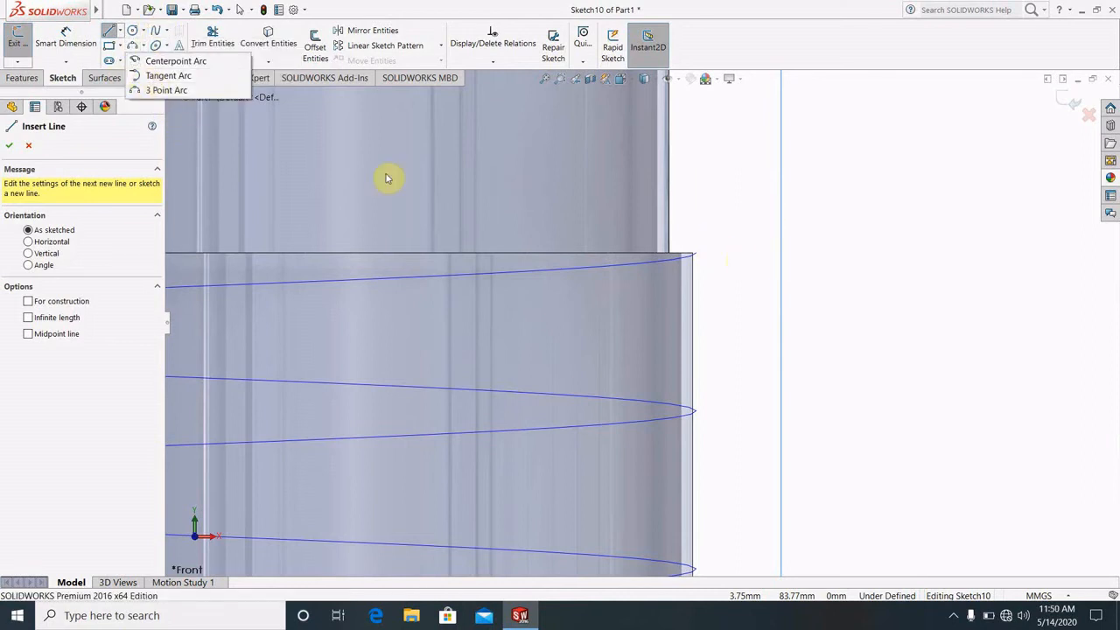
pyautogui.click(110, 32)
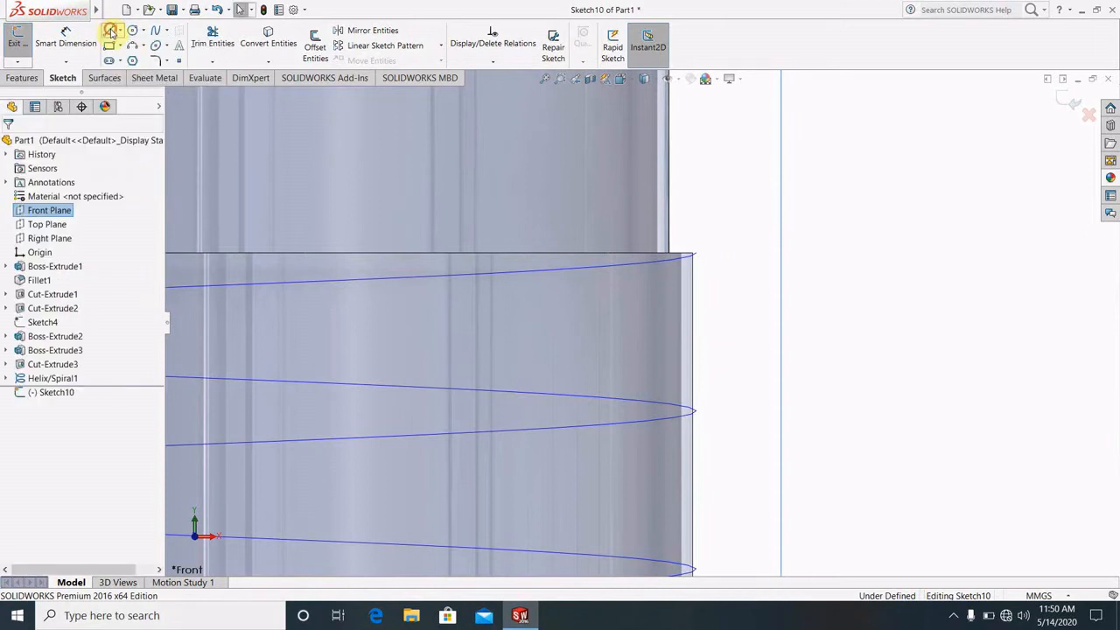
# Sketch a closed triangle just outside the helix start, with a vertical inner side and sloped sides about 1.06 mm long.
pyautogui.click(110, 31)
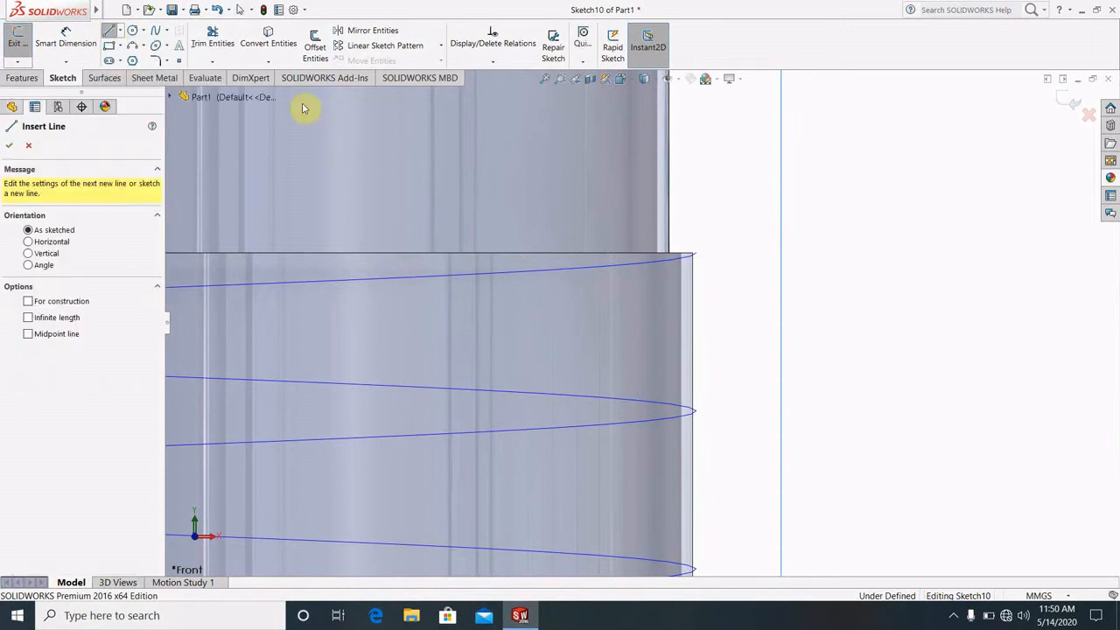
pyautogui.click(711, 230)
pyautogui.click(710, 282)
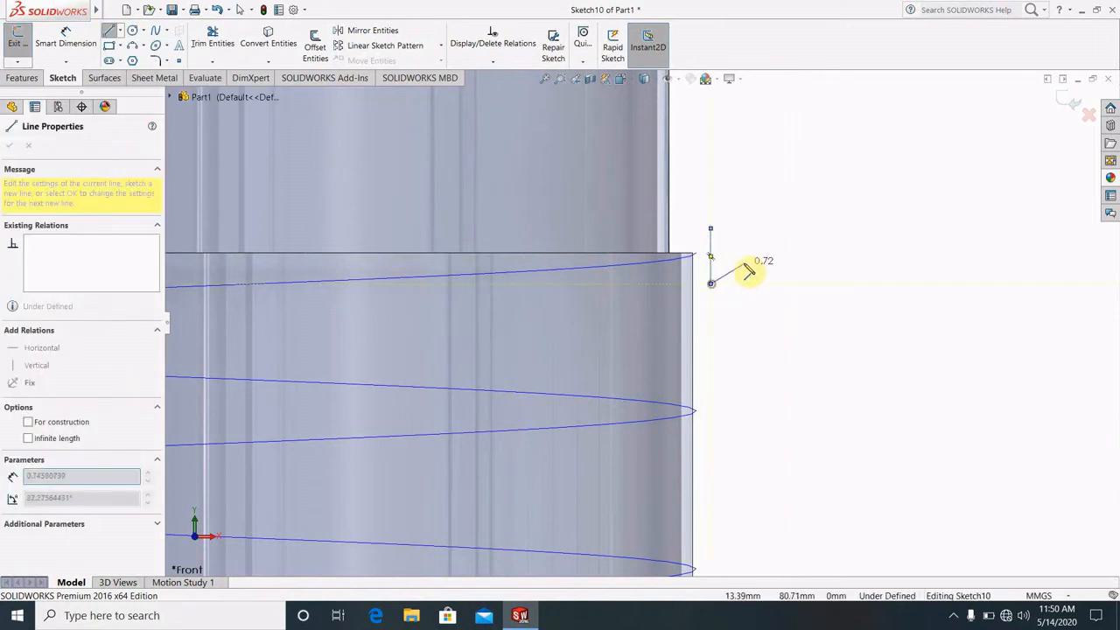
pyautogui.click(759, 257)
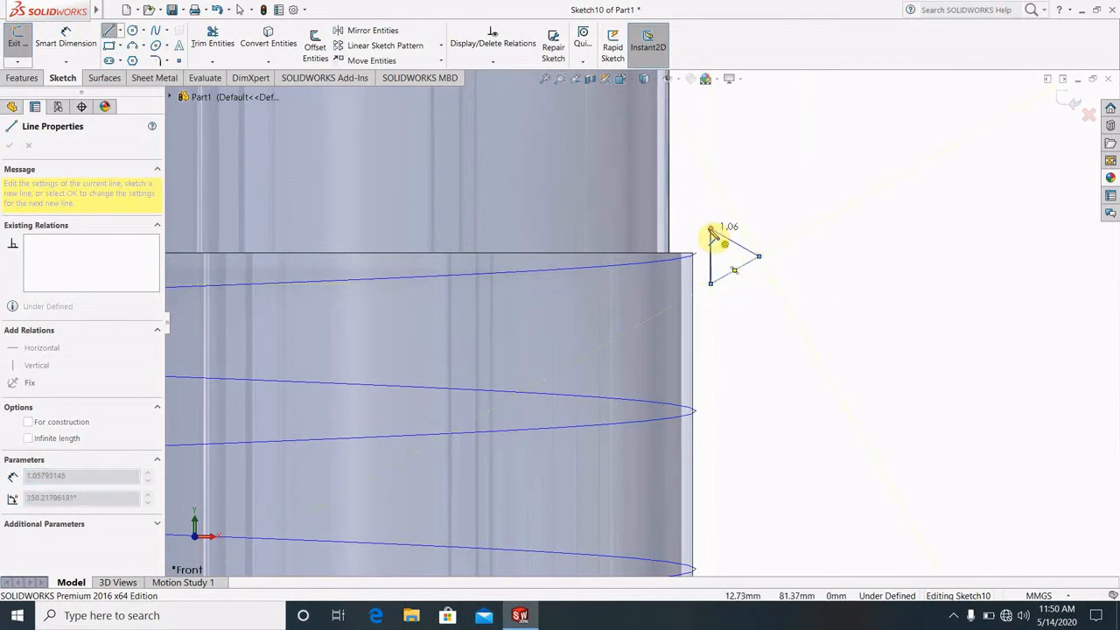
pyautogui.click(712, 231)
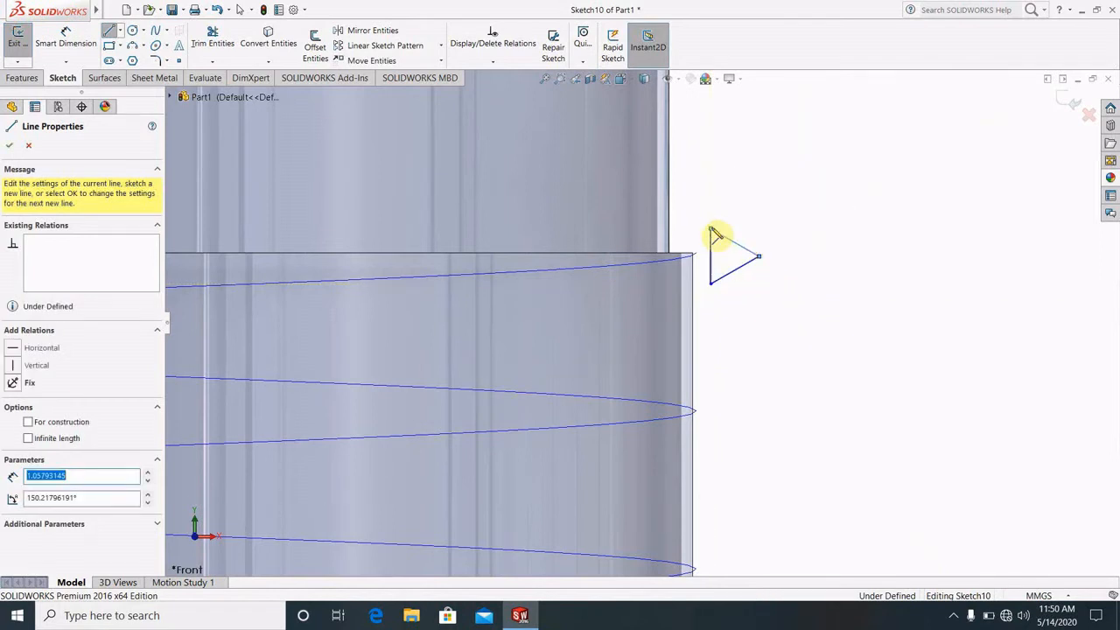
pyautogui.press('Escape')
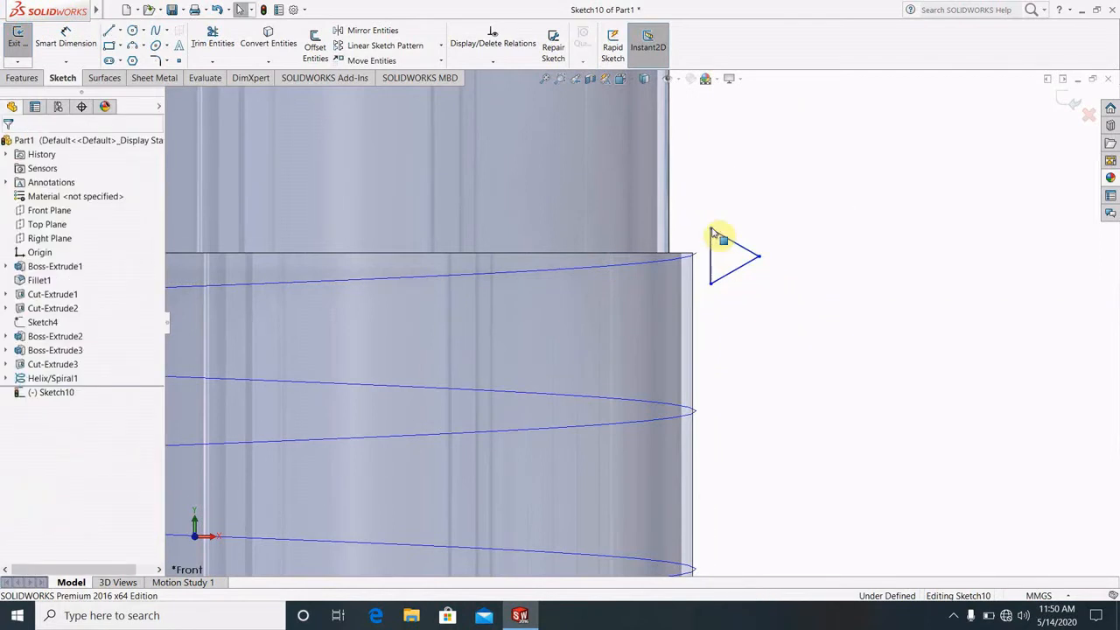
# Dimension the triangle's lower sloped side to 2 mm and the horizontal span of its upper side to 2 mm.
pyautogui.click(63, 41)
pyautogui.click(777, 317)
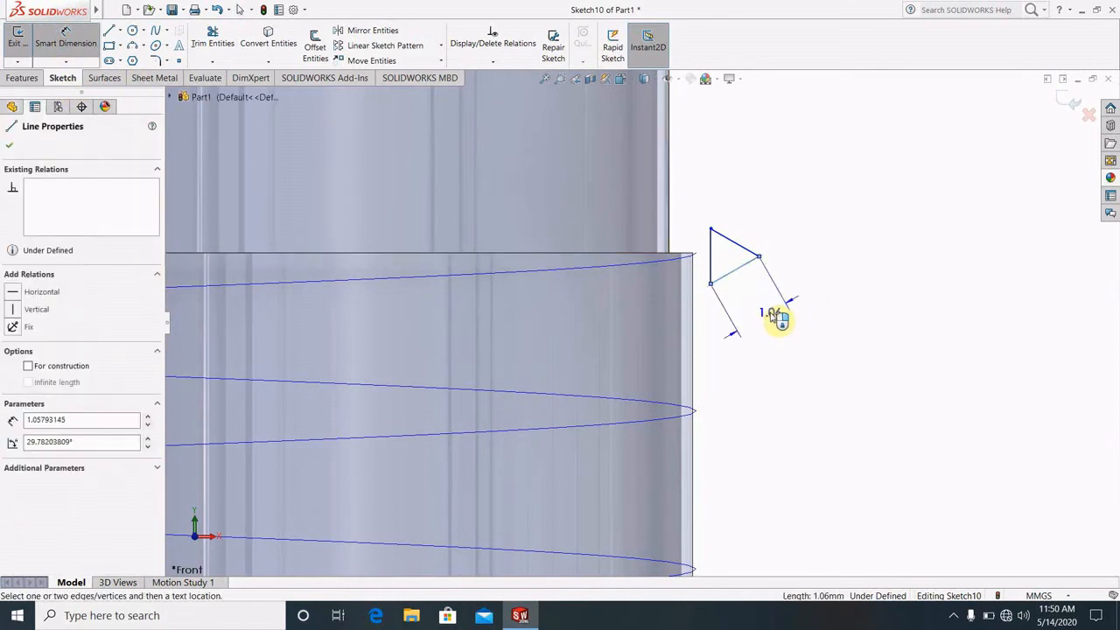
pyautogui.click(778, 316)
pyautogui.press('Return')
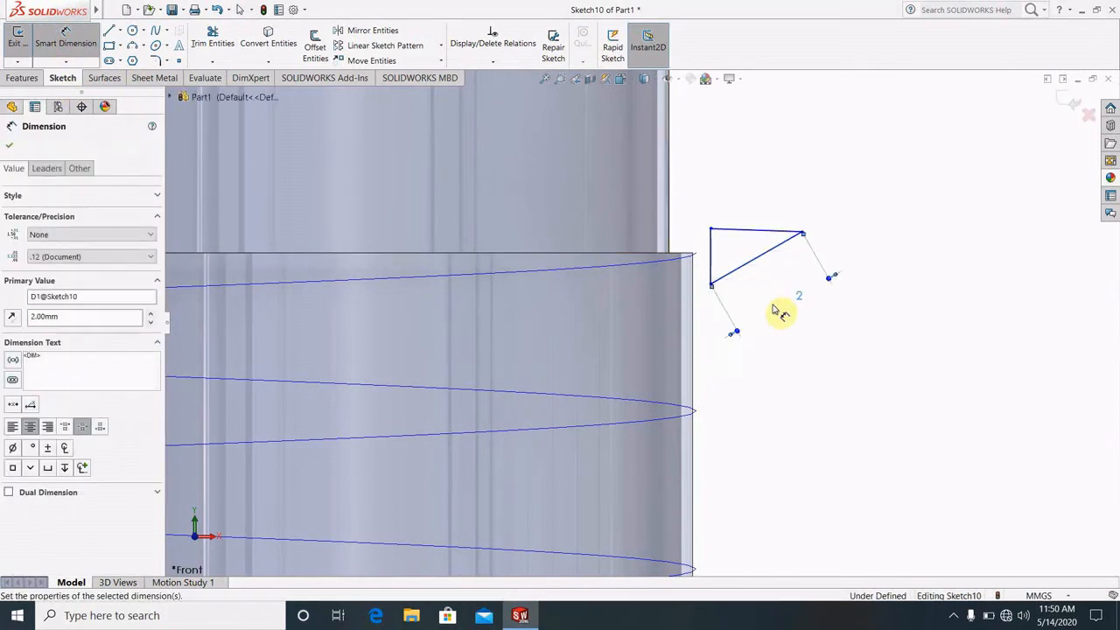
pyautogui.click(845, 368)
pyautogui.click(758, 235)
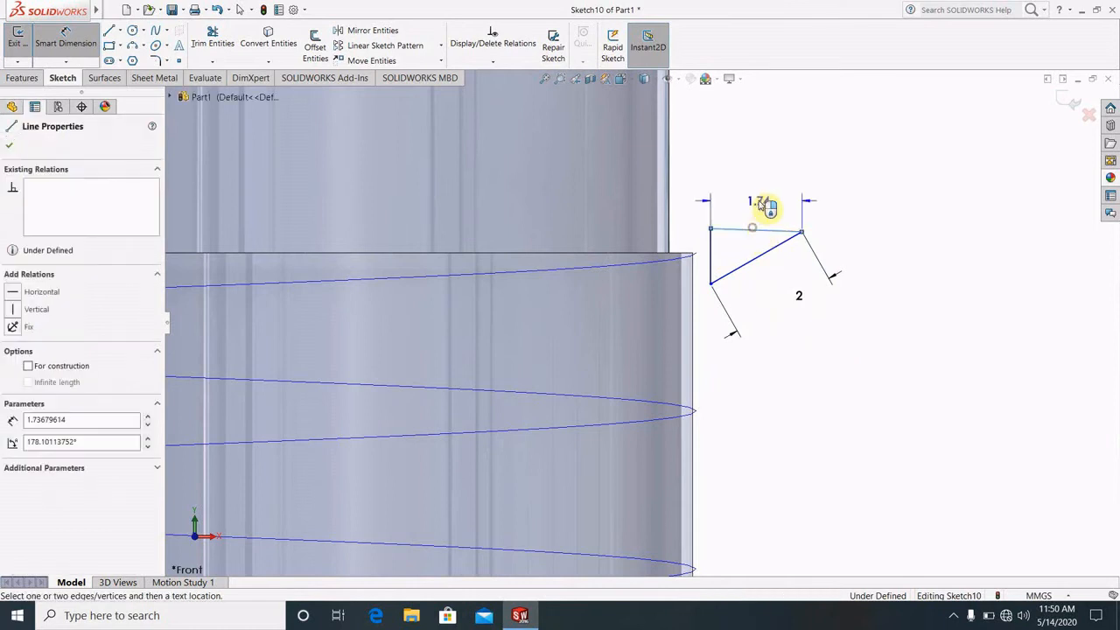
pyautogui.click(768, 202)
pyautogui.write('2')
pyautogui.press('Return')
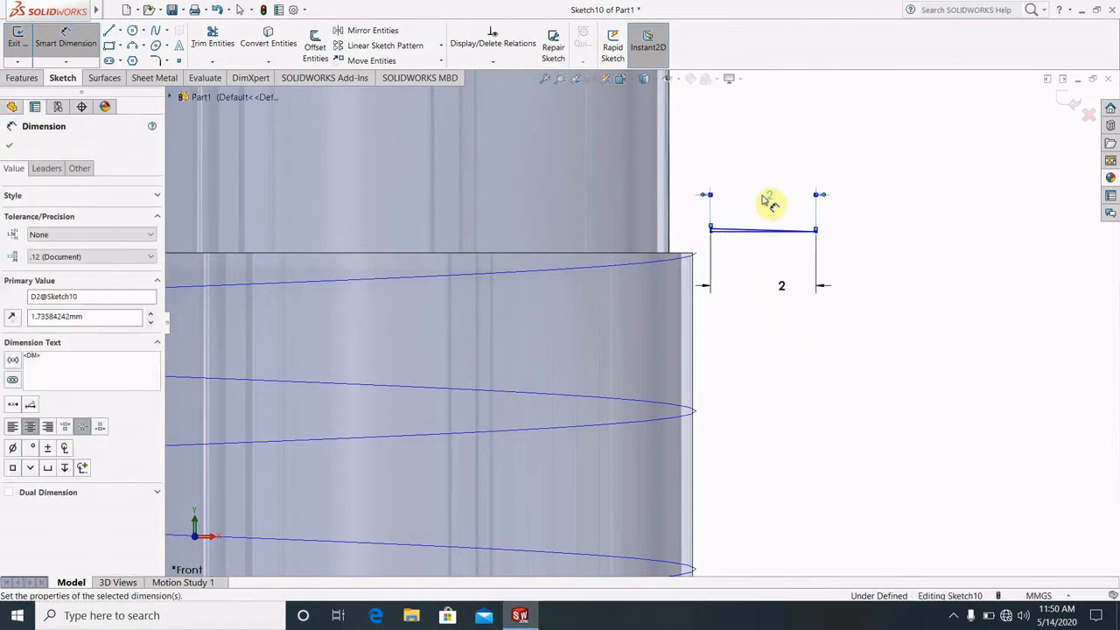
pyautogui.click(925, 318)
# Set the length of the triangle's short vertical side to 2 mm.
pyautogui.scroll(-5, 716, 243)
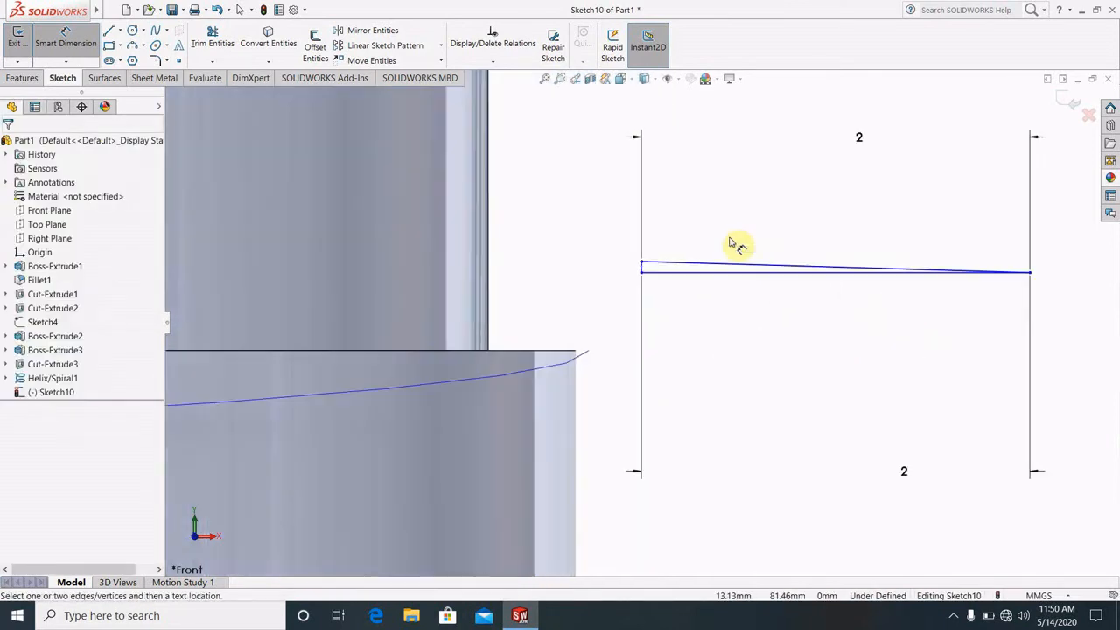
pyautogui.click(595, 296)
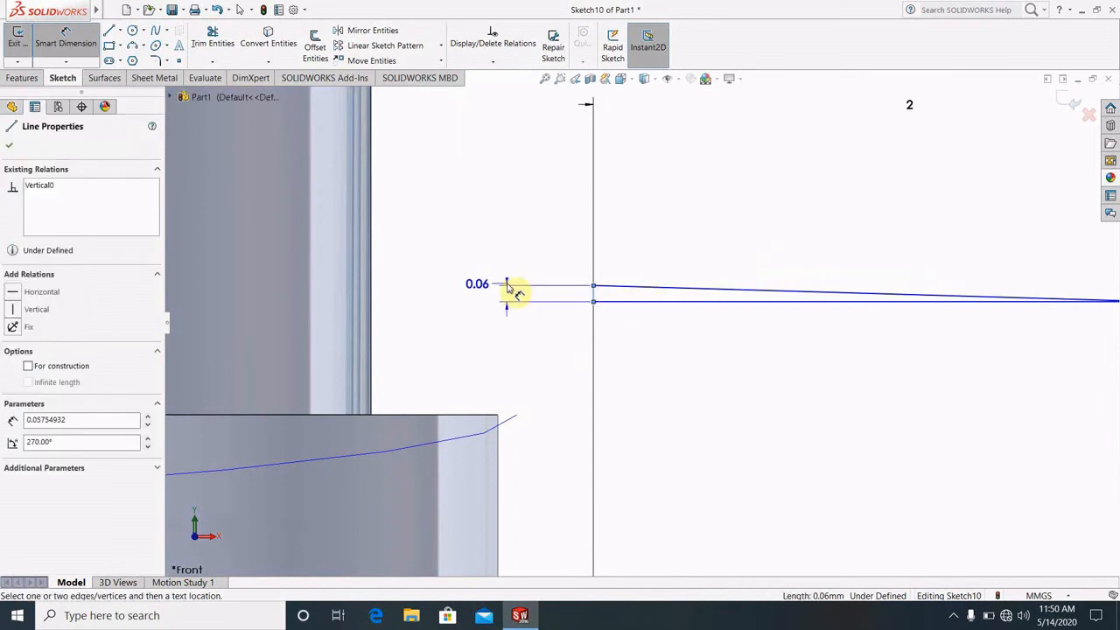
pyautogui.click(508, 297)
pyautogui.write('2')
pyautogui.press('Return')
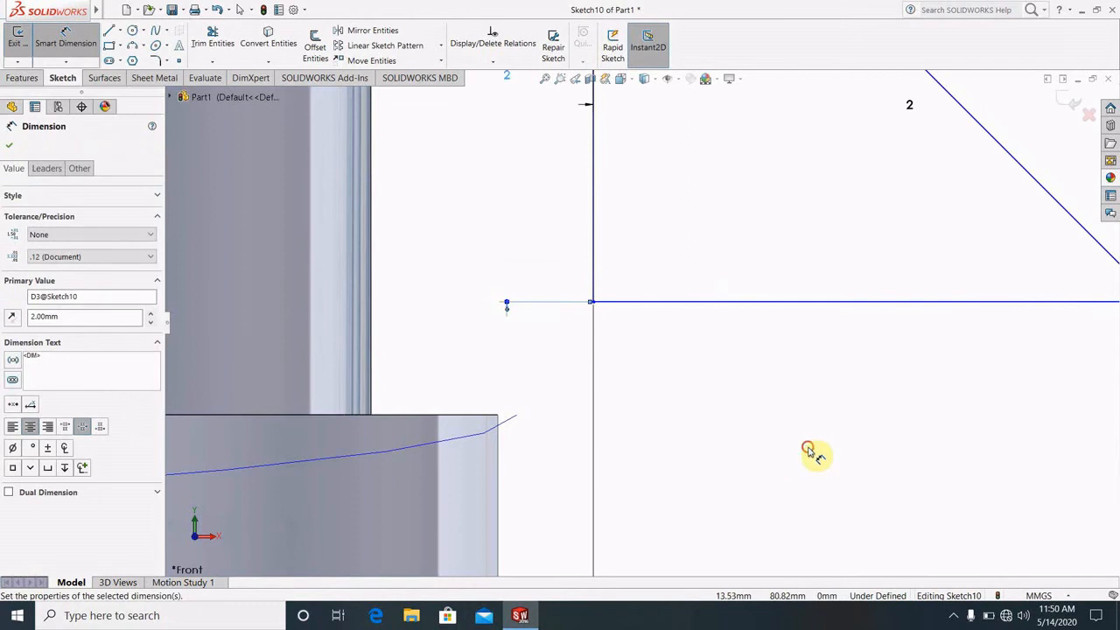
pyautogui.click(808, 450)
pyautogui.scroll(5, 812, 450)
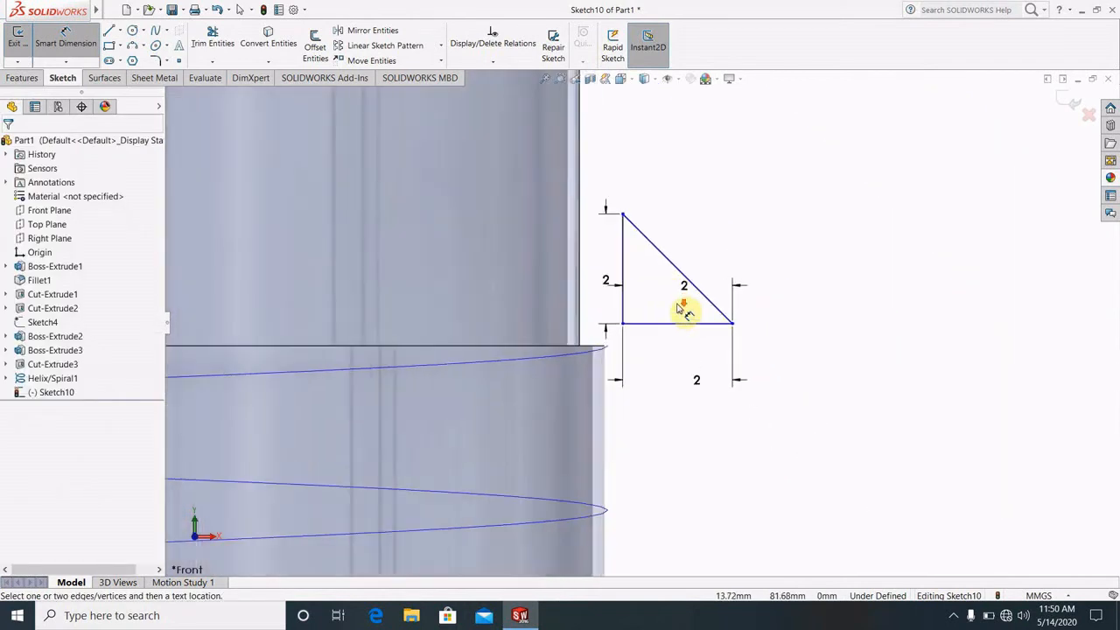
pyautogui.scroll(-2, 683, 310)
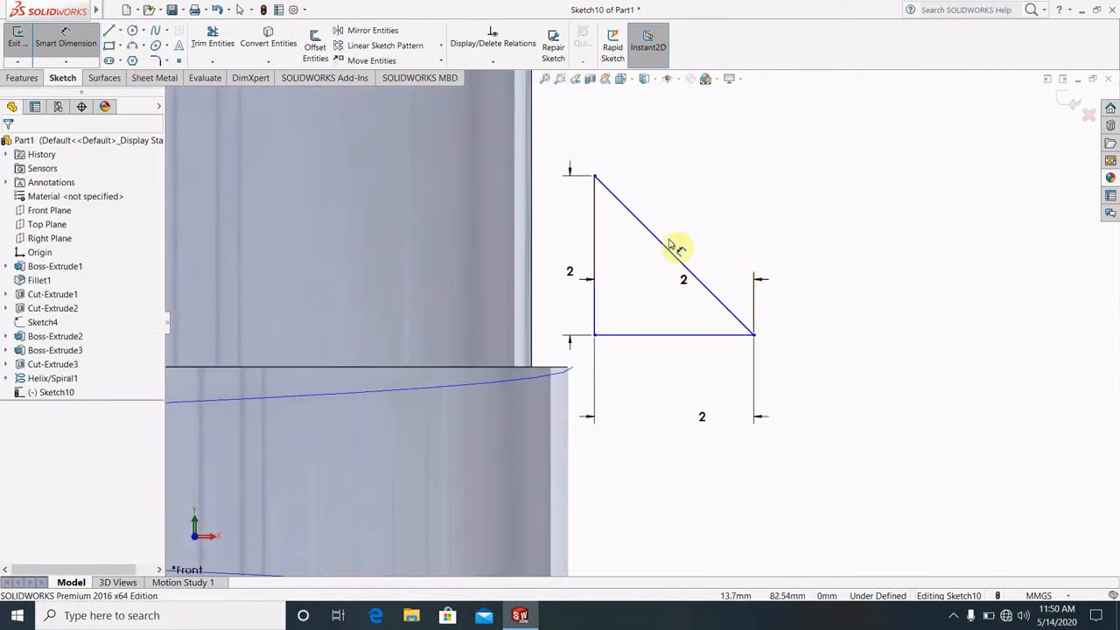
# Try to dimension the angle between the triangle's sloped and horizontal sides, and trim away the whole triangle.
pyautogui.click(713, 298)
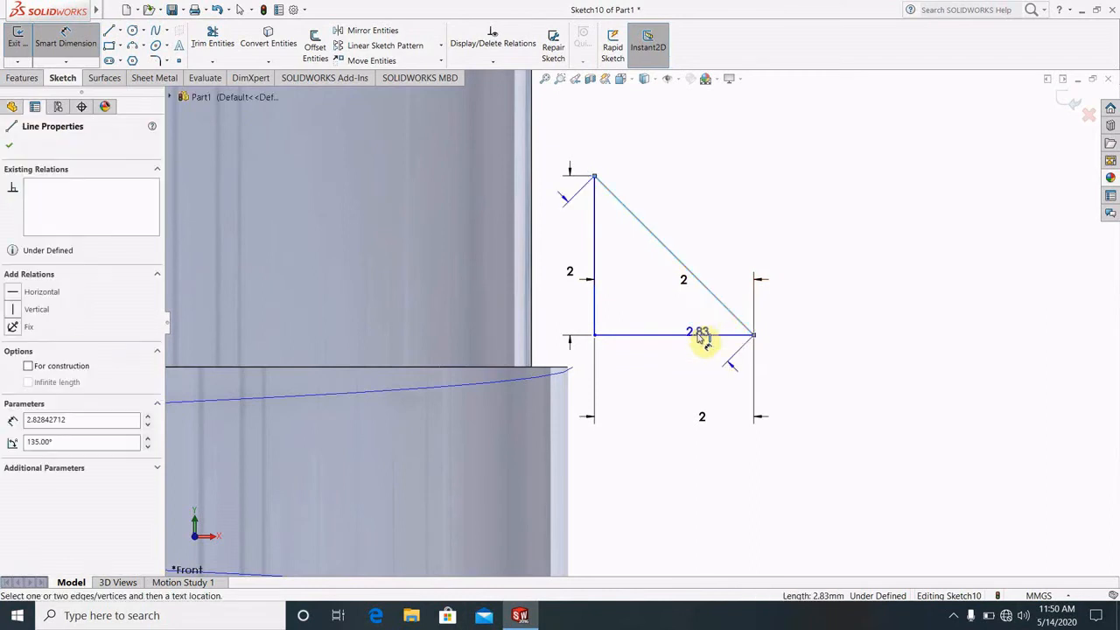
pyautogui.click(701, 335)
pyautogui.click(689, 308)
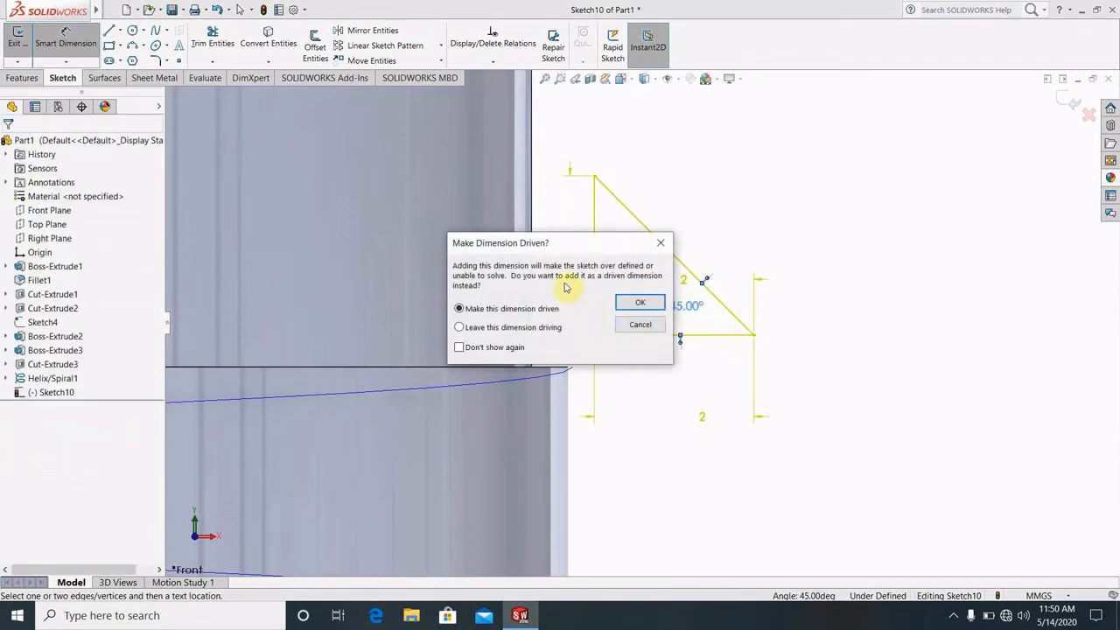
pyautogui.click(662, 244)
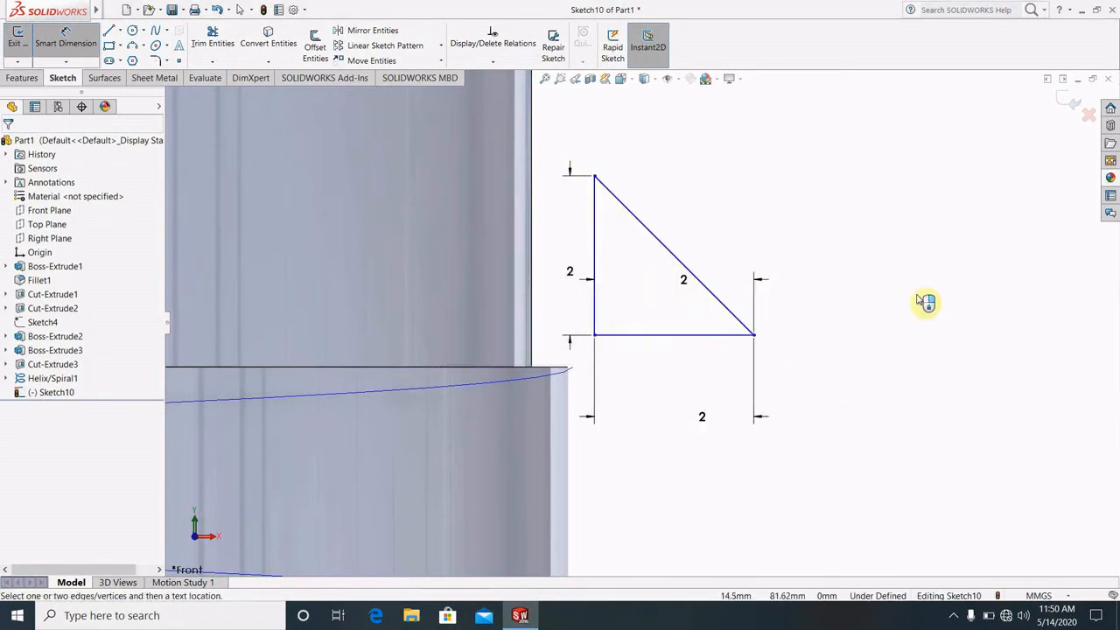
pyautogui.click(215, 41)
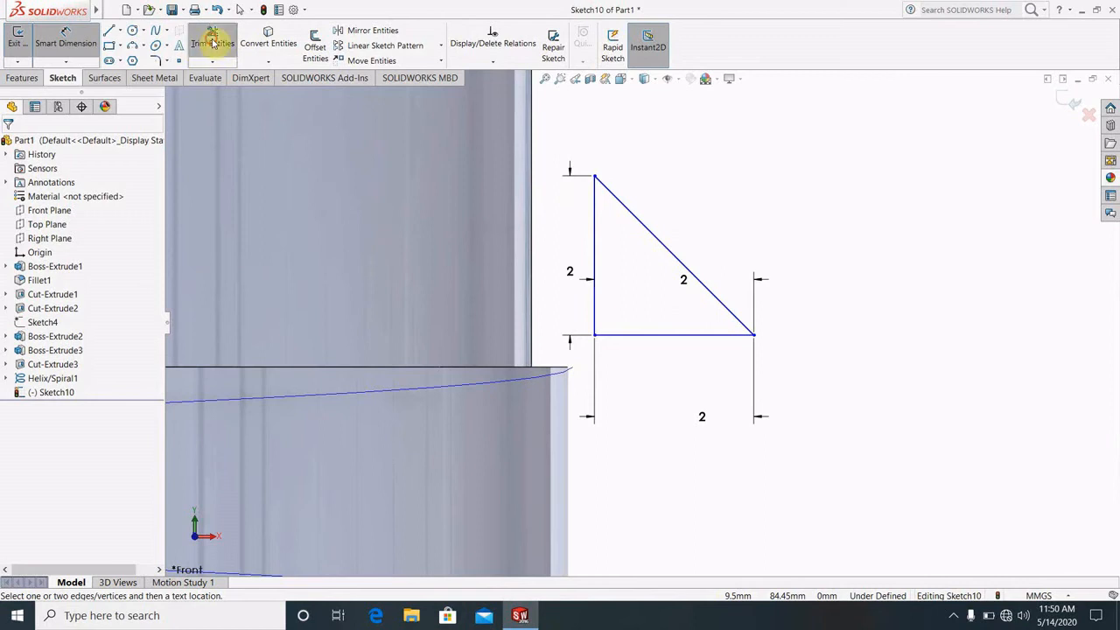
pyautogui.moveTo(745, 195)
pyautogui.mouseDown()
pyautogui.moveTo(645, 349)
pyautogui.moveTo(583, 253)
pyautogui.mouseUp()
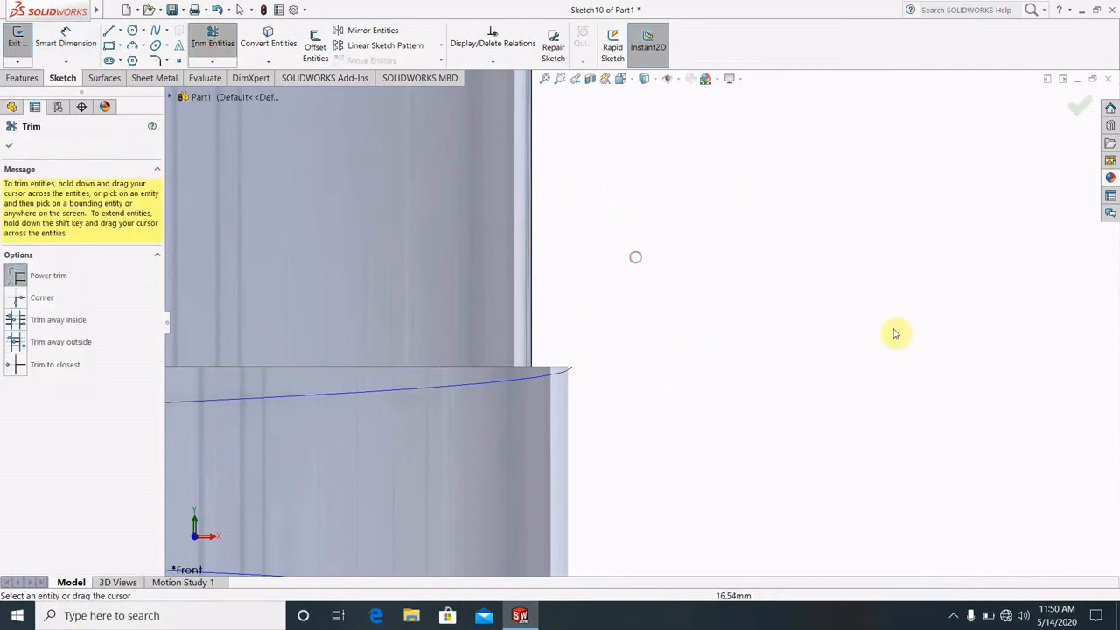
# Sketch a closed triangle with its tip facing the helix start and a vertical outer side about 0.78 mm long.
pyautogui.click(110, 30)
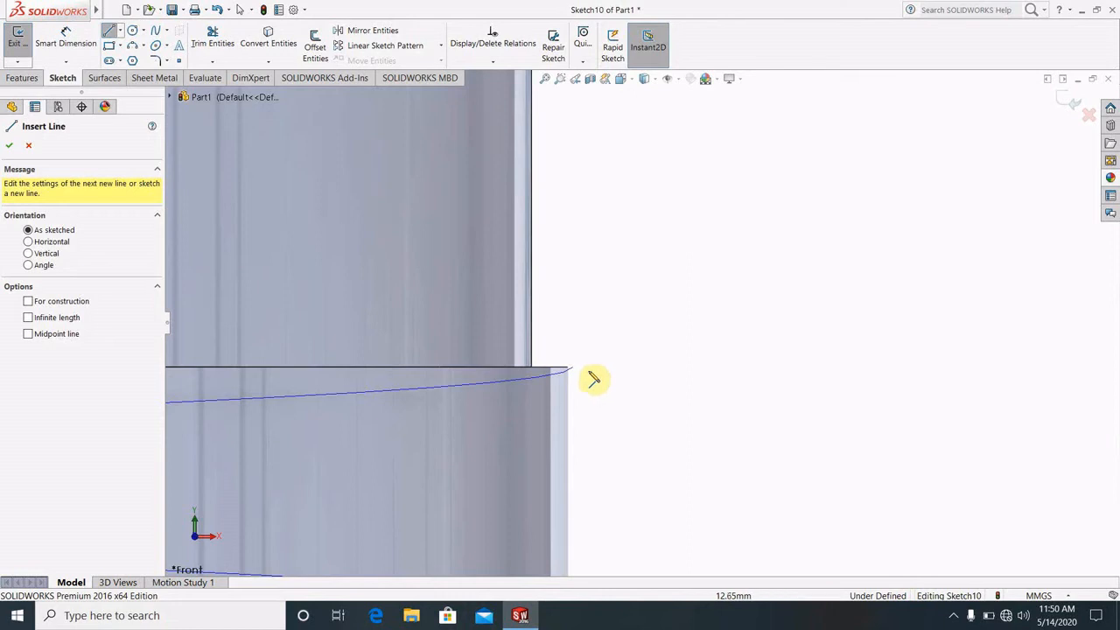
pyautogui.click(581, 368)
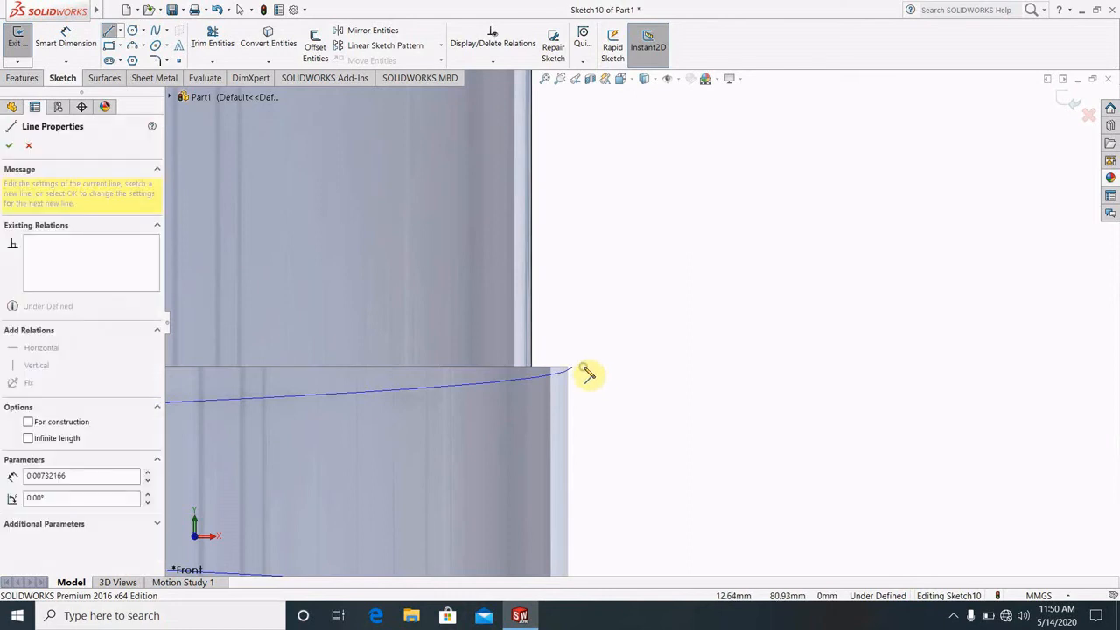
pyautogui.click(618, 331)
pyautogui.click(619, 391)
pyautogui.click(584, 366)
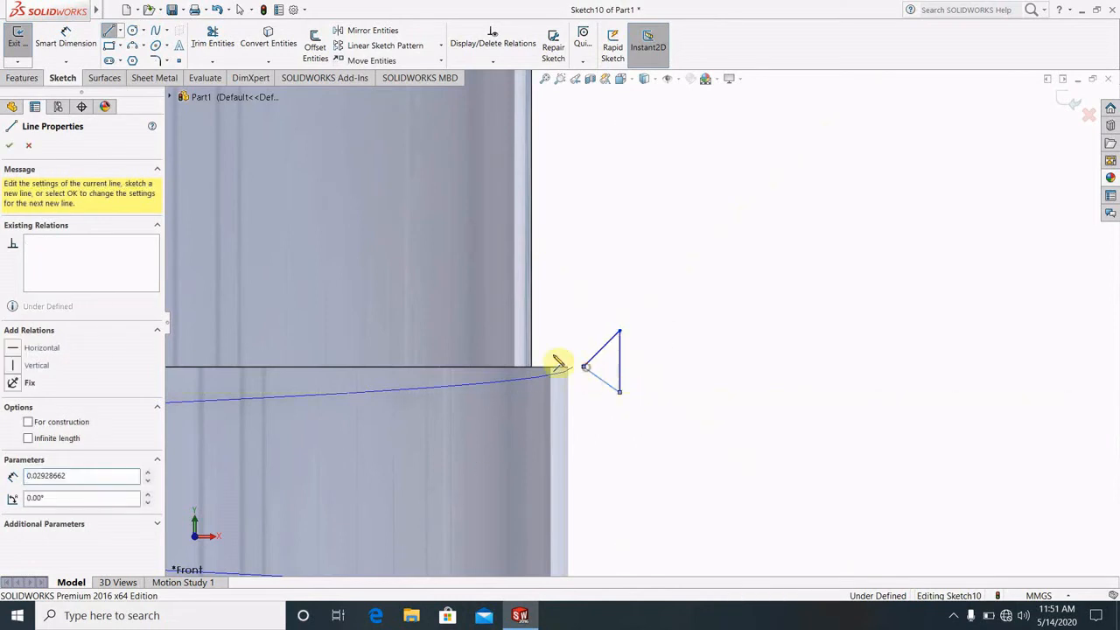
# Set the length of the triangle's lower sloped side to 2 mm.
pyautogui.click(50, 39)
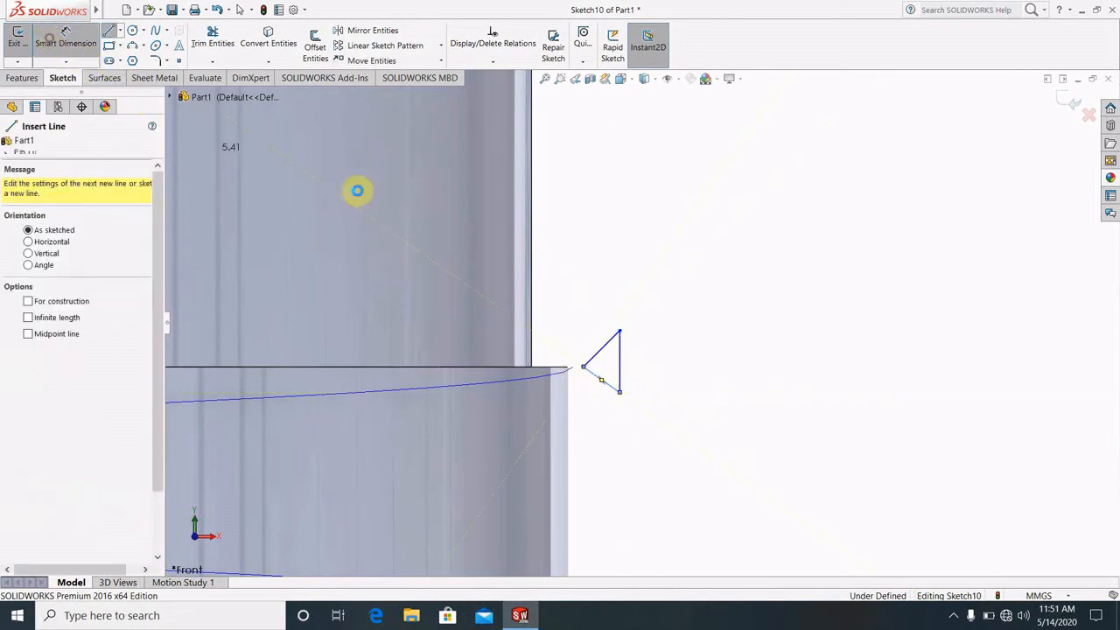
pyautogui.click(601, 382)
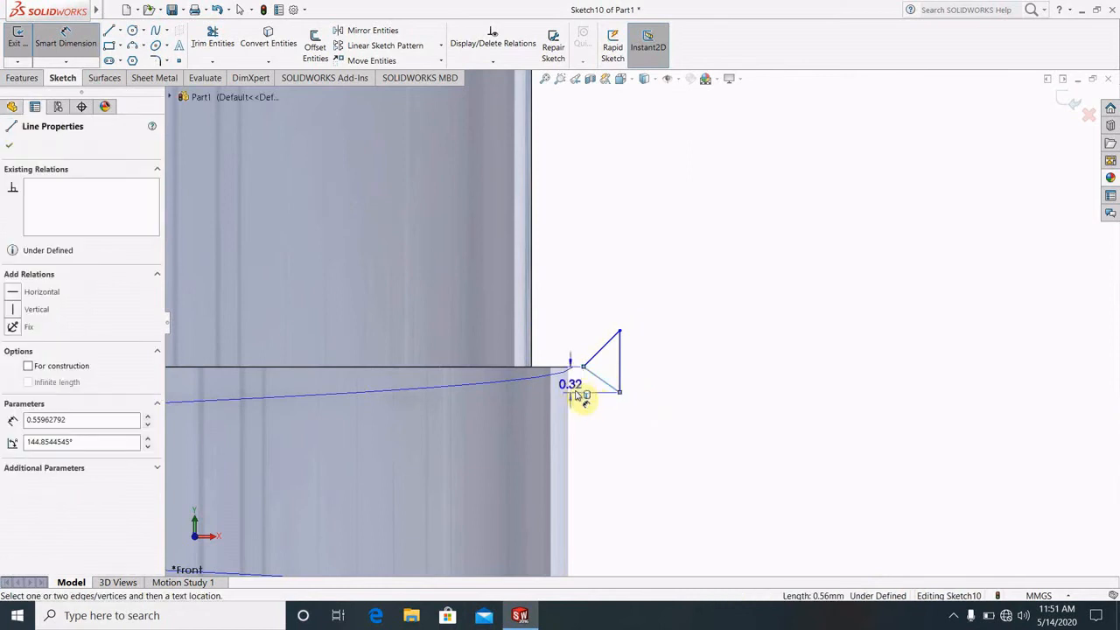
pyautogui.click(588, 396)
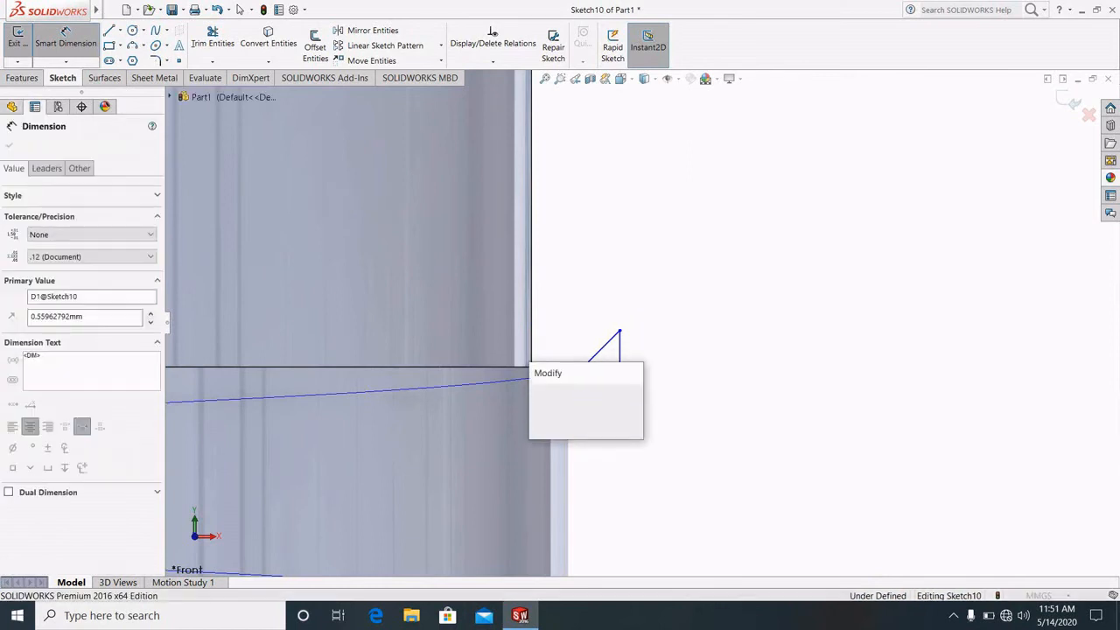
pyautogui.write('2')
pyautogui.press('Return')
pyautogui.click(691, 438)
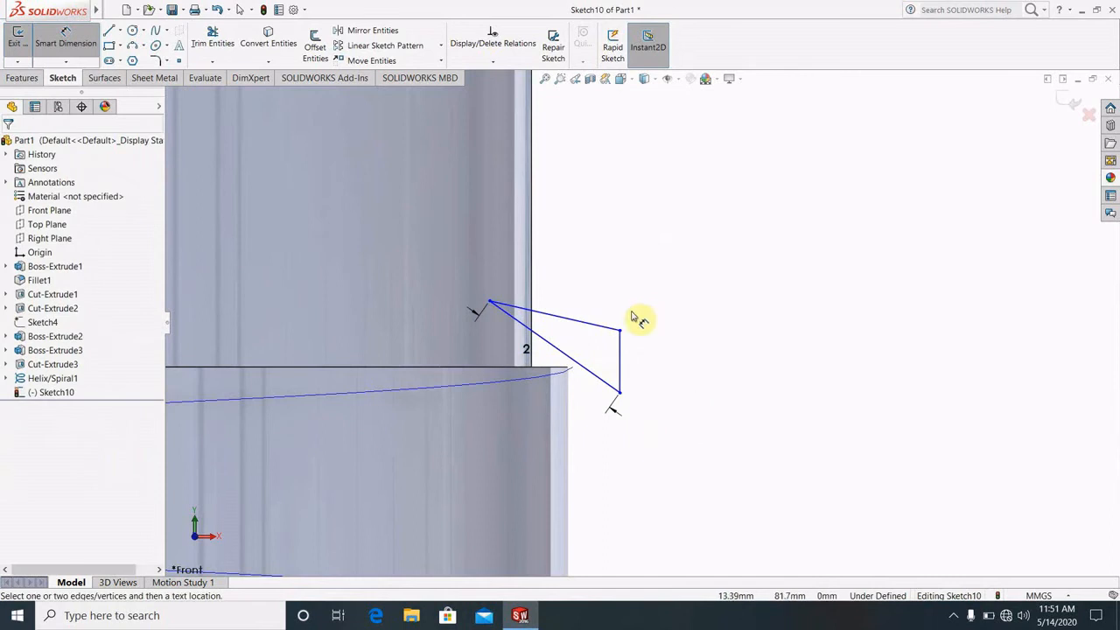
# Dimension the horizontal span of the triangle's upper sloped side and set its vertical side to 2 mm.
pyautogui.click(583, 323)
pyautogui.click(595, 291)
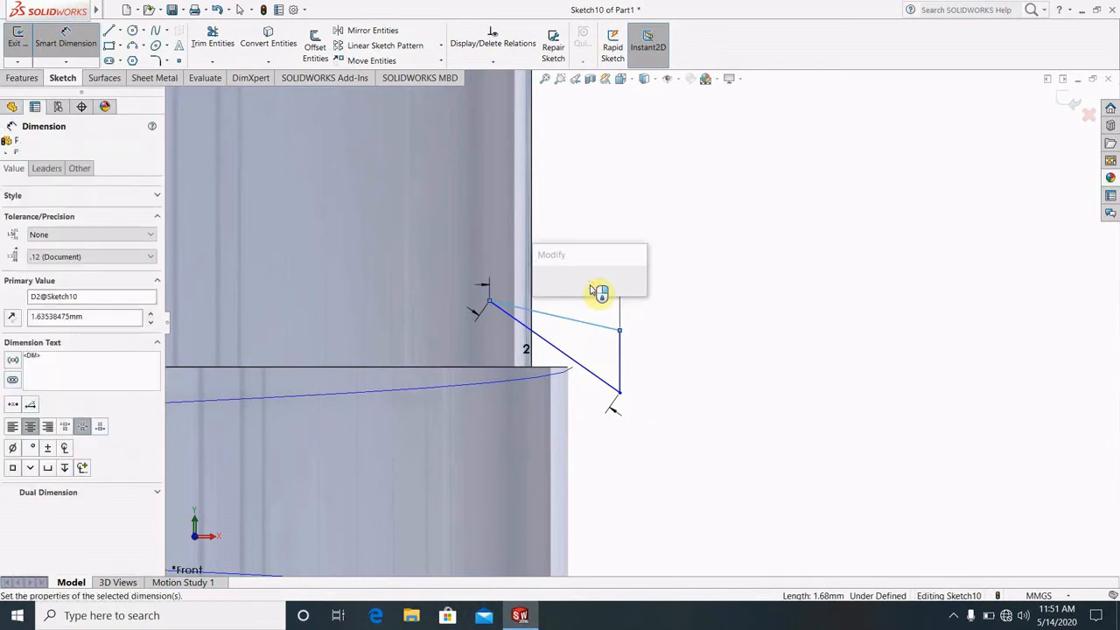
pyautogui.click(717, 361)
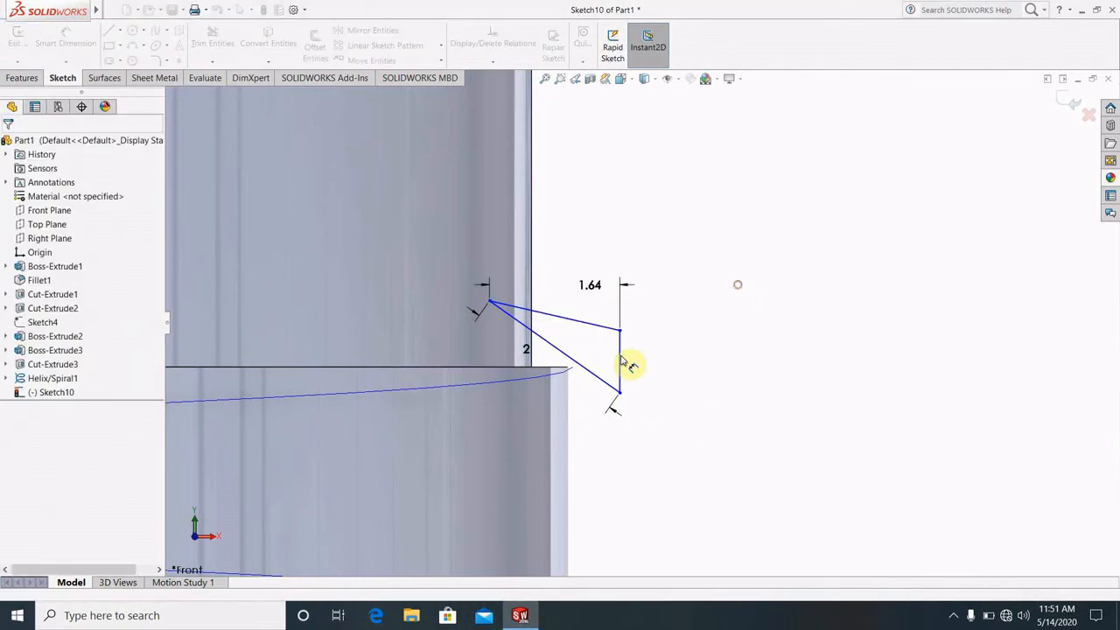
pyautogui.click(661, 358)
pyautogui.click(663, 358)
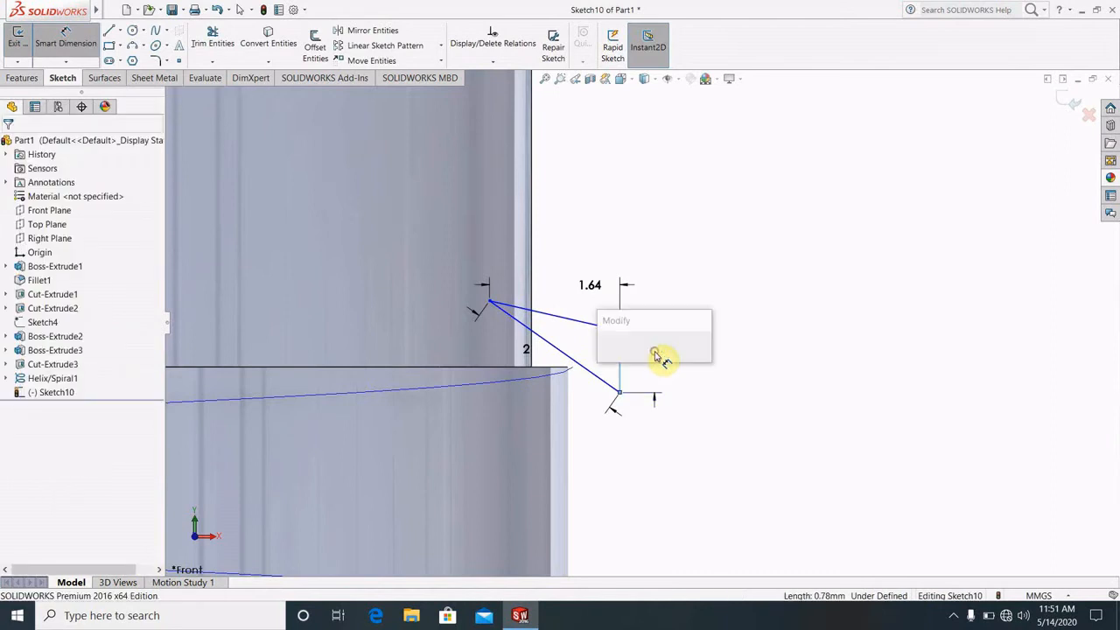
pyautogui.write('2')
pyautogui.press('Return')
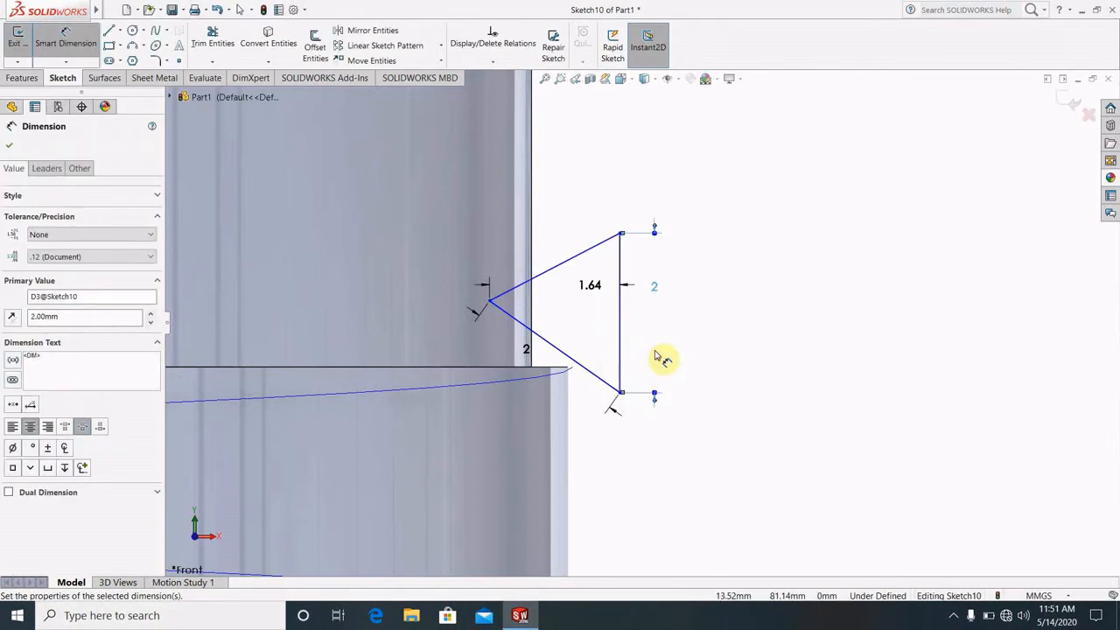
# Try to dimension the angle between the triangle's two sloped sides.
pyautogui.click(64, 38)
pyautogui.click(546, 276)
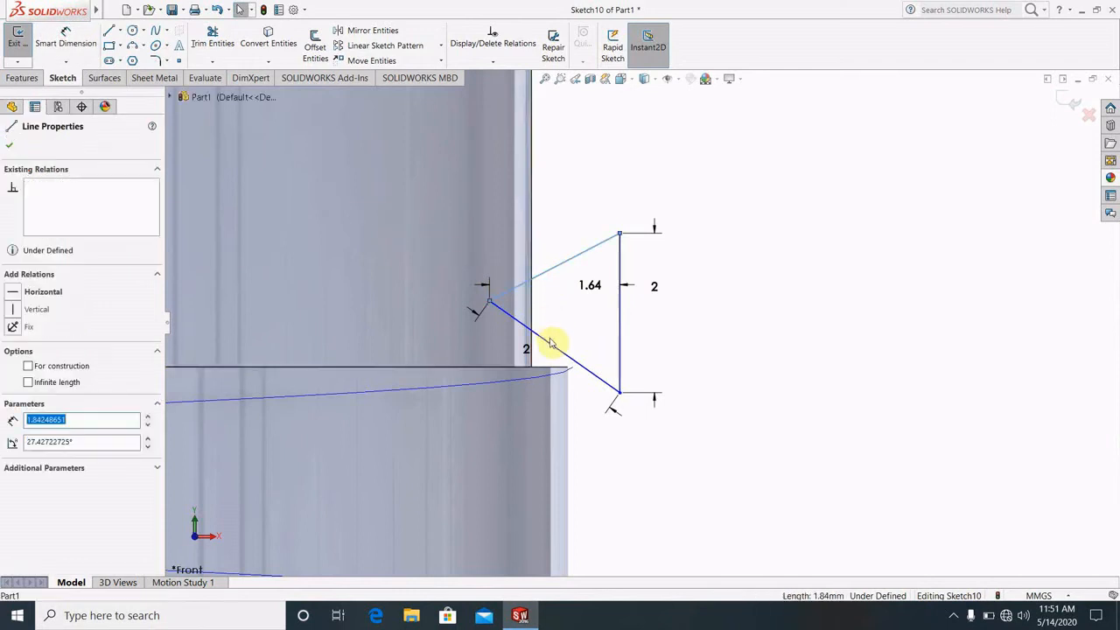
pyautogui.click(550, 344)
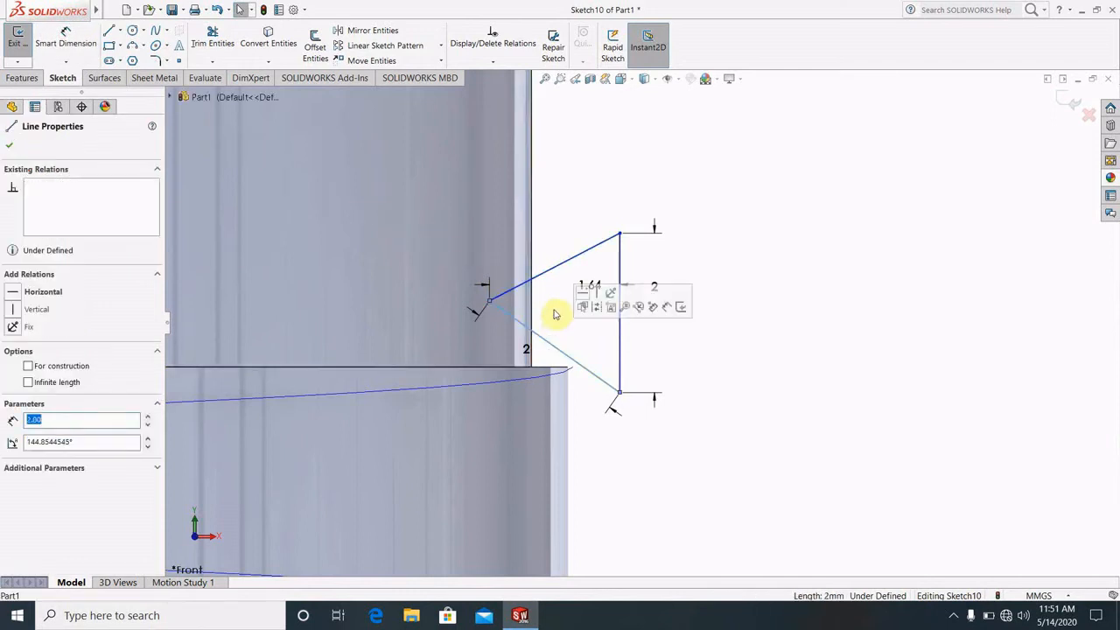
pyautogui.click(18, 137)
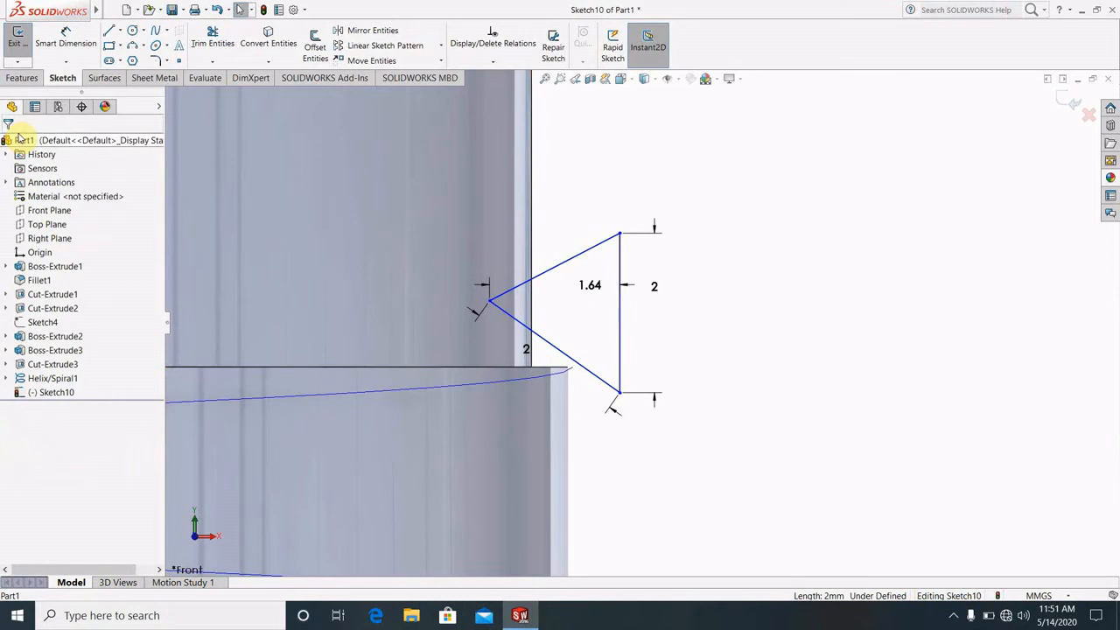
pyautogui.click(65, 40)
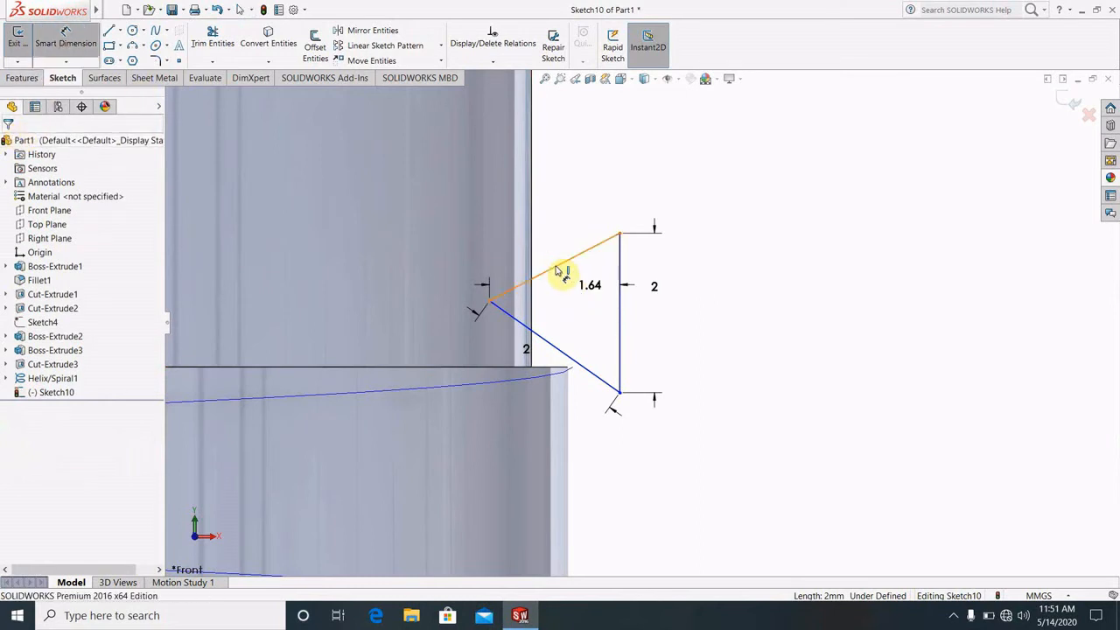
pyautogui.click(561, 273)
pyautogui.click(545, 344)
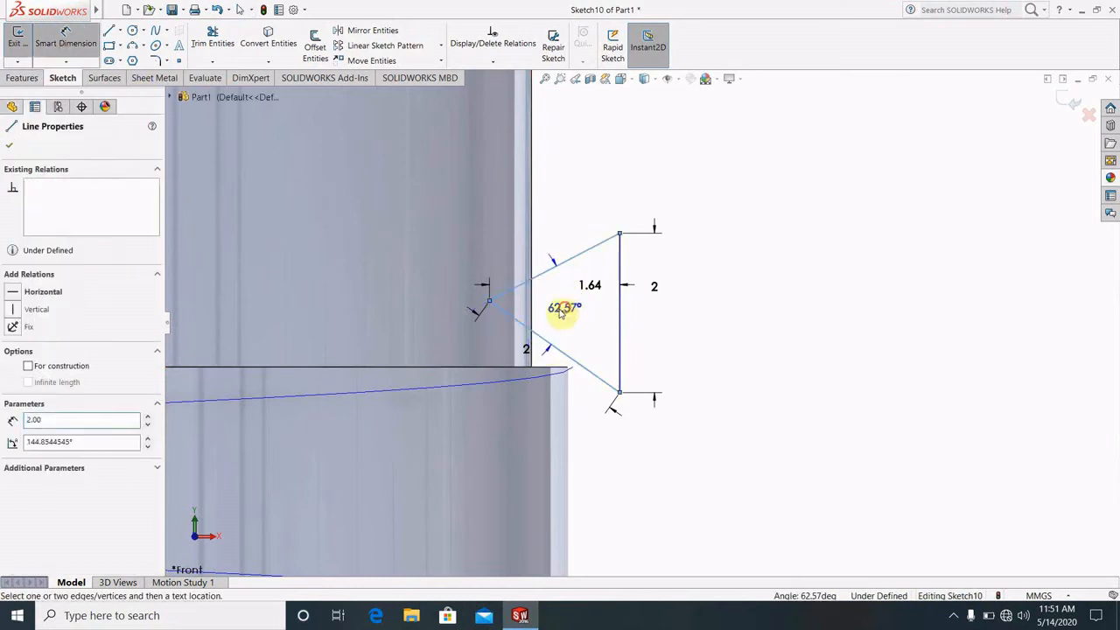
pyautogui.click(561, 312)
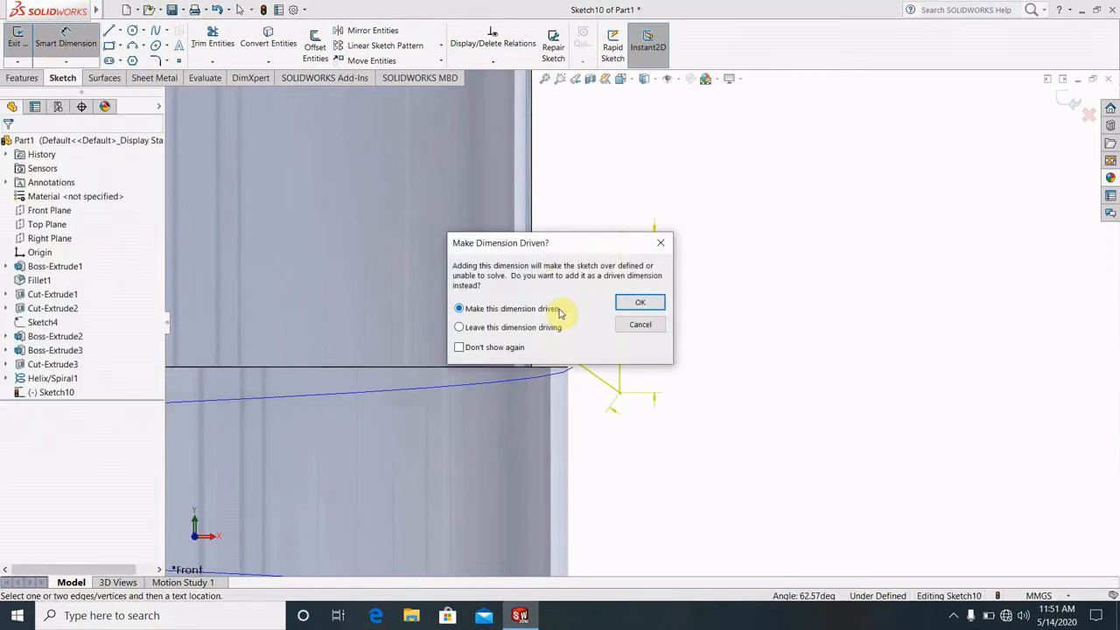
pyautogui.click(660, 244)
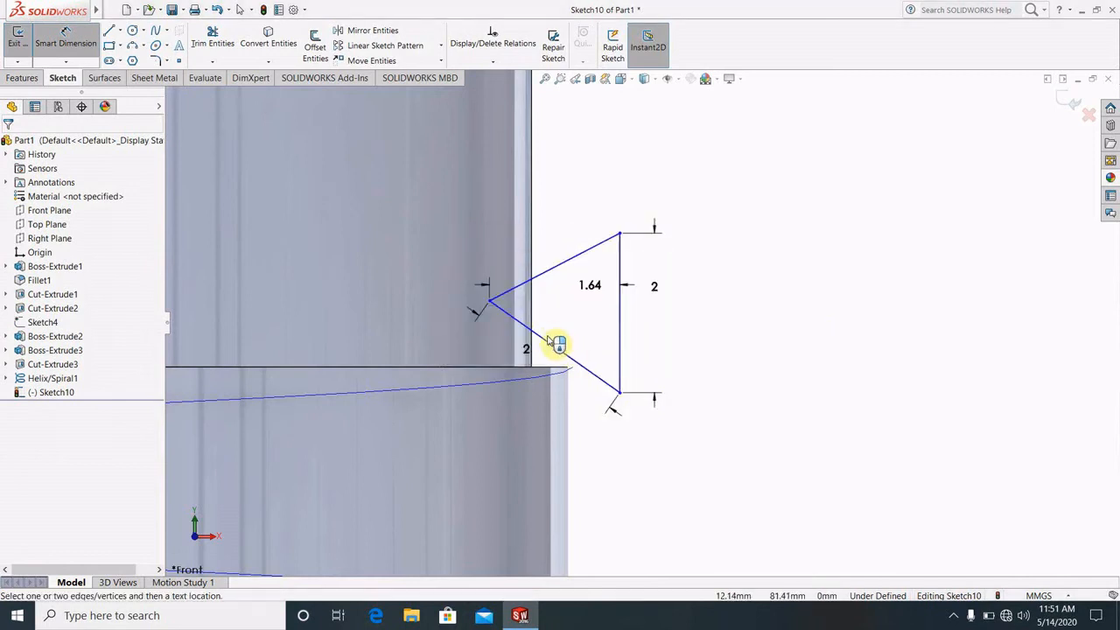
pyautogui.scroll(5, 557, 343)
pyautogui.scroll(-4, 593, 338)
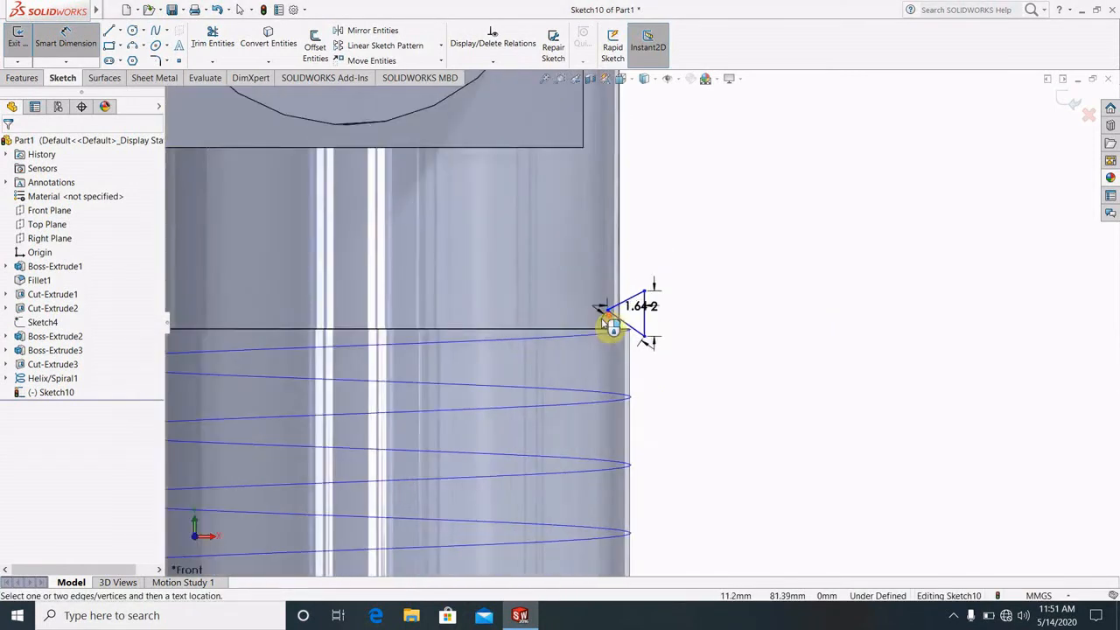
pyautogui.scroll(-5, 610, 326)
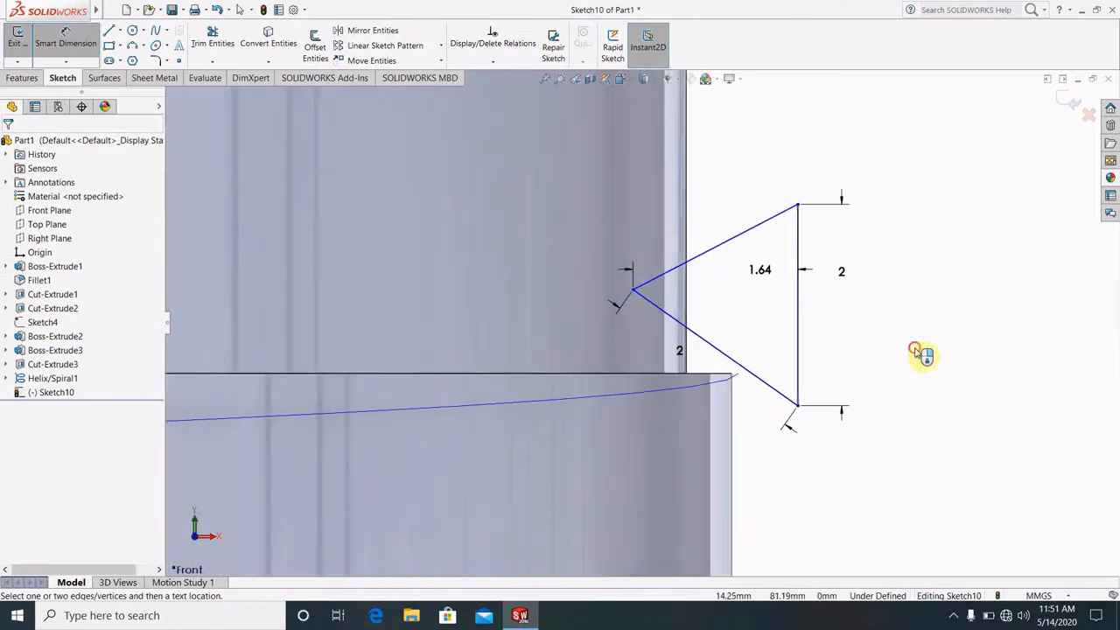
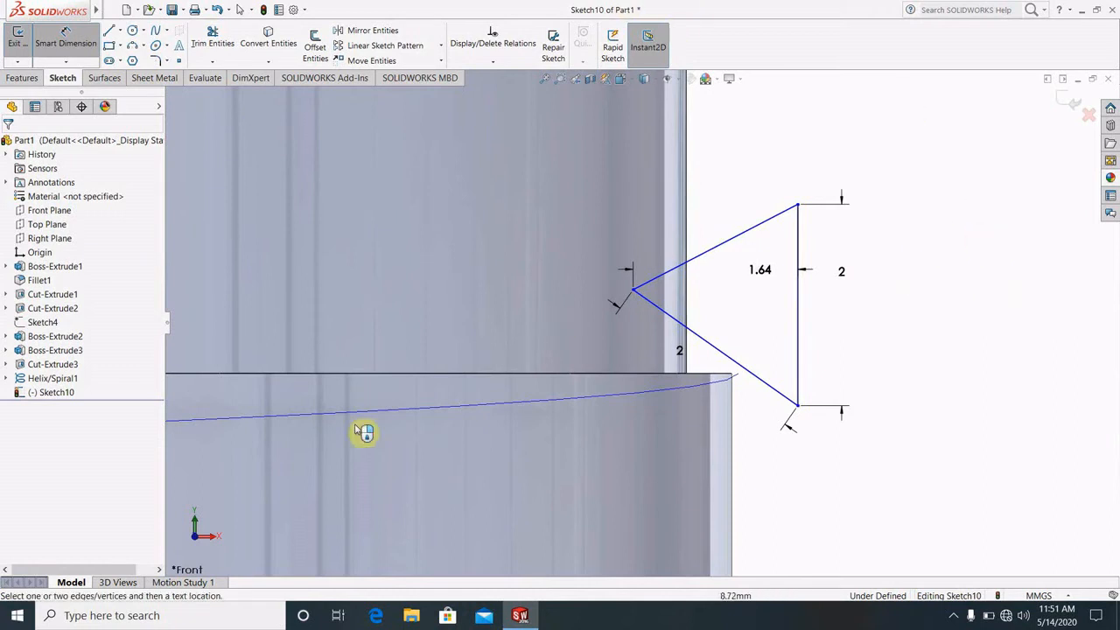
# Set the horizontal distance between the triangle's vertical side and the start point of the helix to 0 mm.
pyautogui.click(799, 329)
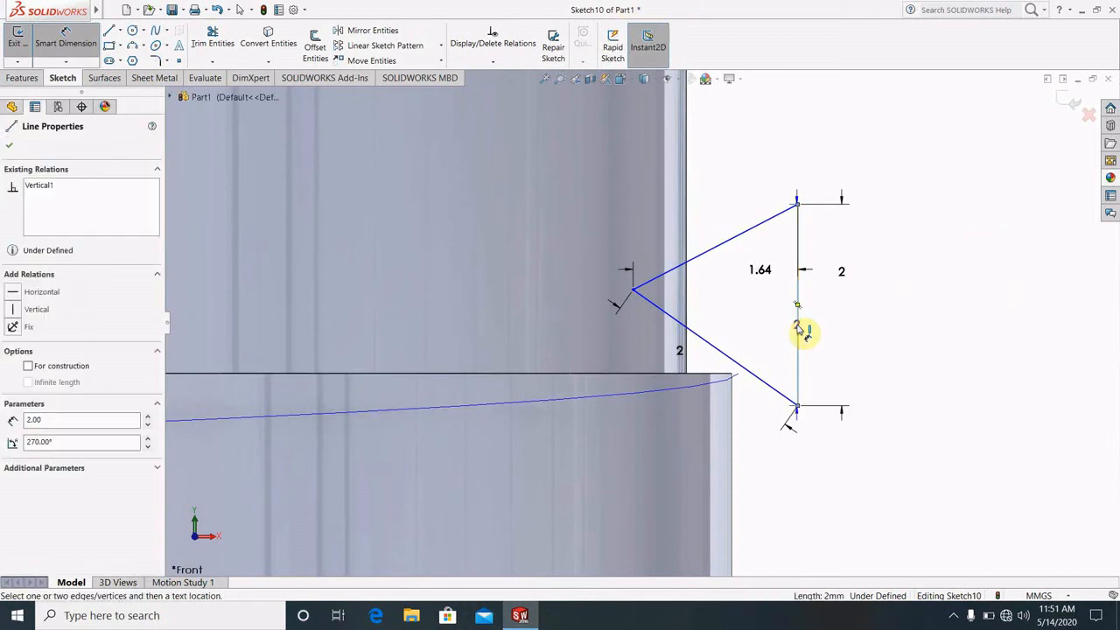
pyautogui.click(739, 378)
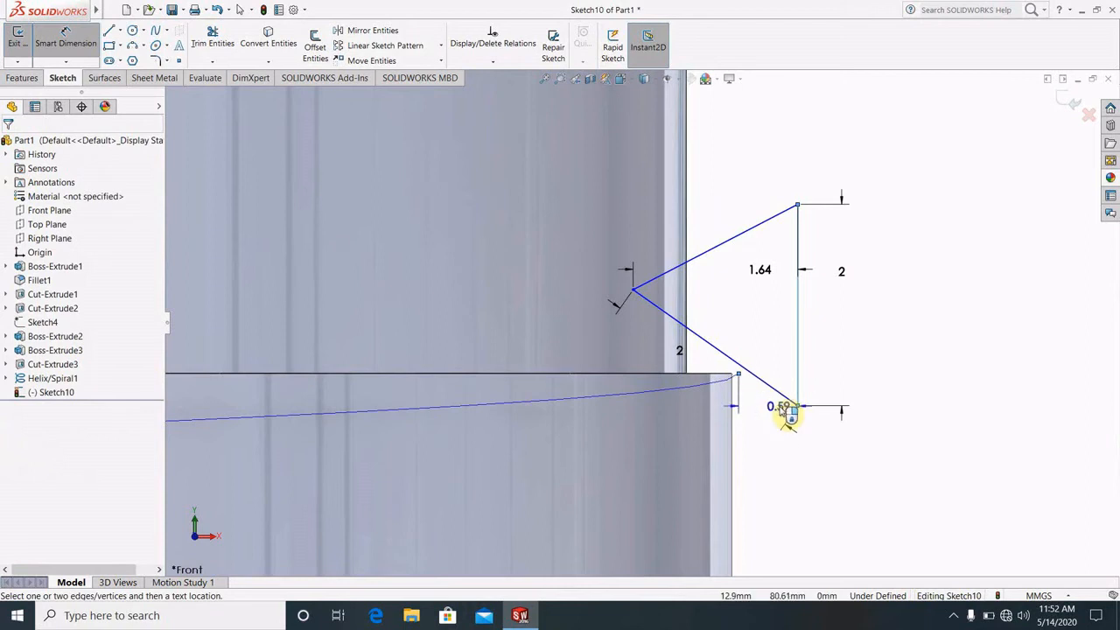
pyautogui.click(750, 391)
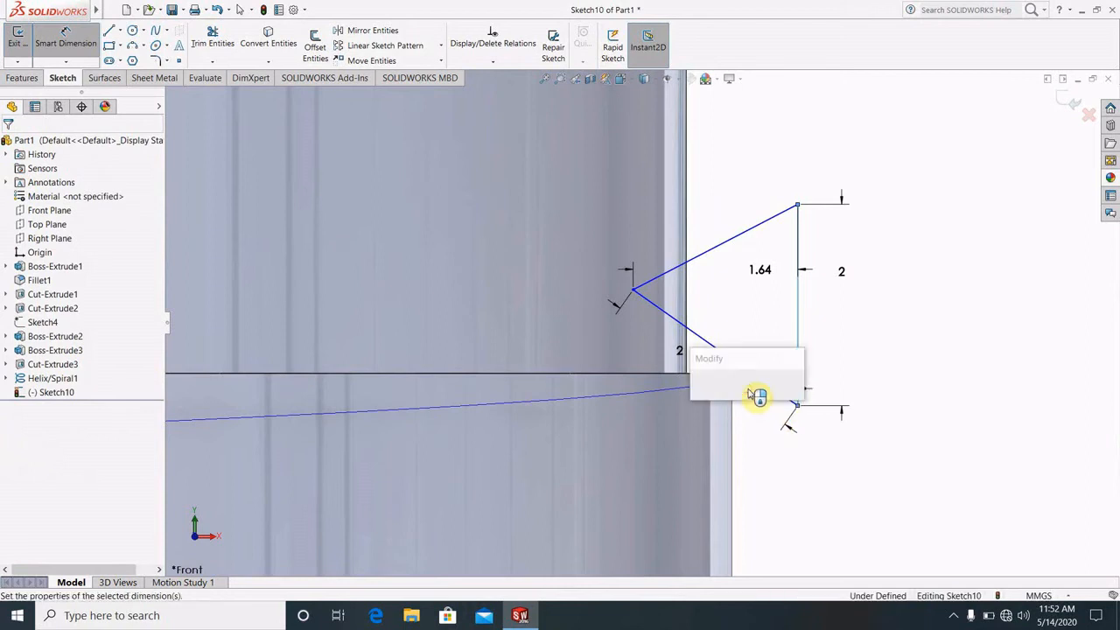
pyautogui.write('0')
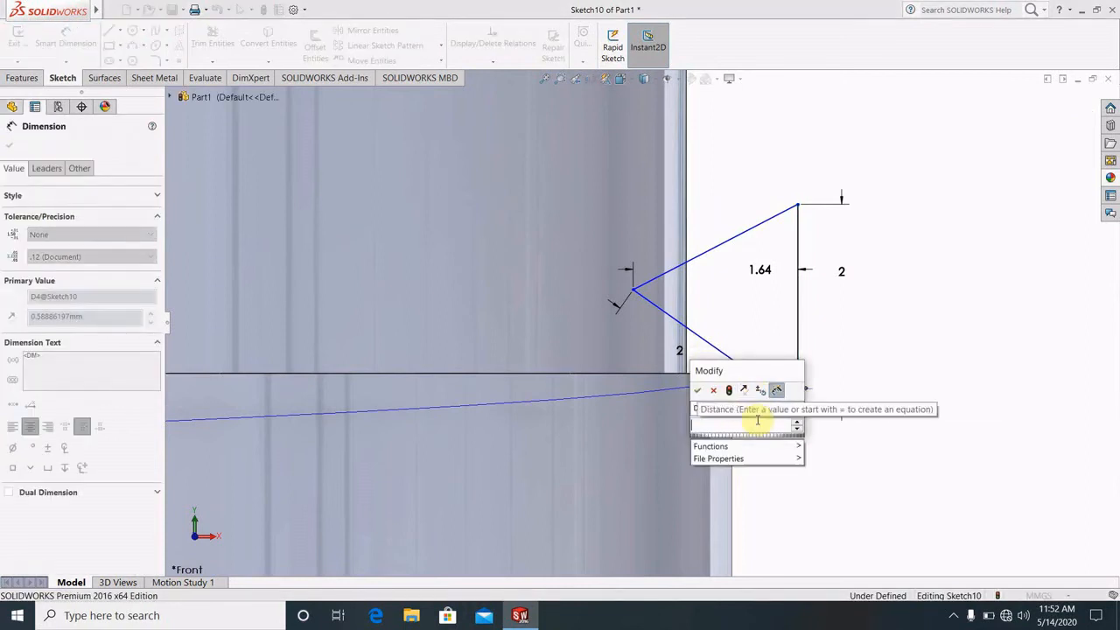
pyautogui.press('Return')
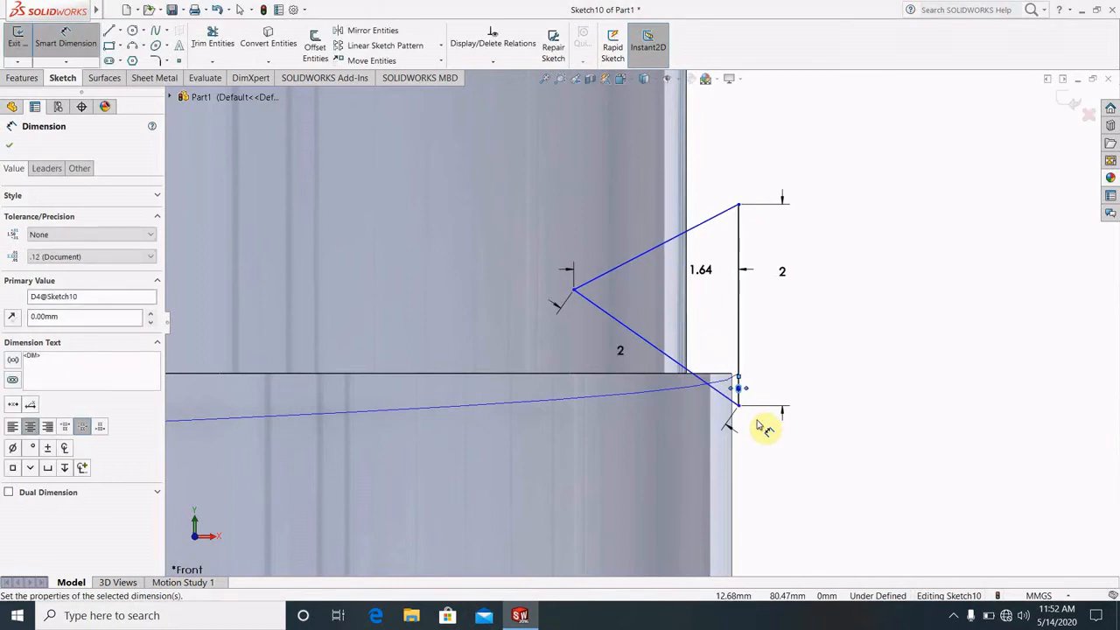
pyautogui.click(875, 359)
pyautogui.scroll(-1, 771, 385)
pyautogui.scroll(1, 737, 382)
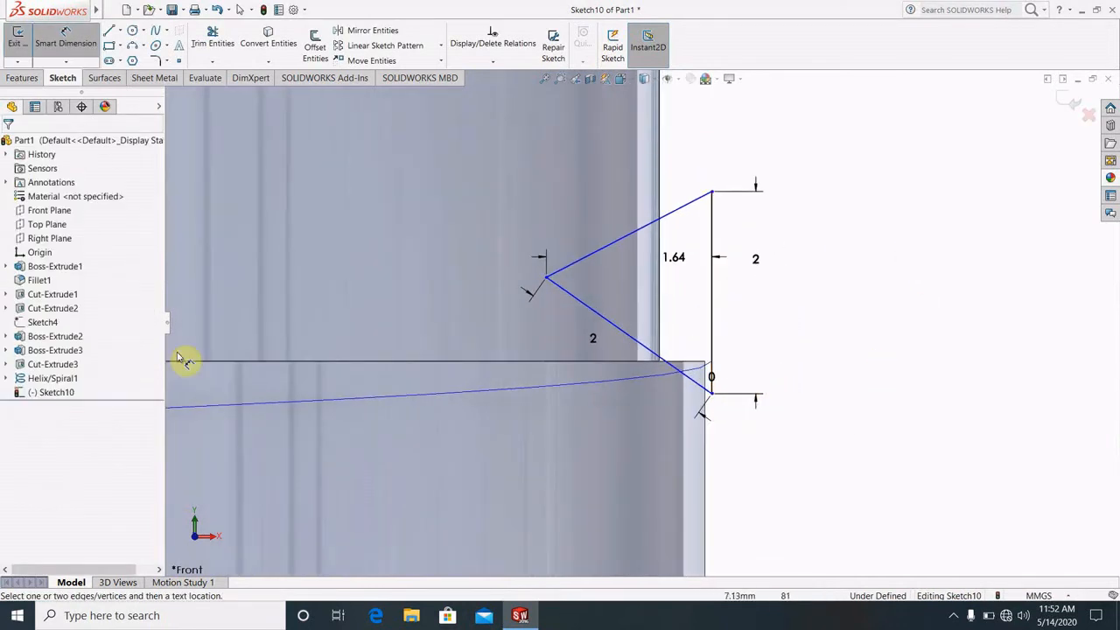
# Undo the horizontal distance dimension to the helix start and the angle dimension between the sloped sides.
pyautogui.click(221, 11)
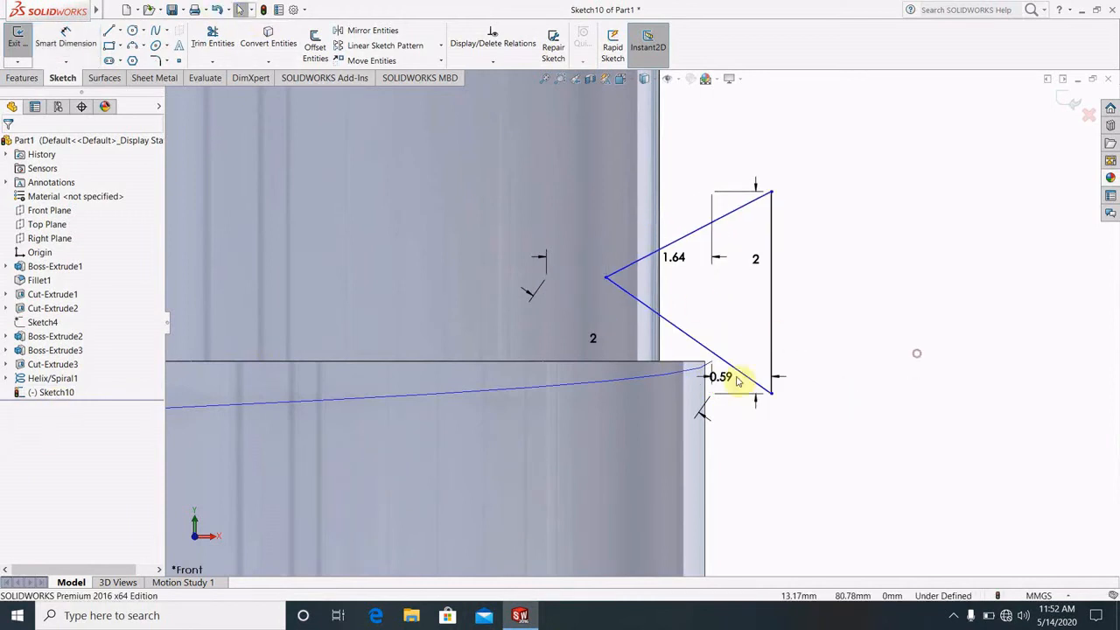
pyautogui.click(219, 11)
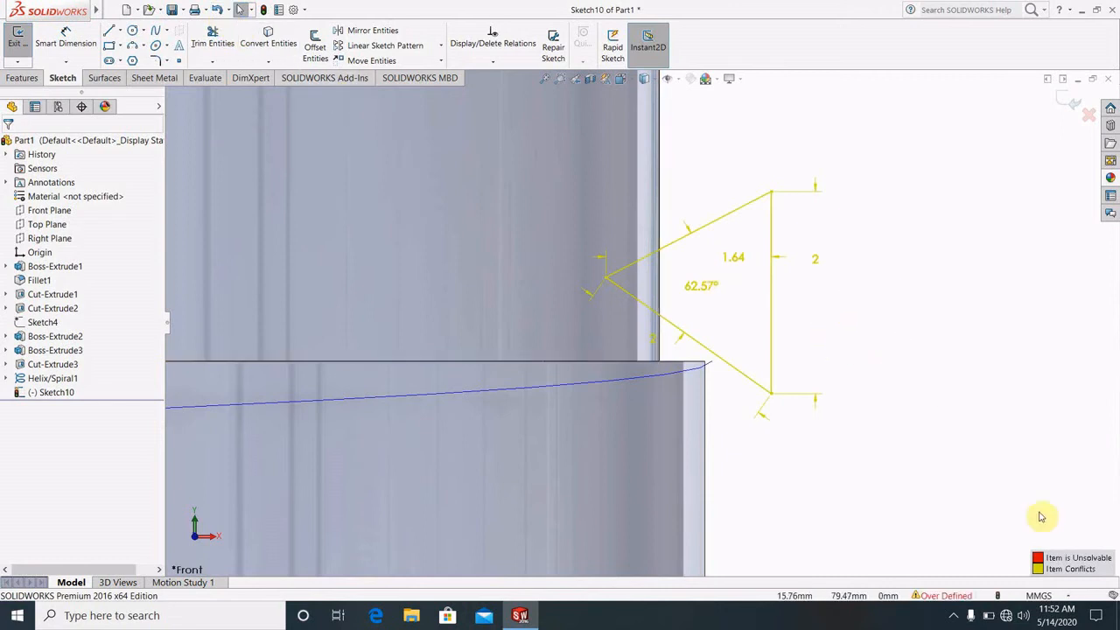
pyautogui.click(217, 11)
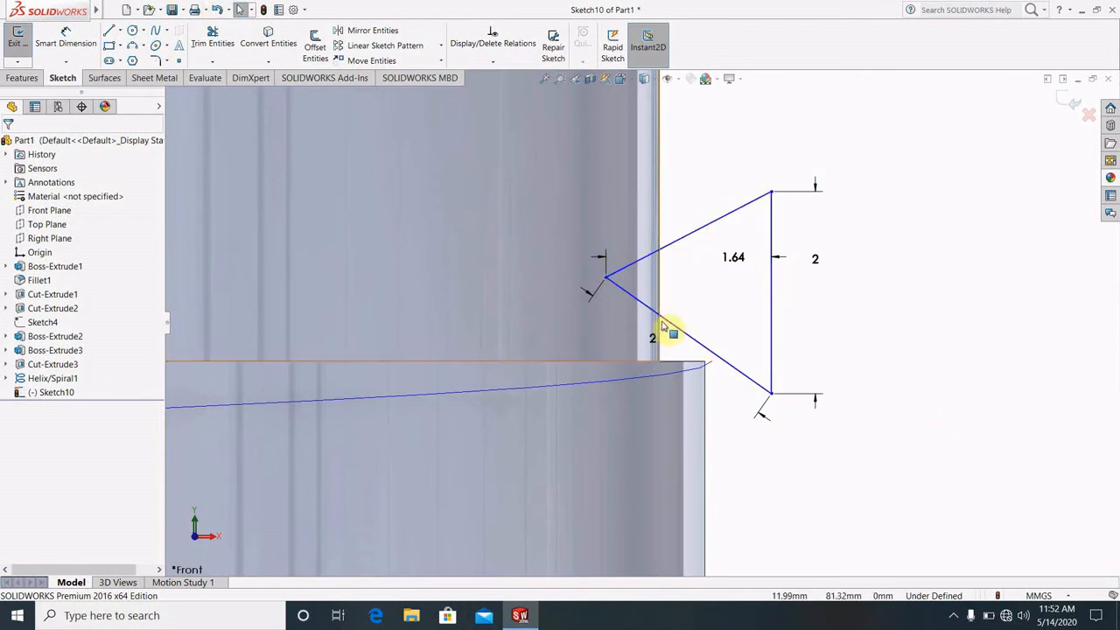
# Add a coincident relation between the triangle's vertical side and the start point of the helix.
pyautogui.click(772, 295)
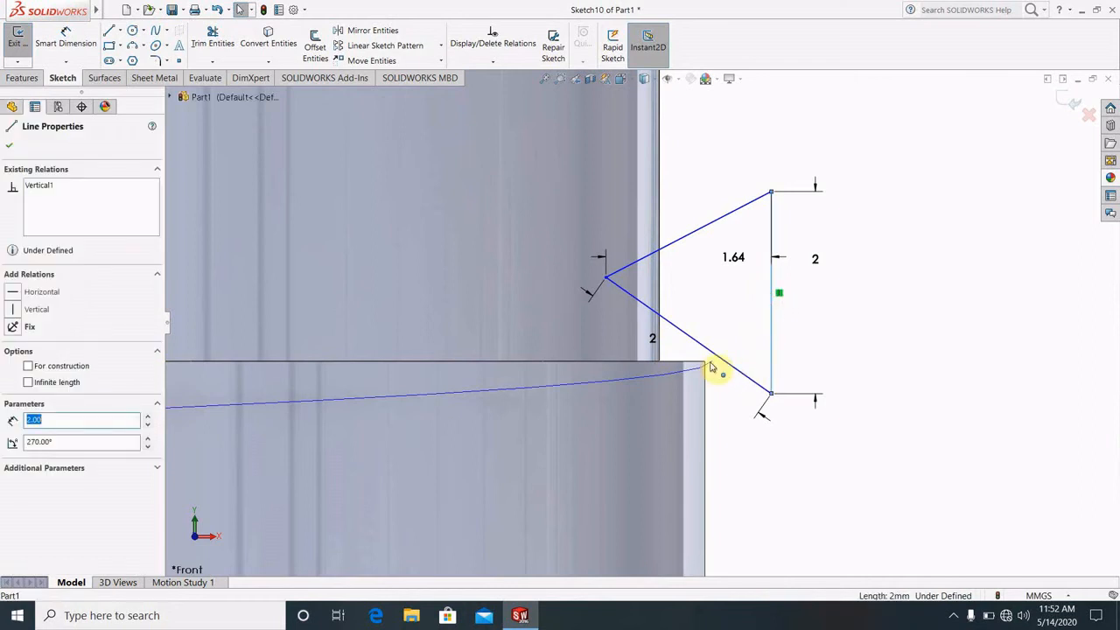
pyautogui.keyDown('ctrl'); pyautogui.click(713, 366); pyautogui.keyUp('ctrl')
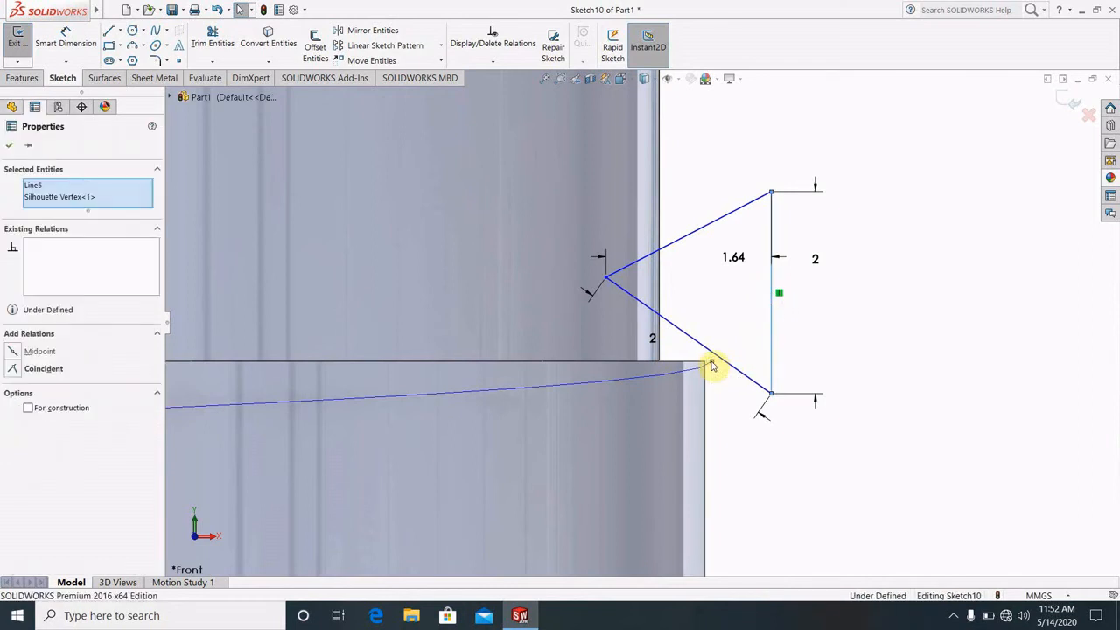
pyautogui.click(15, 370)
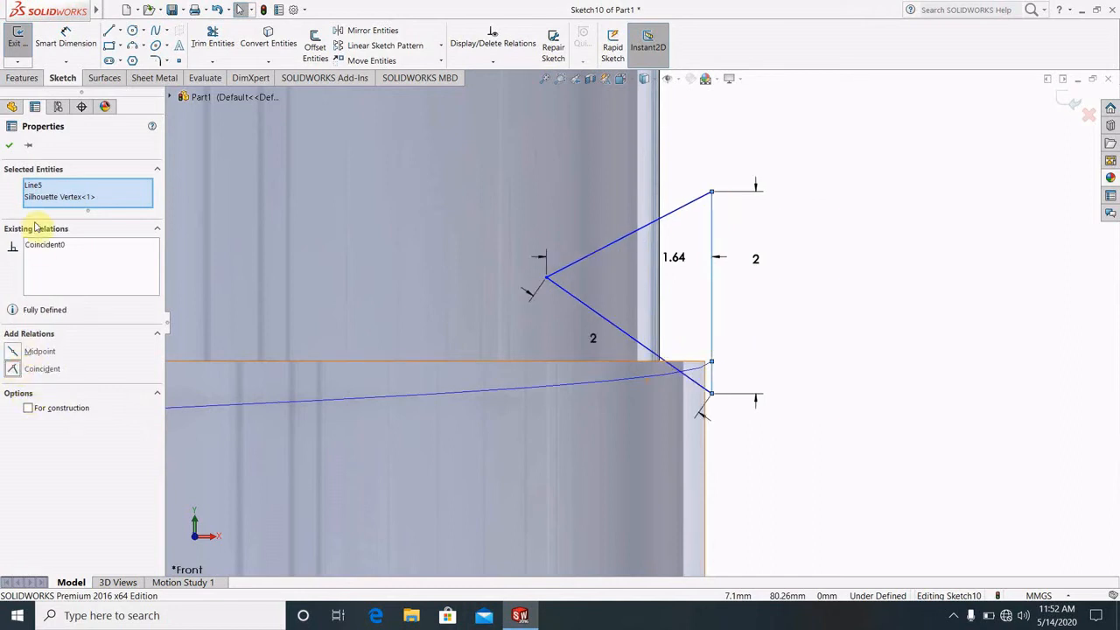
pyautogui.click(10, 149)
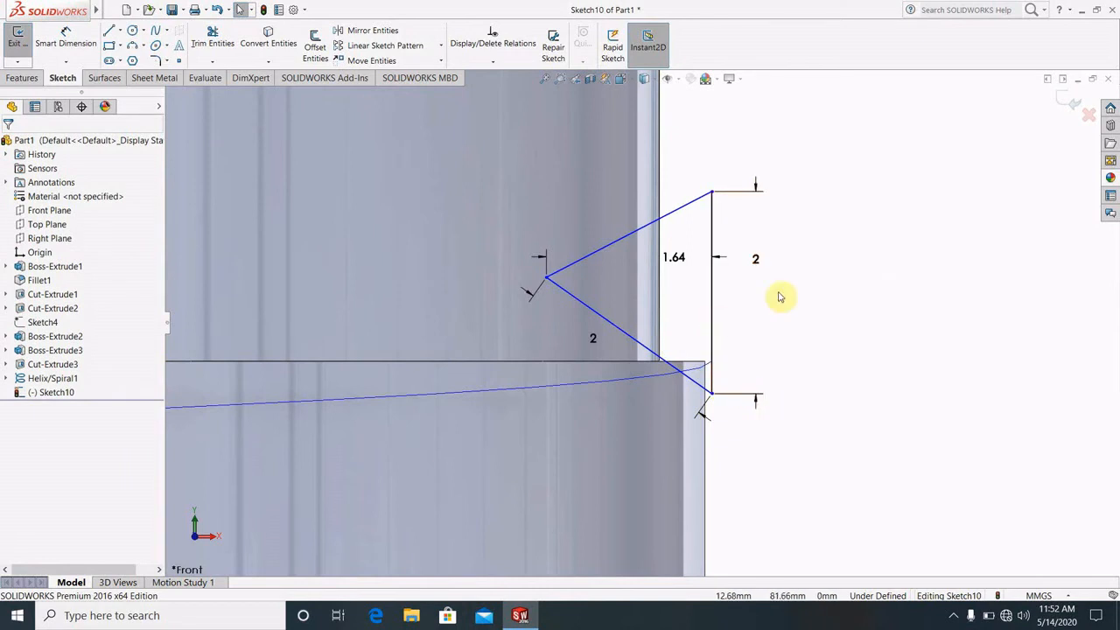
# Trim away all three sides of the triangle.
pyautogui.click(201, 37)
pyautogui.moveTo(826, 237)
pyautogui.mouseDown()
pyautogui.moveTo(575, 358)
pyautogui.moveTo(705, 303)
pyautogui.moveTo(847, 400)
pyautogui.mouseUp()
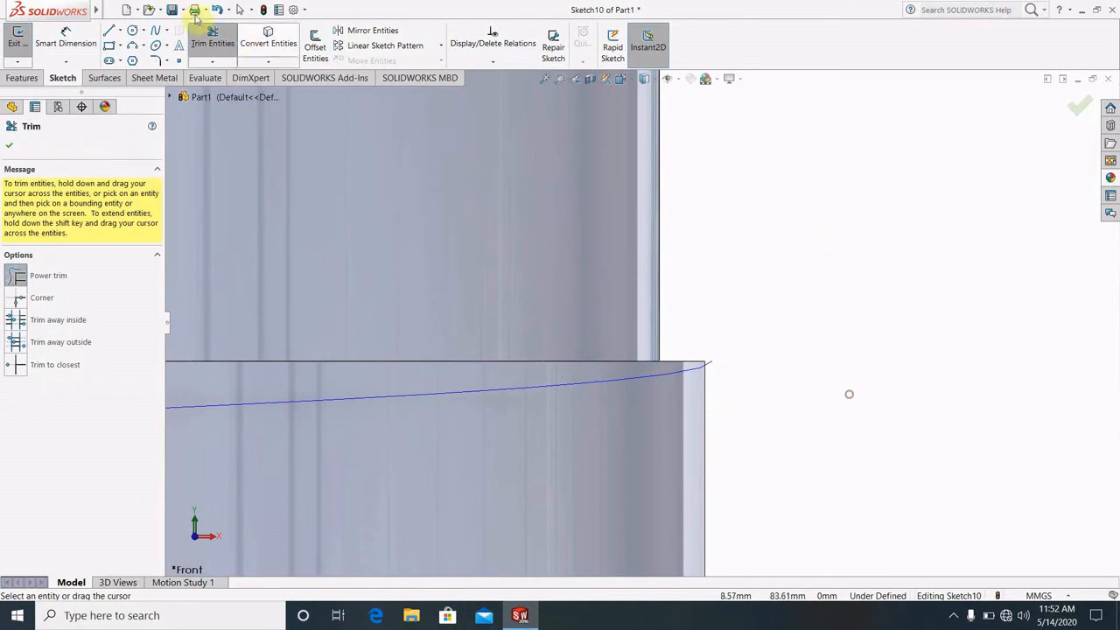
# Sketch a vertical line upward from the start point of the helix and set its length to 1 mm.
pyautogui.click(108, 33)
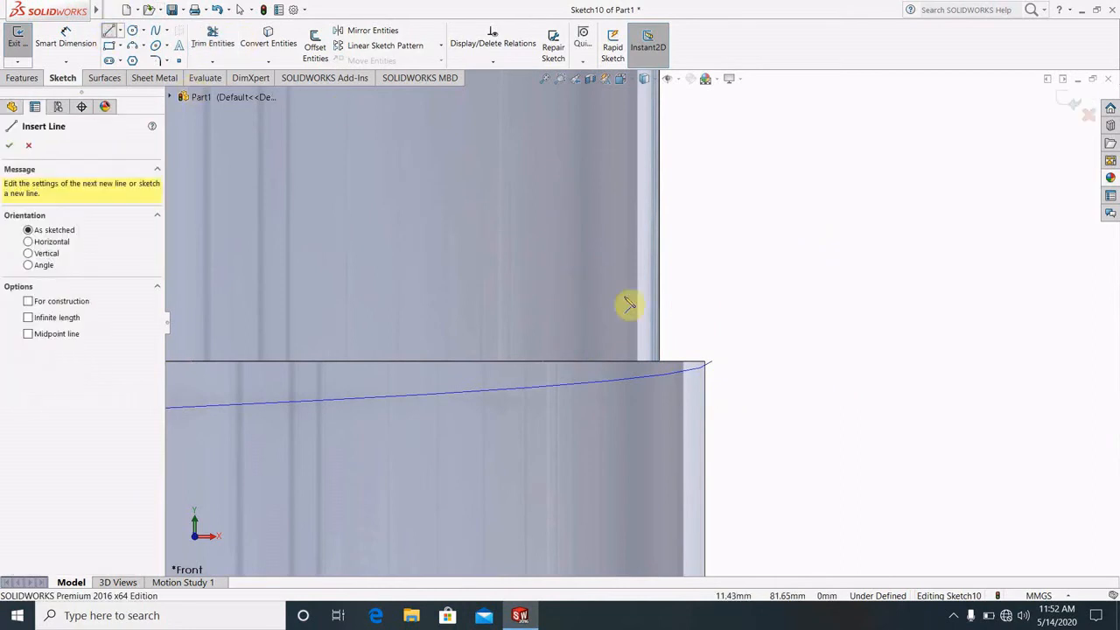
pyautogui.click(712, 362)
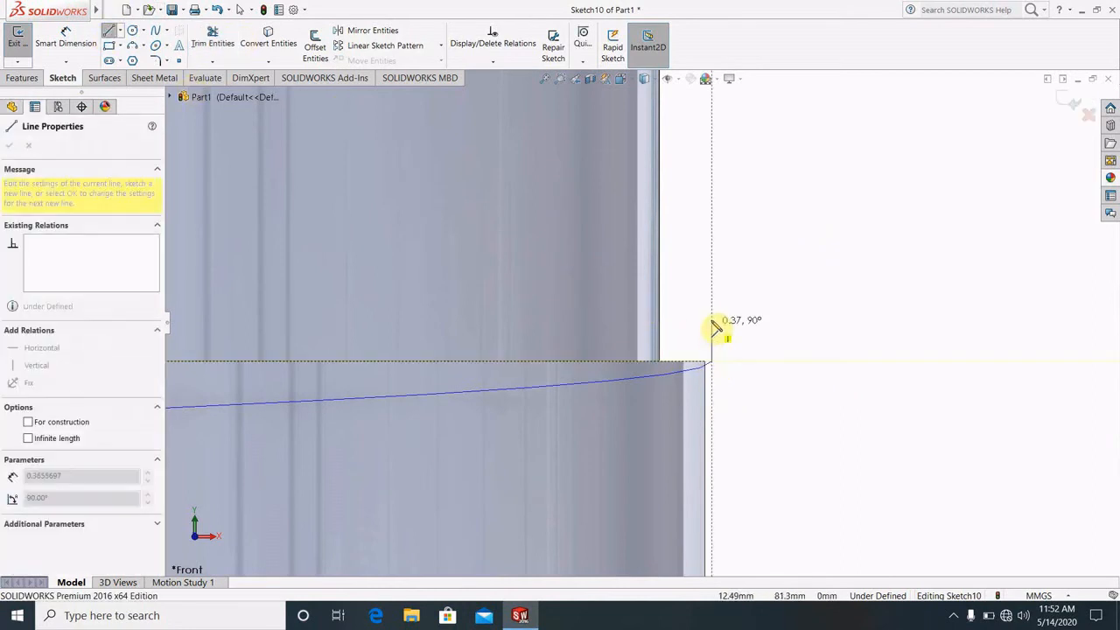
pyautogui.click(712, 311)
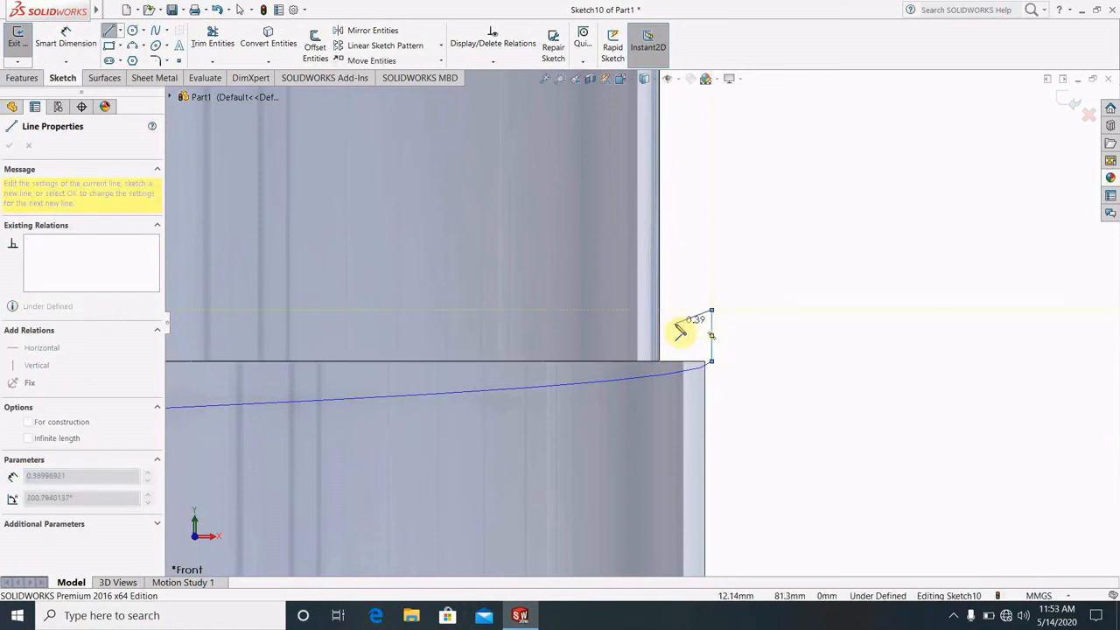
pyautogui.press('Escape')
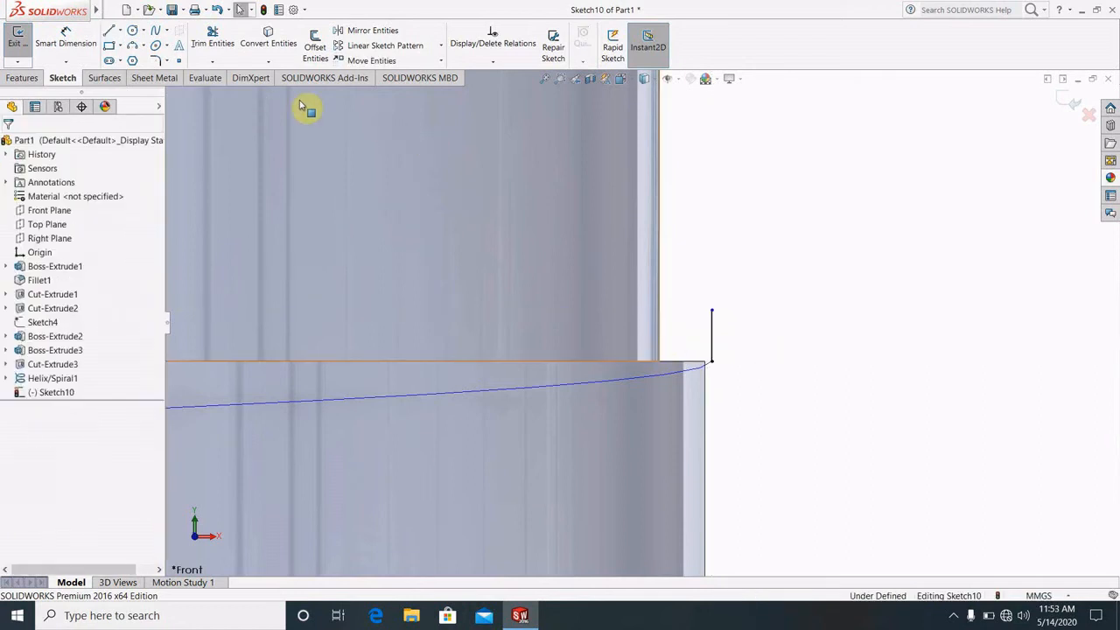
pyautogui.click(67, 41)
pyautogui.click(712, 341)
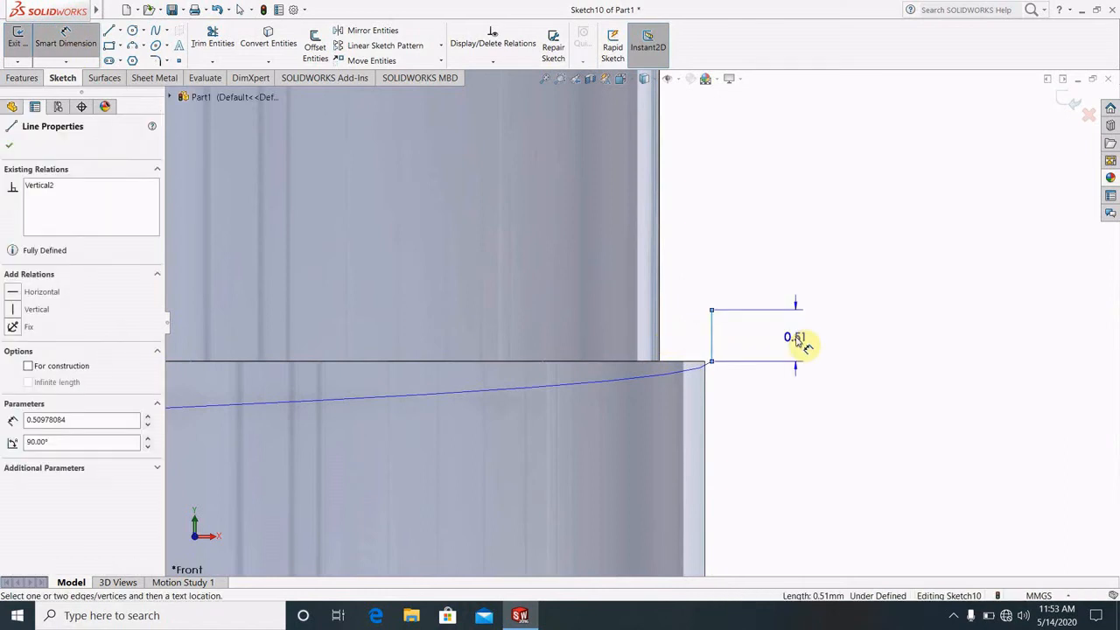
pyautogui.click(796, 342)
pyautogui.write('1')
pyautogui.press('Return')
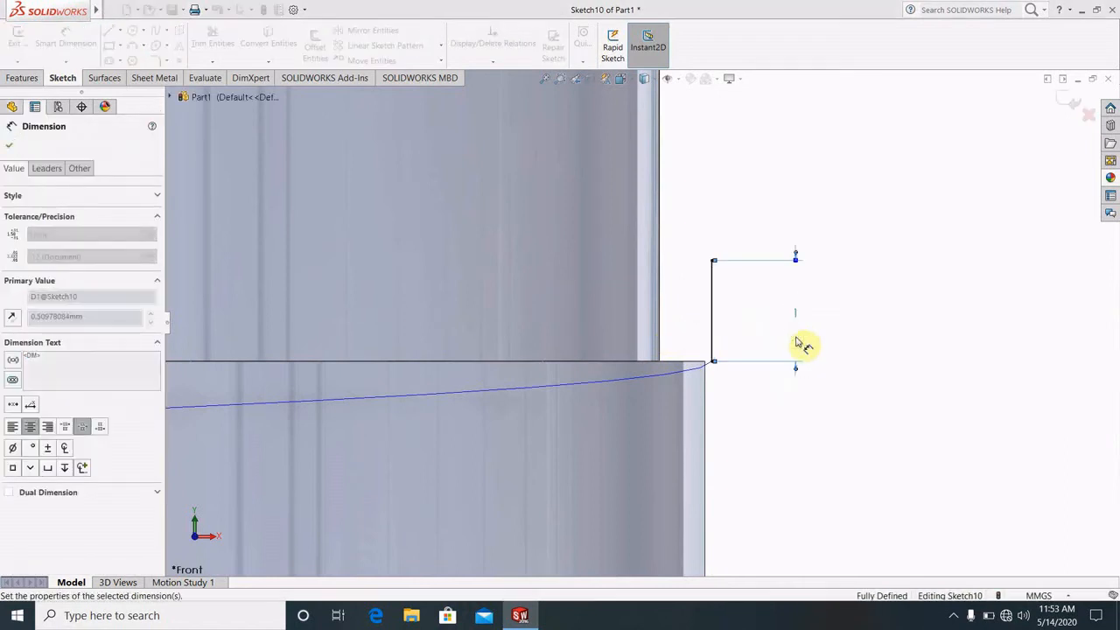
pyautogui.click(796, 425)
# Sketch a second vertical line downward from the start point of the helix and set its length to 1 mm.
pyautogui.click(109, 35)
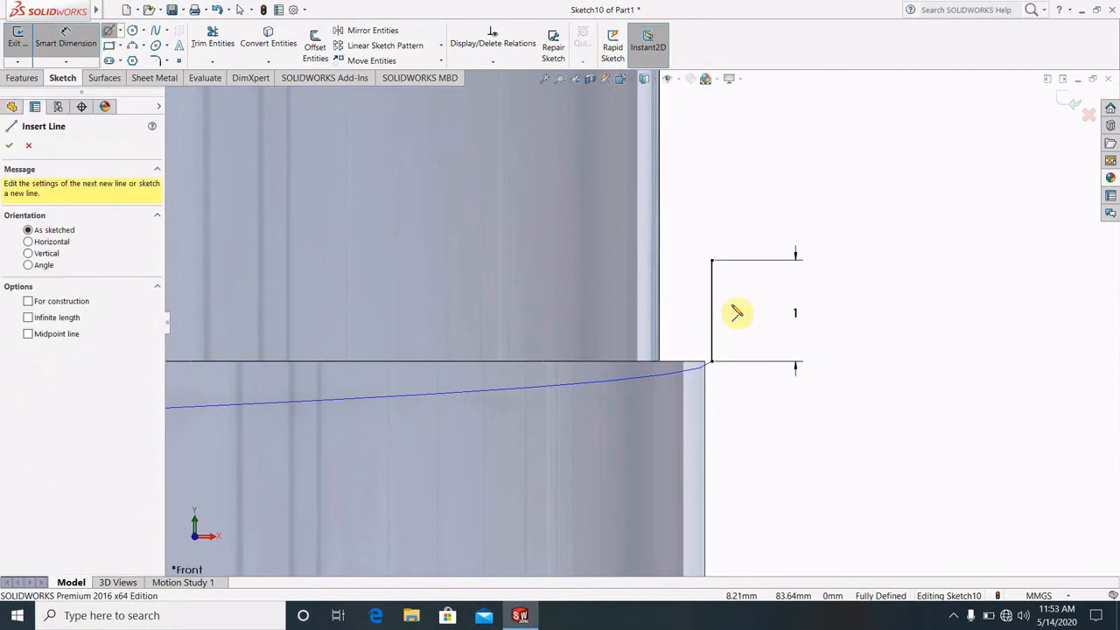
pyautogui.click(713, 362)
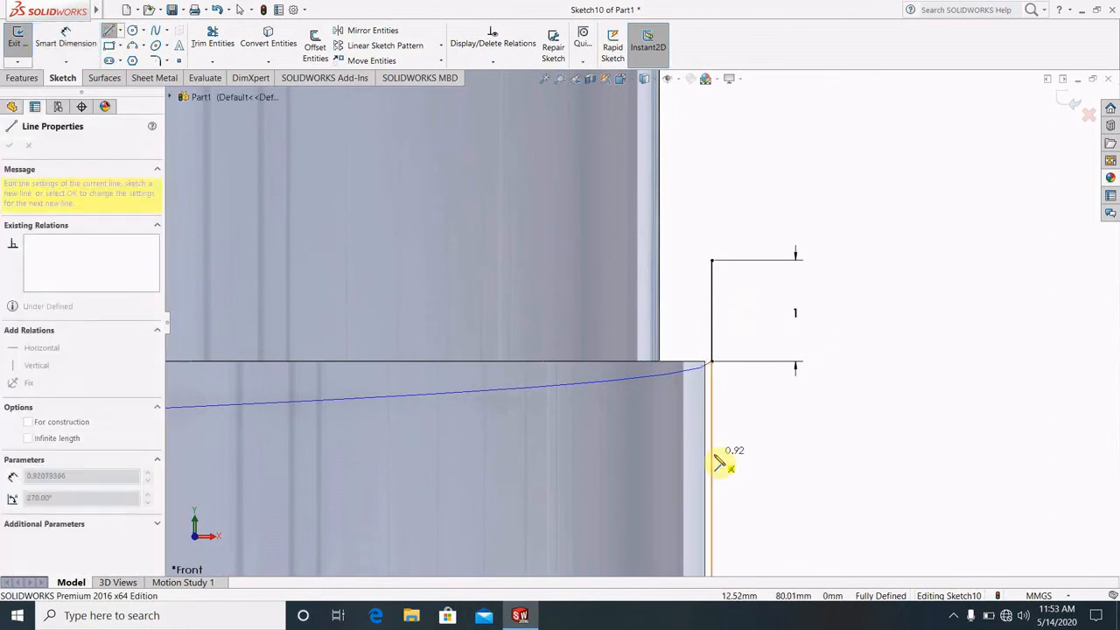
pyautogui.click(718, 464)
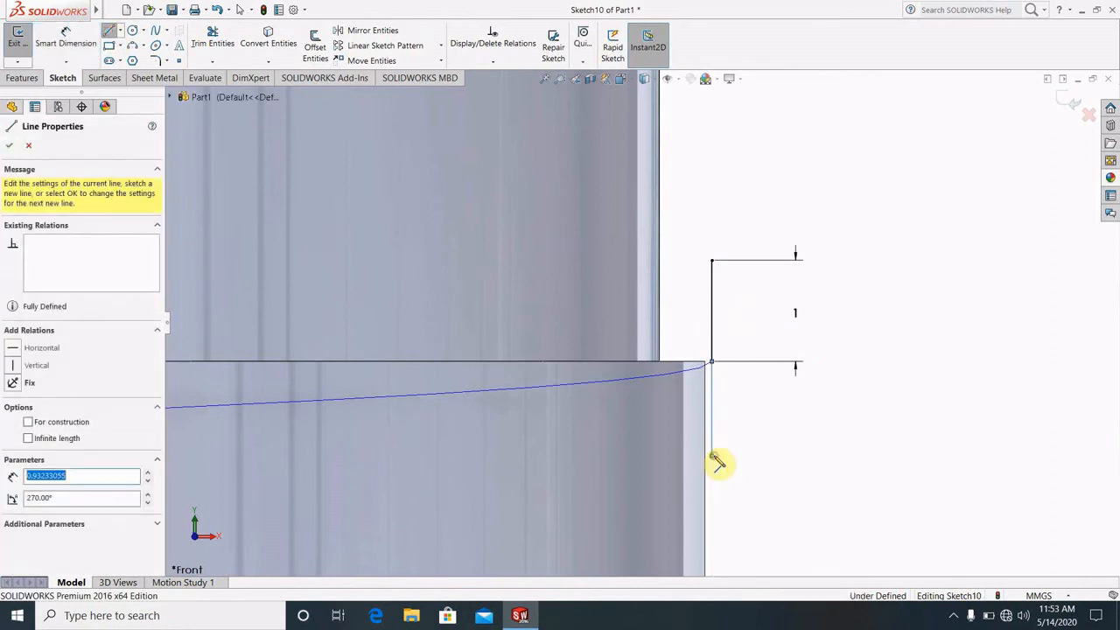
pyautogui.click(69, 40)
pyautogui.click(715, 426)
pyautogui.click(764, 425)
pyautogui.write('1')
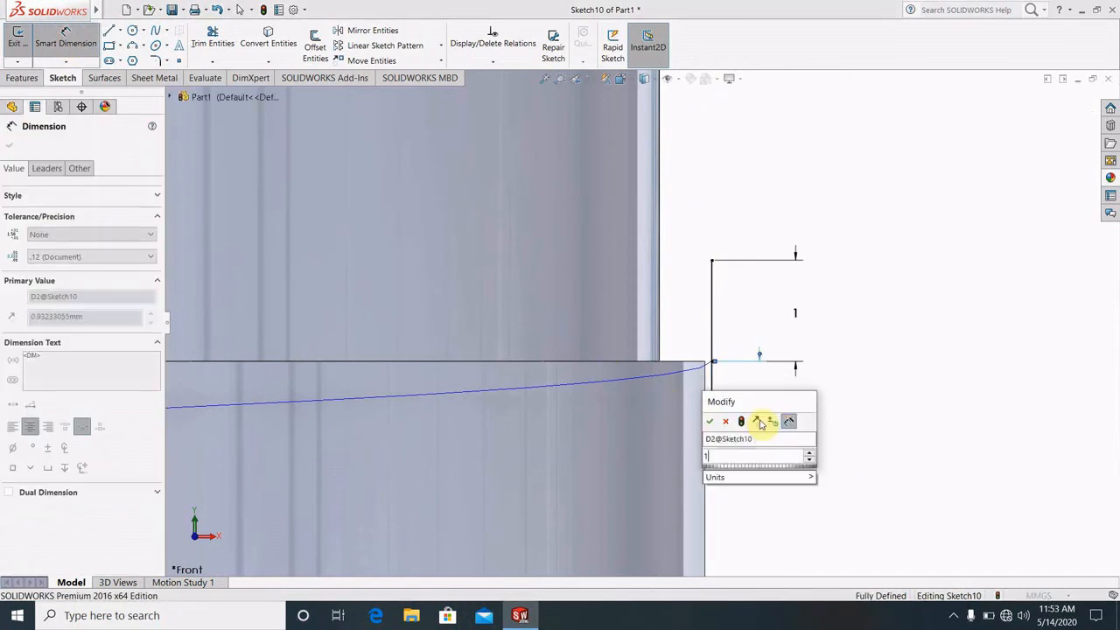
pyautogui.press('Return')
pyautogui.press('Escape')
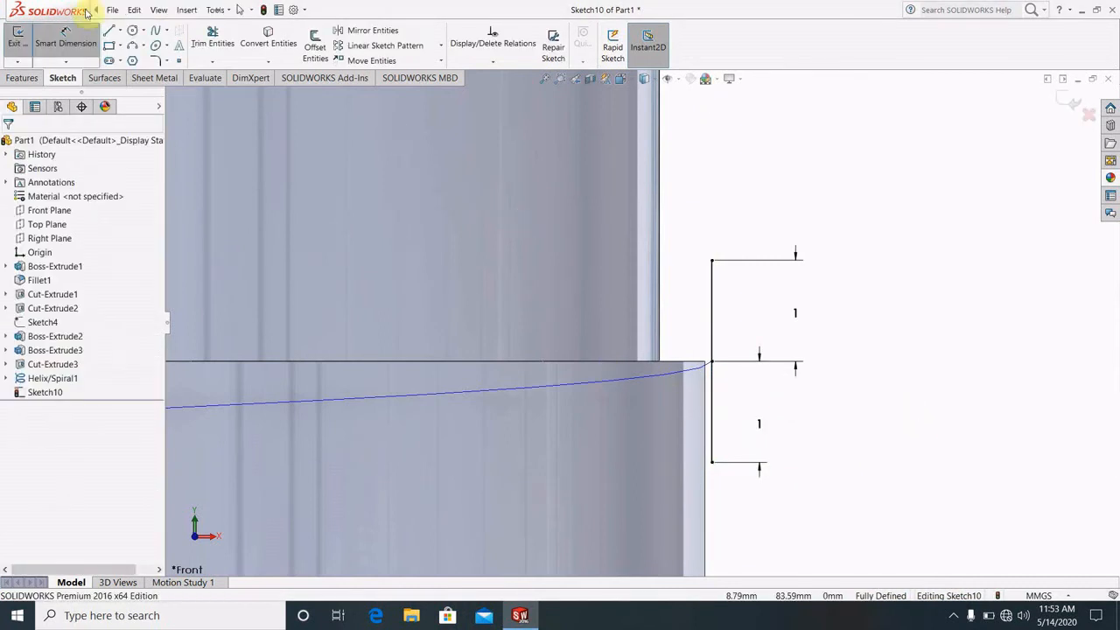
pyautogui.click(110, 31)
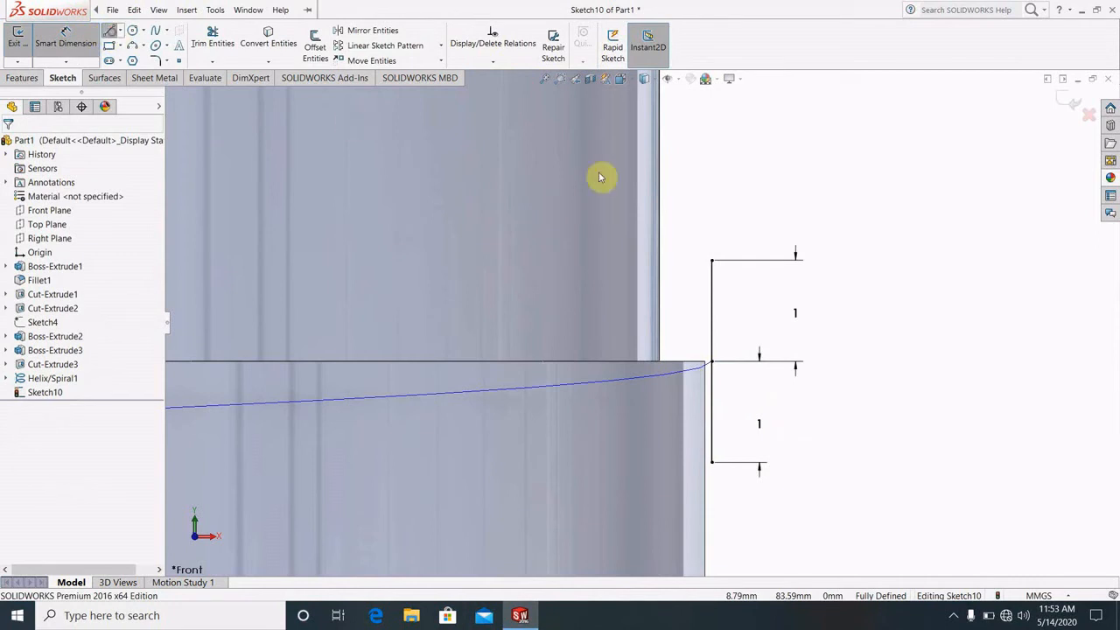
pyautogui.click(714, 264)
pyautogui.press('Escape')
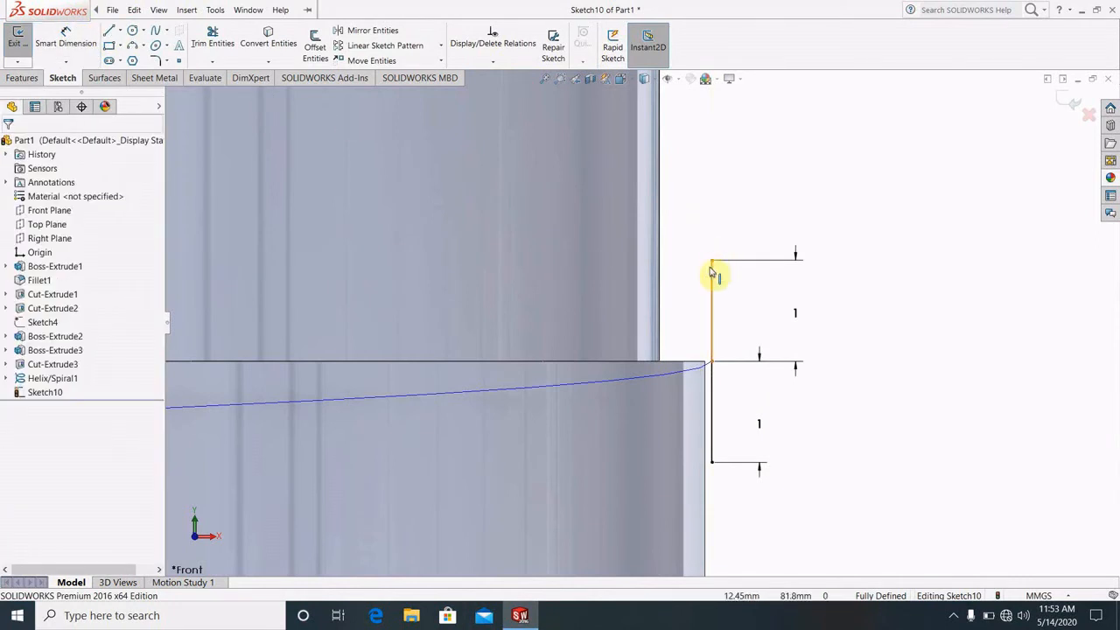
# Sketch a horizontal line about 1.3 mm long from the start point of the helix inward over the body.
pyautogui.click(109, 31)
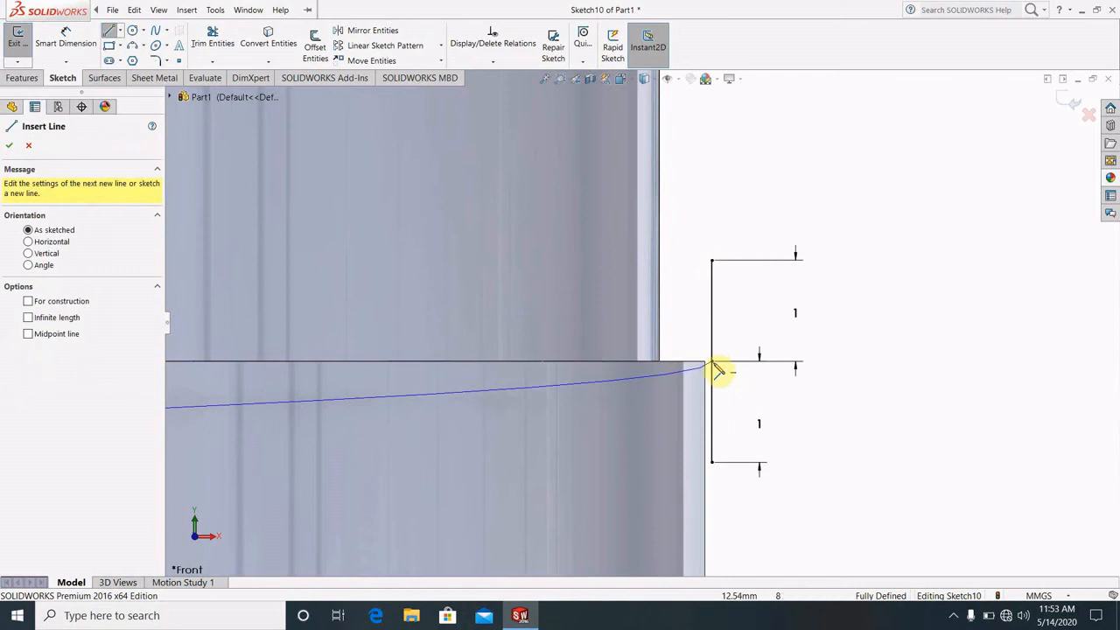
pyautogui.click(715, 368)
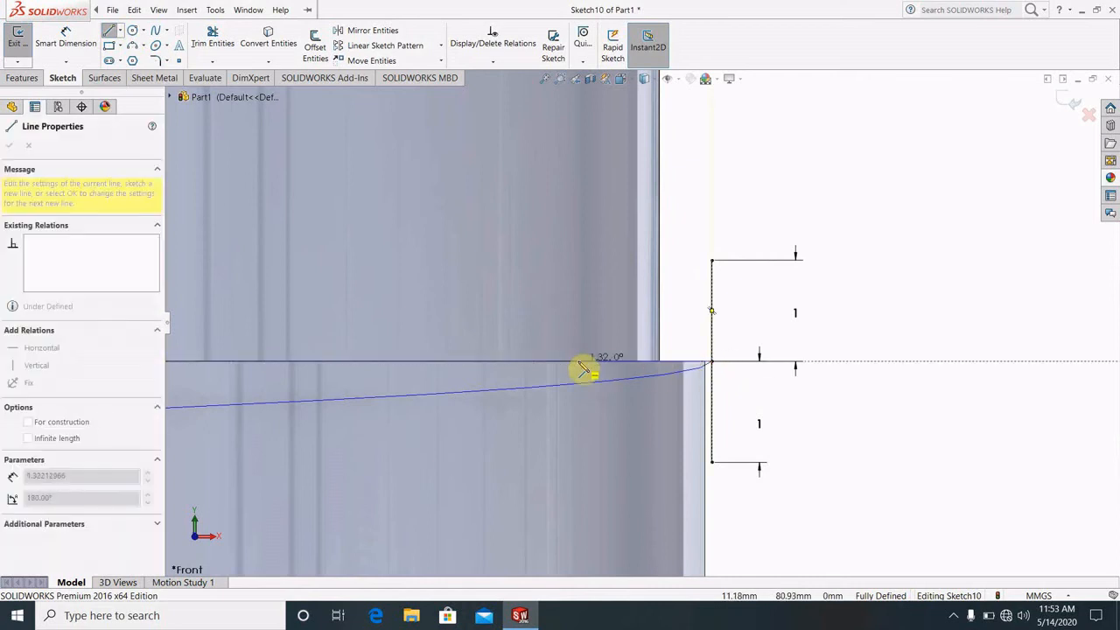
pyautogui.click(581, 363)
pyautogui.press('Escape')
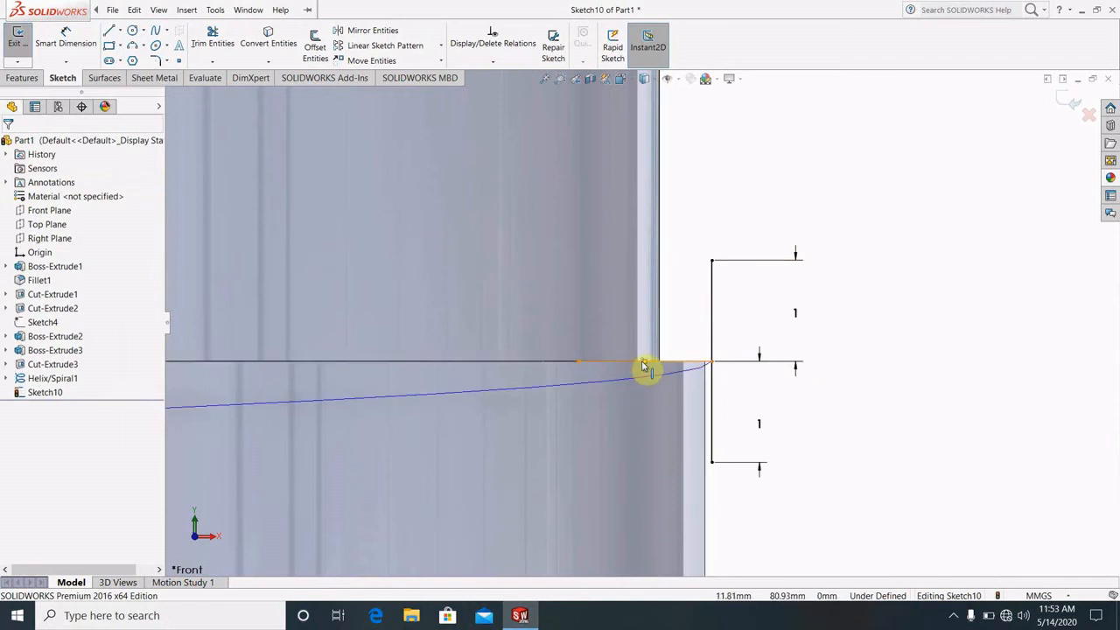
# Connect the inner end of the horizontal line to the outer ends of both vertical lines with sloped lines, and trim away the horizontal line.
pyautogui.click(109, 35)
pyautogui.click(579, 362)
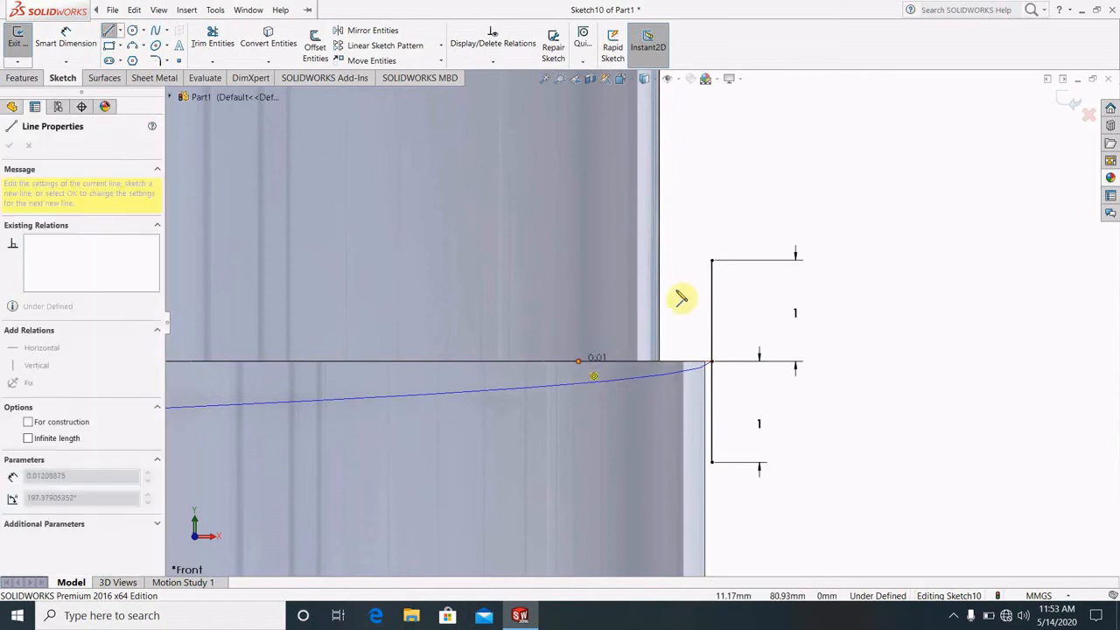
pyautogui.click(713, 261)
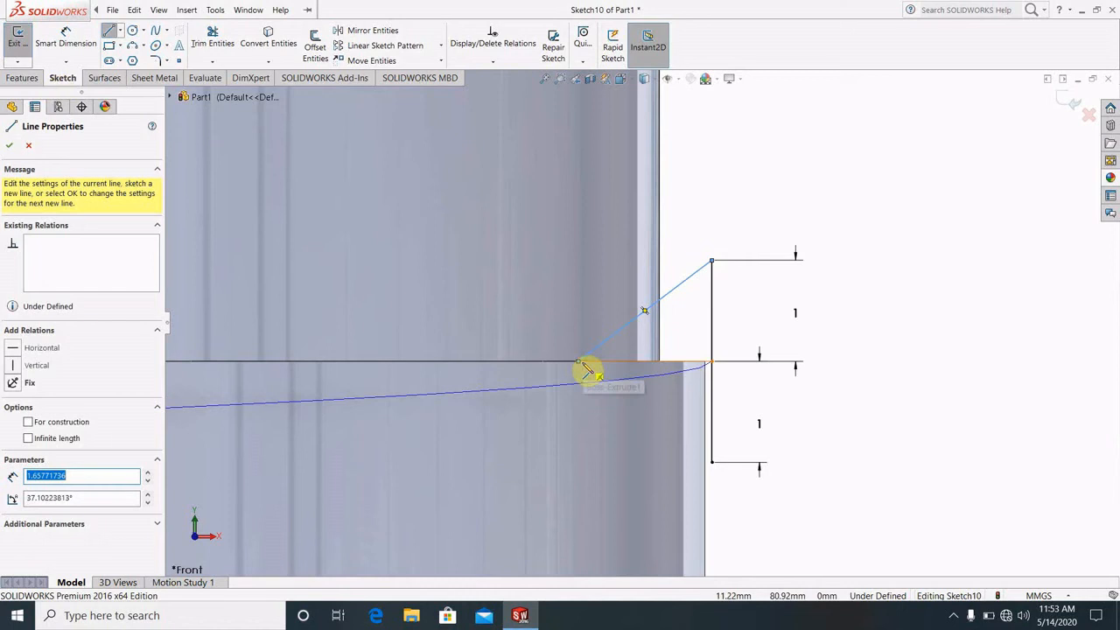
pyautogui.click(579, 362)
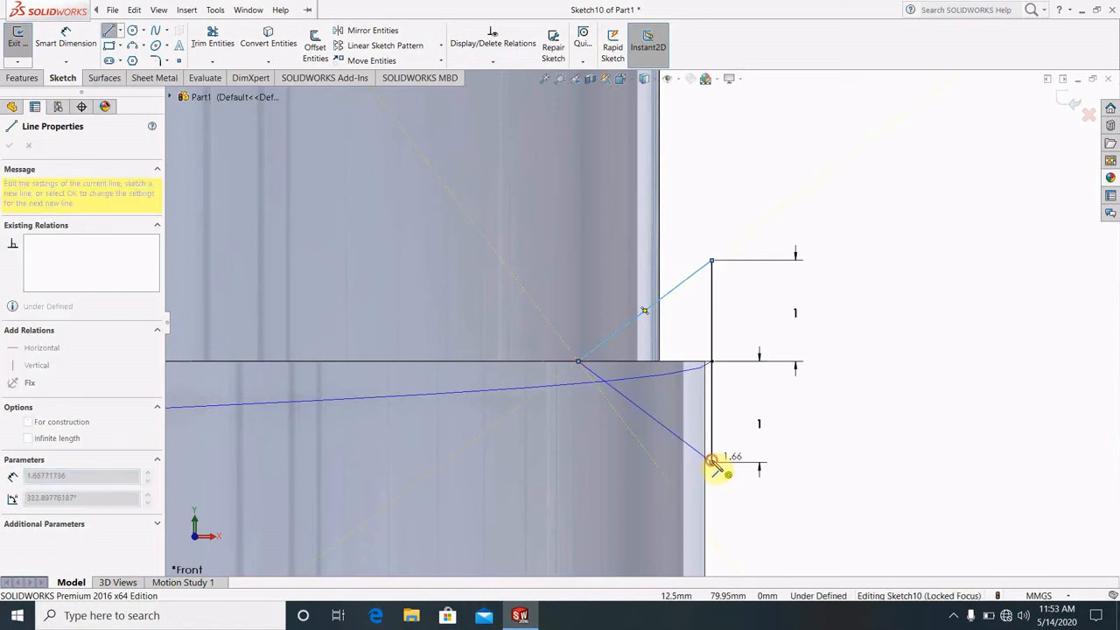
pyautogui.click(714, 461)
pyautogui.press('Escape')
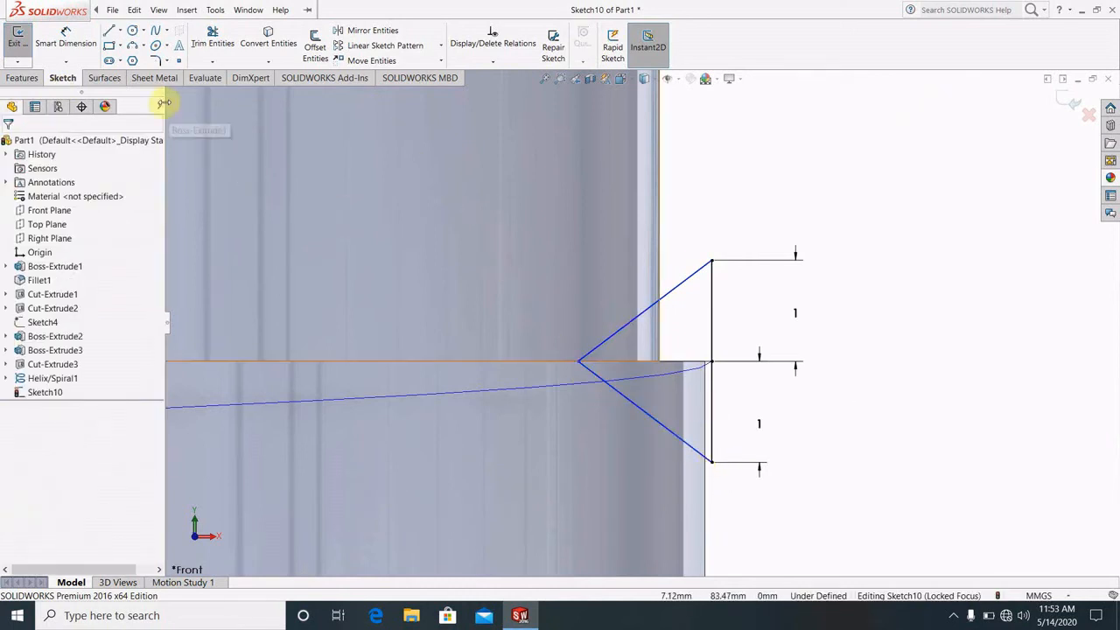
pyautogui.click(215, 44)
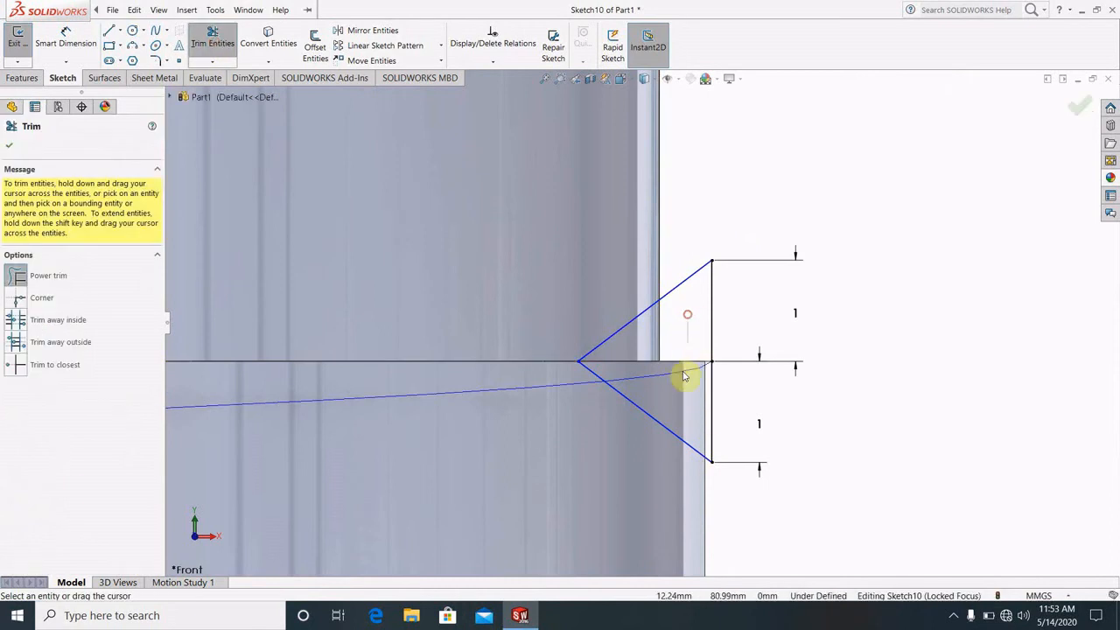
# Dimension the angle between the two sloped sides of the thread profile as 60 degrees.
pyautogui.click(66, 42)
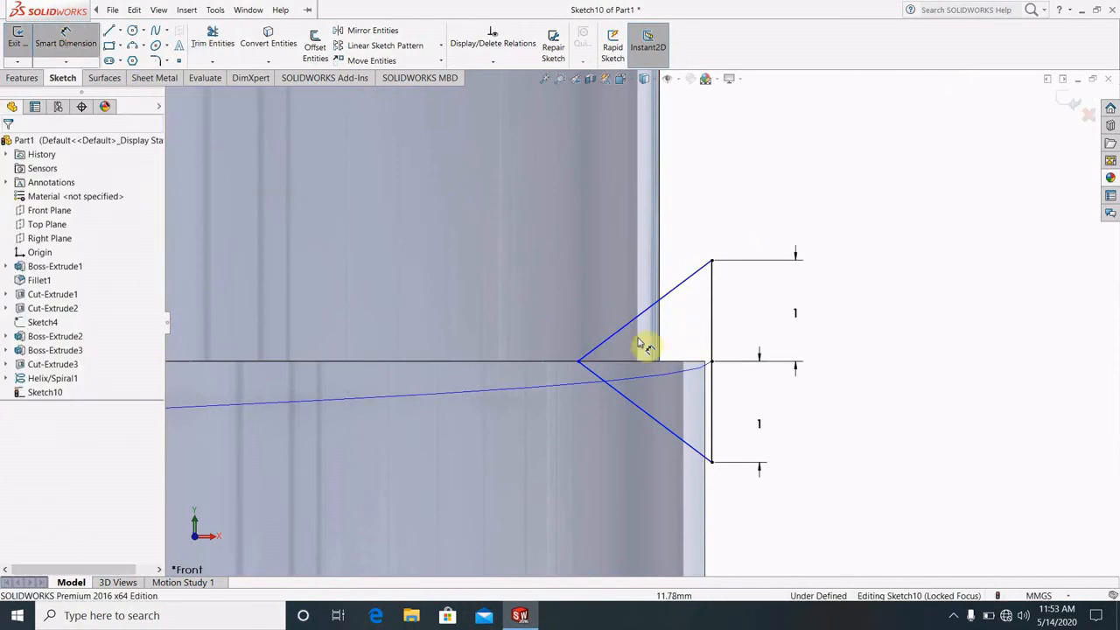
pyautogui.click(637, 325)
pyautogui.click(626, 395)
pyautogui.click(636, 373)
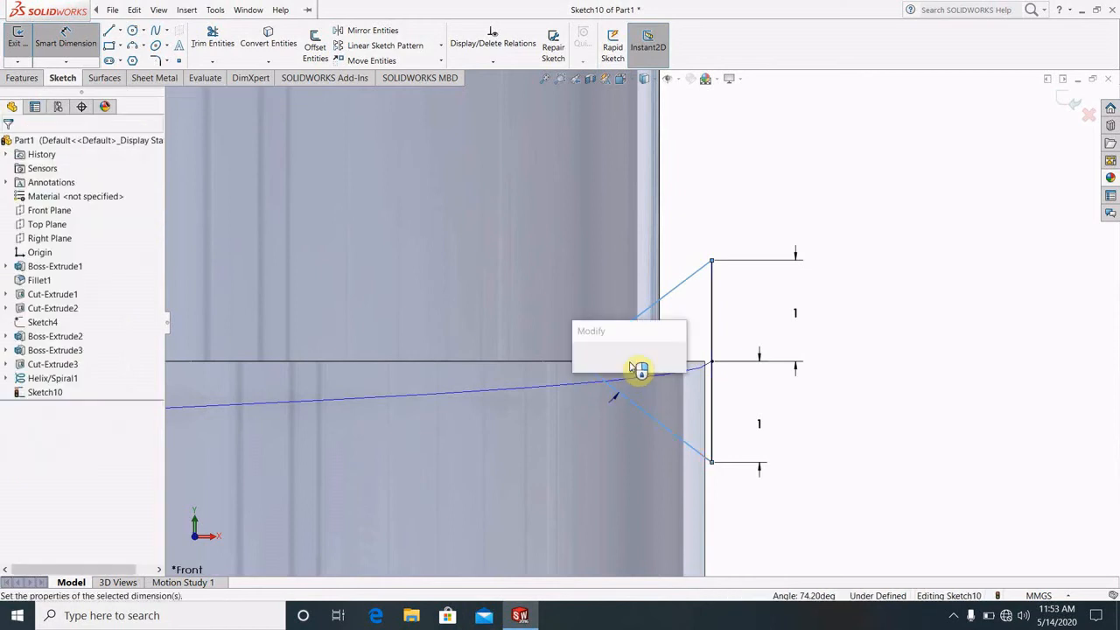
pyautogui.press('Return')
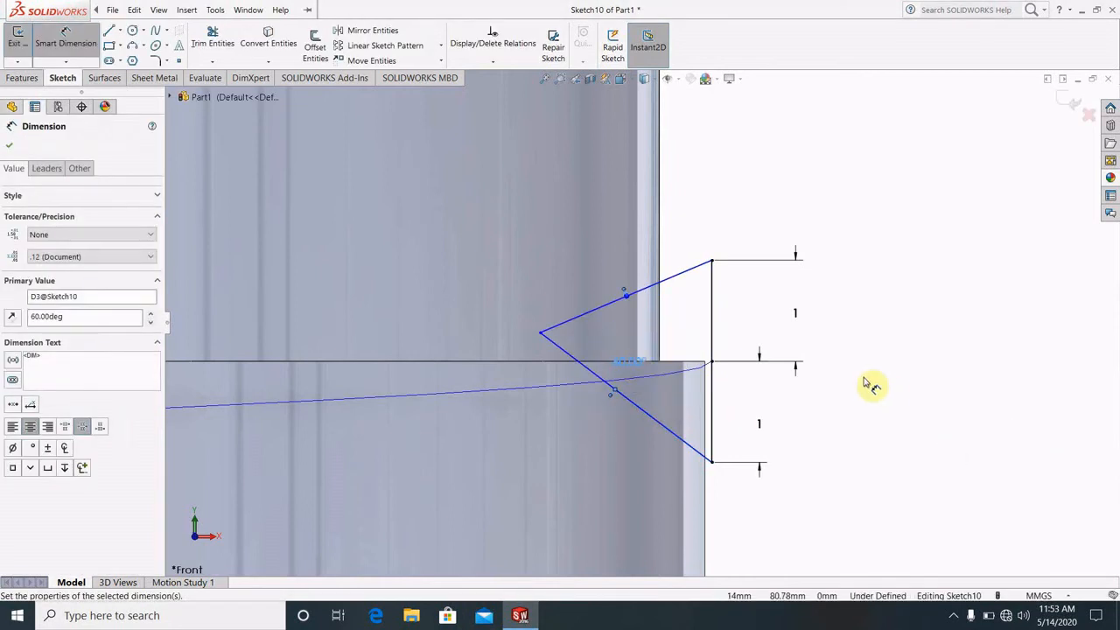
pyautogui.click(867, 382)
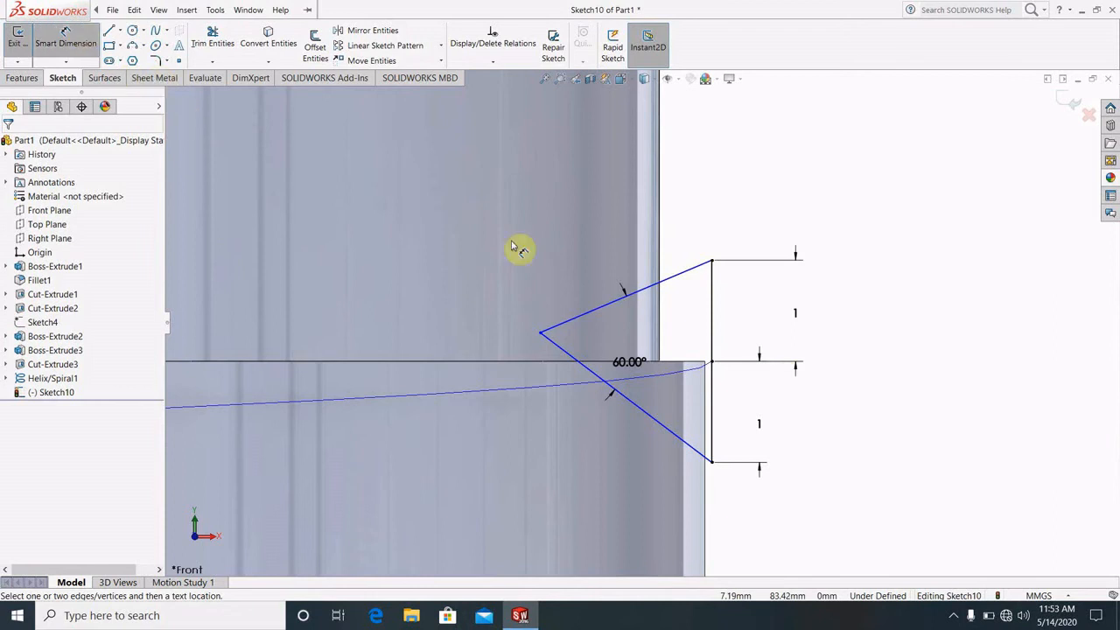
# Set the length of the upper sloped side of the triangle to 2 mm and exit the sketch.
pyautogui.click(646, 288)
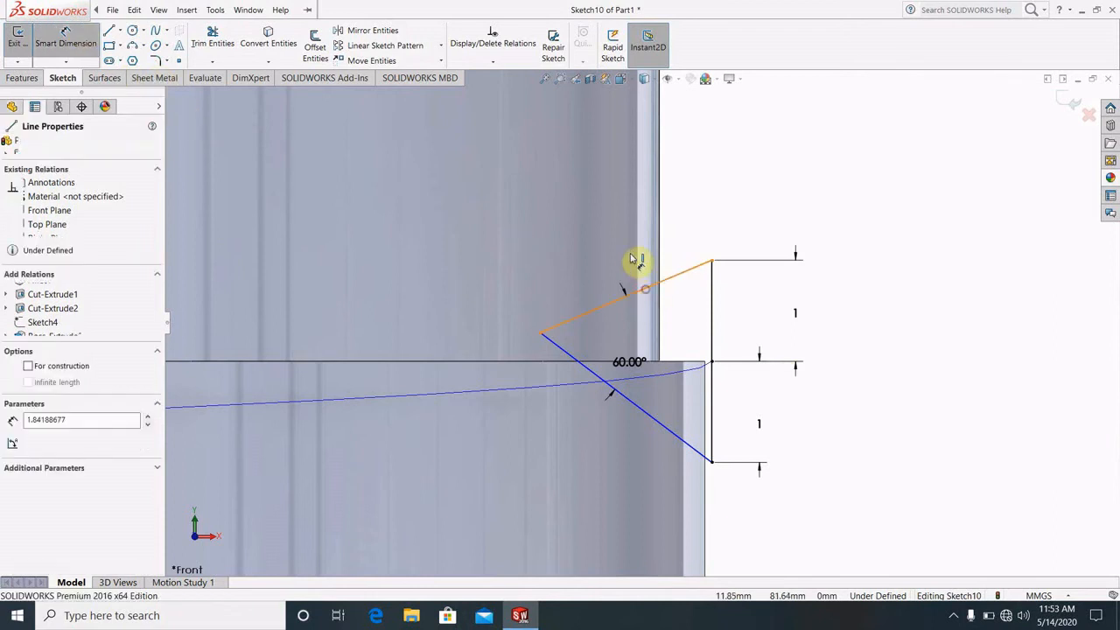
pyautogui.click(573, 274)
pyautogui.write('2')
pyautogui.press('Return')
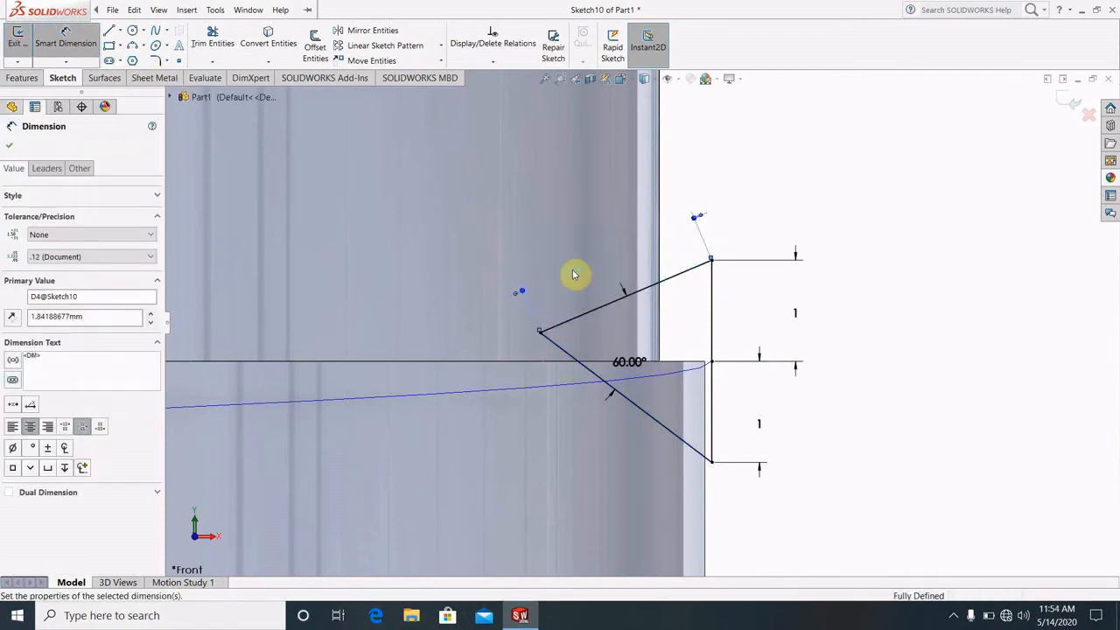
pyautogui.click(989, 462)
pyautogui.scroll(5, 666, 349)
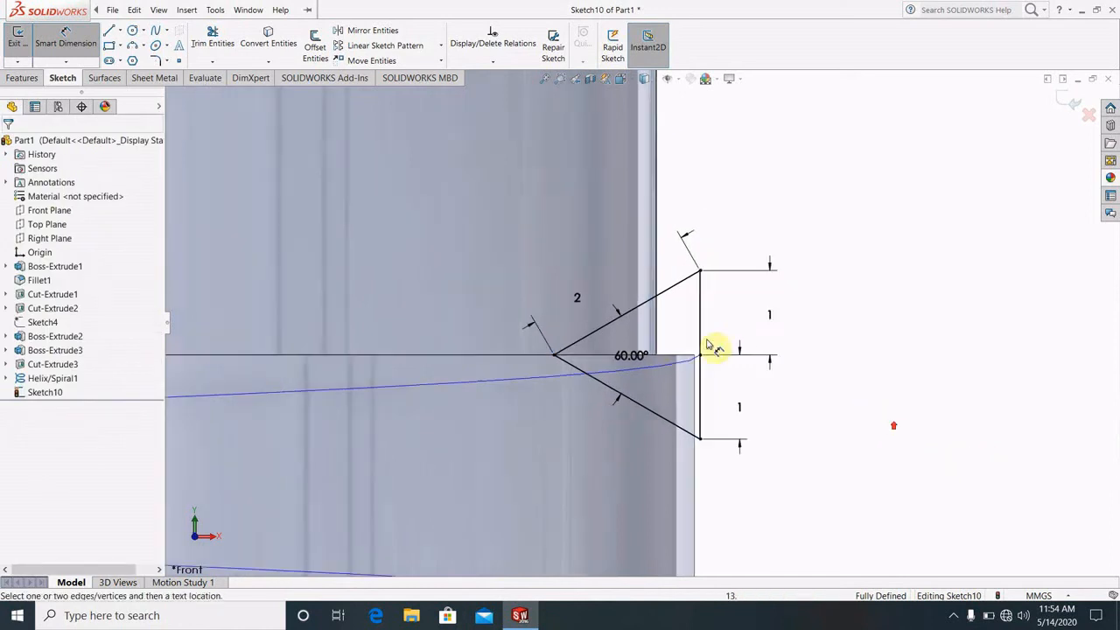
pyautogui.scroll(3, 635, 350)
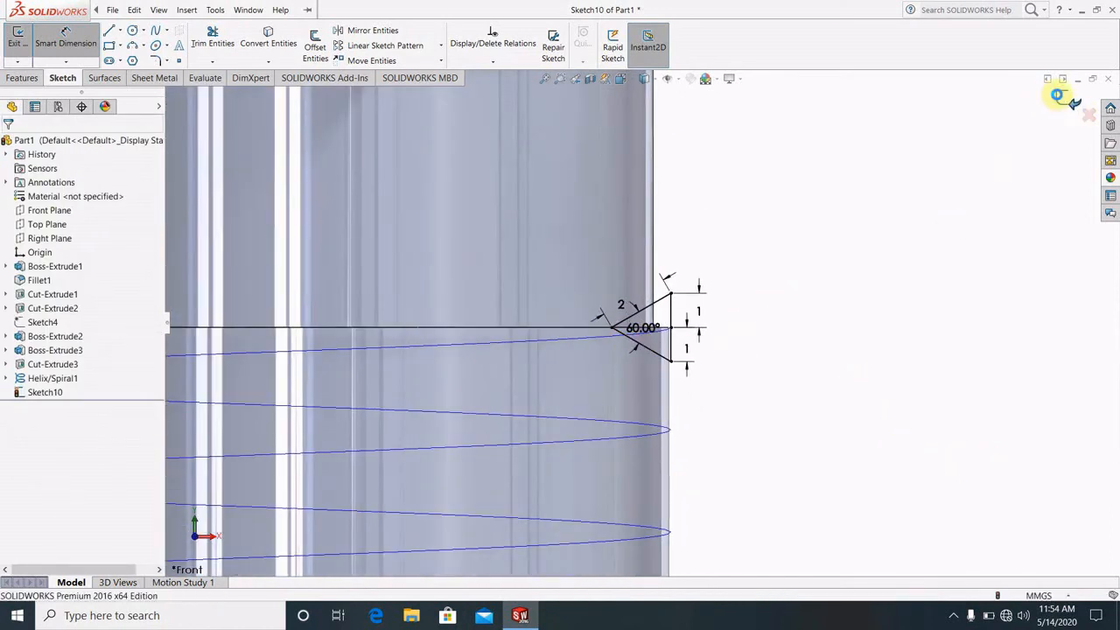
pyautogui.click(1059, 94)
# Cut the thread with a Swept Cut, using the triangle sketch as profile and the helix as path.
pyautogui.scroll(3, 637, 324)
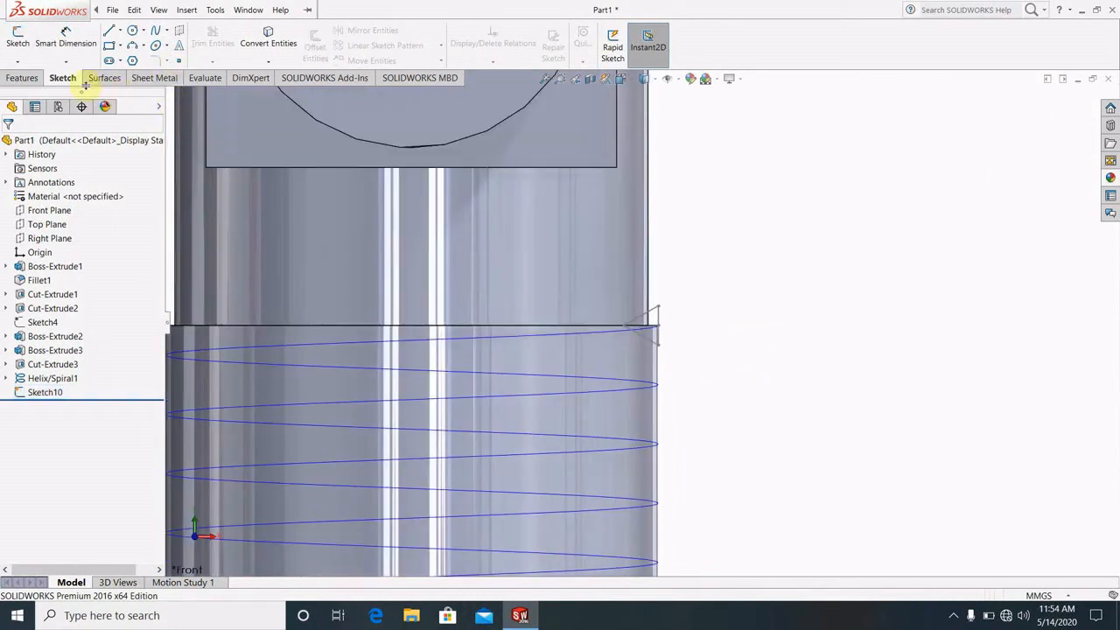
pyautogui.click(22, 78)
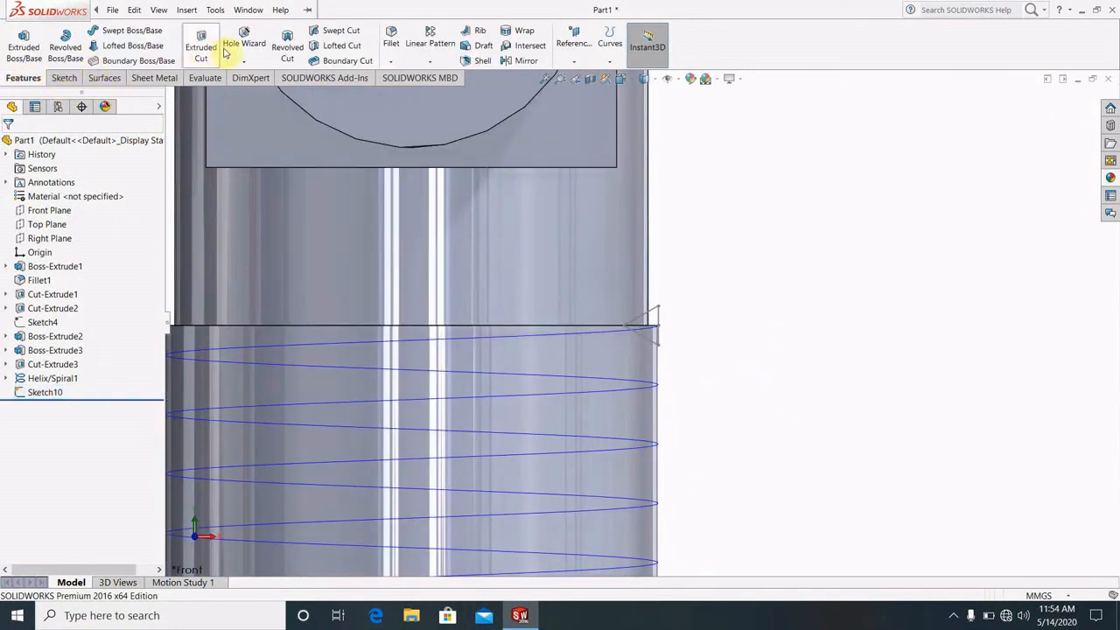
pyautogui.click(332, 31)
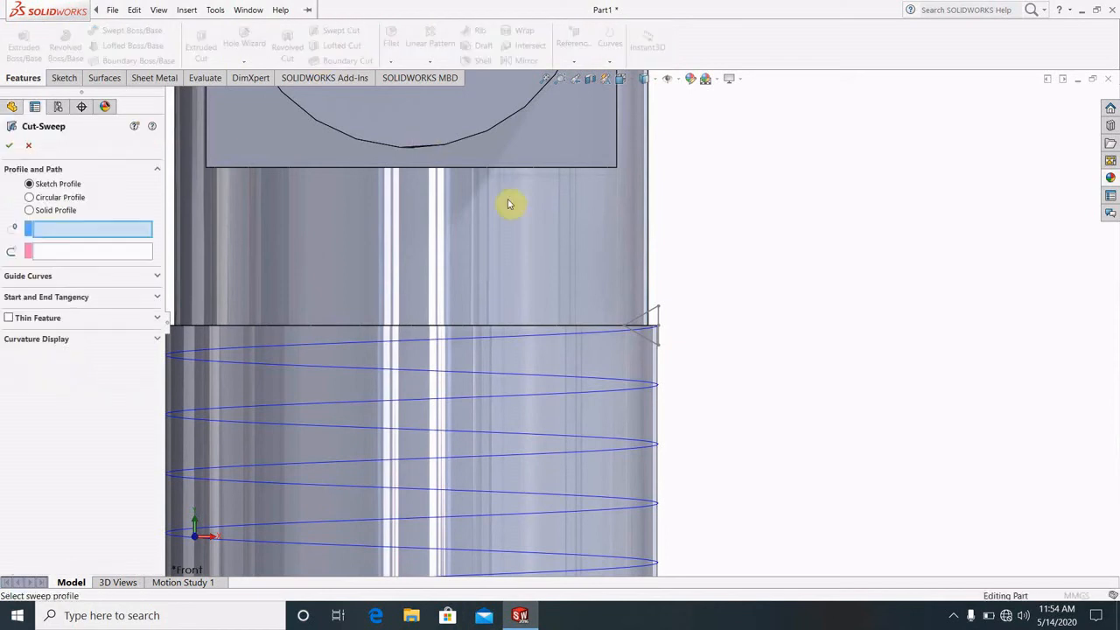
pyautogui.click(645, 321)
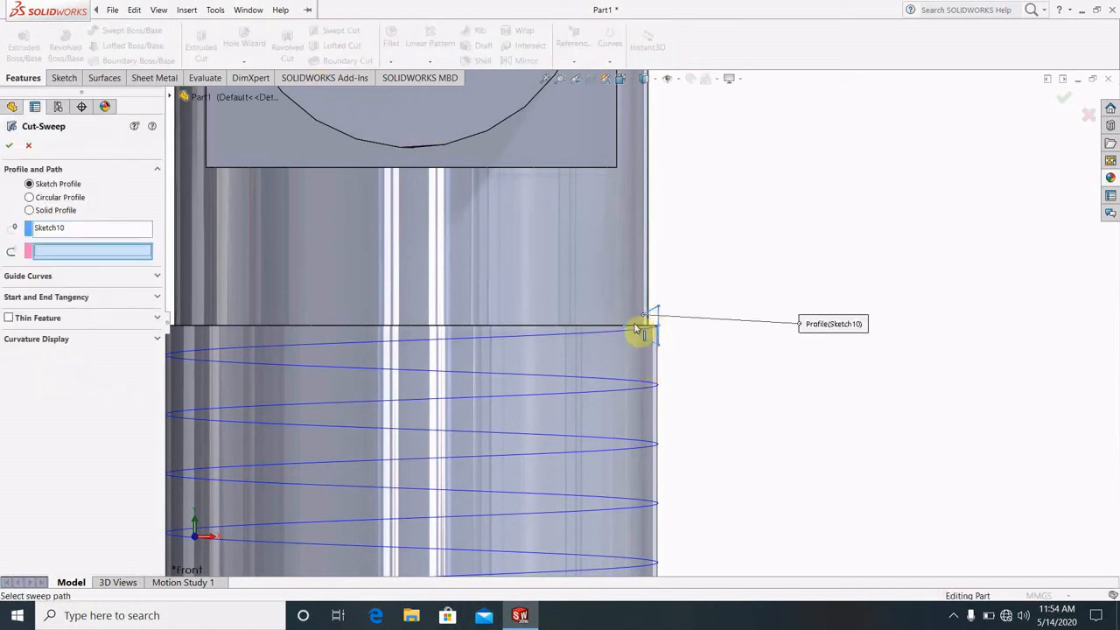
pyautogui.click(530, 341)
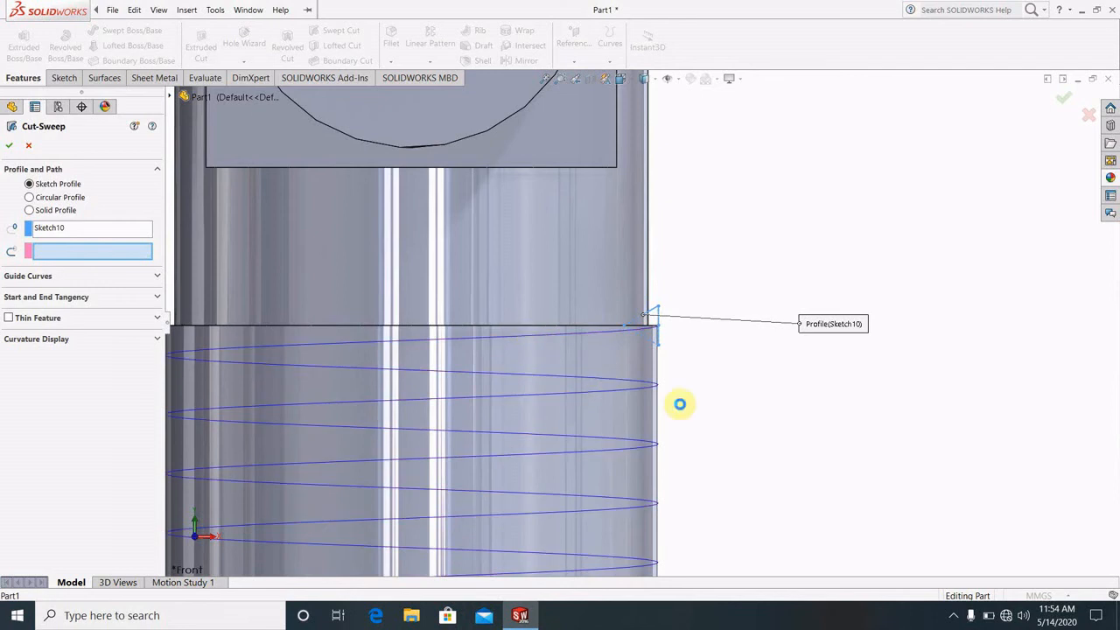
pyautogui.scroll(10, 740, 435)
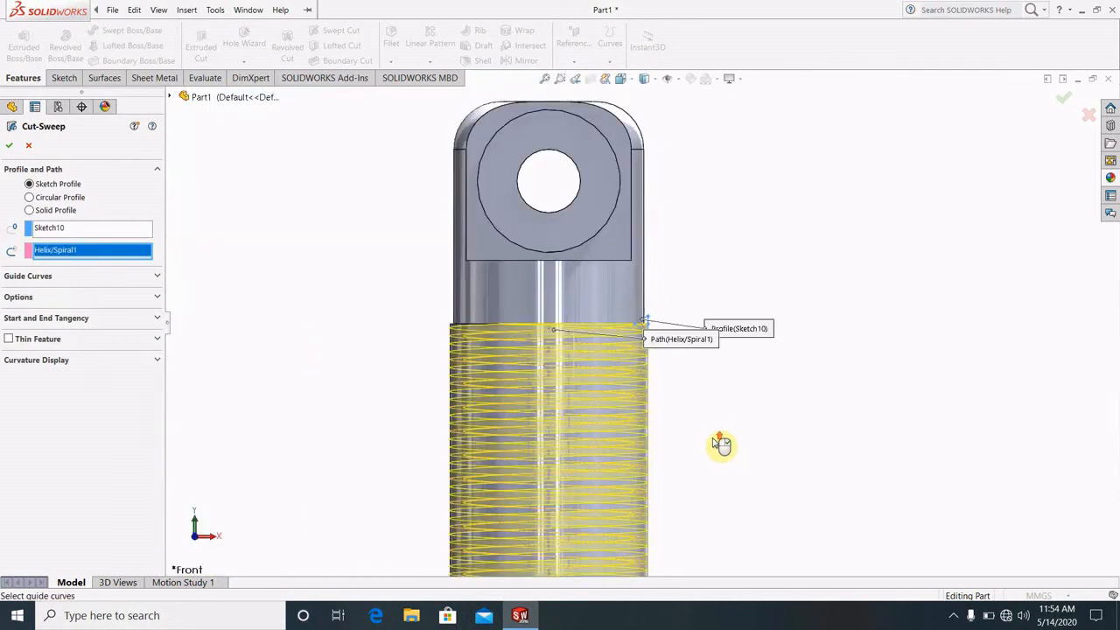
pyautogui.scroll(-2, 675, 437)
pyautogui.scroll(-3, 477, 245)
pyautogui.scroll(3, 821, 480)
pyautogui.scroll(-2, 814, 473)
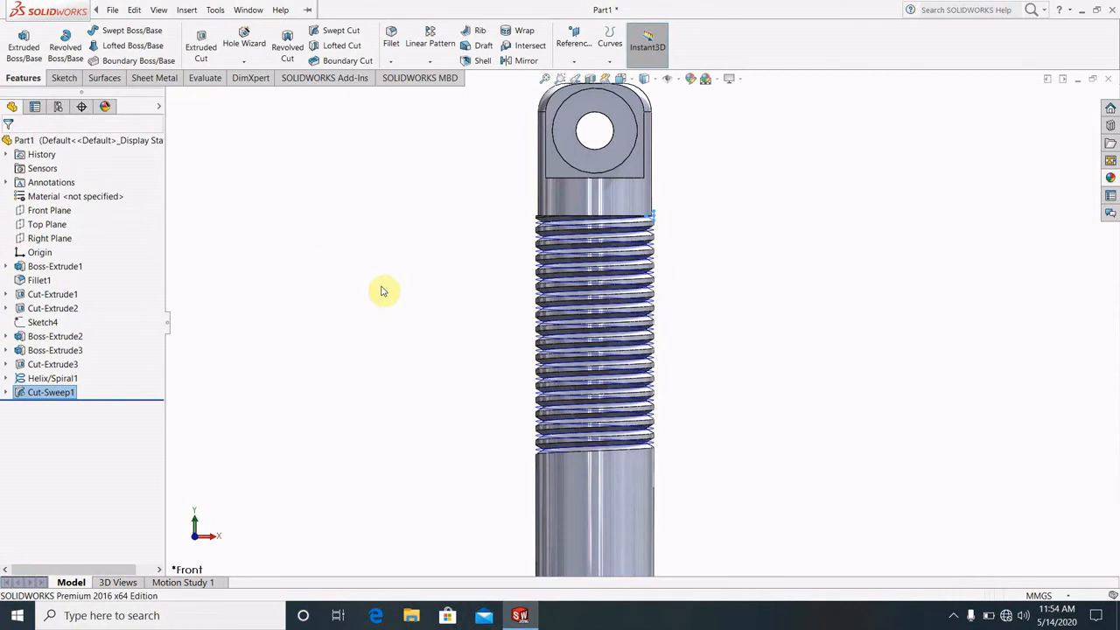
# Start a fillet with a 0.75 mm radius and select the two helical edges of the thread crest.
pyautogui.scroll(-3, 680, 270)
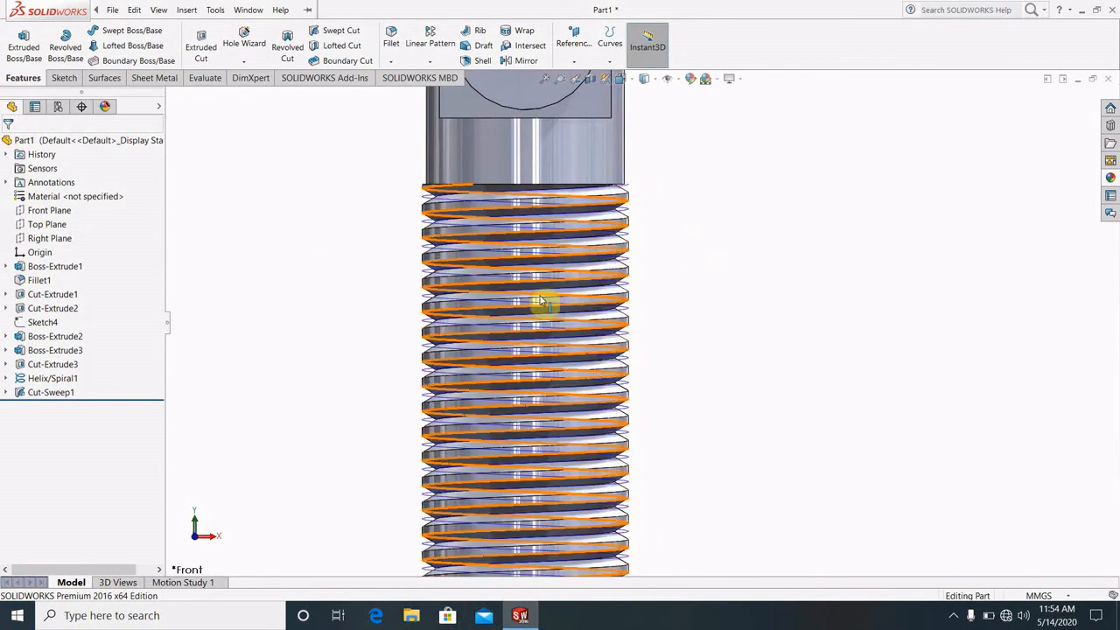
pyautogui.moveTo(565, 350)
pyautogui.mouseDown(button='middle')
pyautogui.moveTo(555, 281)
pyautogui.moveTo(545, 430)
pyautogui.moveTo(575, 275)
pyautogui.moveTo(577, 342)
pyautogui.moveTo(581, 334)
pyautogui.mouseUp(button='middle')
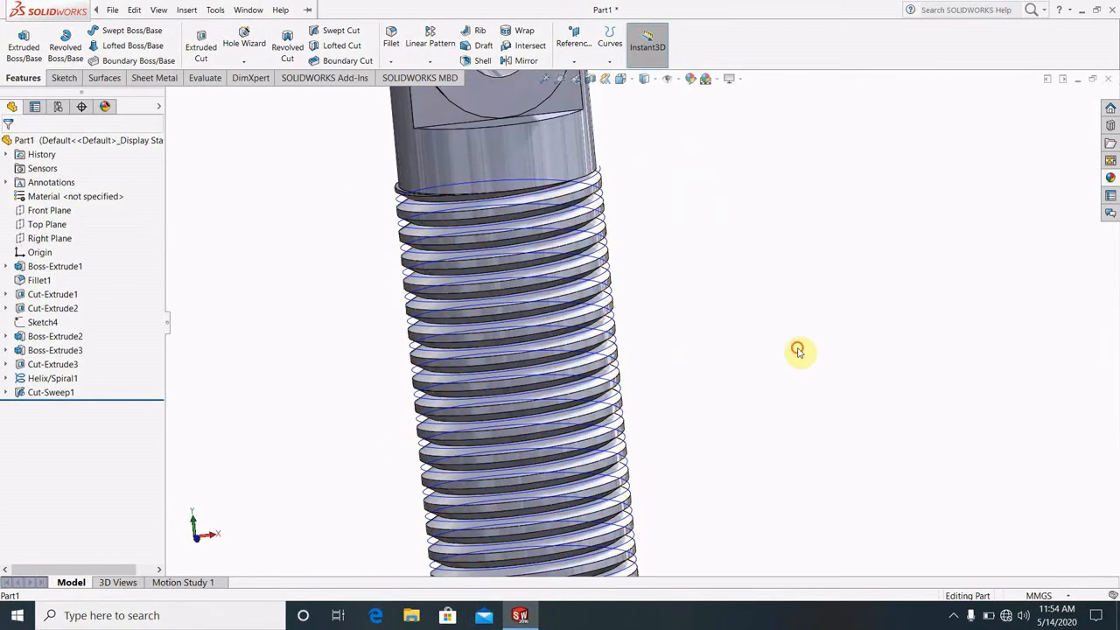
pyautogui.click(393, 35)
pyautogui.write('0.75')
pyautogui.press('Return')
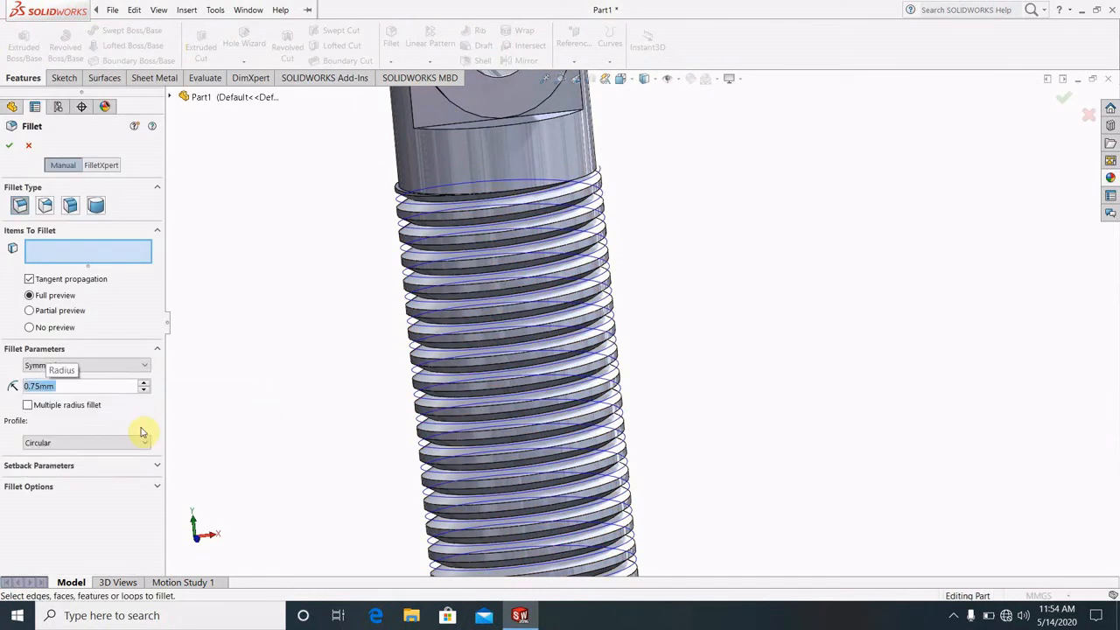
pyautogui.scroll(-5, 526, 263)
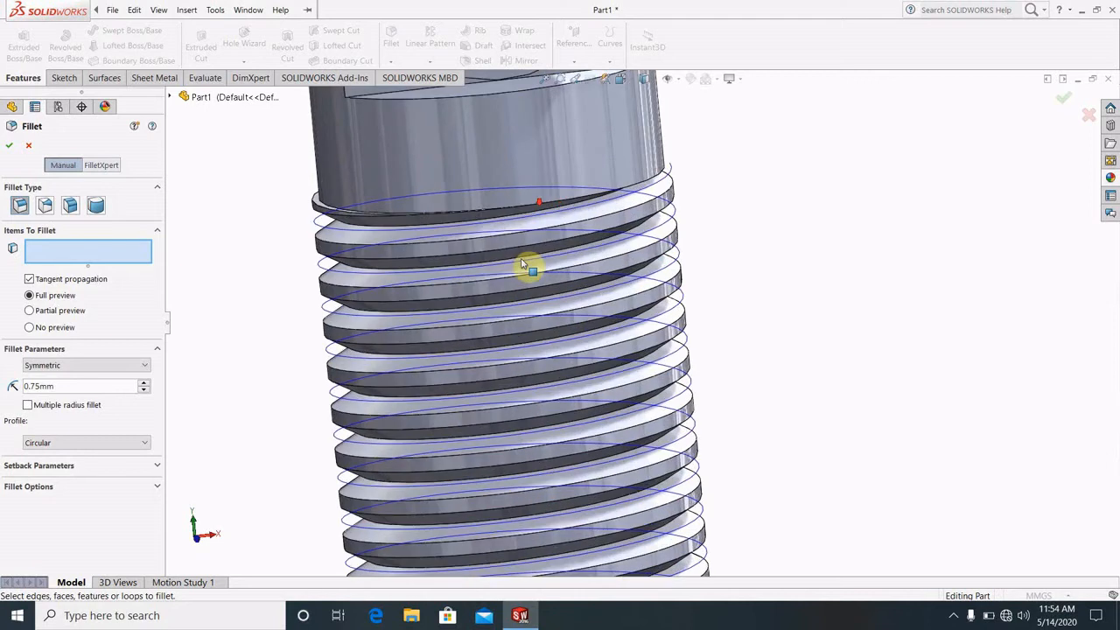
pyautogui.moveTo(495, 252); pyautogui.dragTo(510, 206, button='middle')
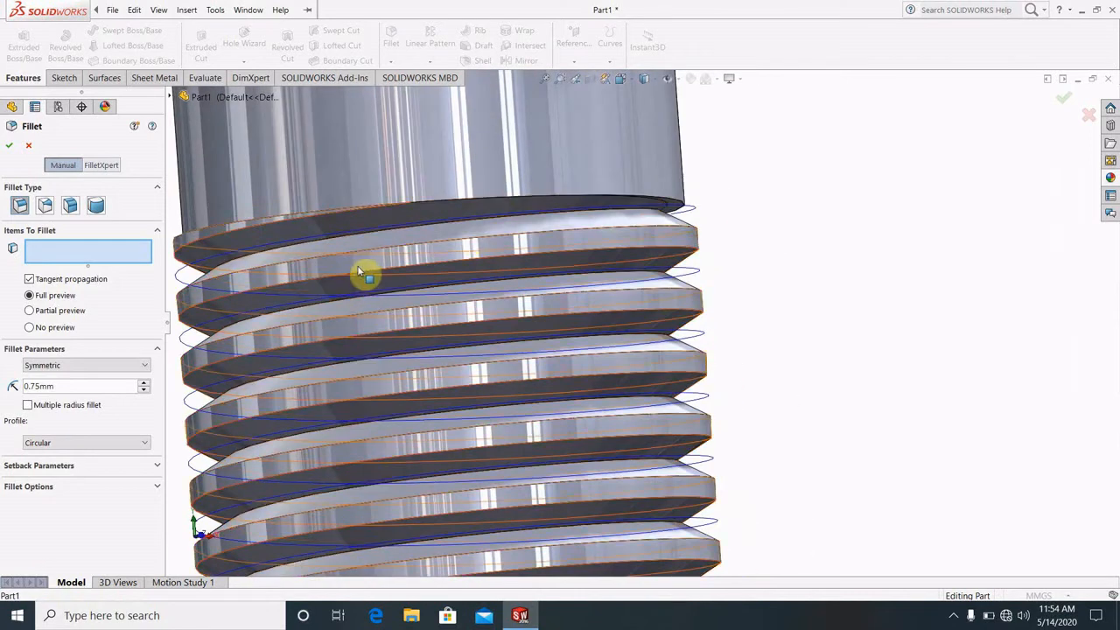
pyautogui.click(313, 263)
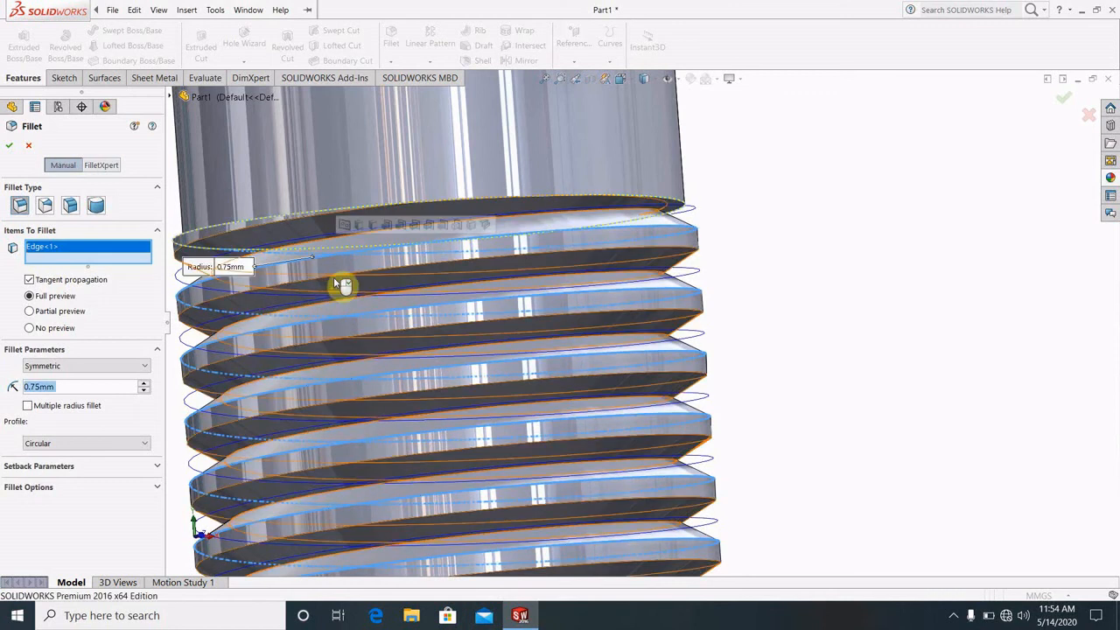
pyautogui.click(425, 264)
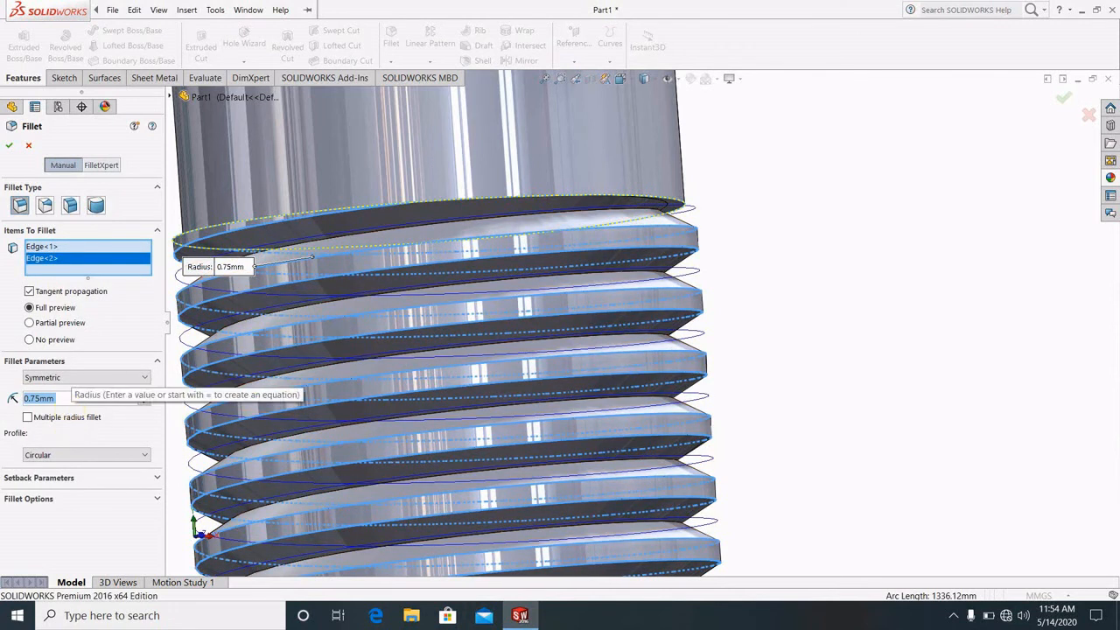
# Try fillet radii of 0.2 mm and 0.01 mm on the two selected helical edges of the thread crest.
pyautogui.press('BackSpace')
pyautogui.write('0.2')
pyautogui.press('Return')
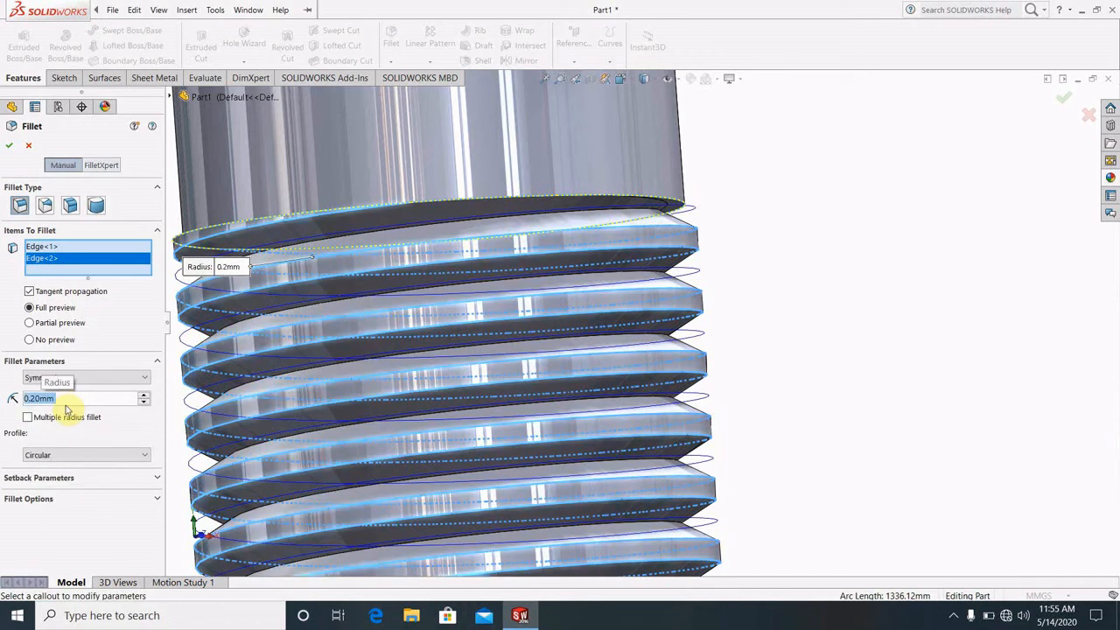
pyautogui.press('BackSpace')
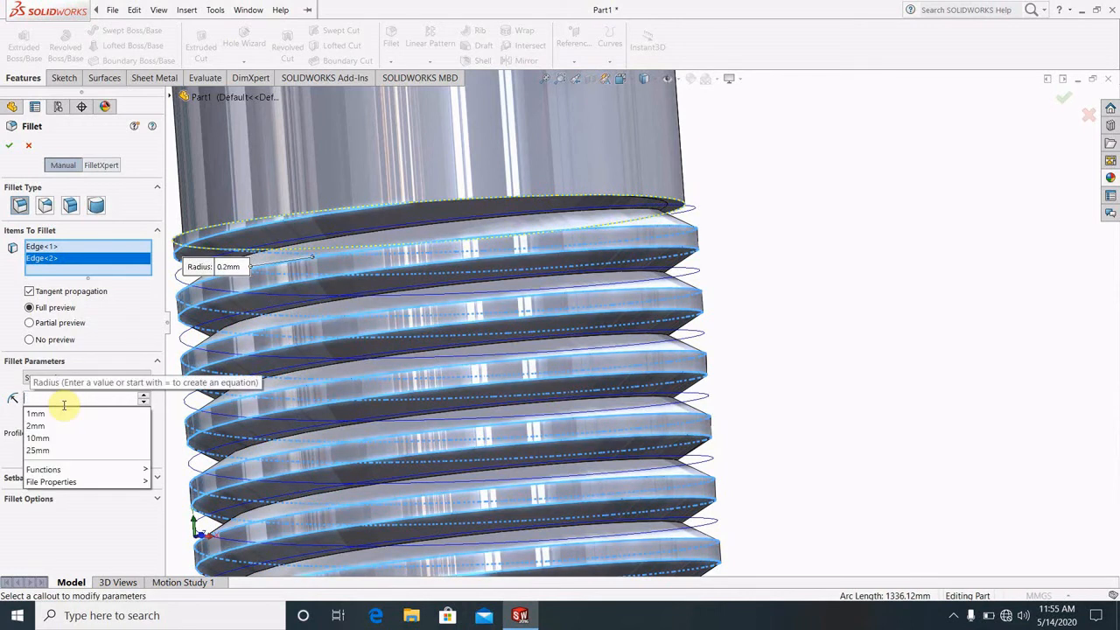
pyautogui.write('0.01mm')
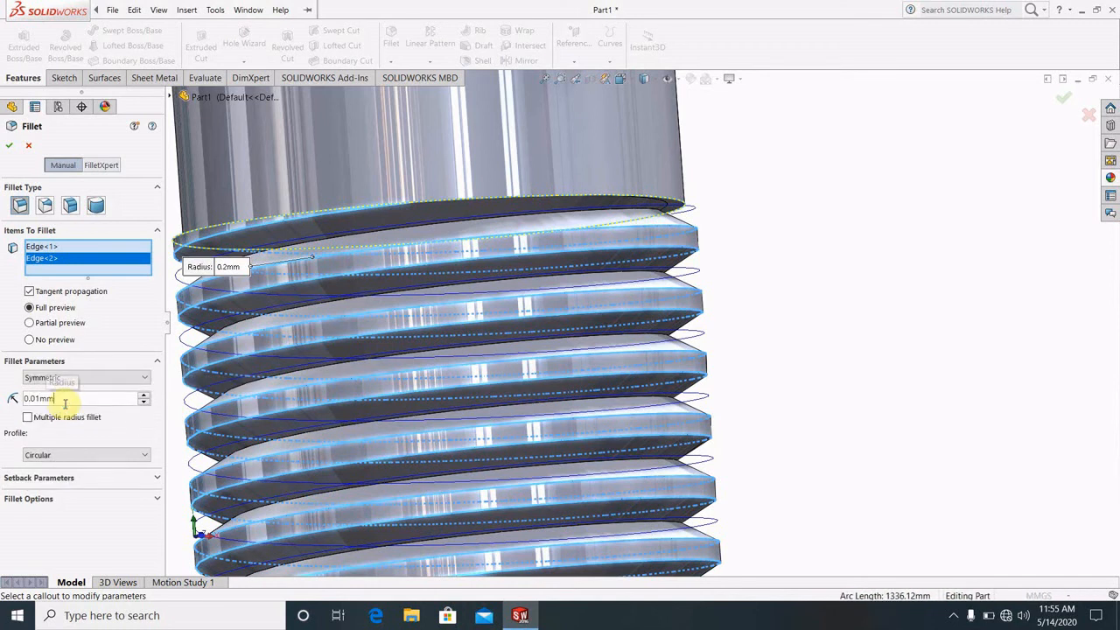
pyautogui.scroll(4, 825, 467)
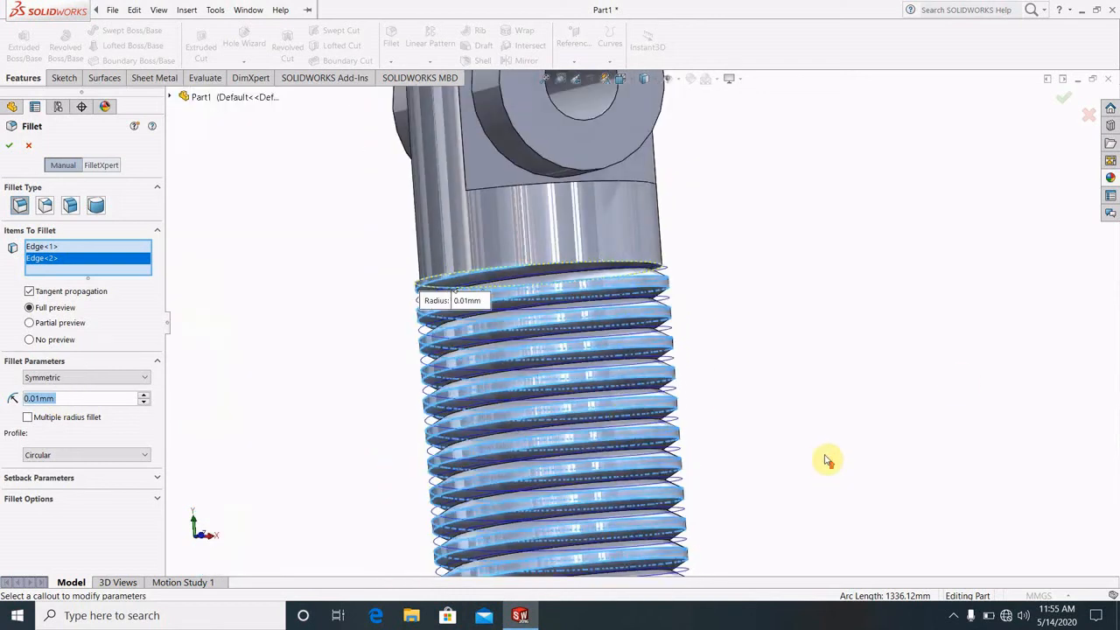
# Try to apply the fillet to both helical crest edges together with a 0.5 mm radius.
pyautogui.press('BackSpace')
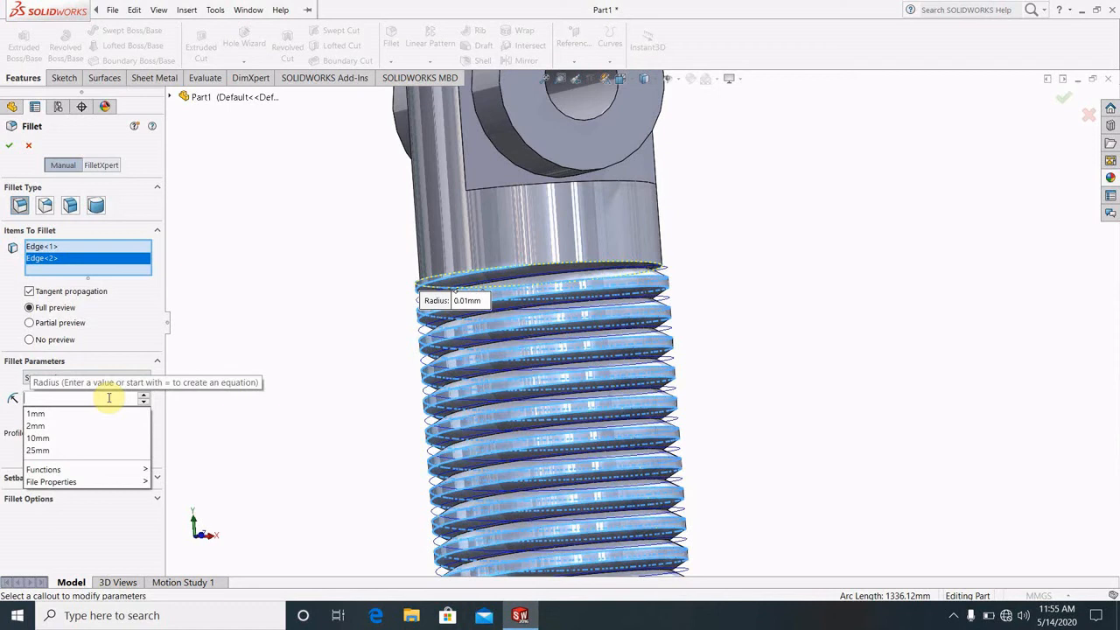
pyautogui.write('0.50mm')
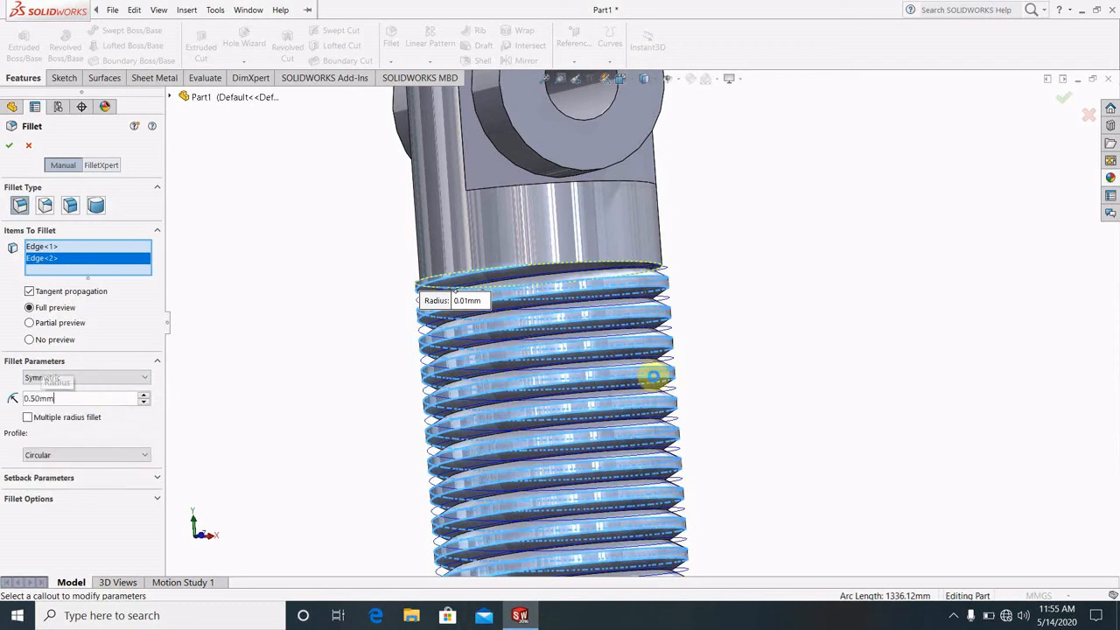
pyautogui.press('Return')
pyautogui.scroll(-3, 593, 347)
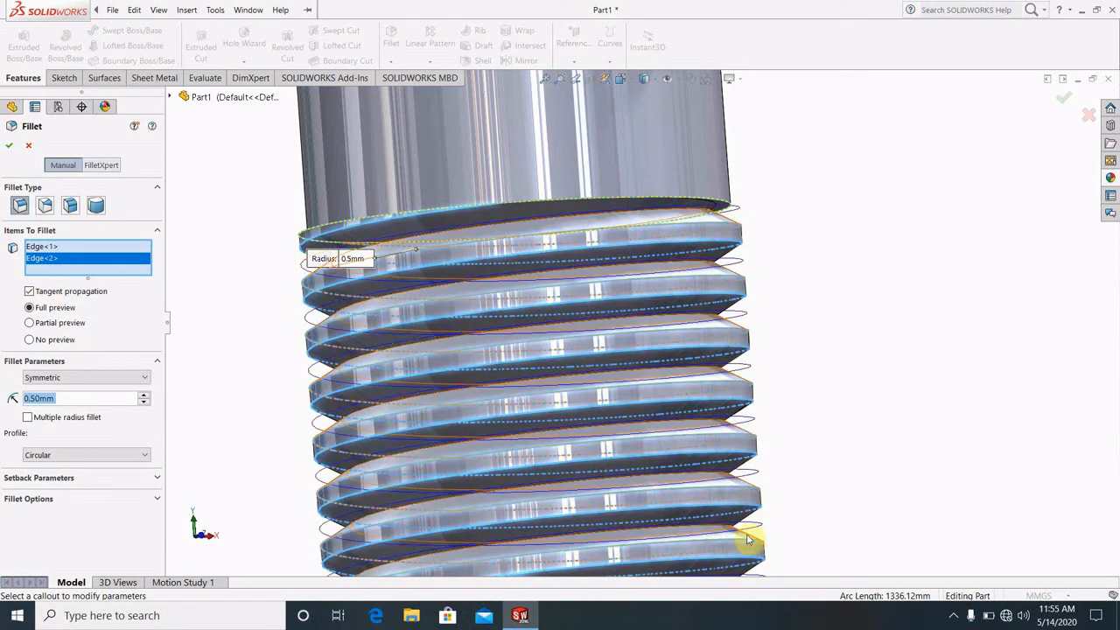
pyautogui.scroll(5, 722, 539)
pyautogui.scroll(4, 626, 501)
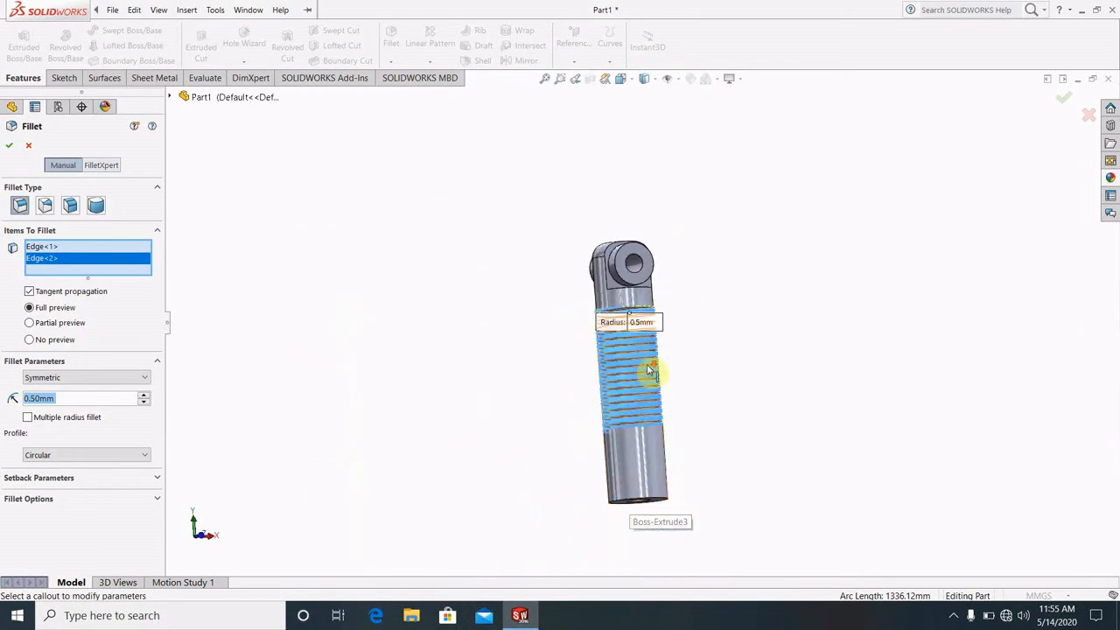
pyautogui.scroll(-5, 650, 370)
pyautogui.click(10, 145)
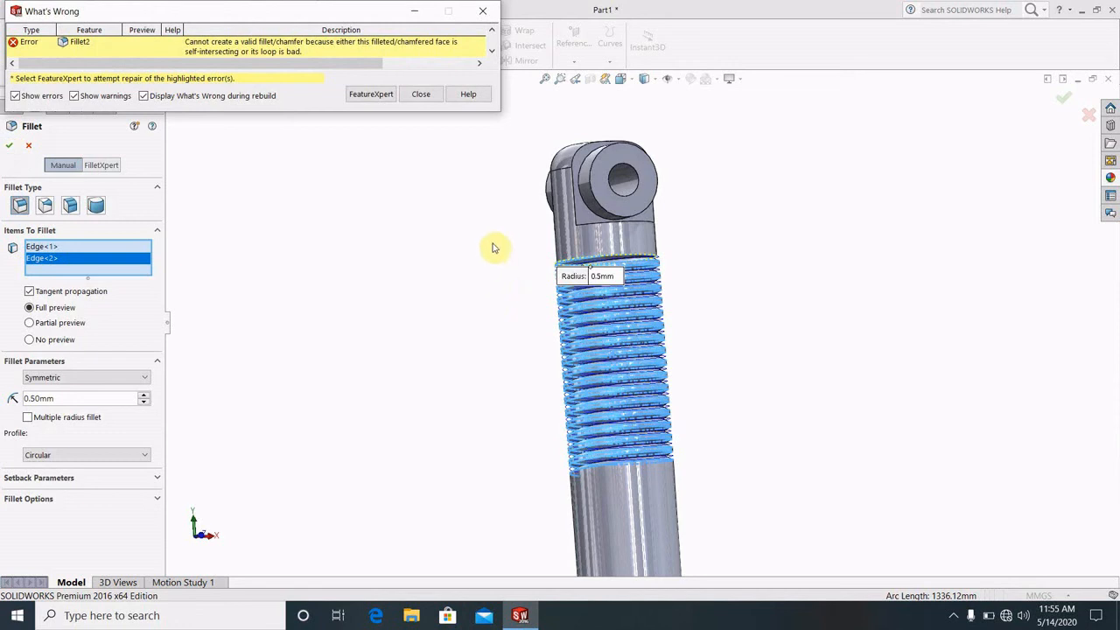
pyautogui.click(421, 95)
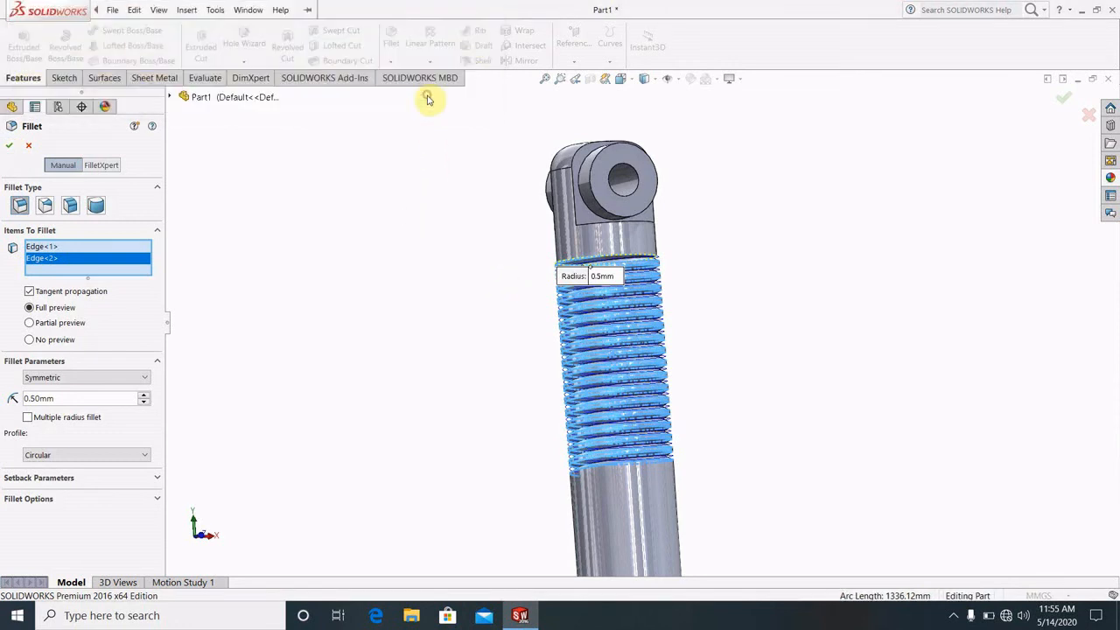
pyautogui.click(380, 290)
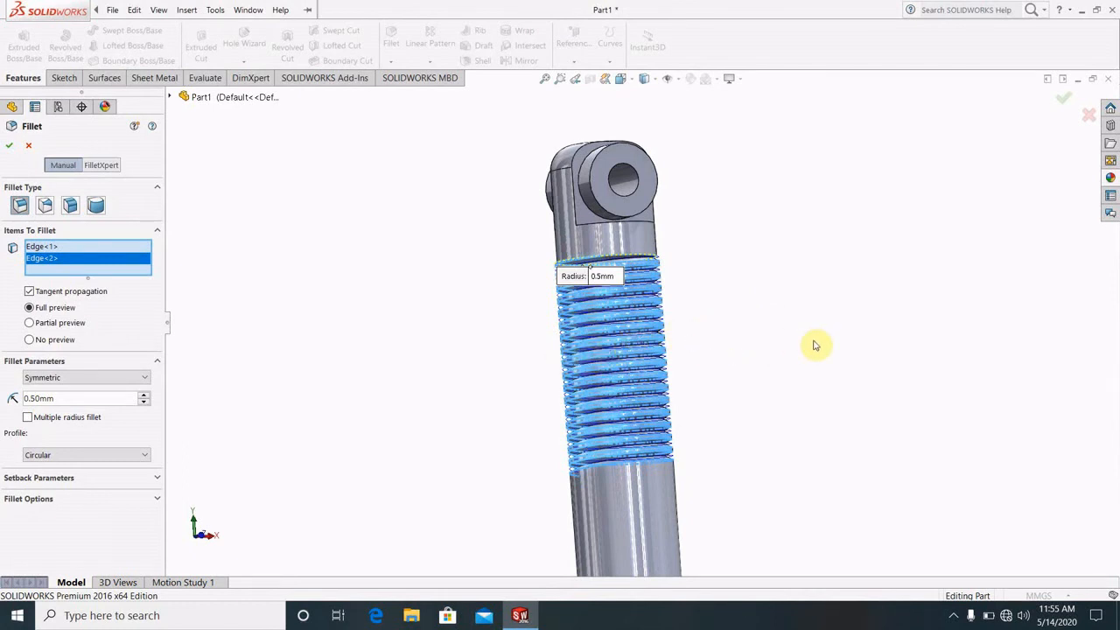
pyautogui.click(730, 343)
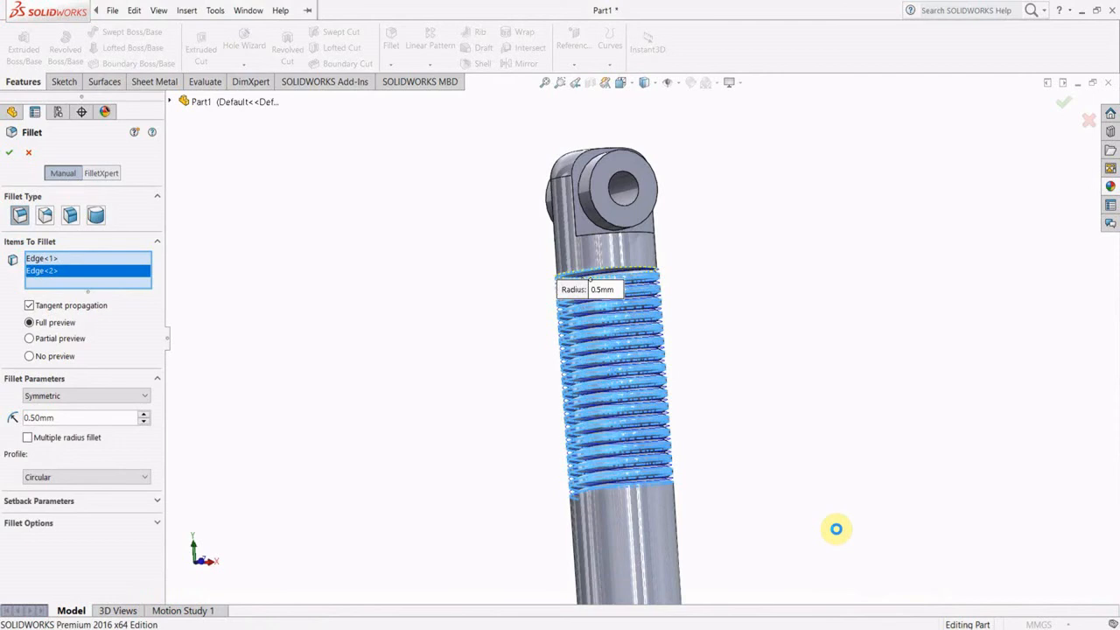
pyautogui.click(954, 615)
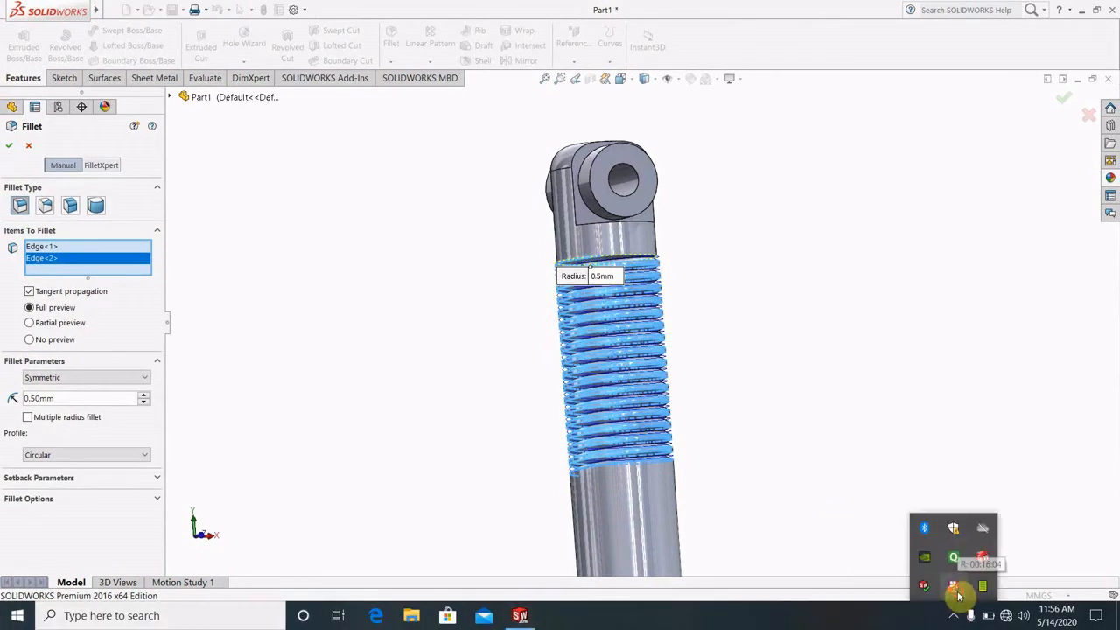
pyautogui.rightClick(959, 595)
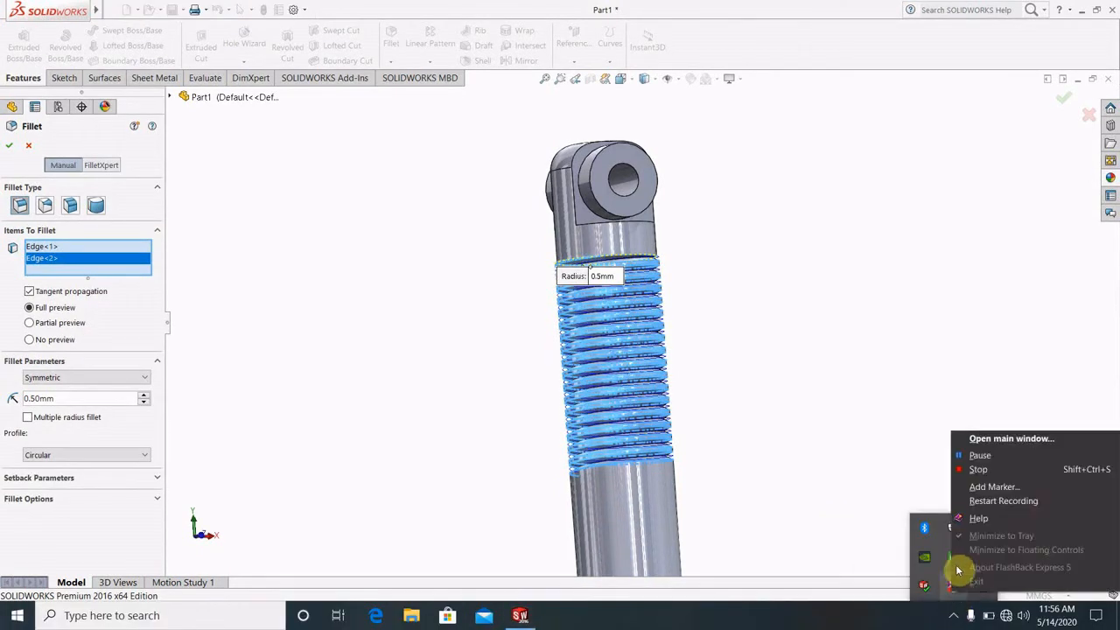
pyautogui.click(981, 457)
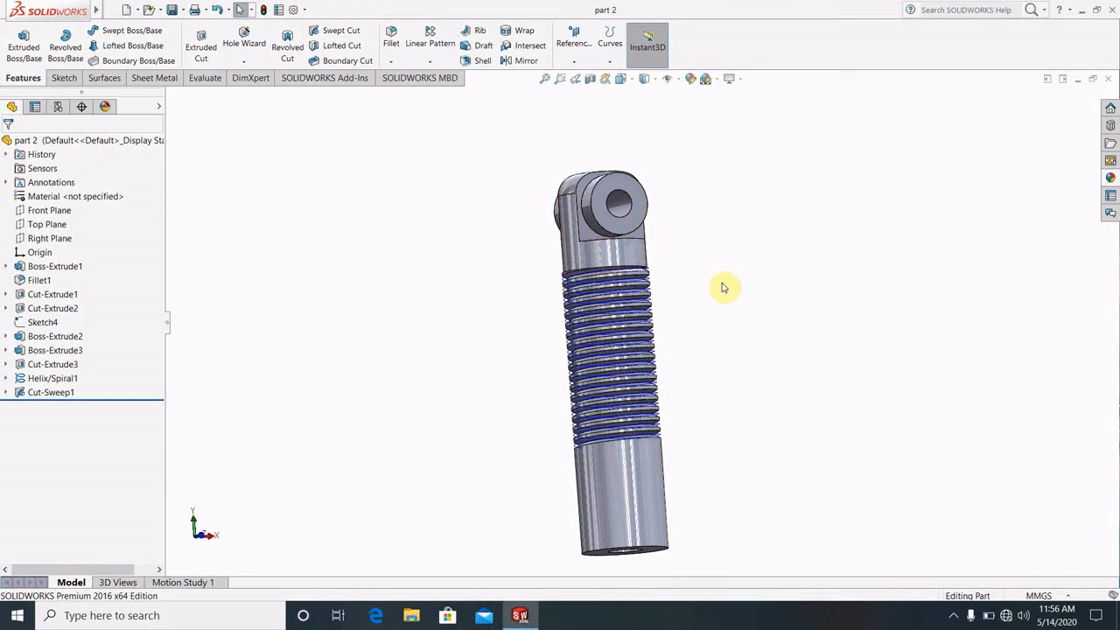
# Fillet only the lower helical edge of the thread crest with a 0.5 mm radius, leaving the upper crest edge out of the selection.
pyautogui.scroll(-3, 660, 287)
pyautogui.scroll(-2, 610, 322)
pyautogui.moveTo(615, 405); pyautogui.dragTo(638, 327, button='middle')
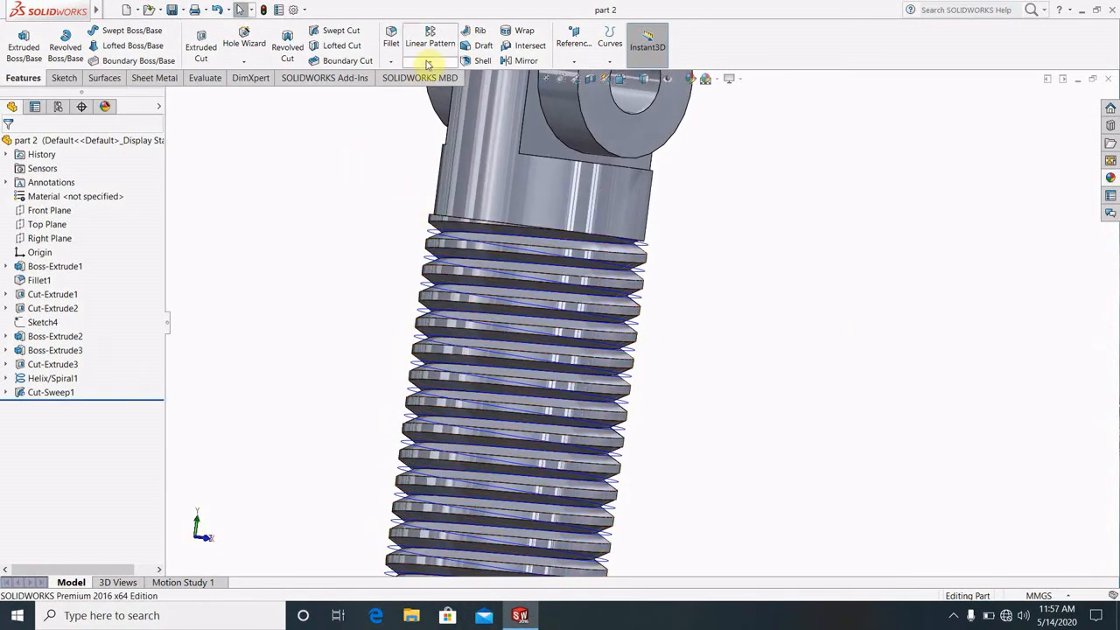
pyautogui.click(392, 35)
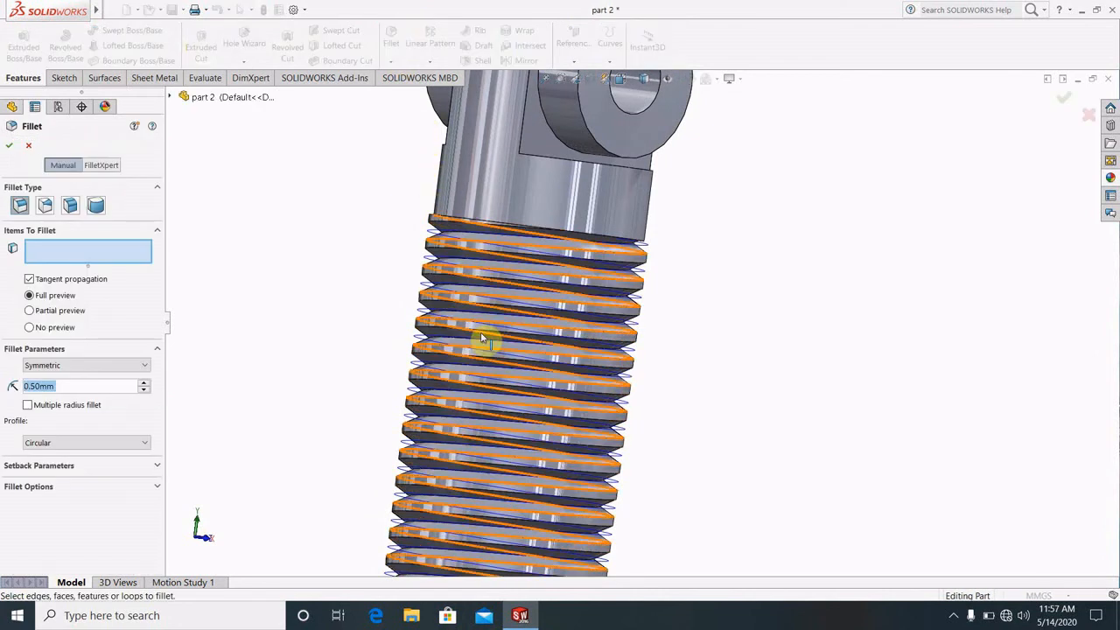
pyautogui.scroll(-5, 455, 238)
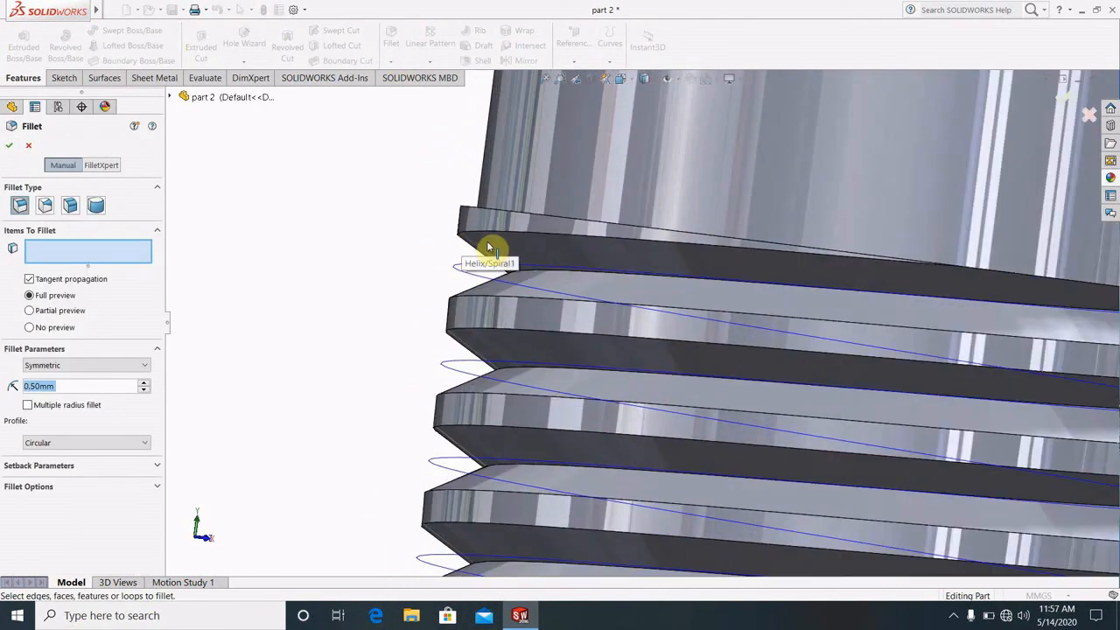
pyautogui.click(491, 233)
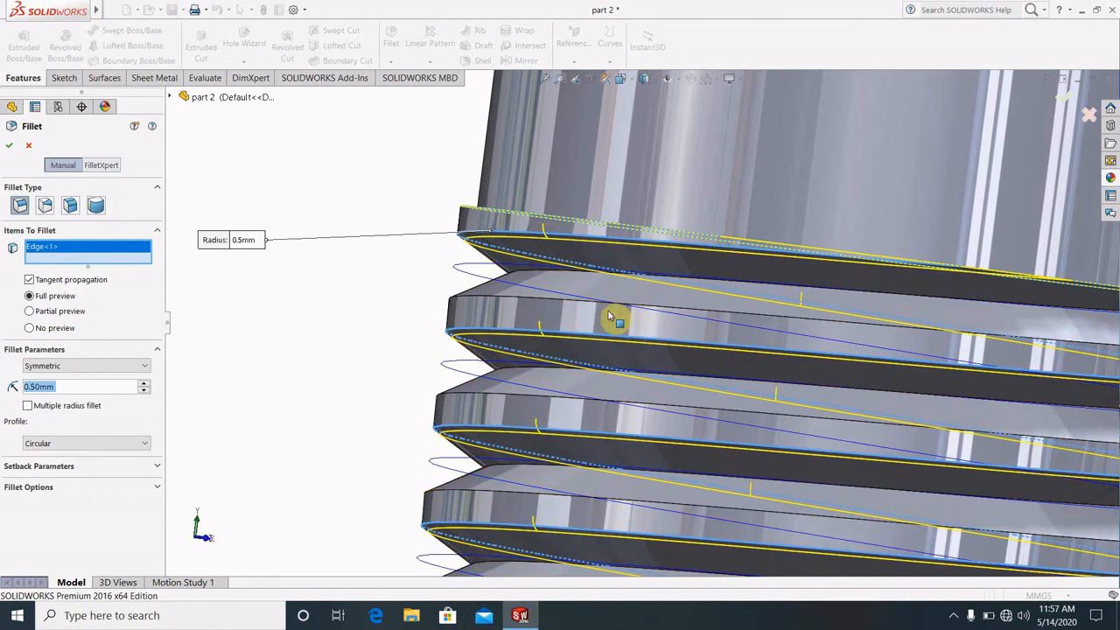
pyautogui.click(529, 302)
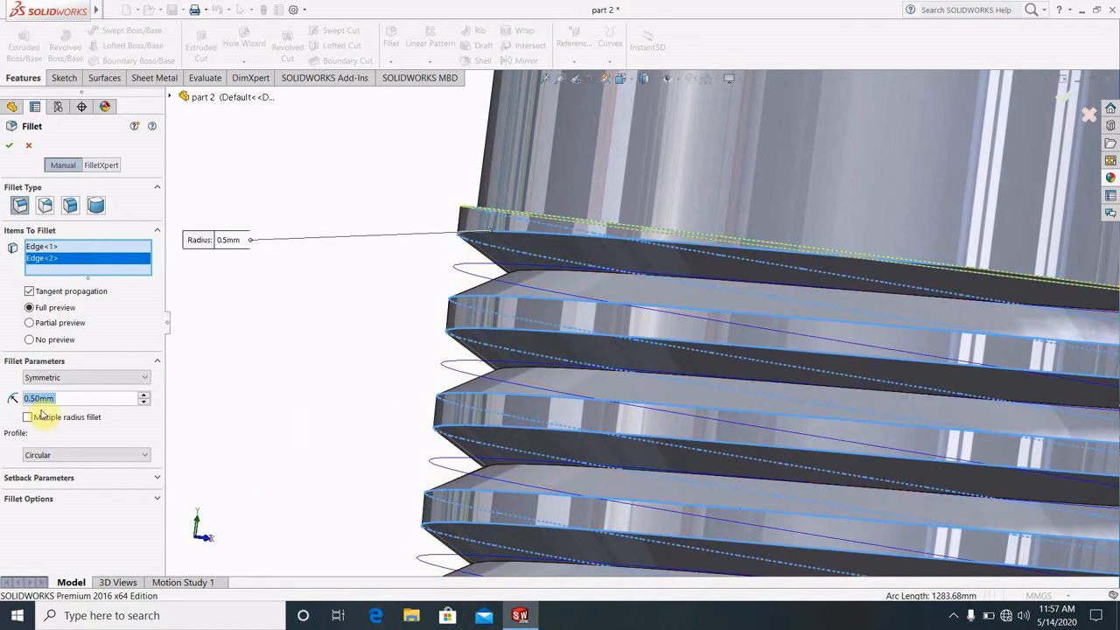
pyautogui.rightClick(76, 263)
pyautogui.click(114, 282)
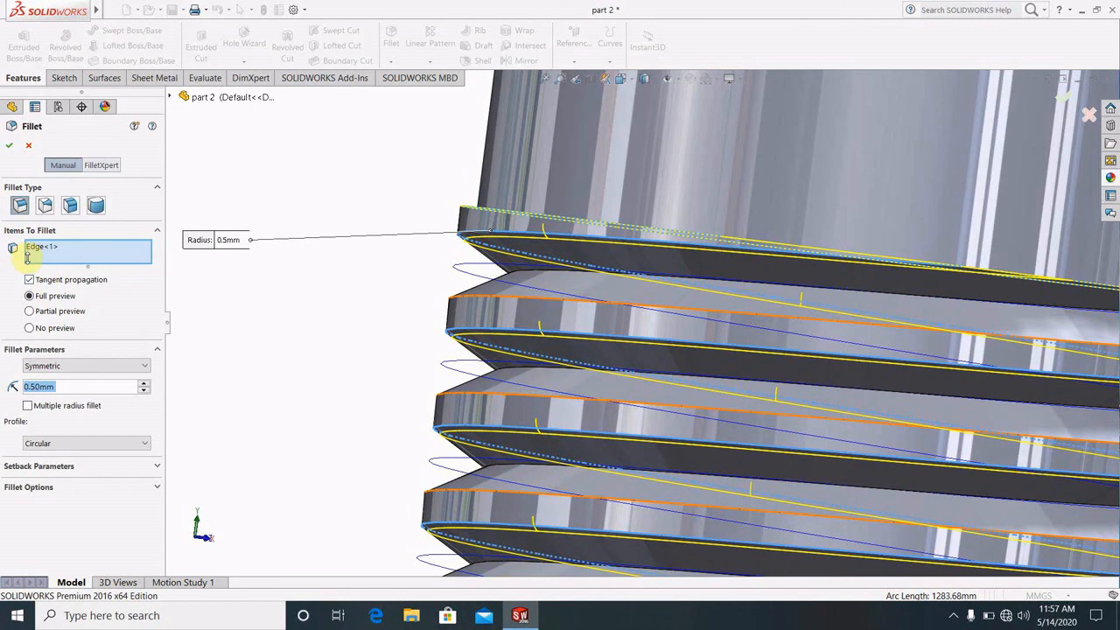
pyautogui.click(7, 146)
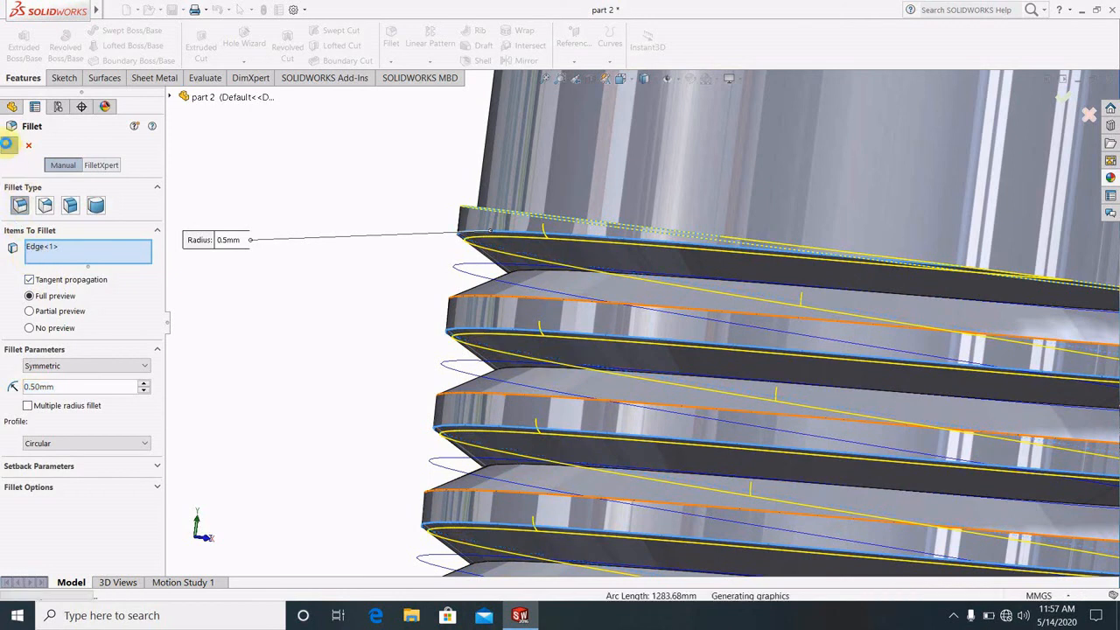
pyautogui.click(375, 336)
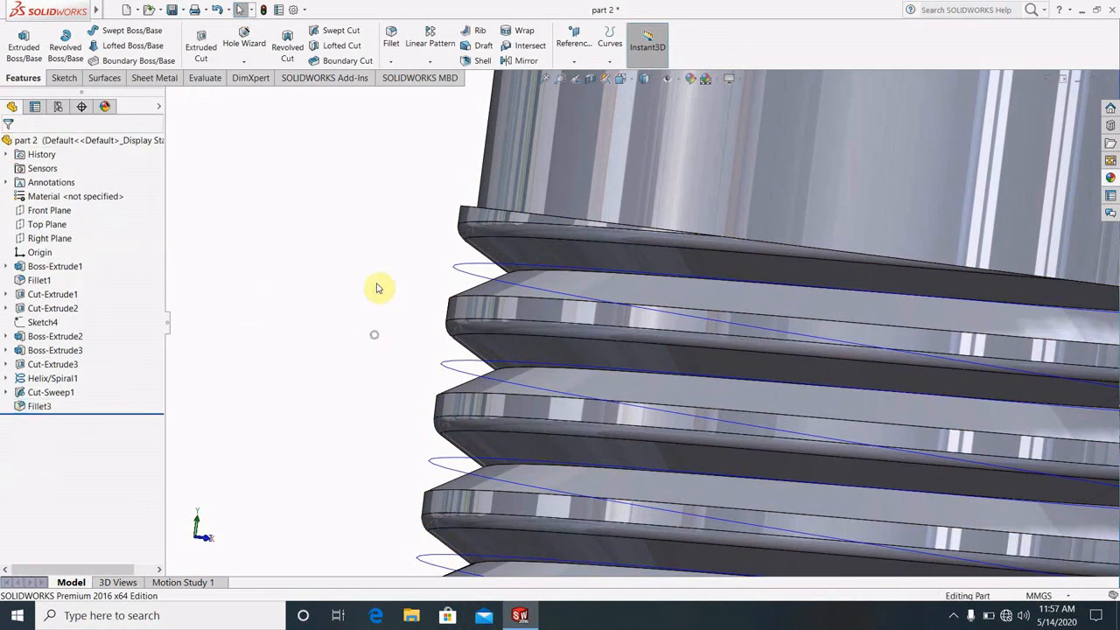
# Try to fillet the upper helical crest edge with radii of 1 mm and 0.2 mm, and cancel the fillet.
pyautogui.click(391, 38)
pyautogui.click(538, 303)
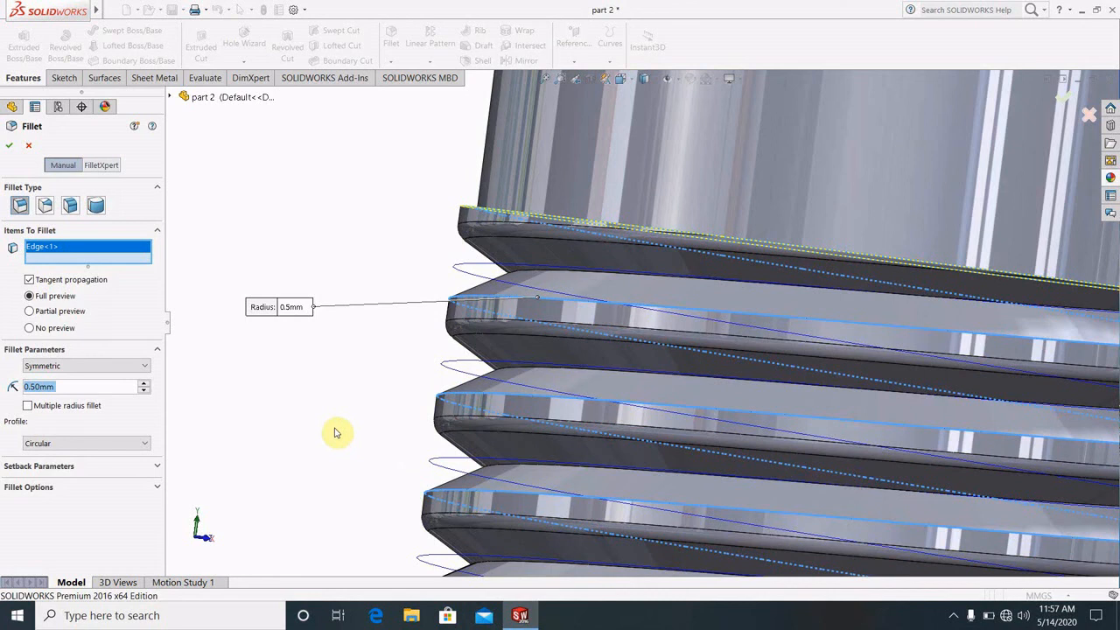
pyautogui.press('BackSpace')
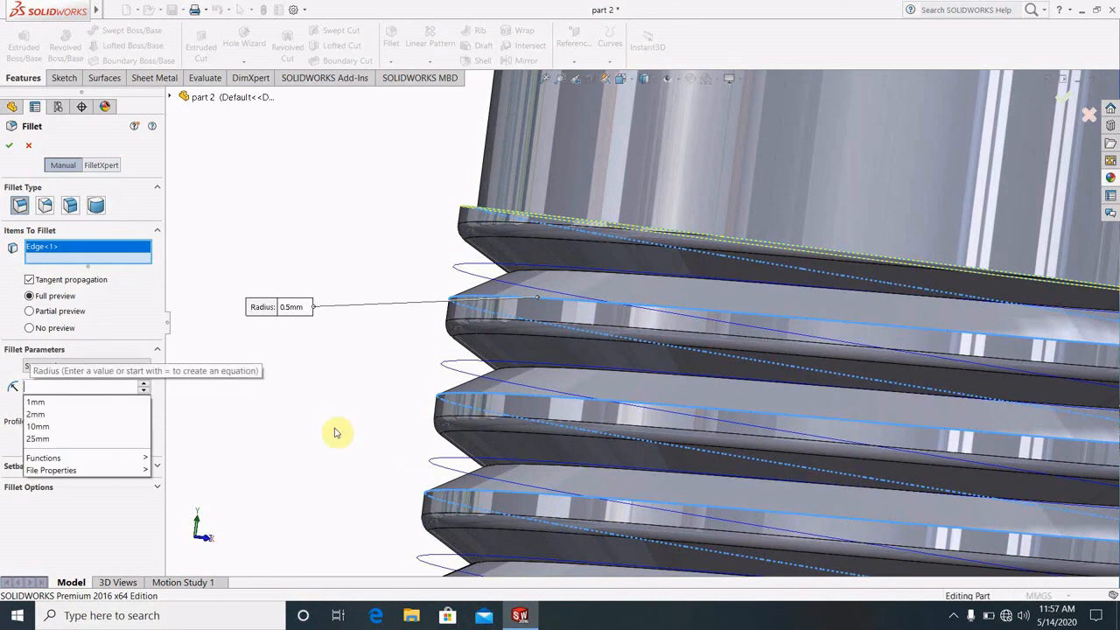
pyautogui.write('1')
pyautogui.press('Return')
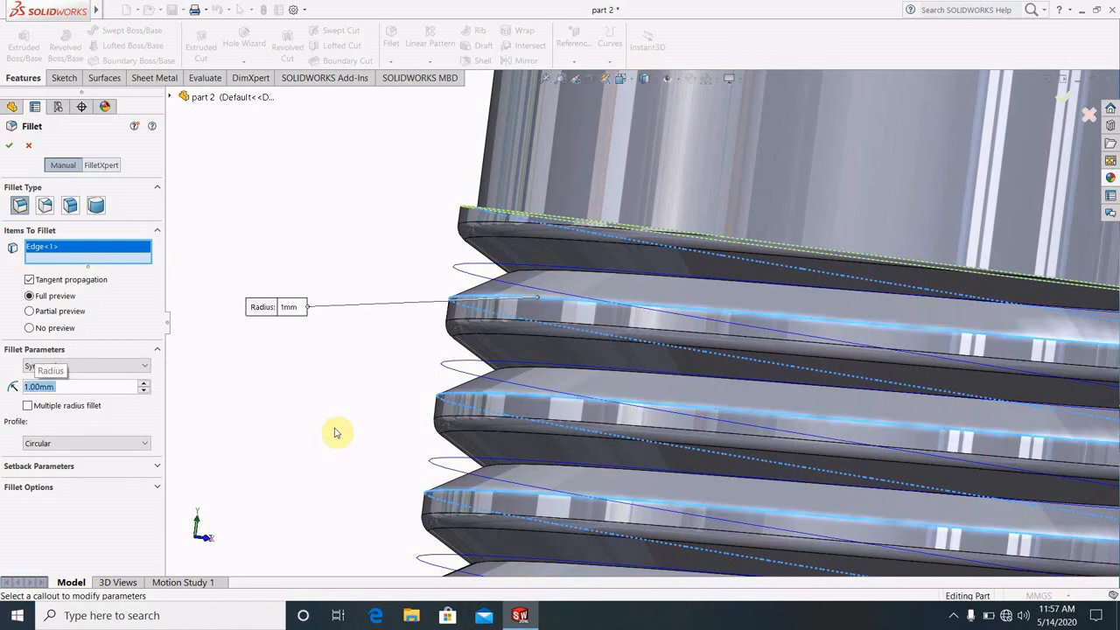
pyautogui.press('BackSpace')
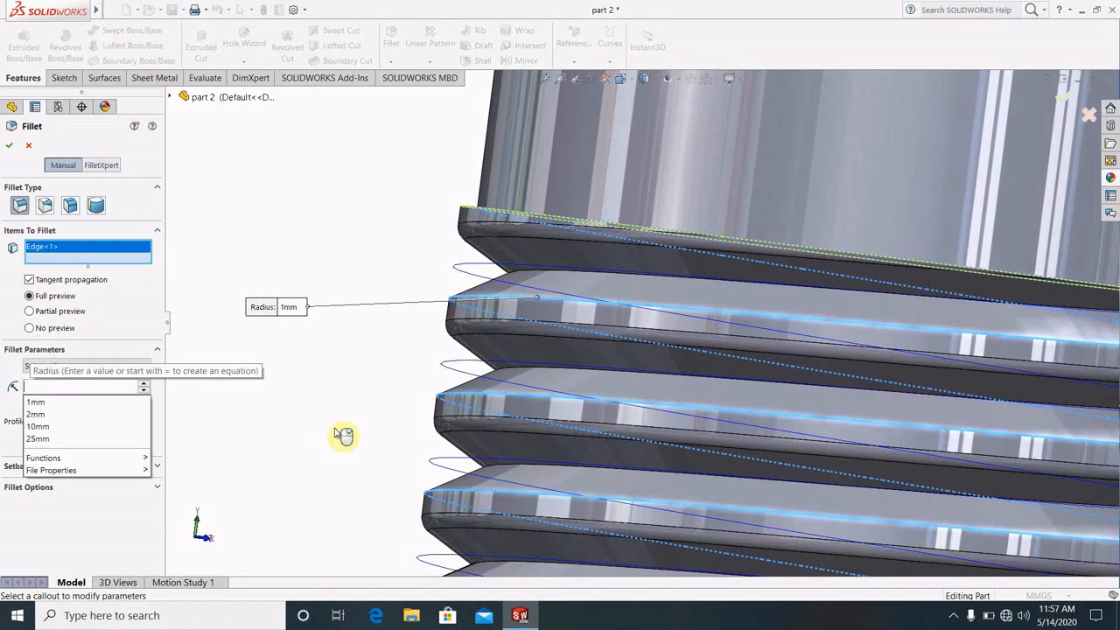
pyautogui.write('0.2')
pyautogui.press('Return')
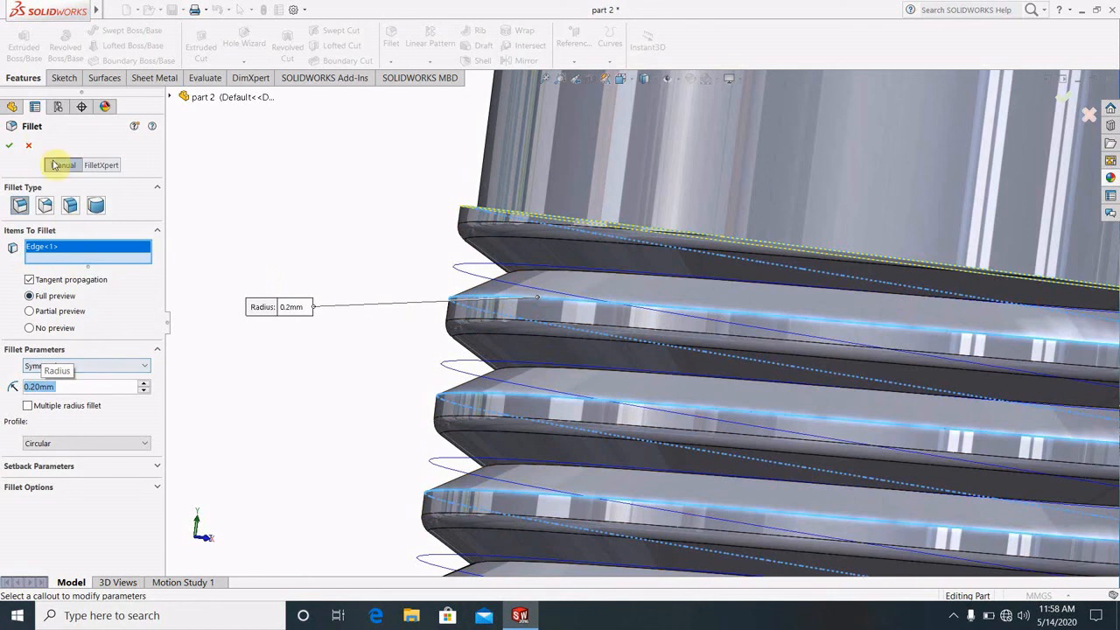
pyautogui.click(28, 147)
# Hide the helix curve around the thread.
pyautogui.scroll(5, 645, 499)
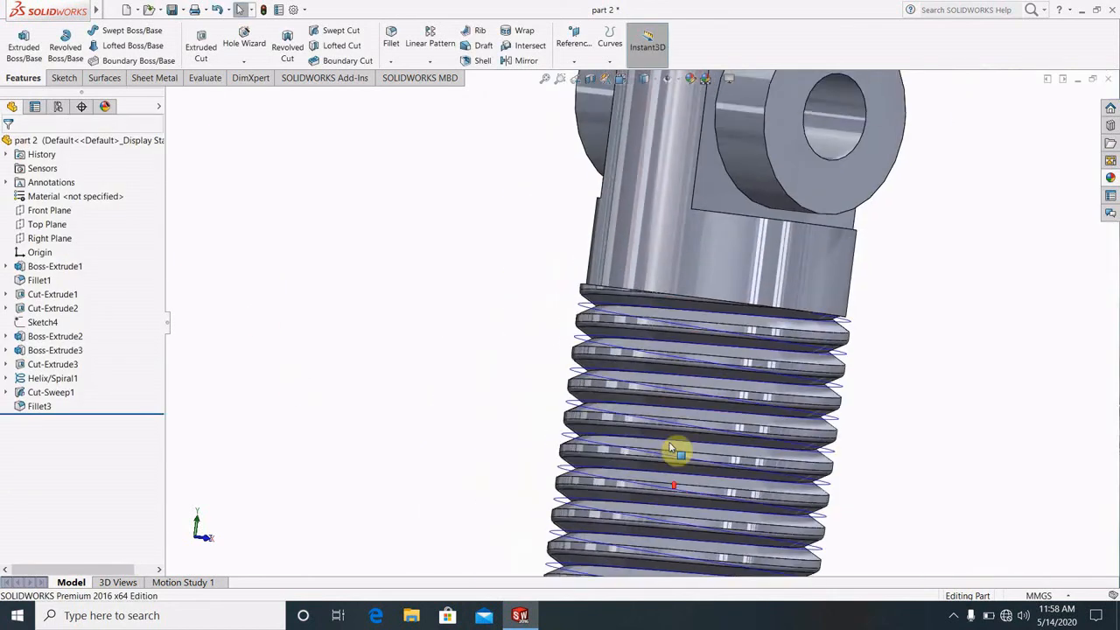
pyautogui.scroll(-5, 679, 447)
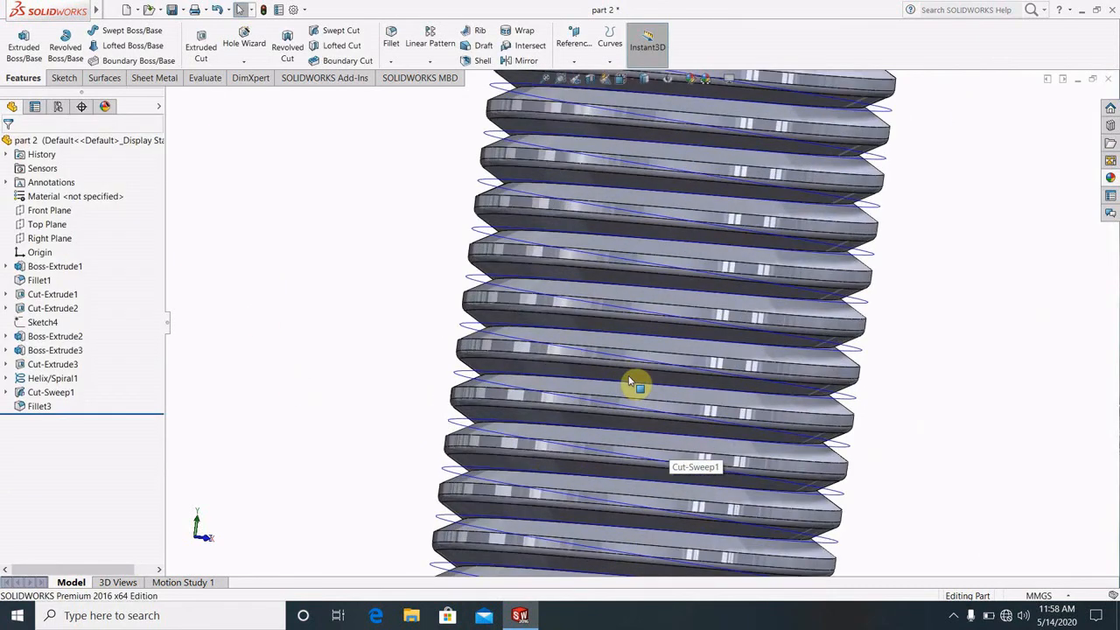
pyautogui.rightClick(476, 285)
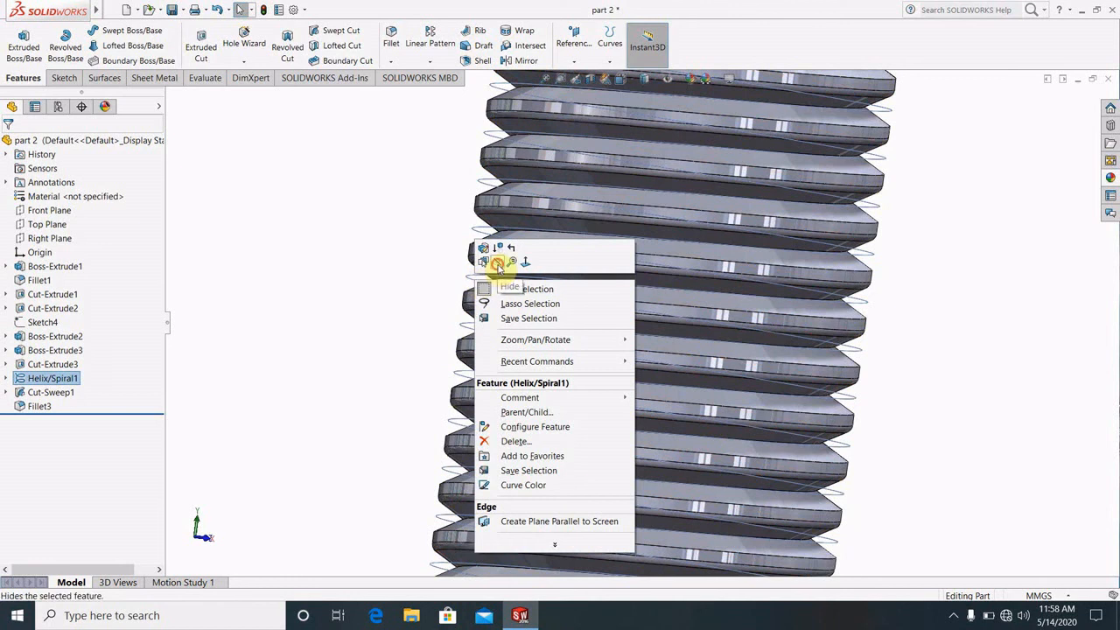
pyautogui.click(498, 266)
# Apply the black medium gloss plastic appearance to the outer cylindrical face of the pin's plain end only.
pyautogui.scroll(9, 947, 399)
pyautogui.scroll(-4, 724, 383)
pyautogui.moveTo(698, 368); pyautogui.dragTo(782, 285, button='middle')
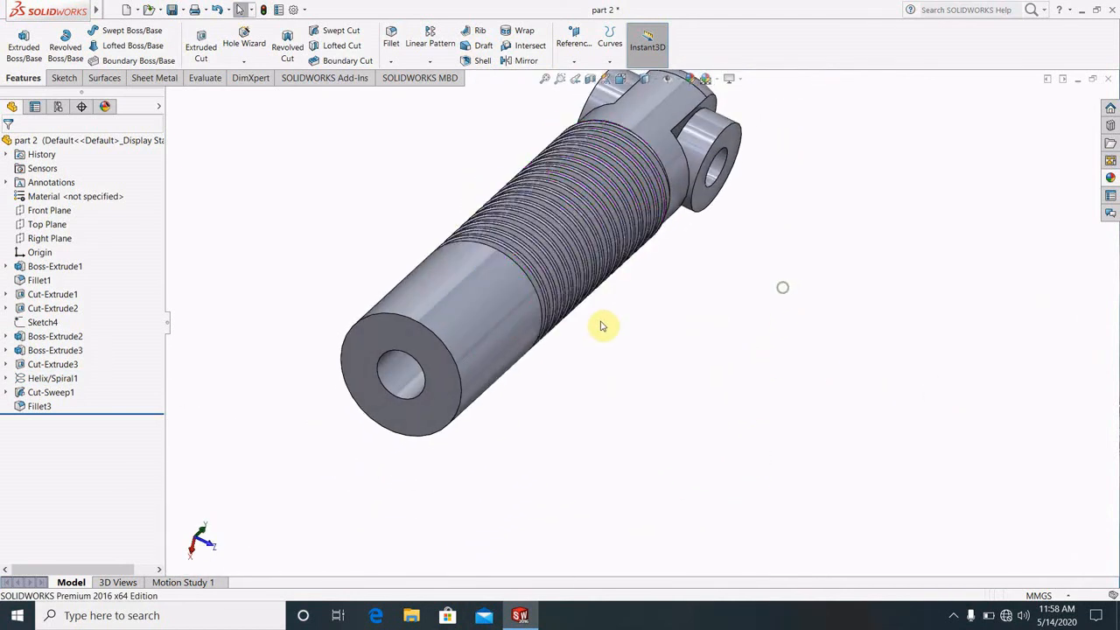
pyautogui.scroll(3, 610, 282)
pyautogui.scroll(-3, 610, 268)
pyautogui.scroll(-3, 590, 289)
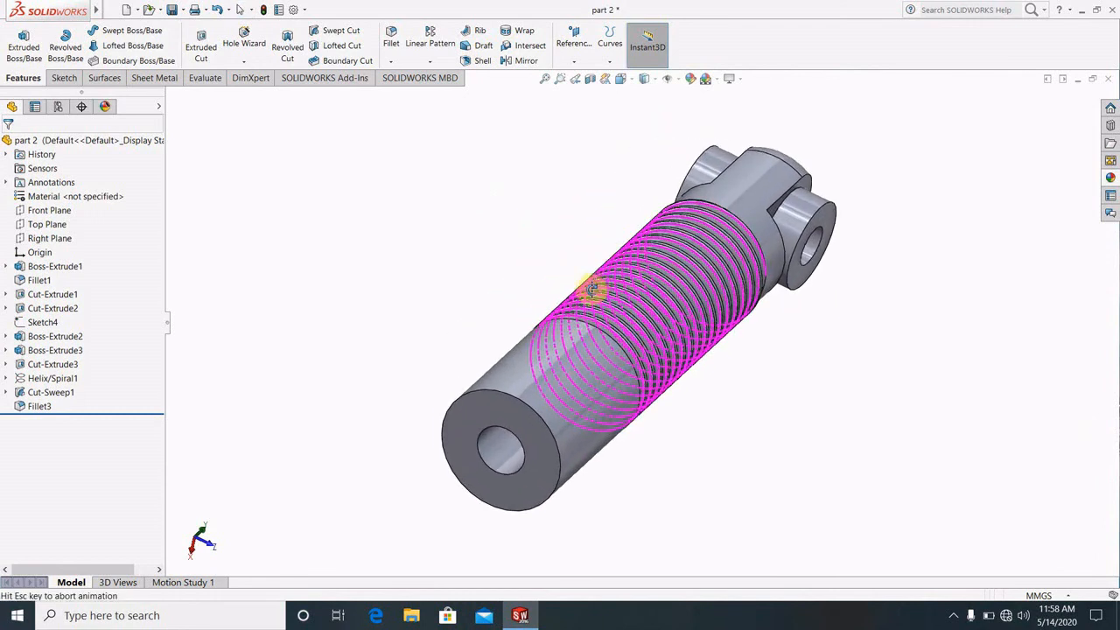
pyautogui.scroll(2, 835, 279)
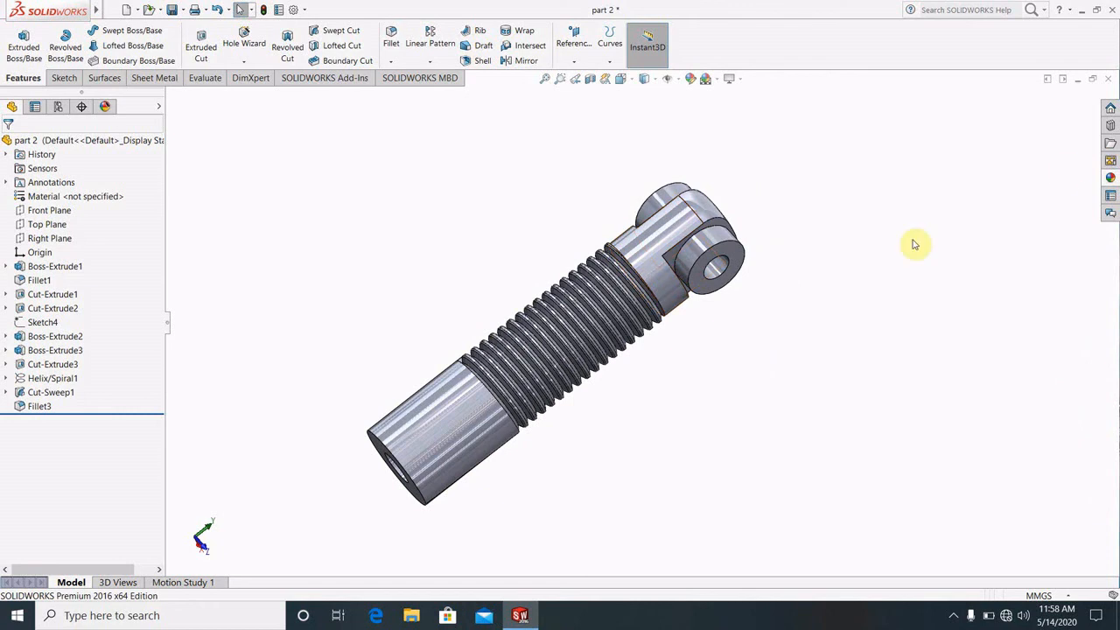
pyautogui.click(1110, 179)
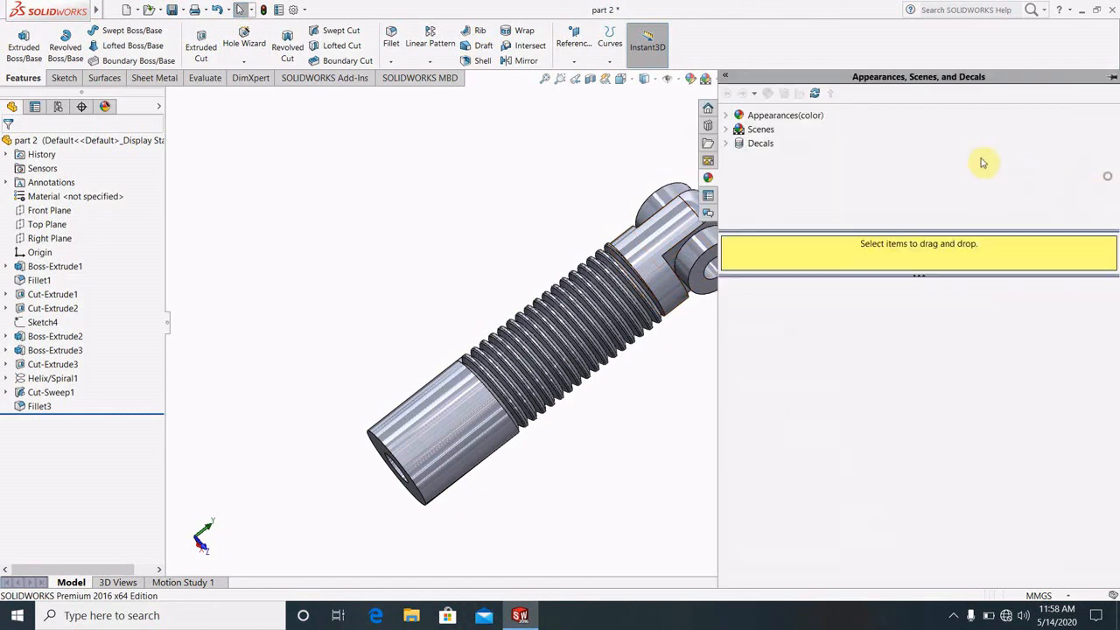
pyautogui.click(728, 118)
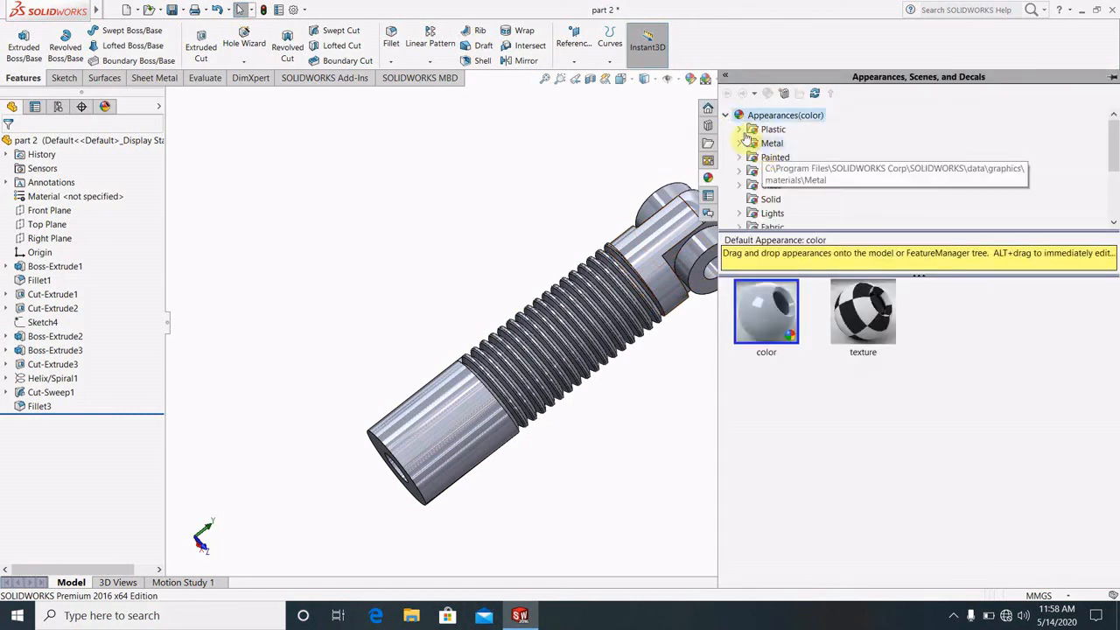
pyautogui.click(740, 131)
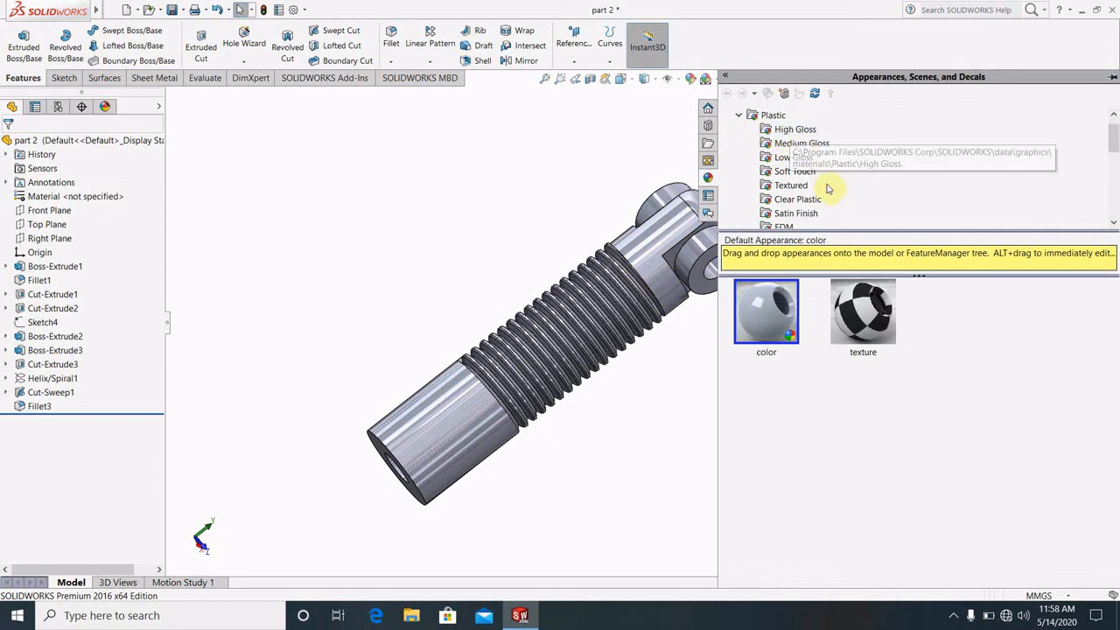
pyautogui.click(798, 144)
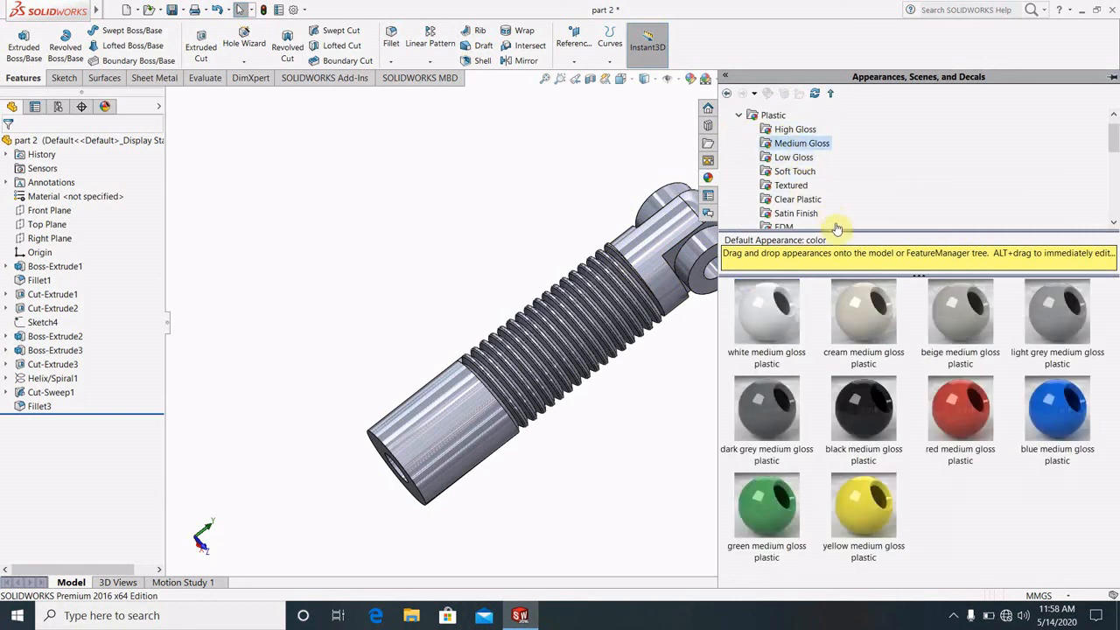
pyautogui.moveTo(872, 421); pyautogui.dragTo(456, 438)
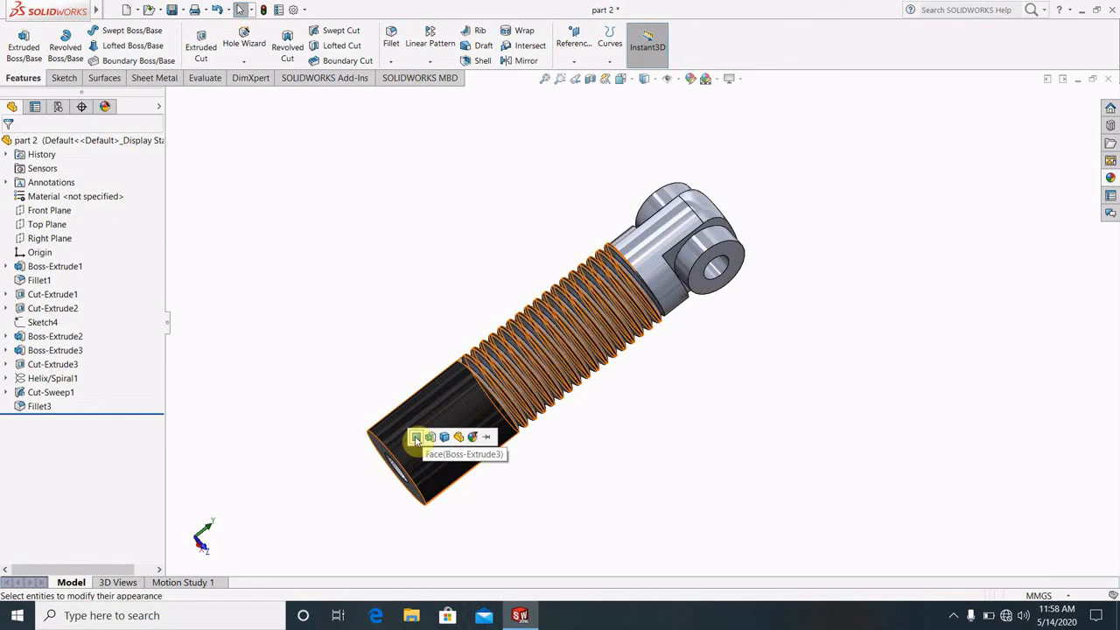
pyautogui.click(415, 437)
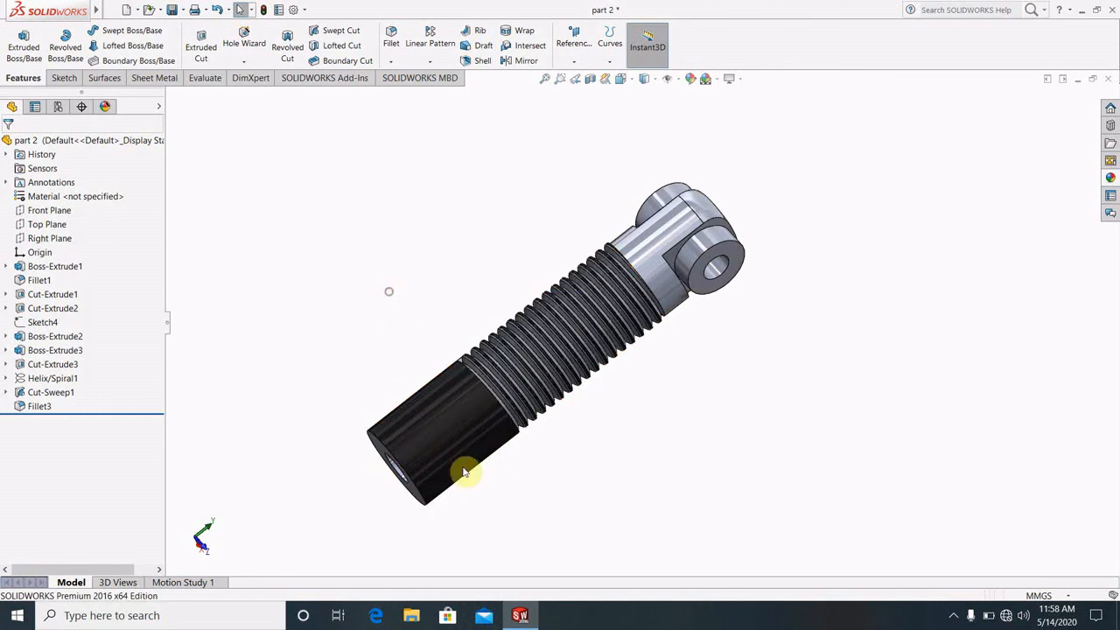
# Copy the black appearance from the cylindrical face of the pin's plain end.
pyautogui.scroll(-2, 480, 464)
pyautogui.scroll(-1, 479, 464)
pyautogui.rightClick(502, 417)
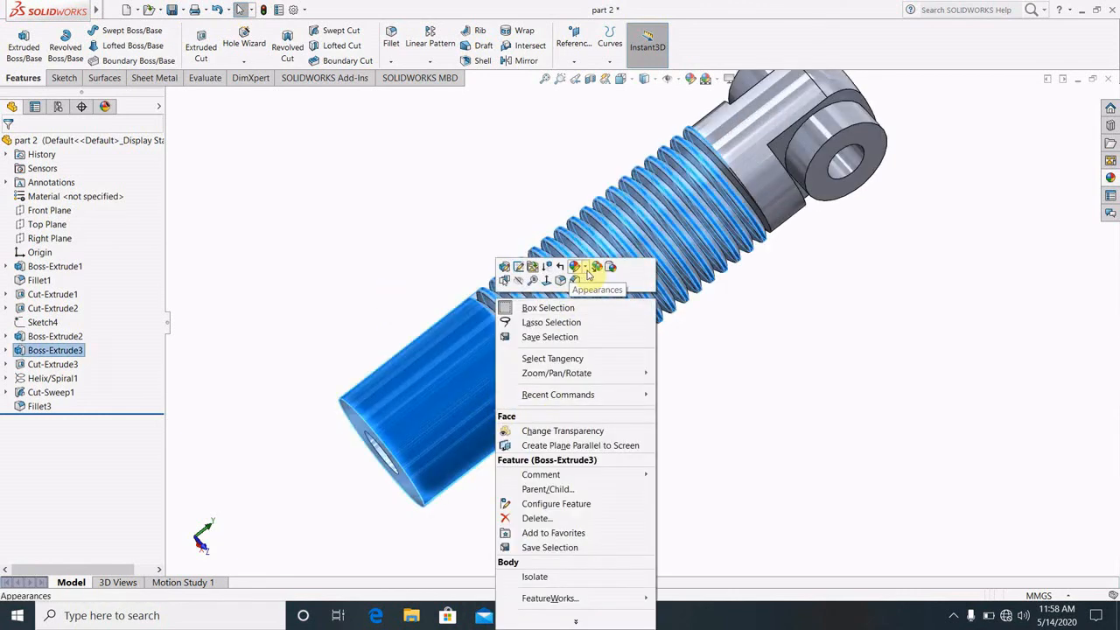
pyautogui.click(596, 267)
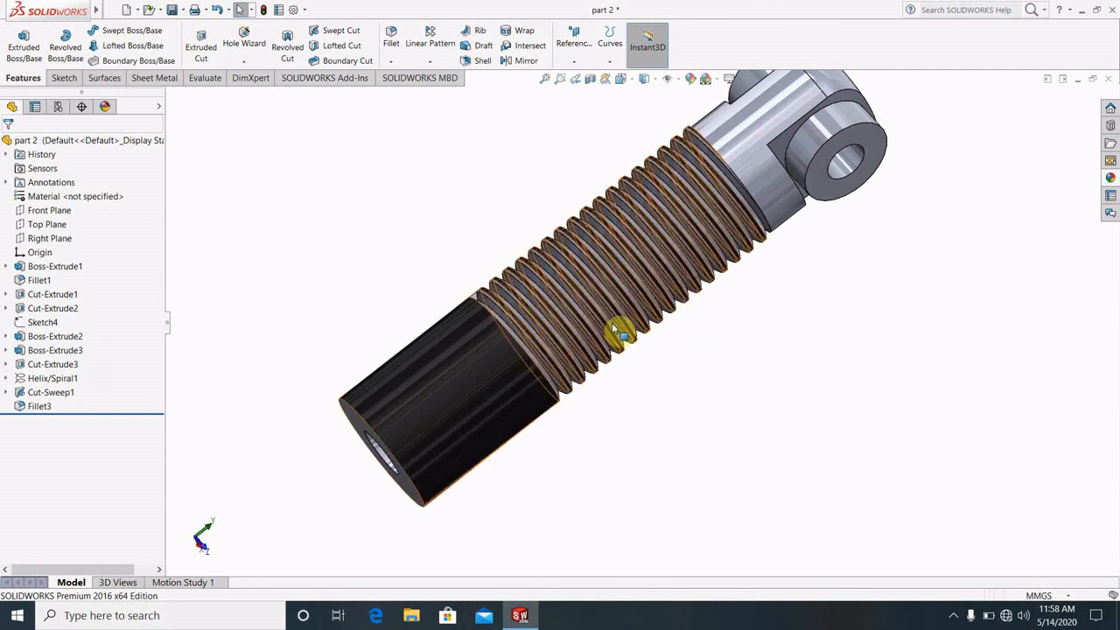
# Paste the copied black appearance onto one flank face of the swept thread cut, limited to that face.
pyautogui.scroll(-3, 611, 330)
pyautogui.click(558, 426)
pyautogui.rightClick(558, 426)
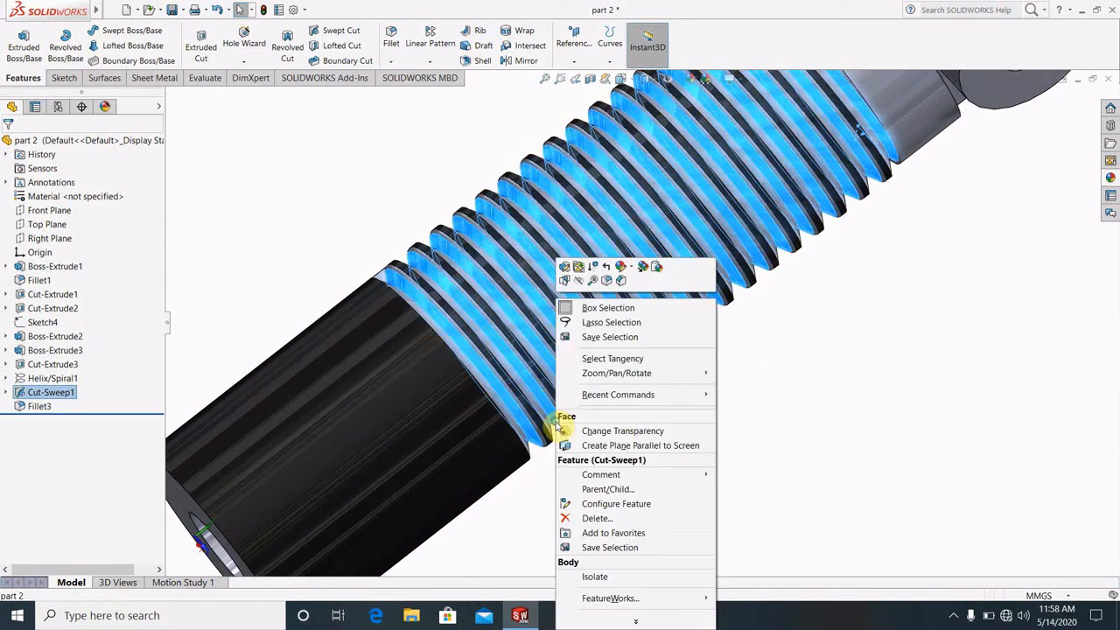
pyautogui.click(657, 267)
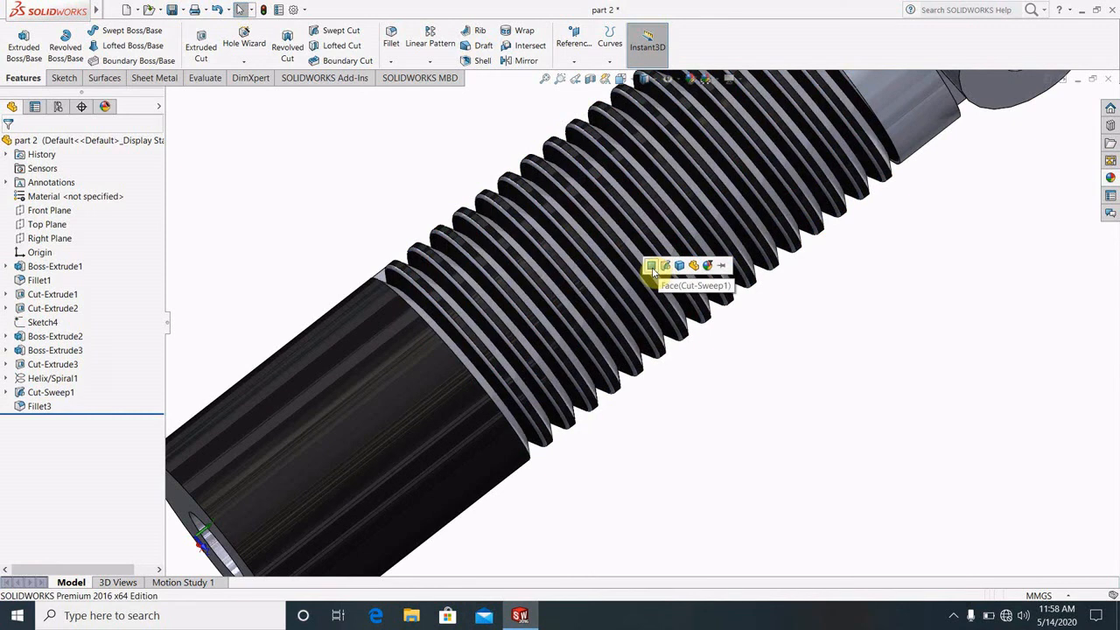
pyautogui.click(652, 267)
# Paste the copied black appearance onto the opposite, still grey flank face of the swept thread cut.
pyautogui.scroll(5, 845, 393)
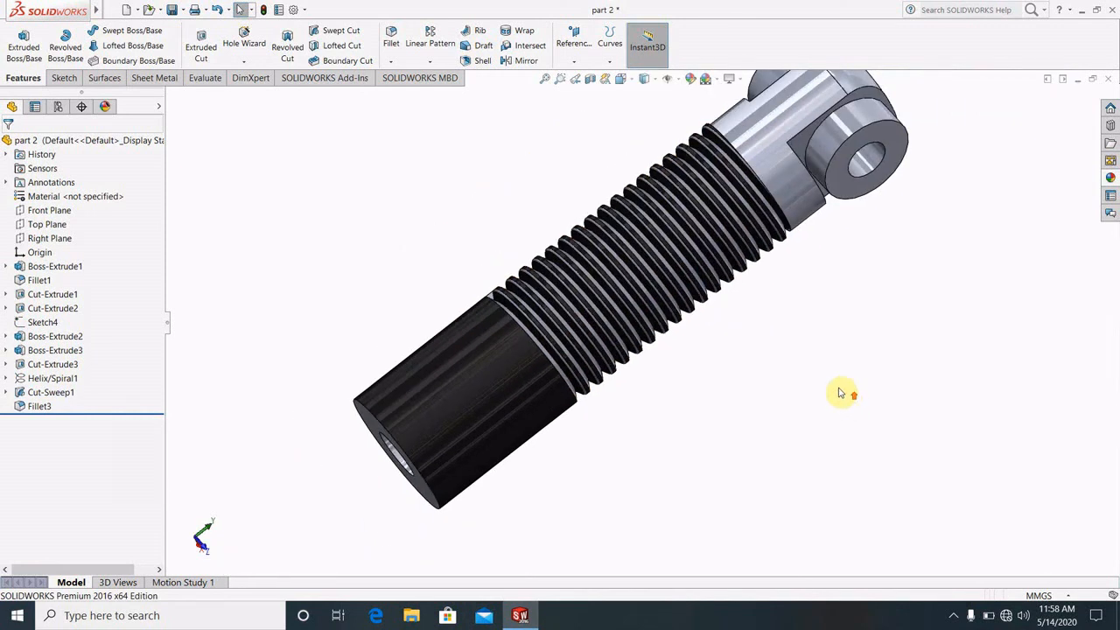
pyautogui.scroll(-3, 713, 330)
pyautogui.moveTo(663, 345); pyautogui.dragTo(686, 304, button='middle')
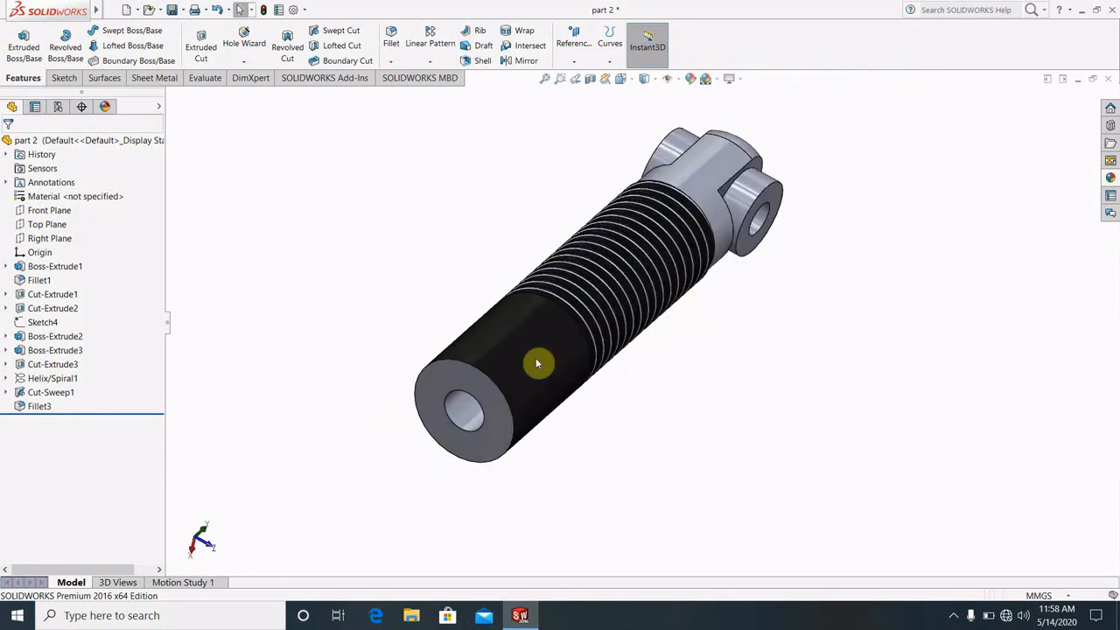
pyautogui.scroll(-4, 621, 425)
pyautogui.moveTo(627, 430); pyautogui.dragTo(534, 490, button='middle')
pyautogui.scroll(-4, 546, 371)
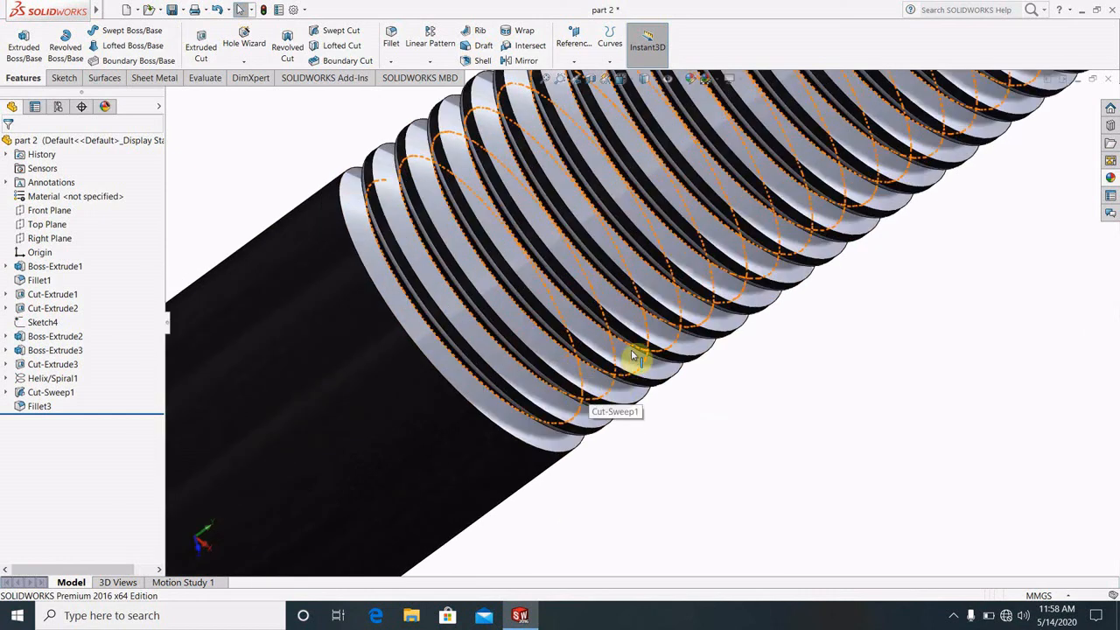
pyautogui.rightClick(605, 354)
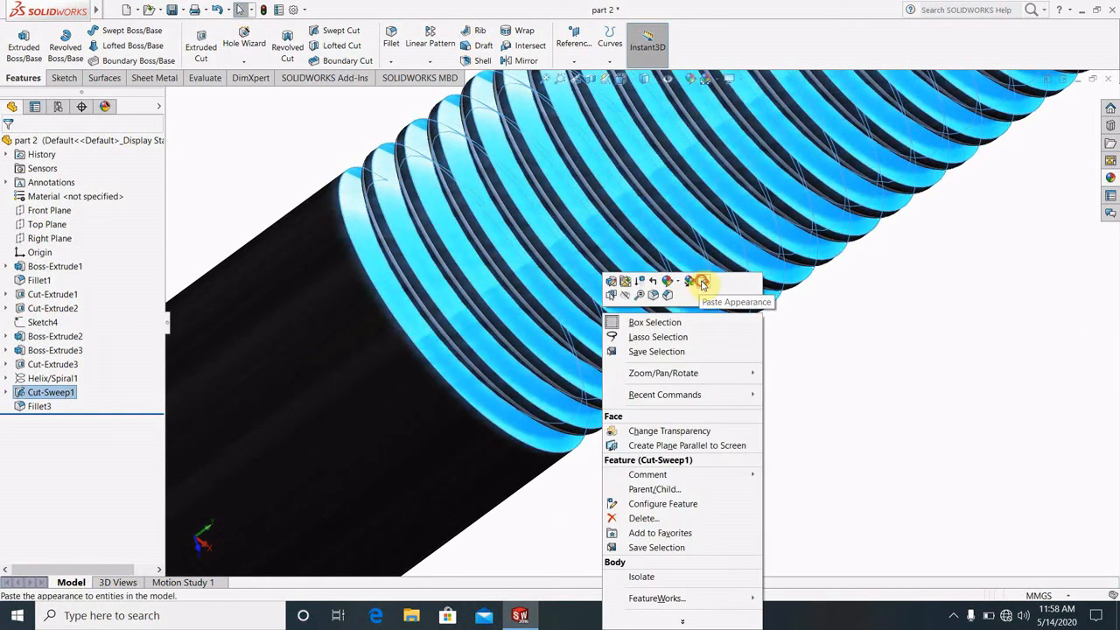
pyautogui.click(702, 283)
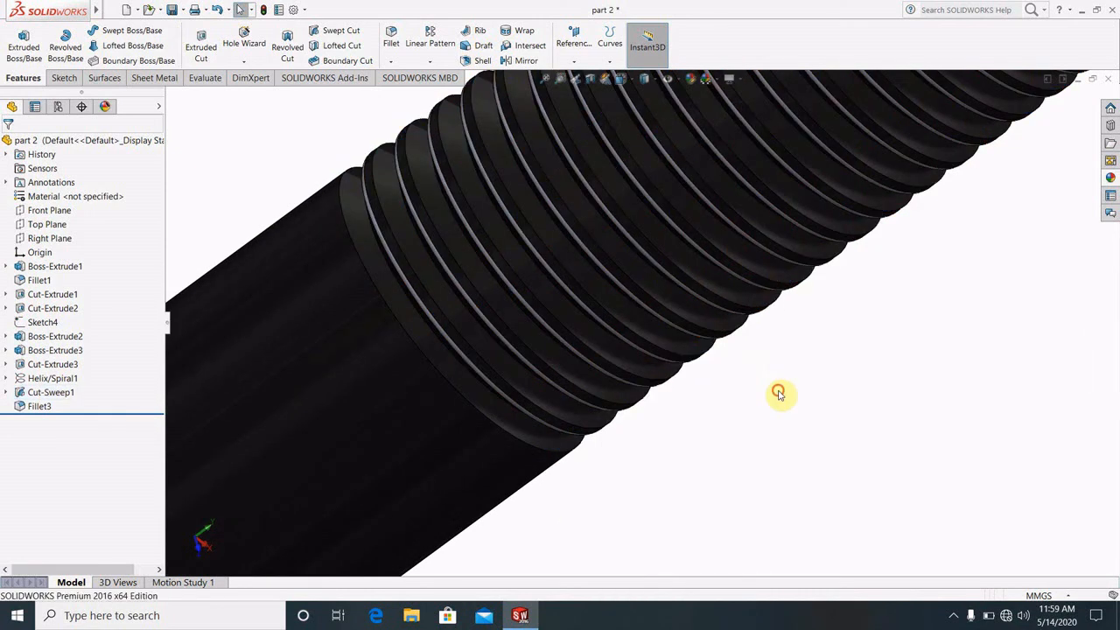
# Apply the first steel appearance from the metal appearances to the pin's head, using the whole body as the target.
pyautogui.scroll(5, 779, 394)
pyautogui.moveTo(697, 345); pyautogui.dragTo(759, 348, button='middle')
pyautogui.scroll(4, 780, 320)
pyautogui.scroll(-4, 770, 273)
pyautogui.moveTo(610, 289); pyautogui.dragTo(890, 364, button='middle')
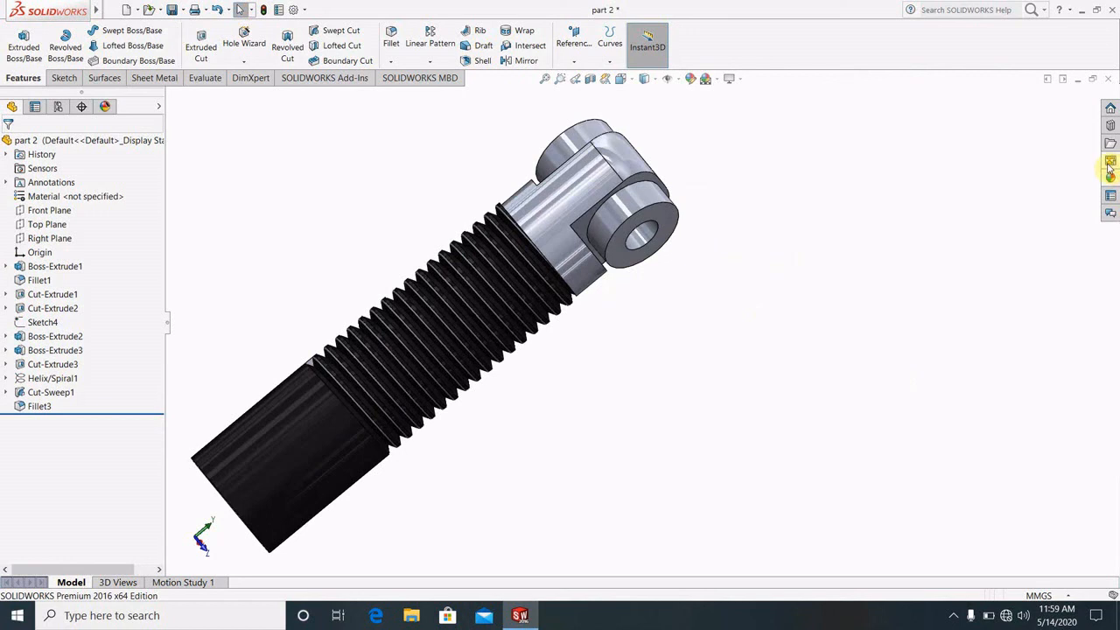
pyautogui.click(1110, 175)
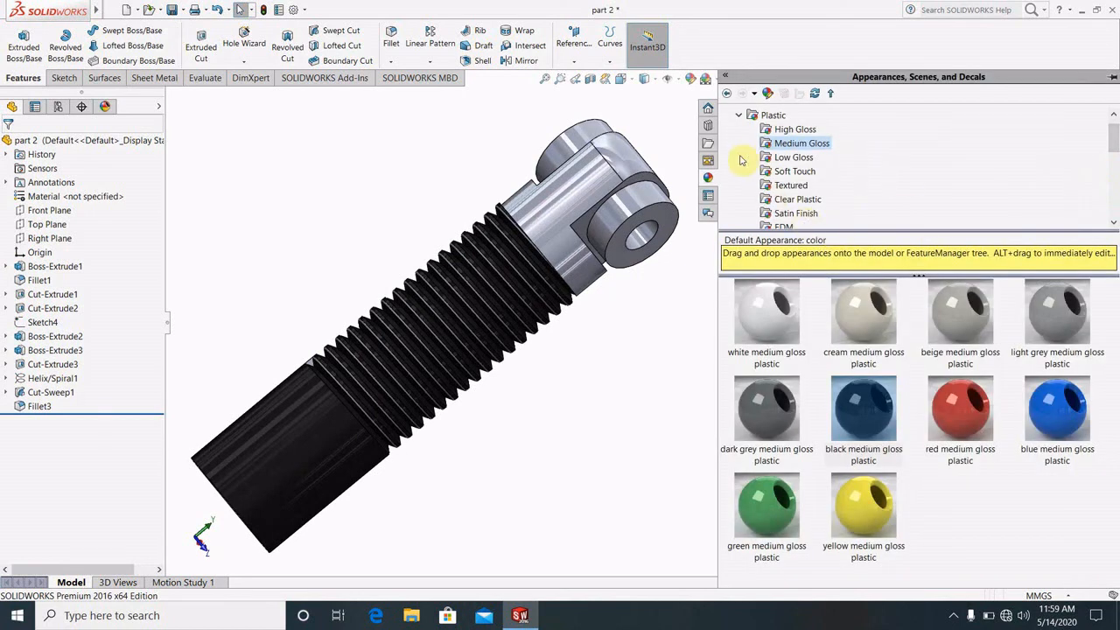
pyautogui.click(738, 116)
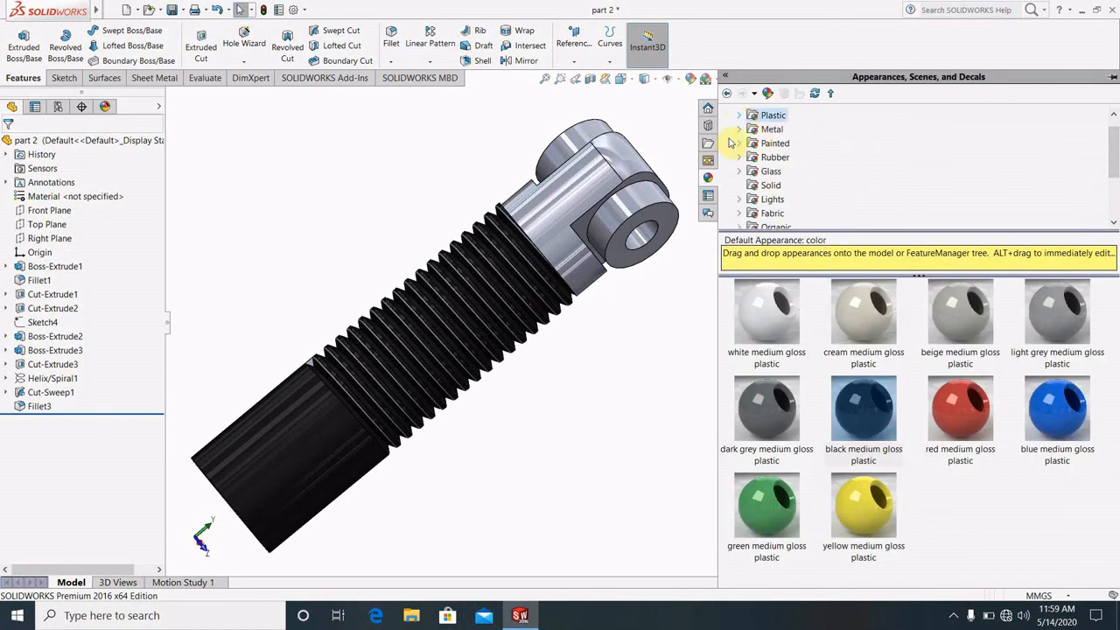
pyautogui.click(739, 129)
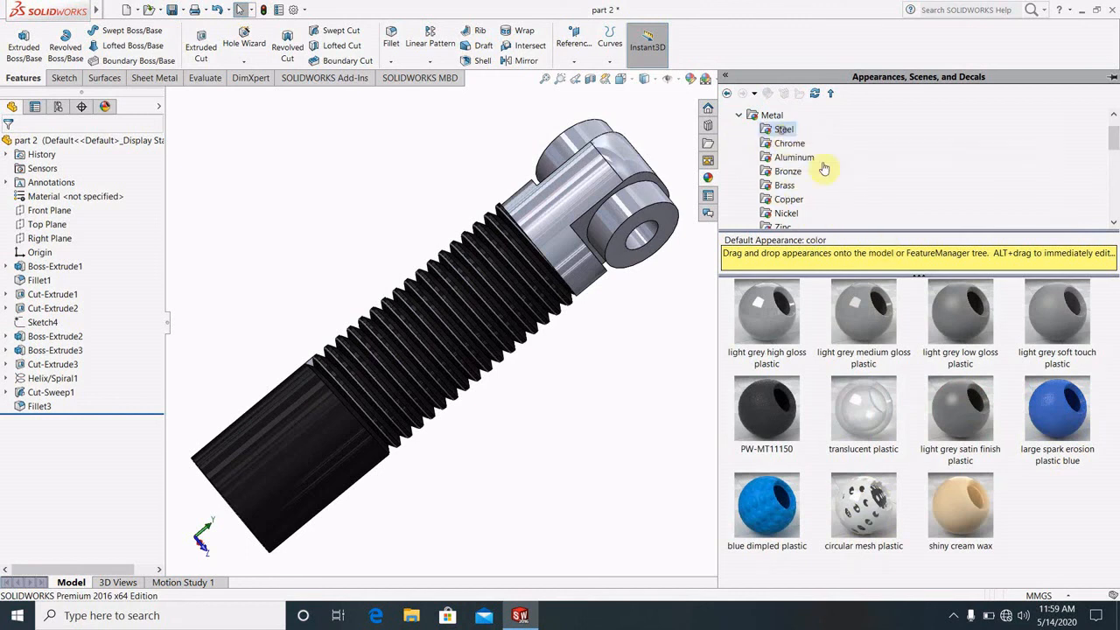
pyautogui.moveTo(785, 318); pyautogui.dragTo(596, 192)
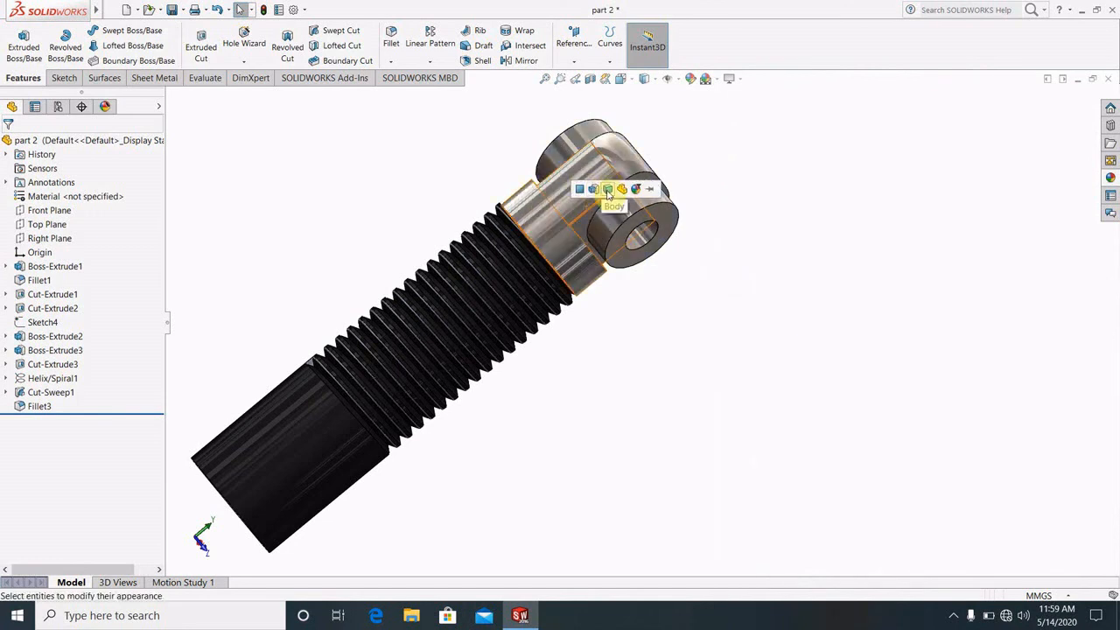
pyautogui.click(608, 193)
pyautogui.scroll(5, 493, 251)
pyautogui.scroll(-3, 550, 359)
pyautogui.moveTo(633, 309); pyautogui.dragTo(622, 428, button='middle')
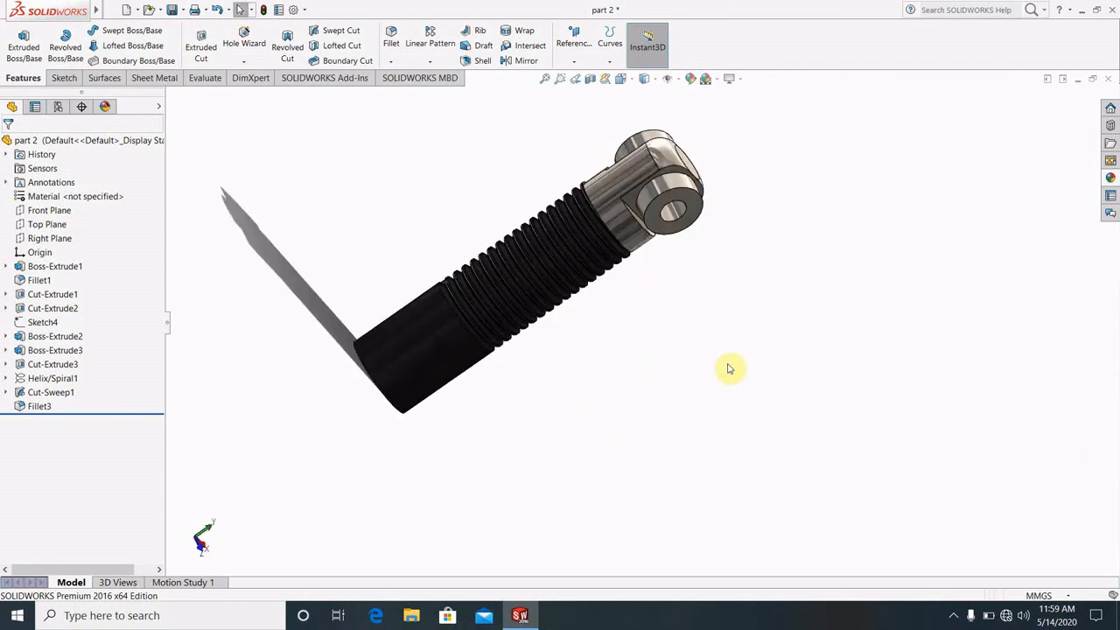